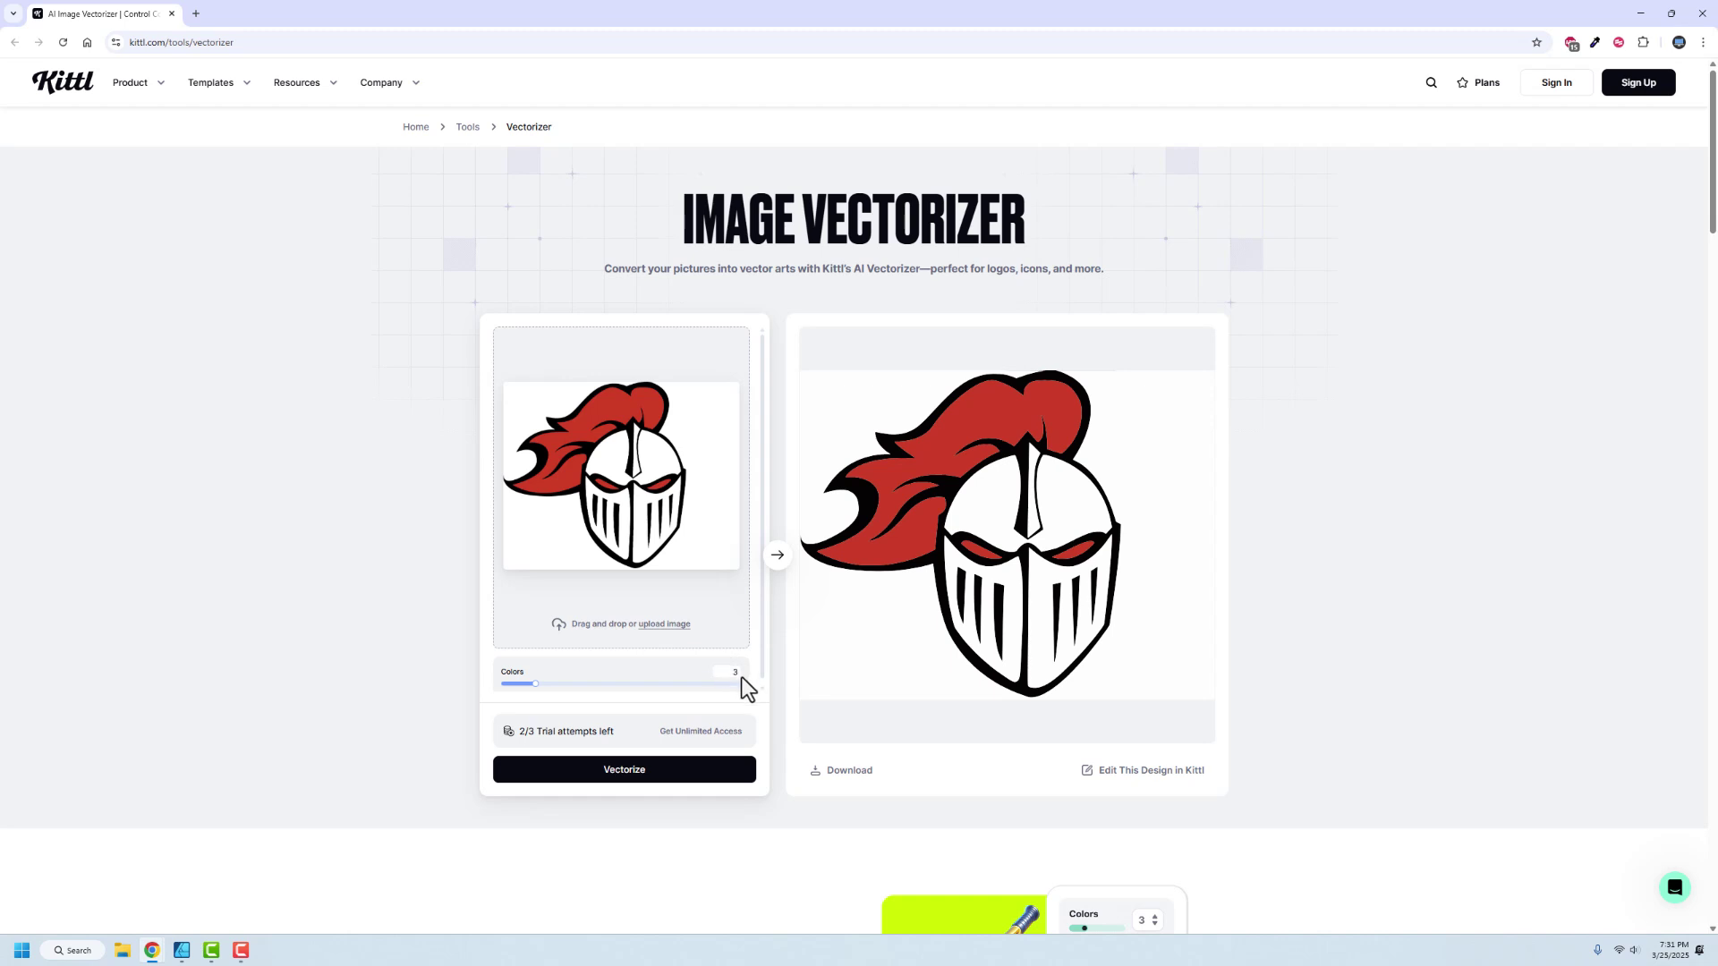
Bring up the three-colour vectorized knight artwork in Affinity Designer 2
click(182, 950)
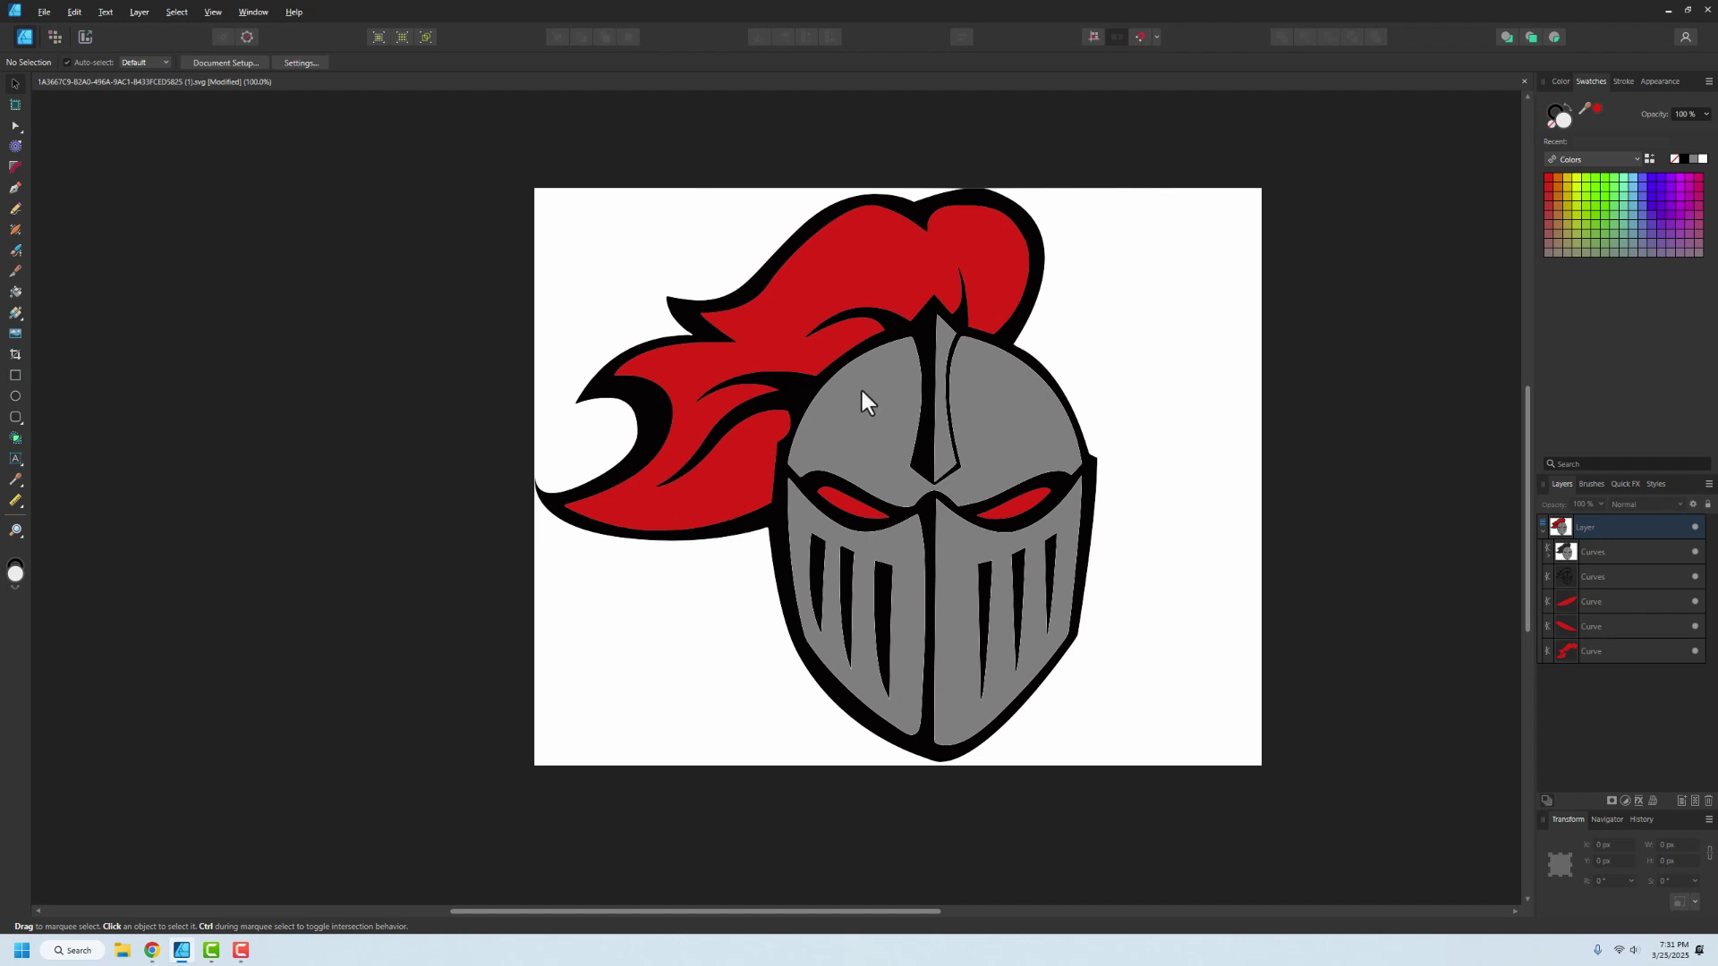
Step through the plume layers to select the bottom red plume layer
click(15, 293)
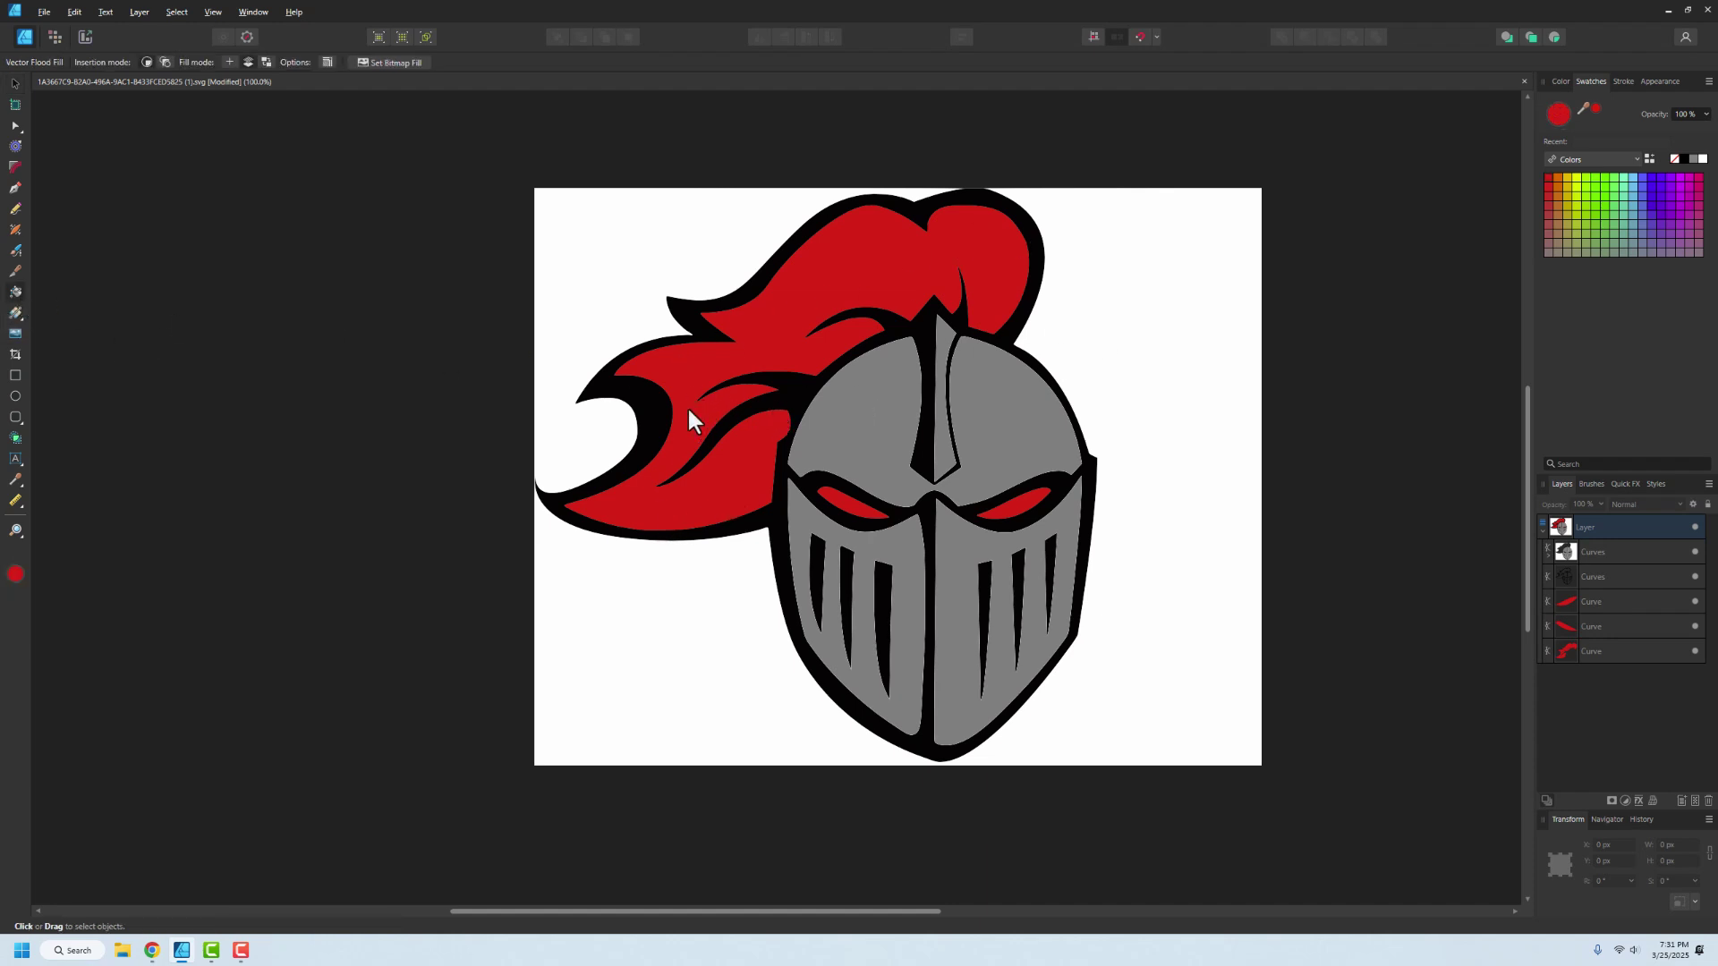
click(1581, 599)
click(1586, 625)
click(1585, 651)
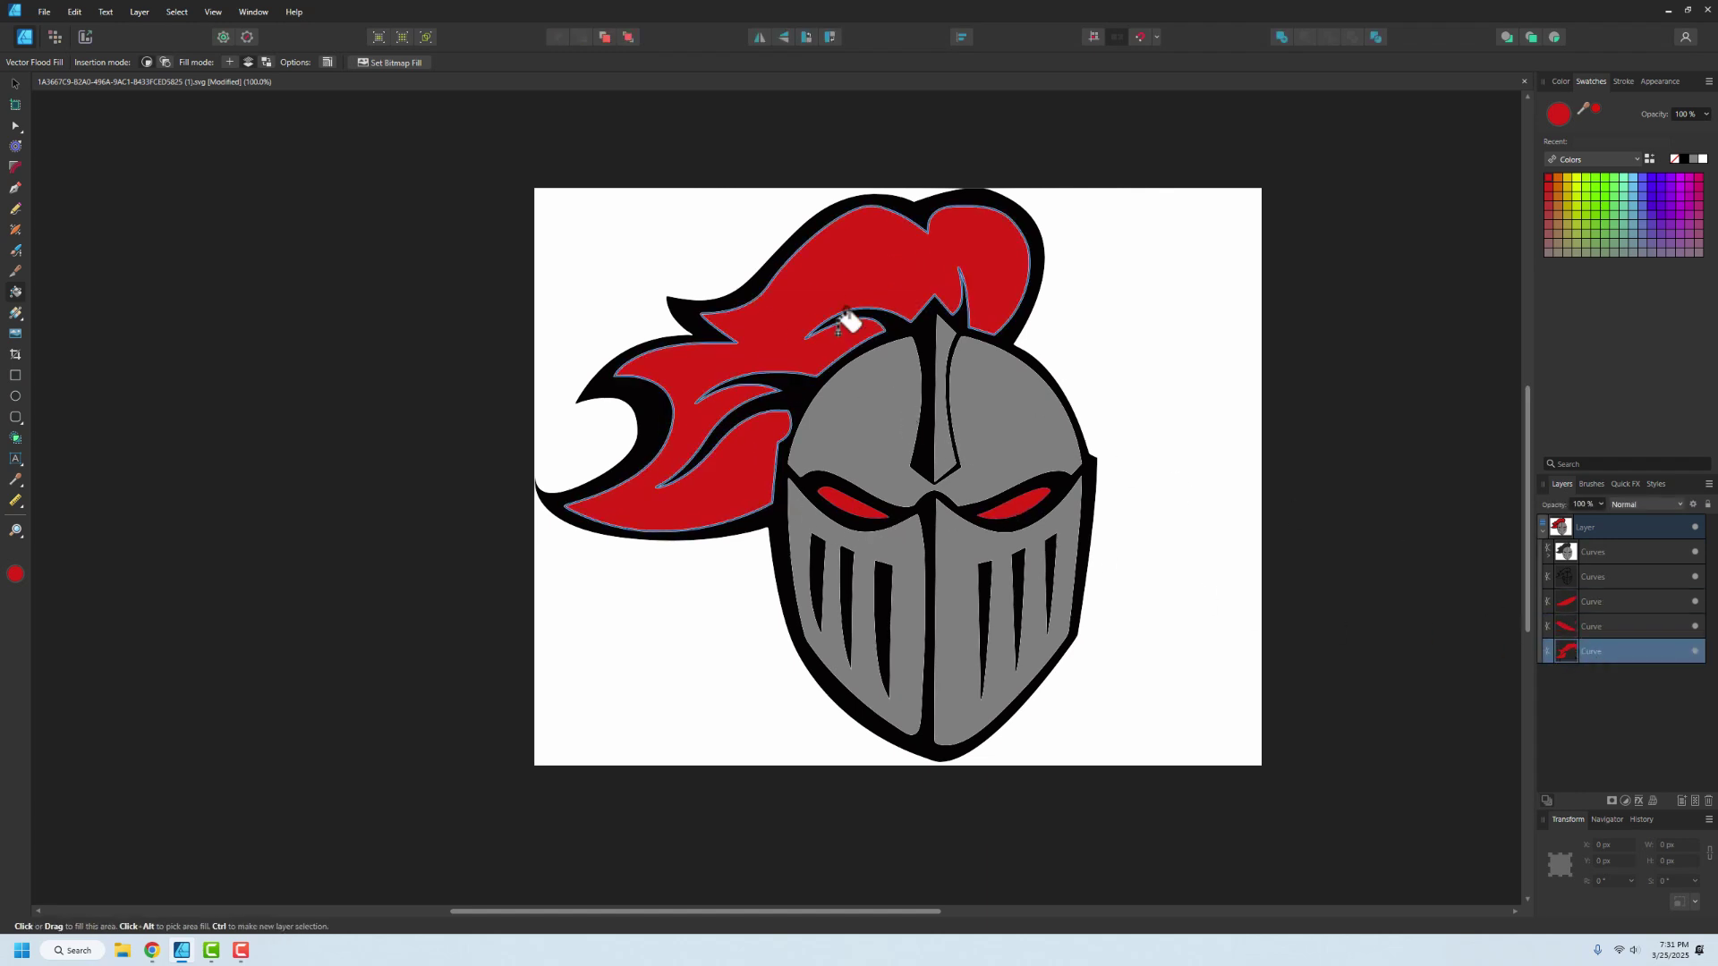
Move the four grey helmet pieces out of the first Curves group below the plume layers
click(1546, 554)
click(1581, 574)
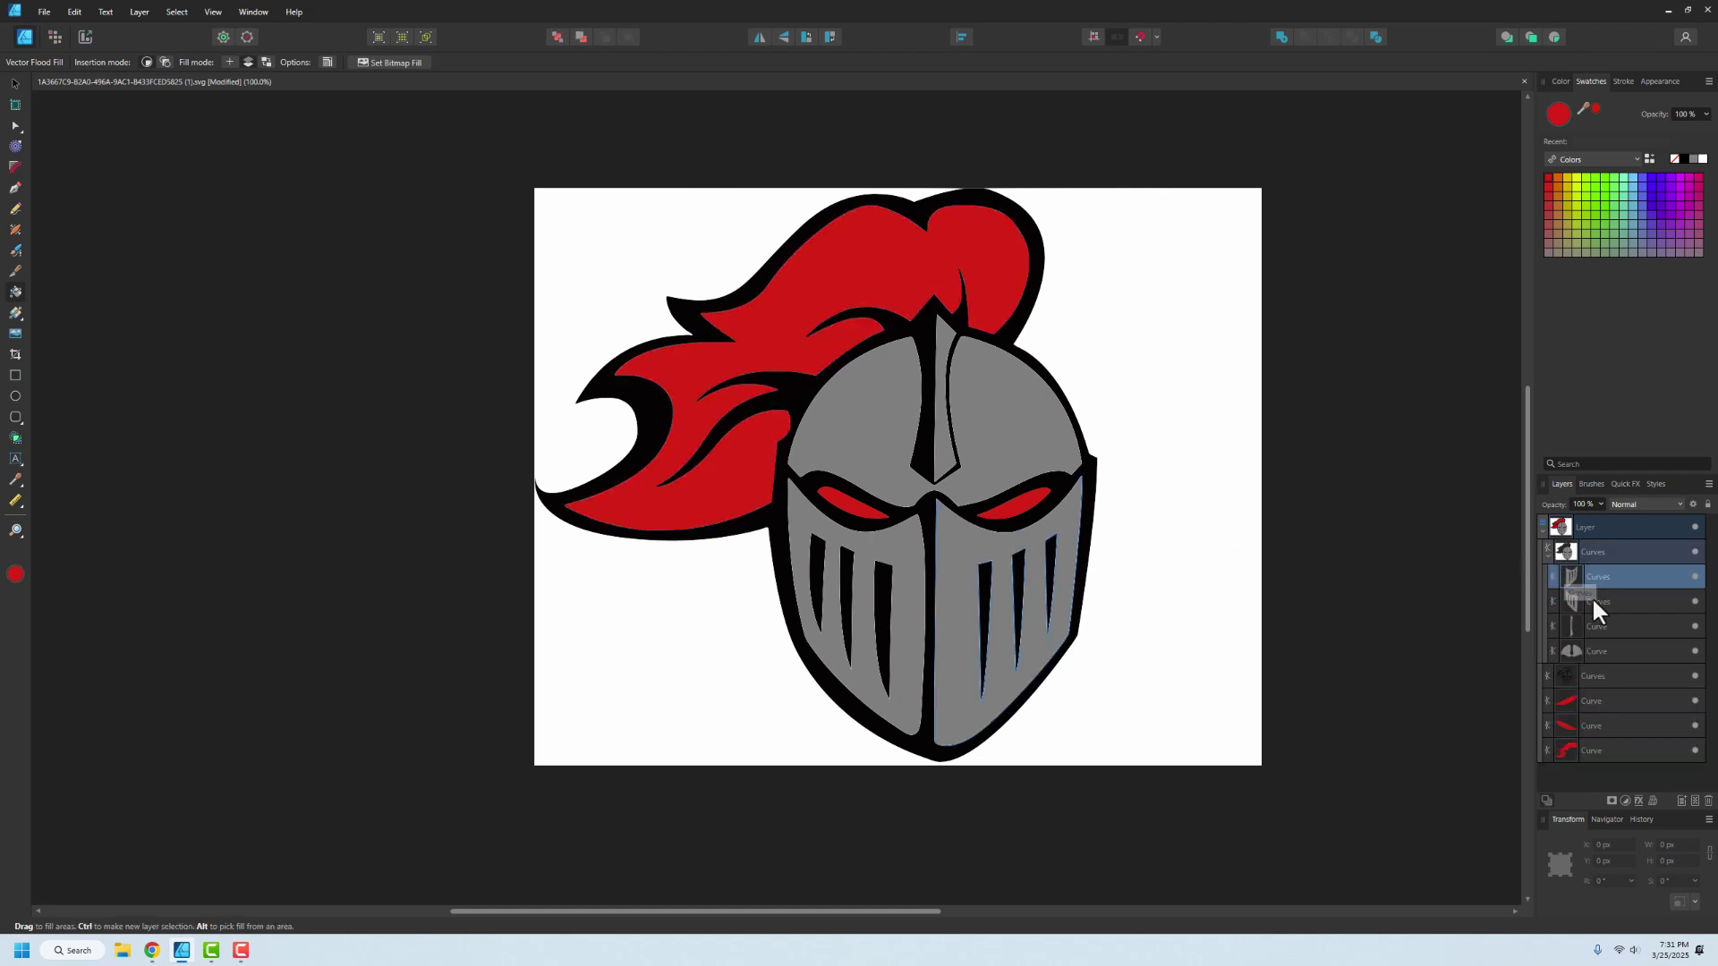
ctrl+click(1582, 651)
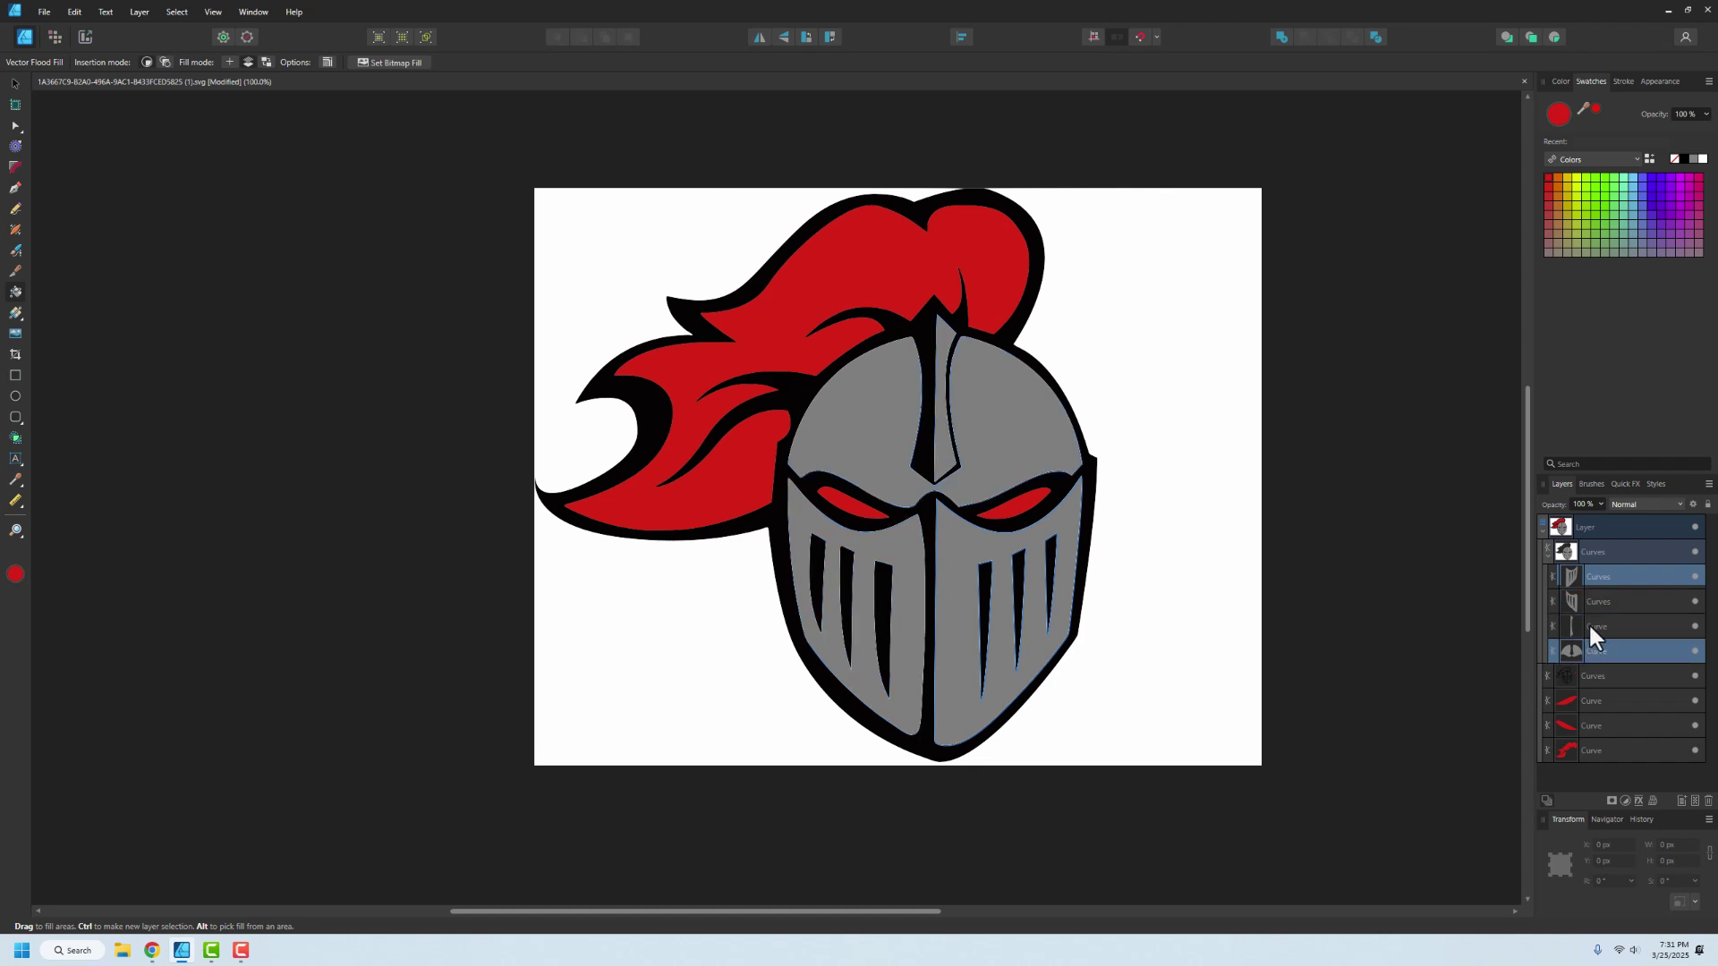
shift+click(1593, 577)
drag(1582, 576, 1587, 768)
key(Escape)
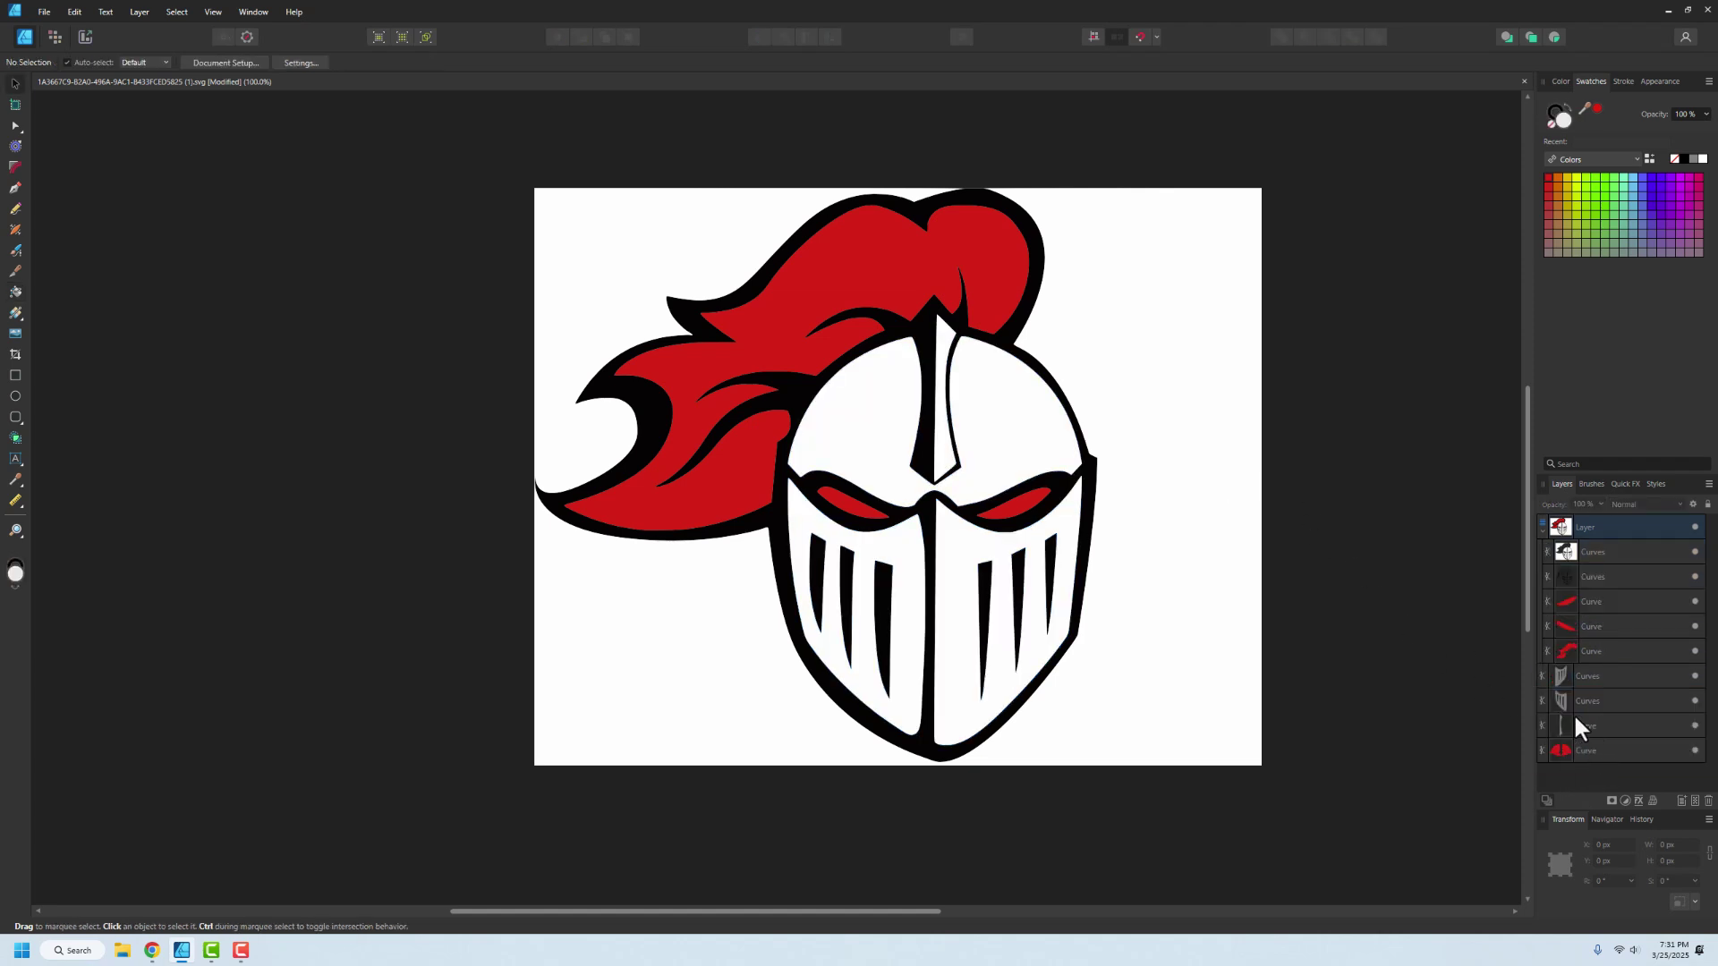
Undo the test and move the four helmet layers below the bottom plume layer
click(1695, 552)
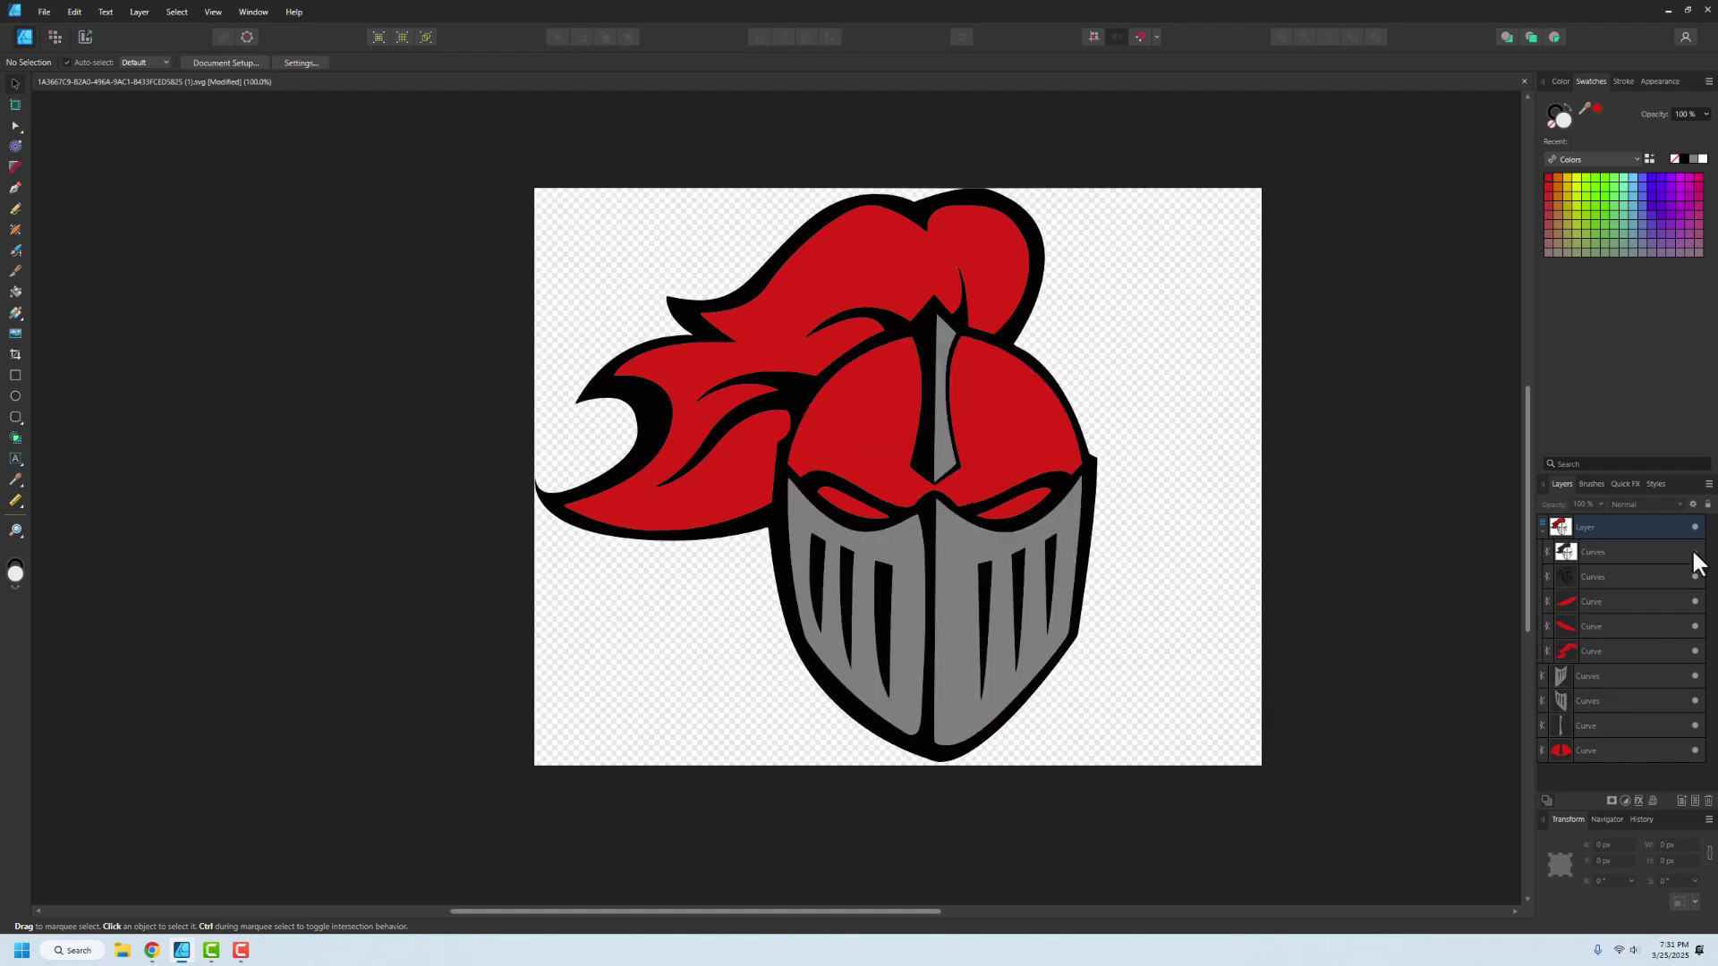
key(ctrl+z)
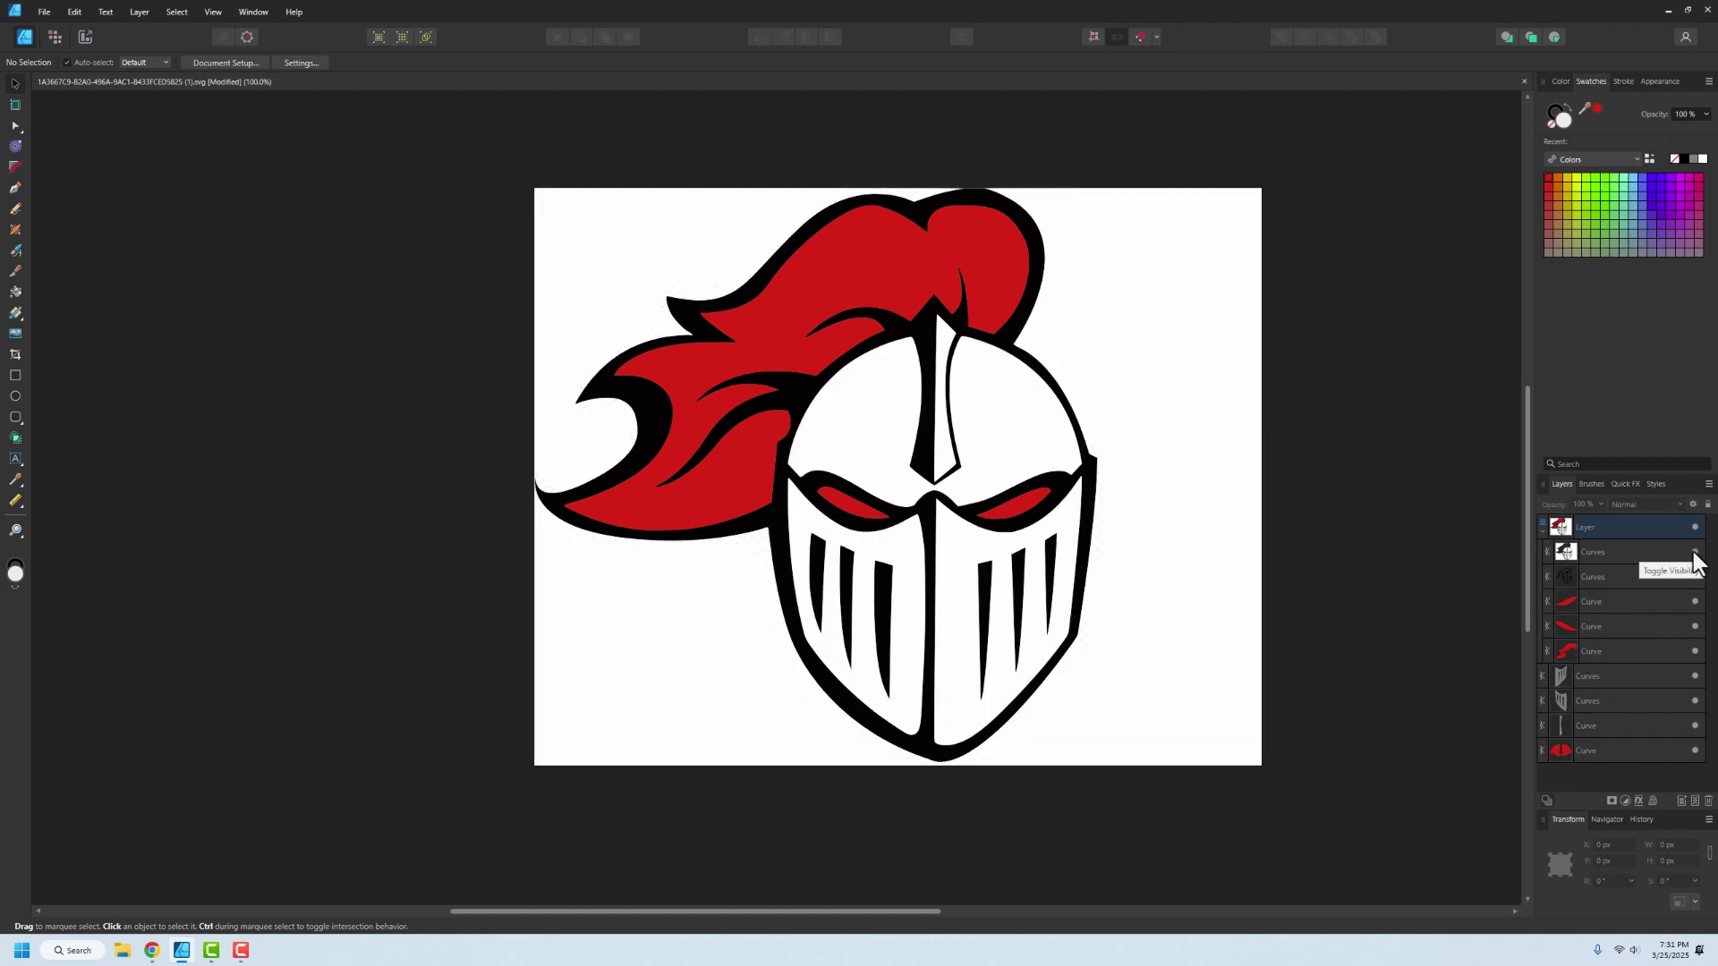
key(ctrl+z)
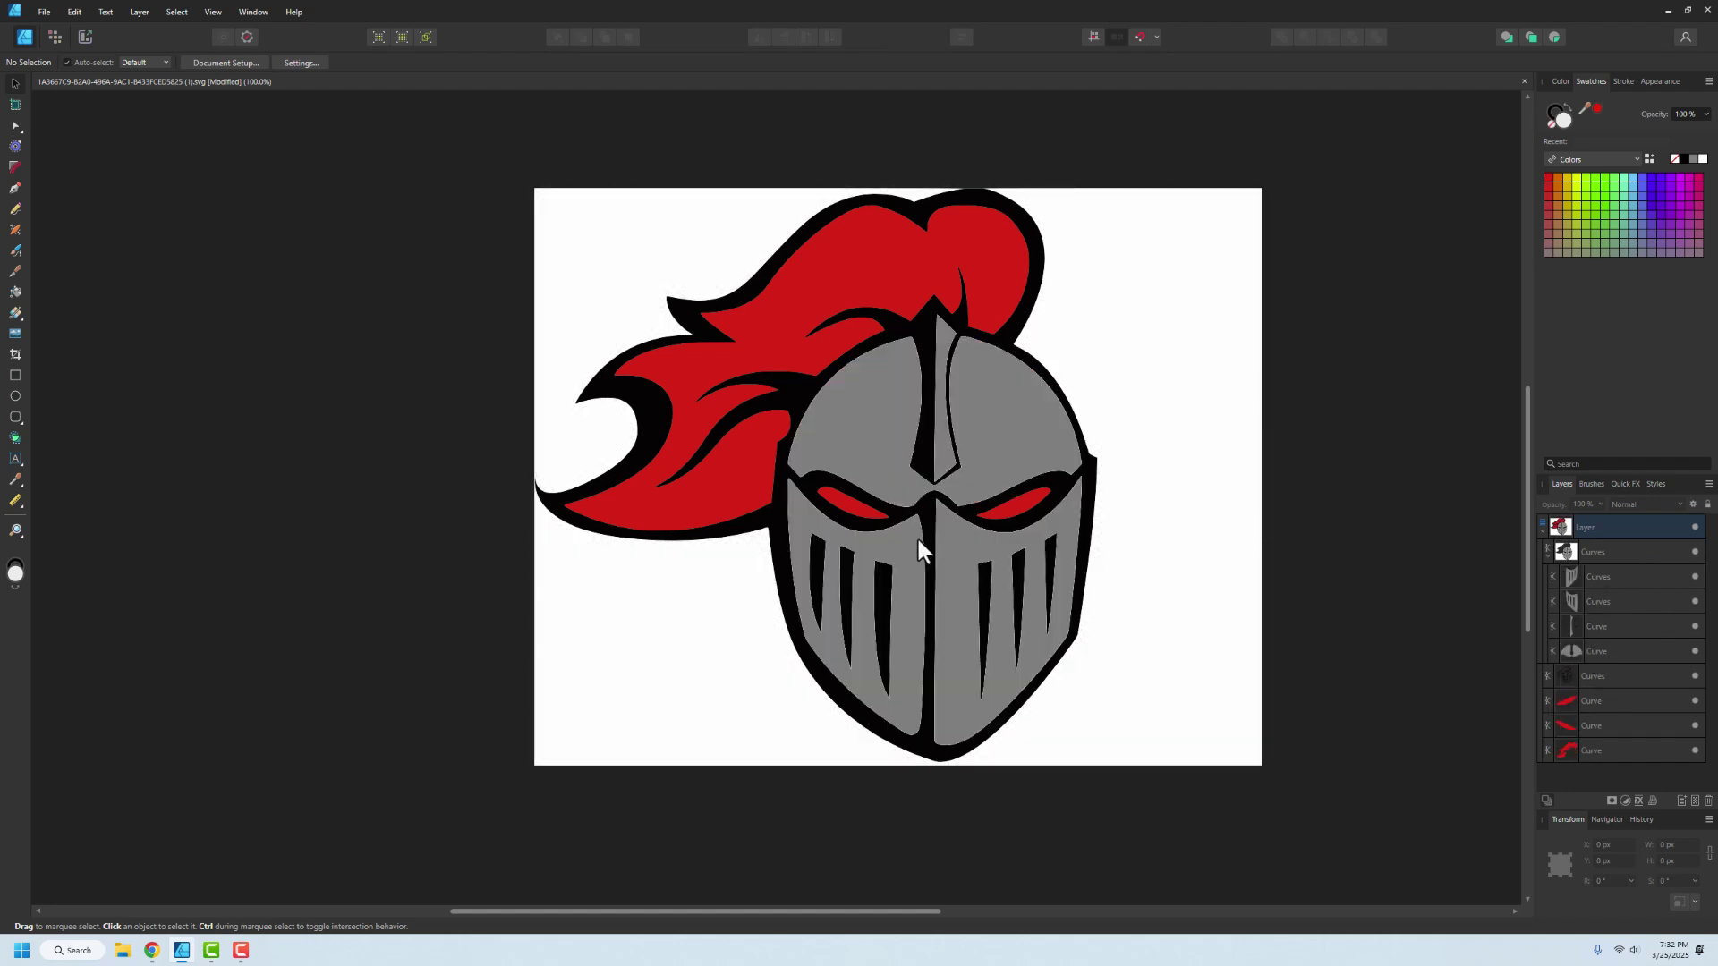
click(1622, 579)
shift+click(1596, 650)
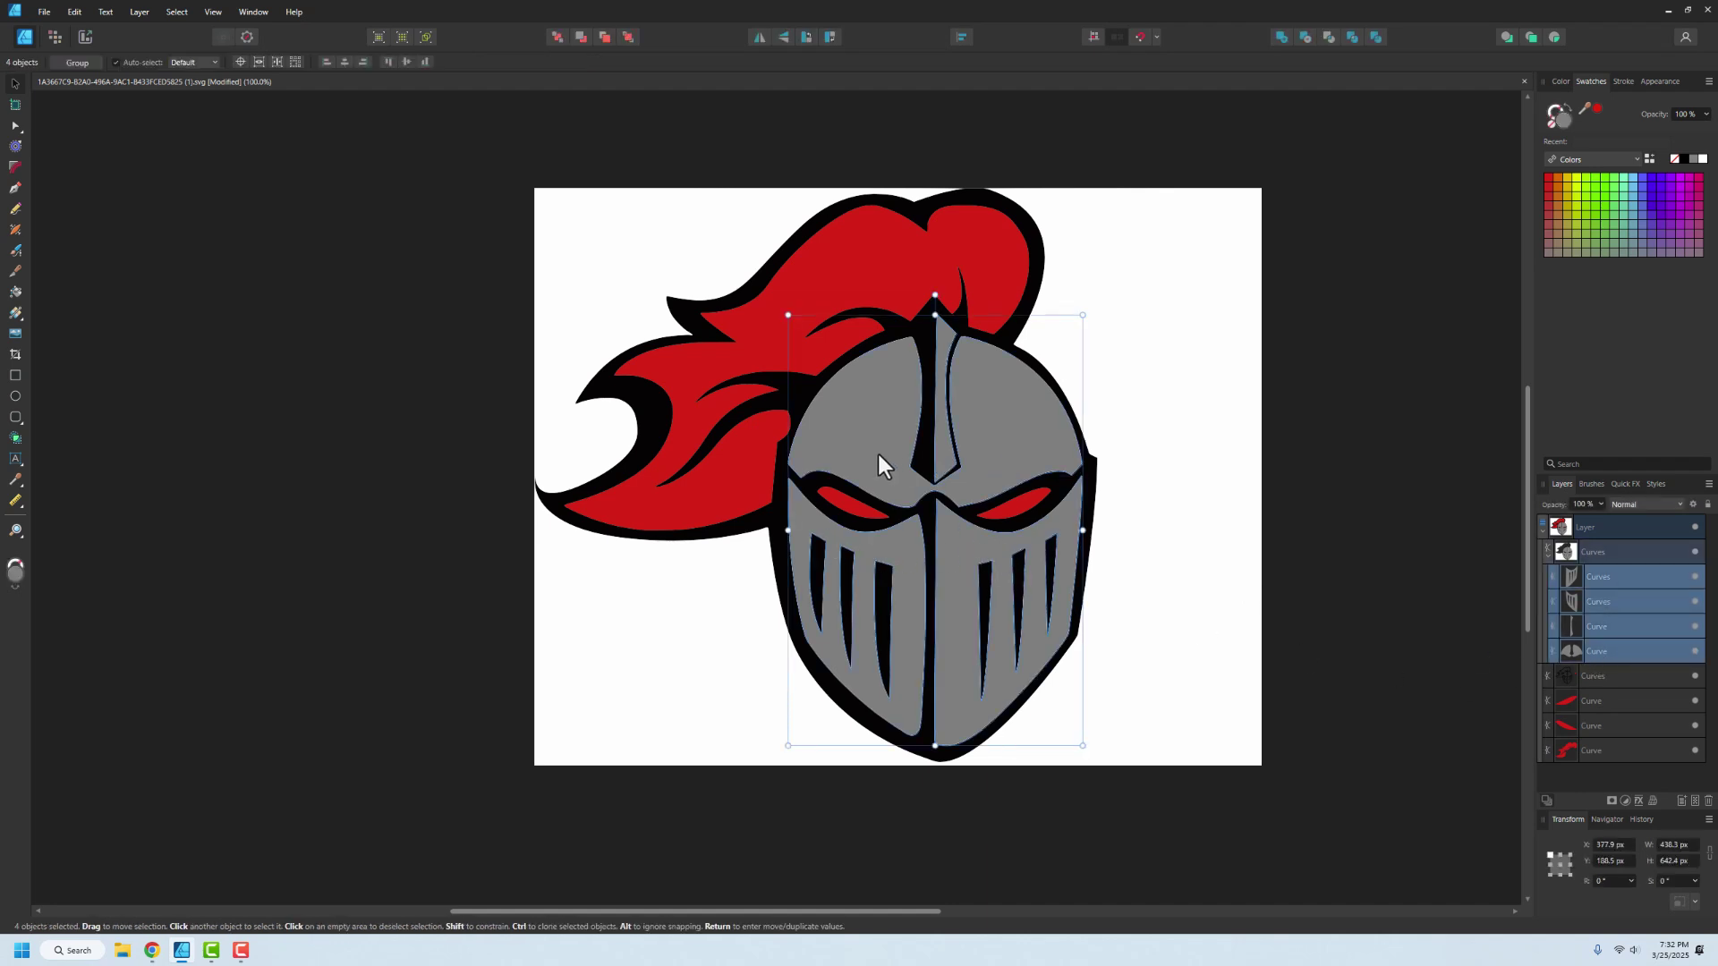
drag(1562, 593, 1557, 767)
Hide the white background fill layer and nudge the whole artwork down slightly
click(1572, 553)
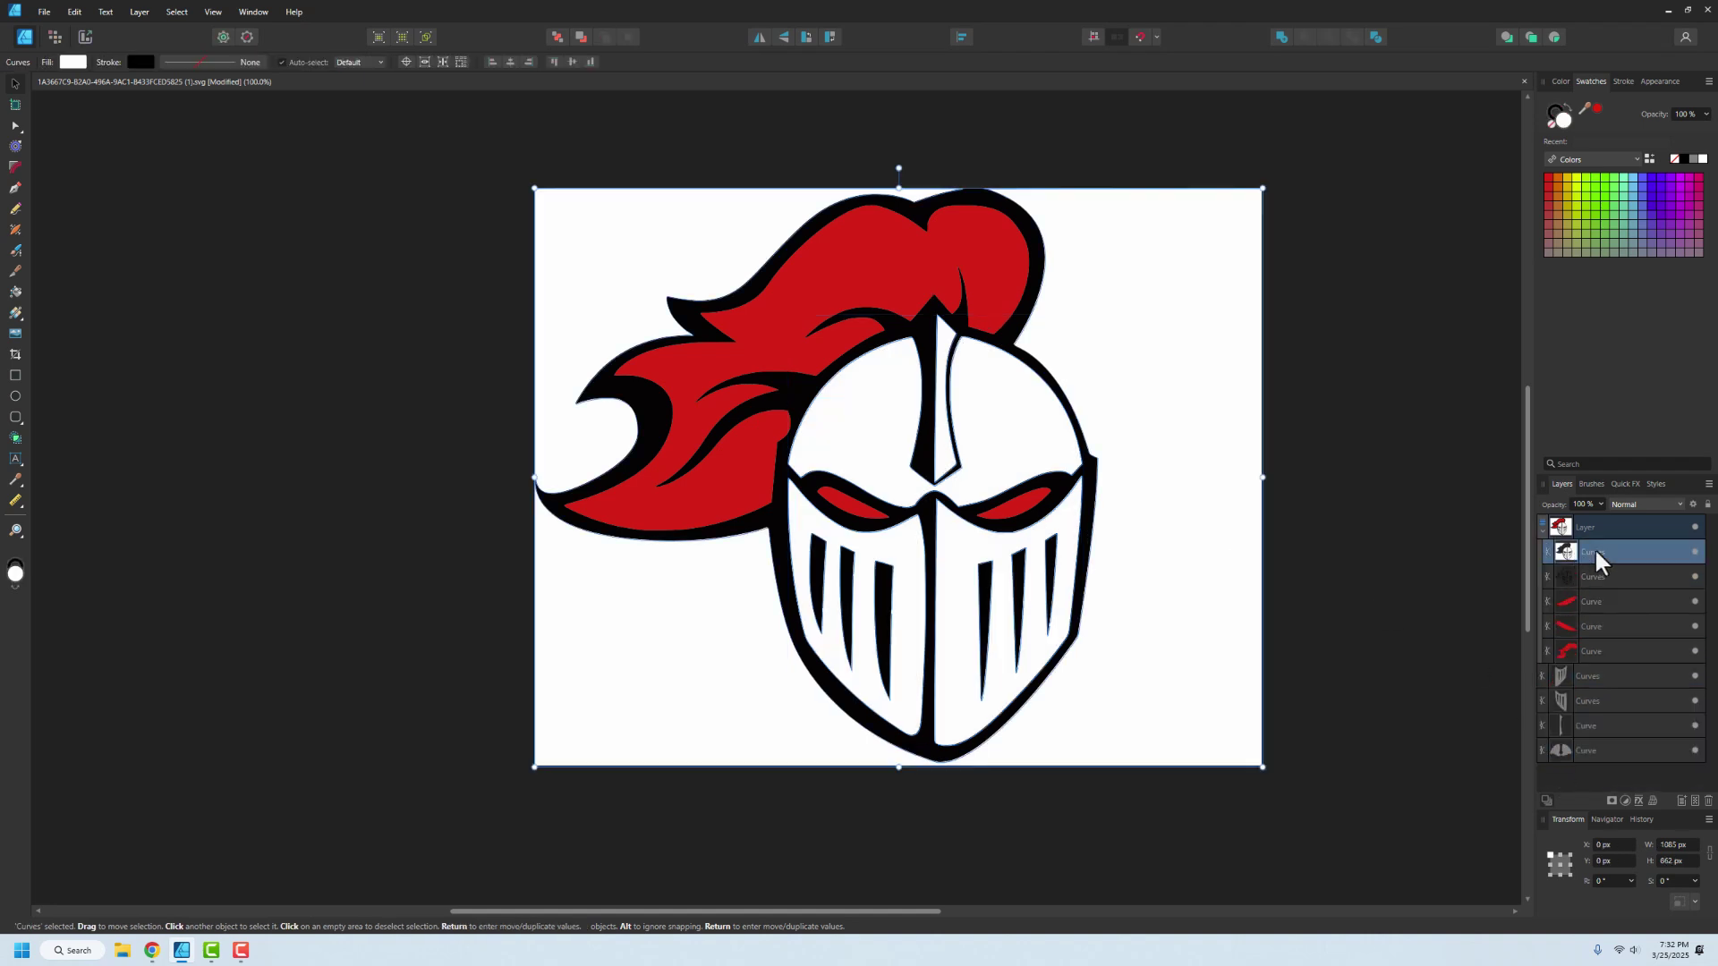
click(1694, 553)
click(1696, 553)
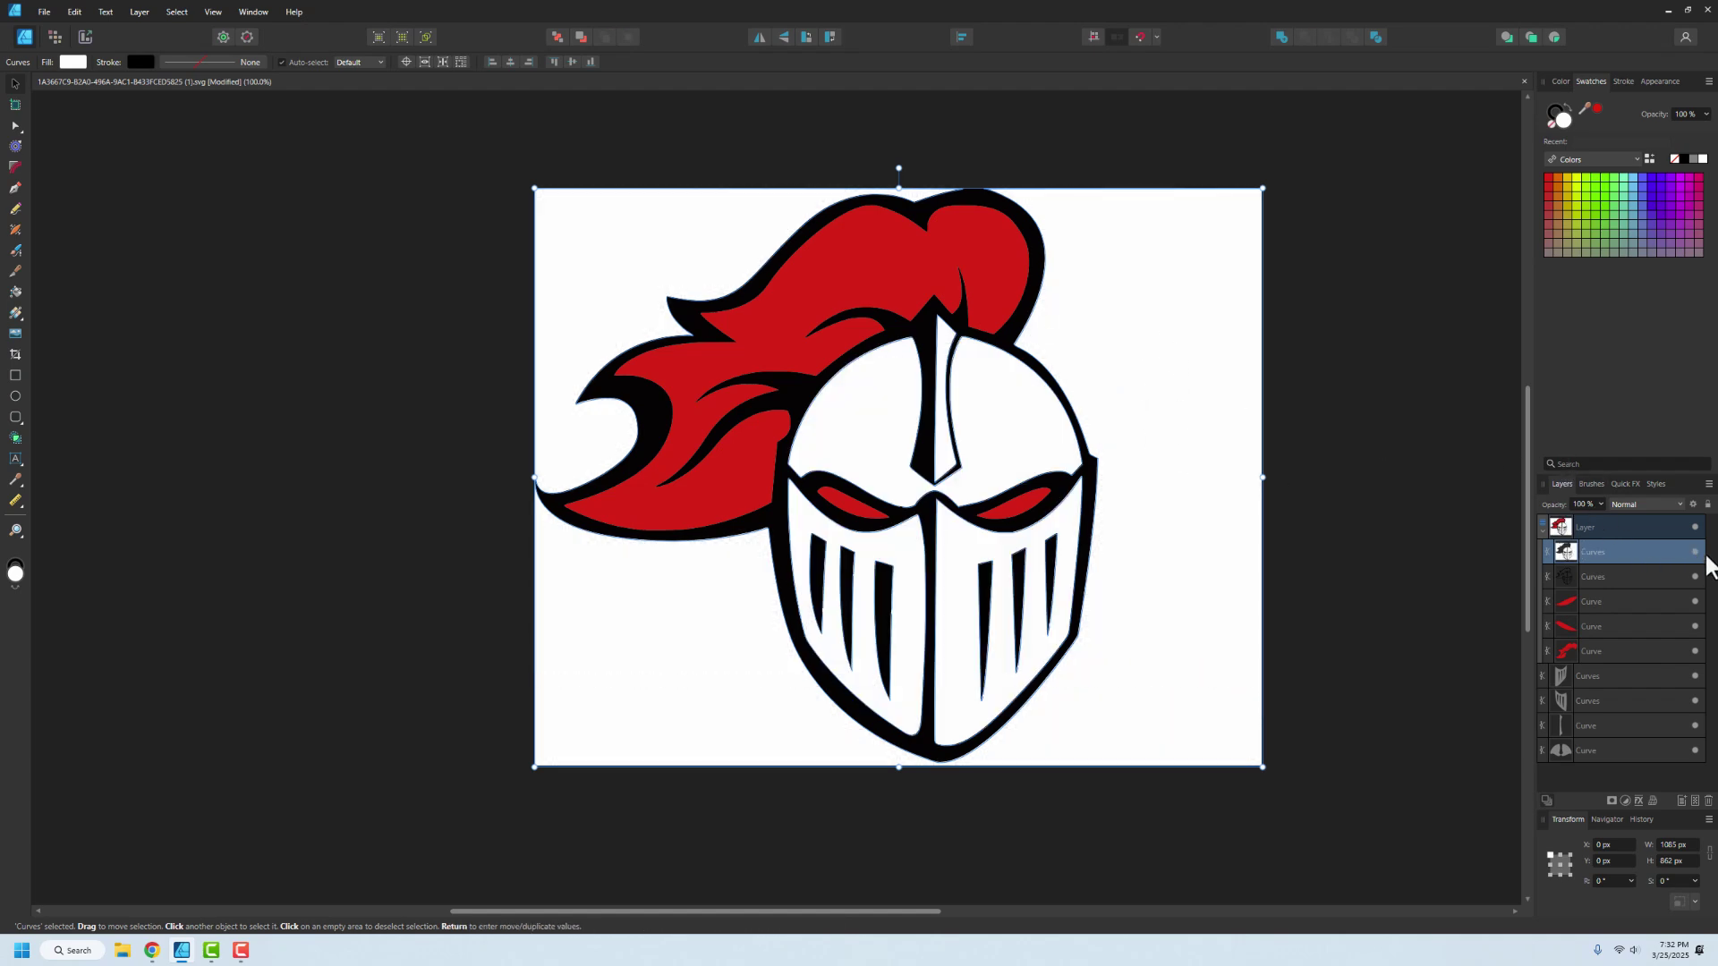
click(1694, 553)
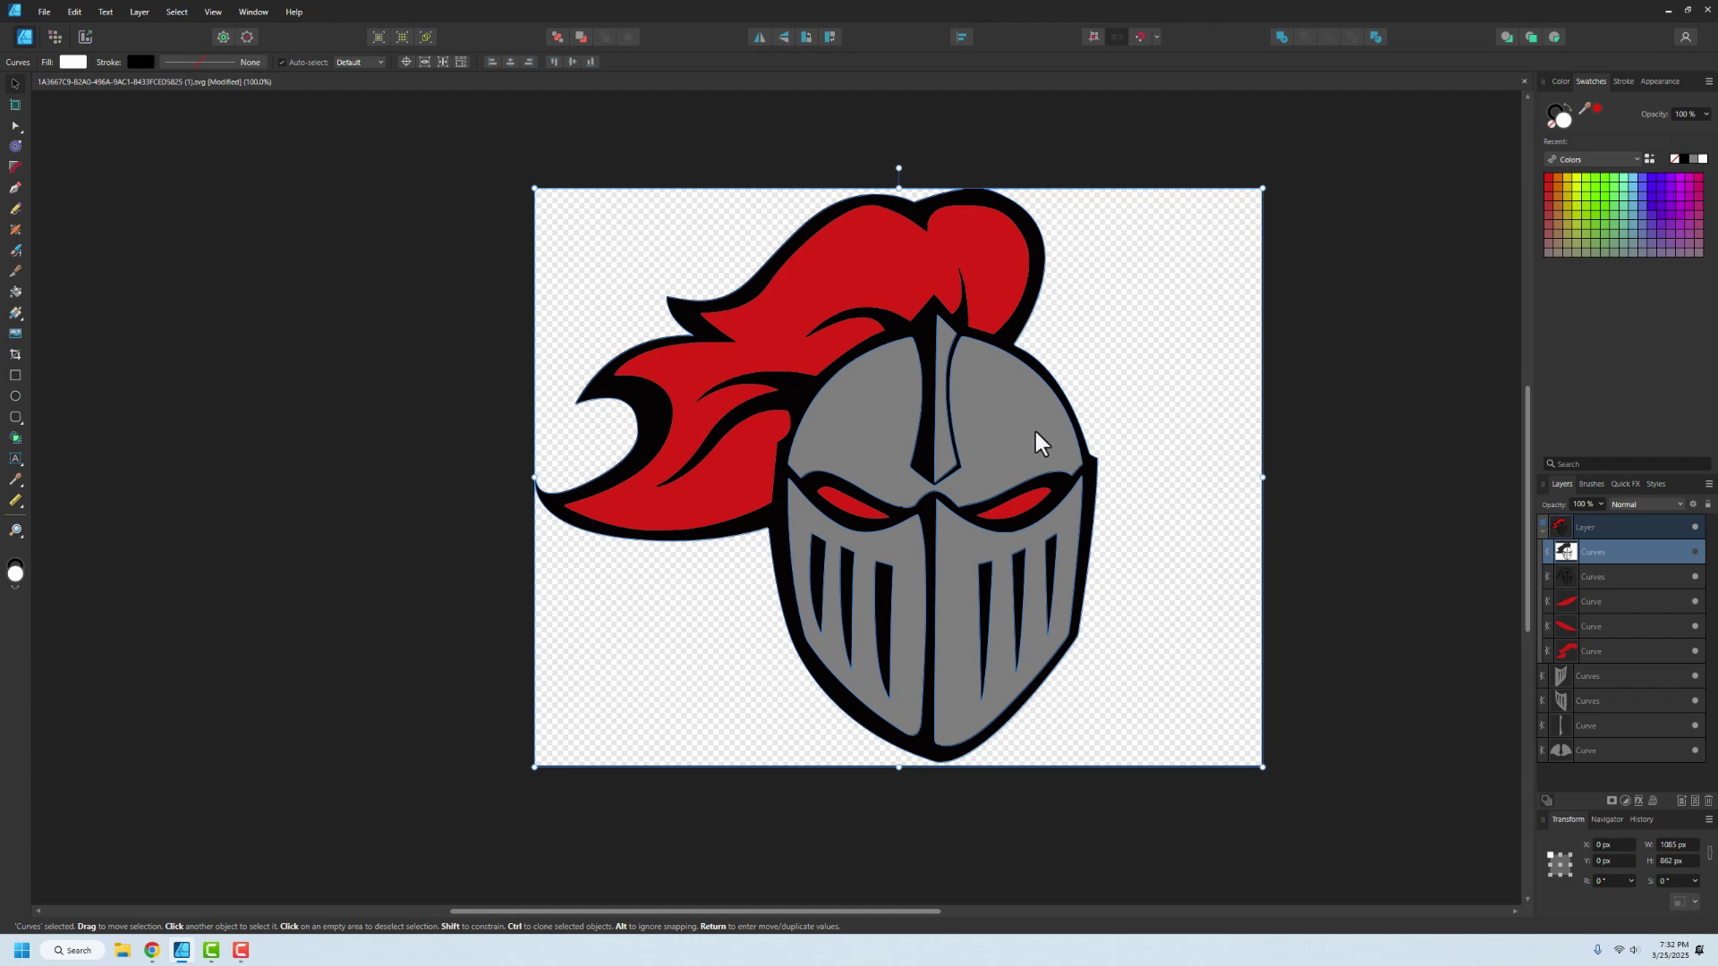
key(ctrl+a)
key(Down)
key(Down)
key(Down)
click(1349, 382)
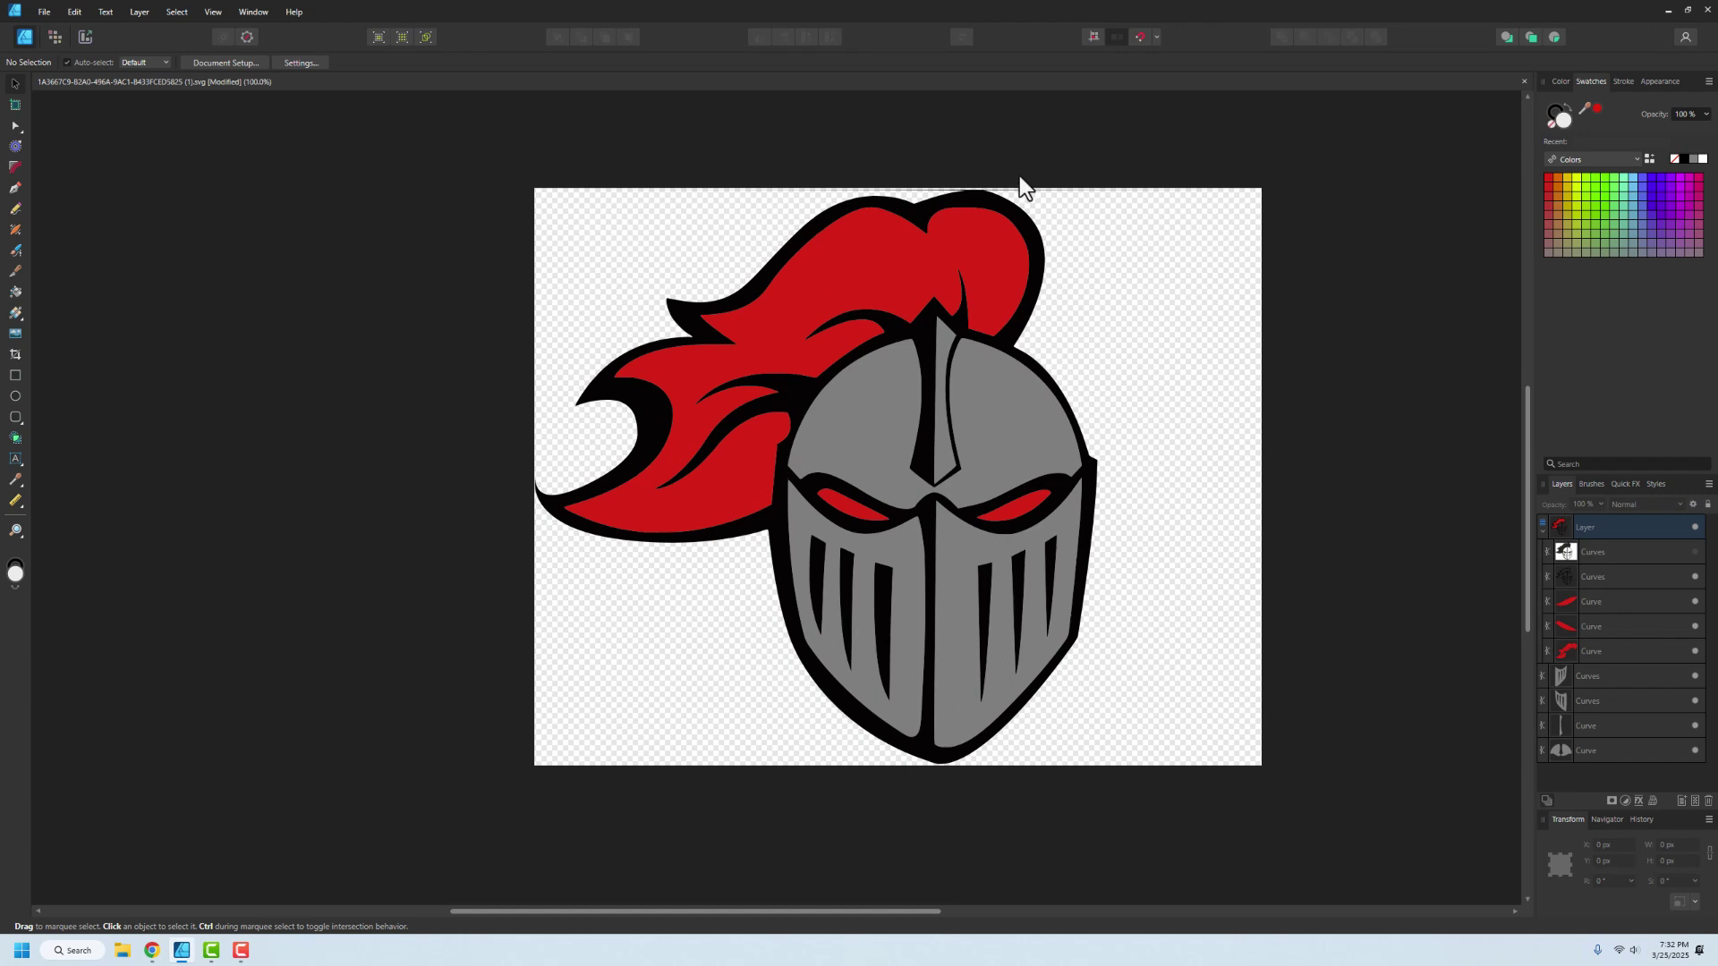
Zoom to 200% and drag the black outline's top-left node along the top edge
key(ctrl+plus)
key(ctrl+plus)
key(ctrl+plus)
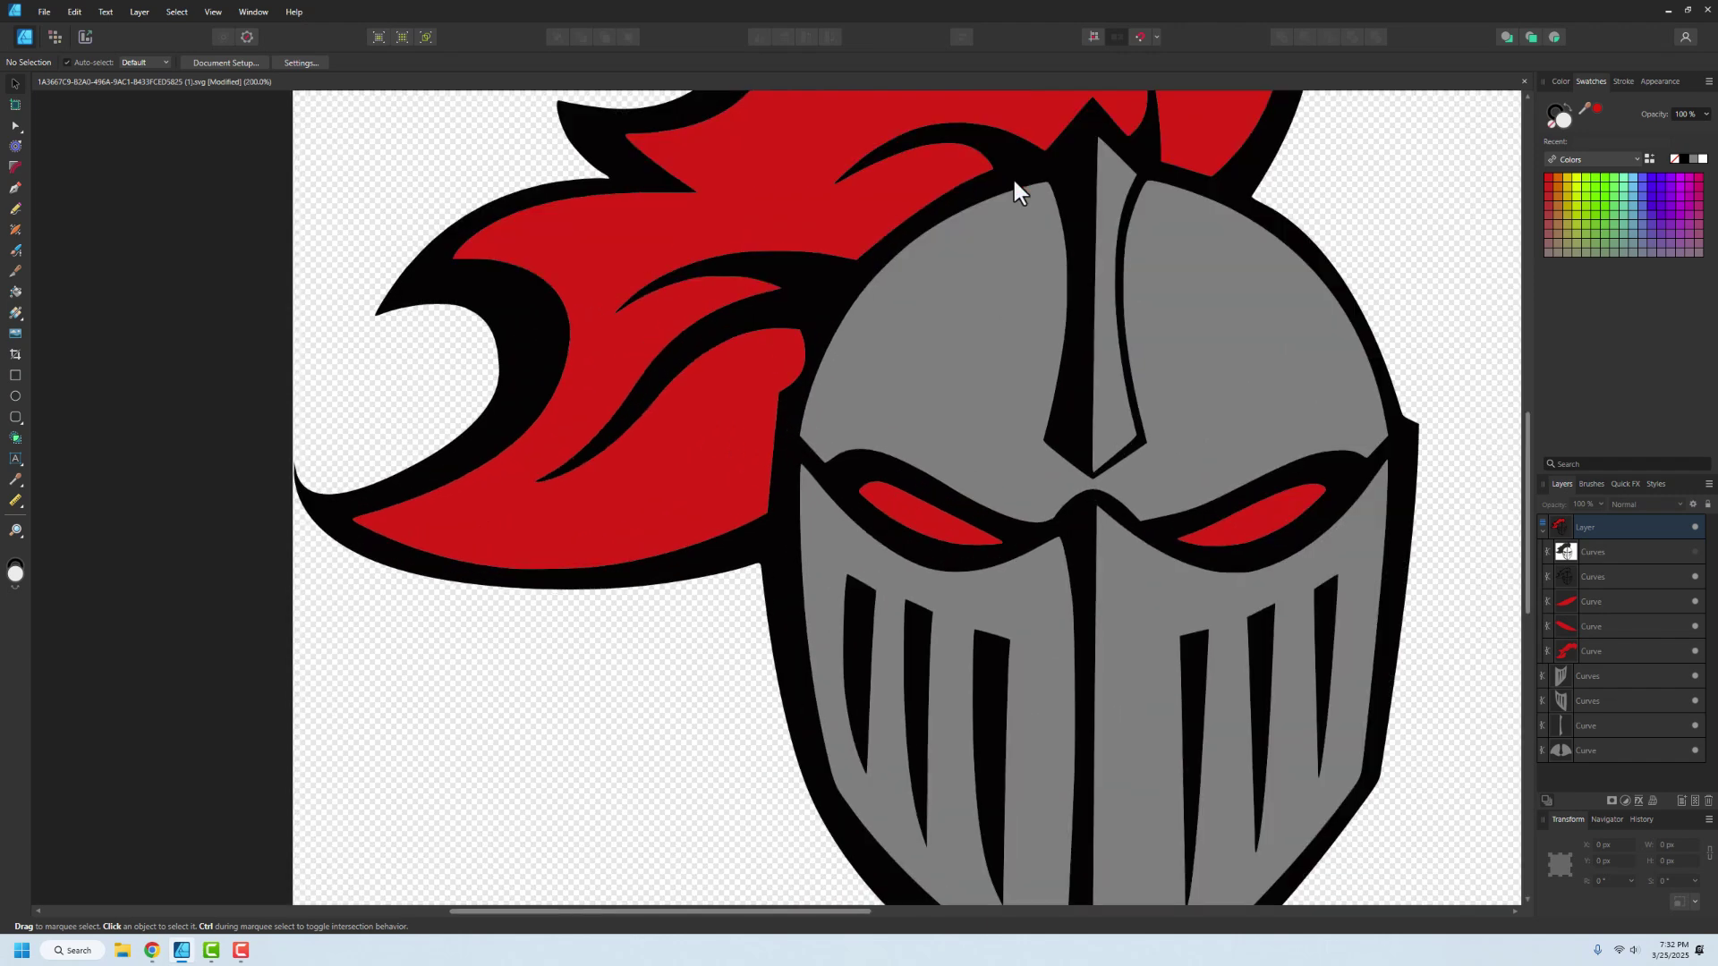
scroll(1035, 302, up, 3)
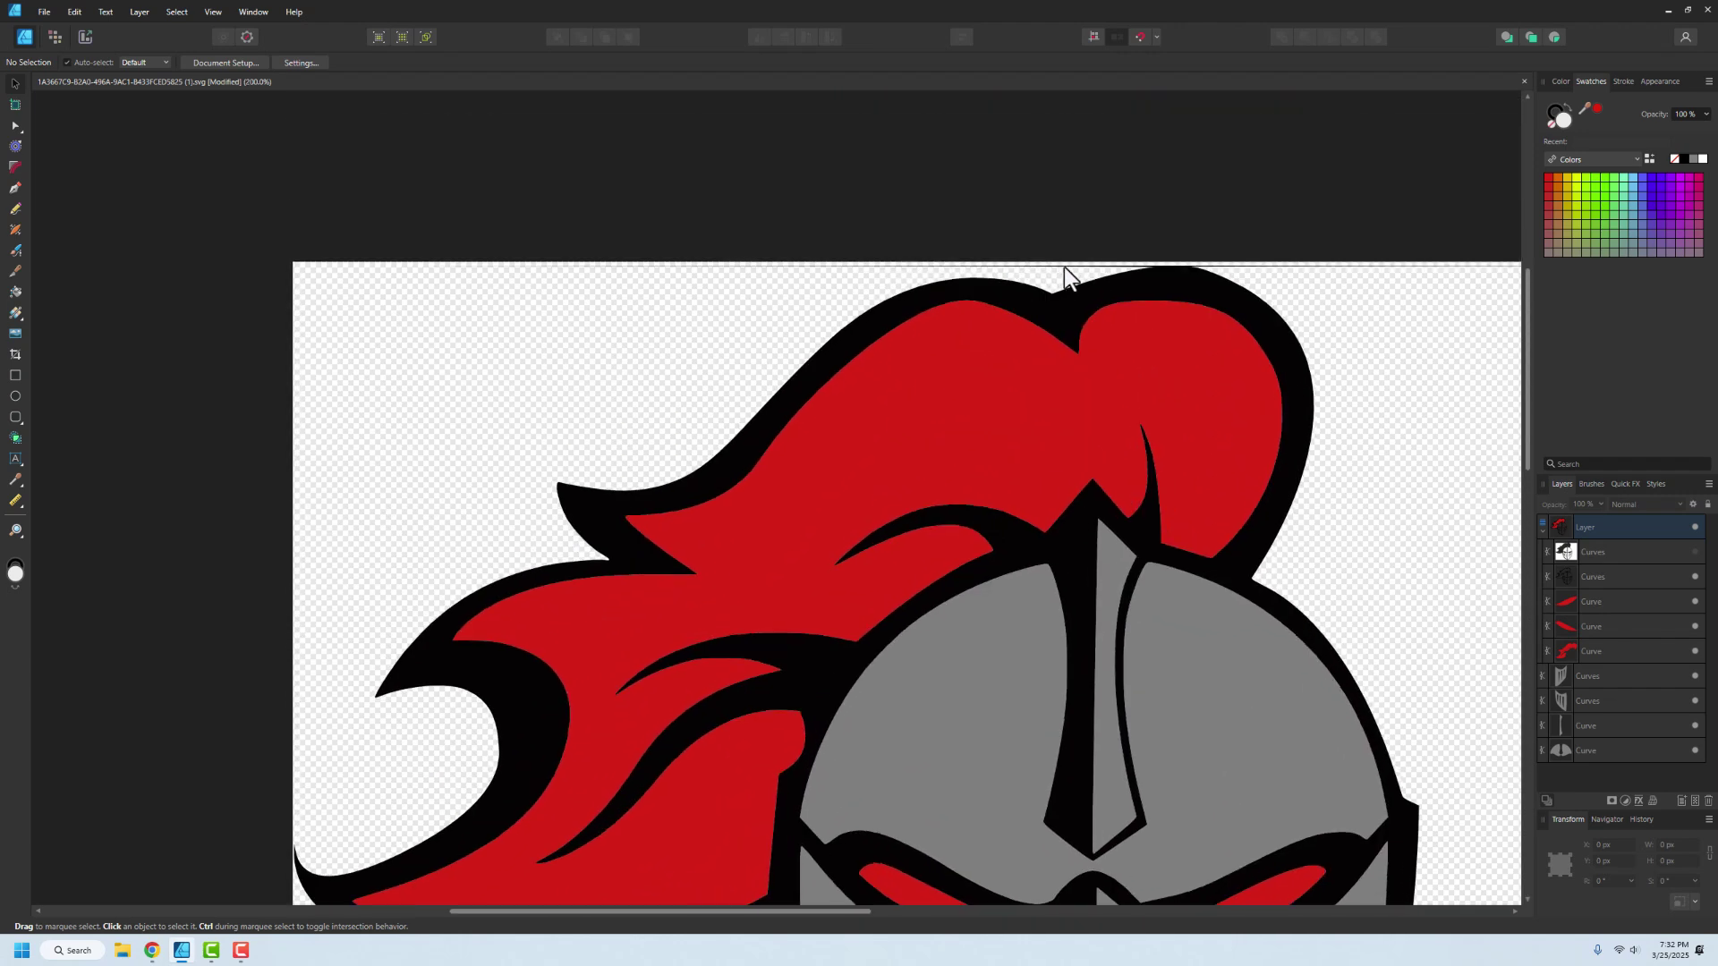
click(1065, 266)
click(377, 208)
key(a)
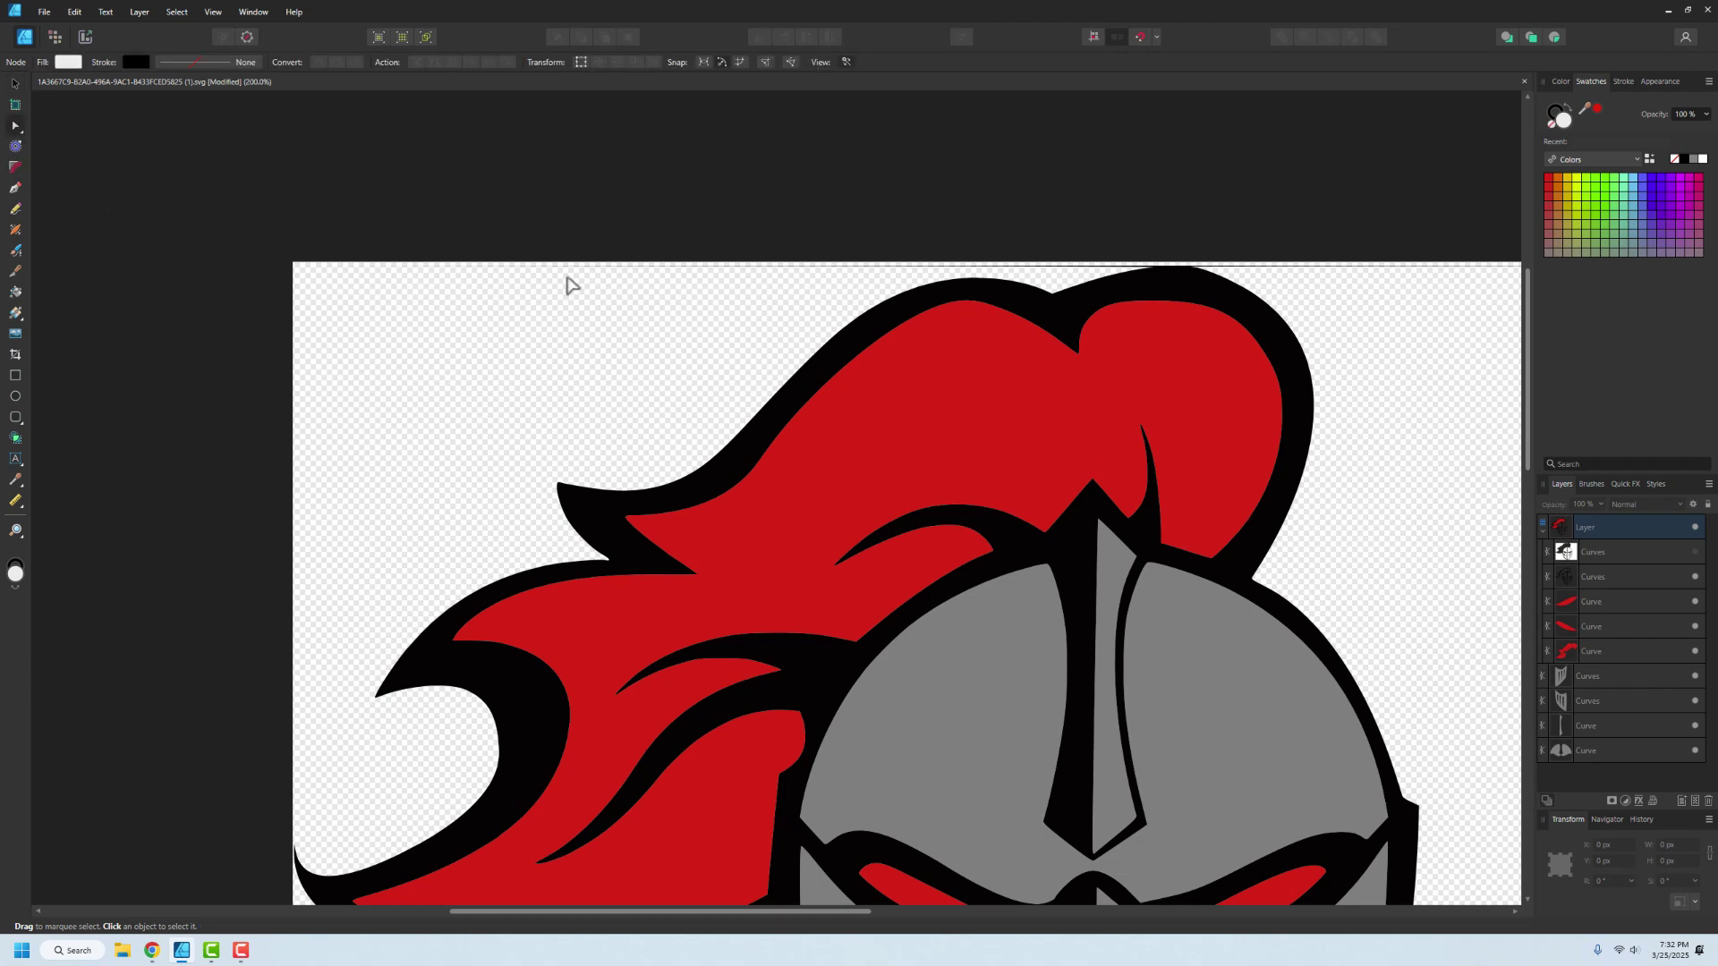
click(581, 273)
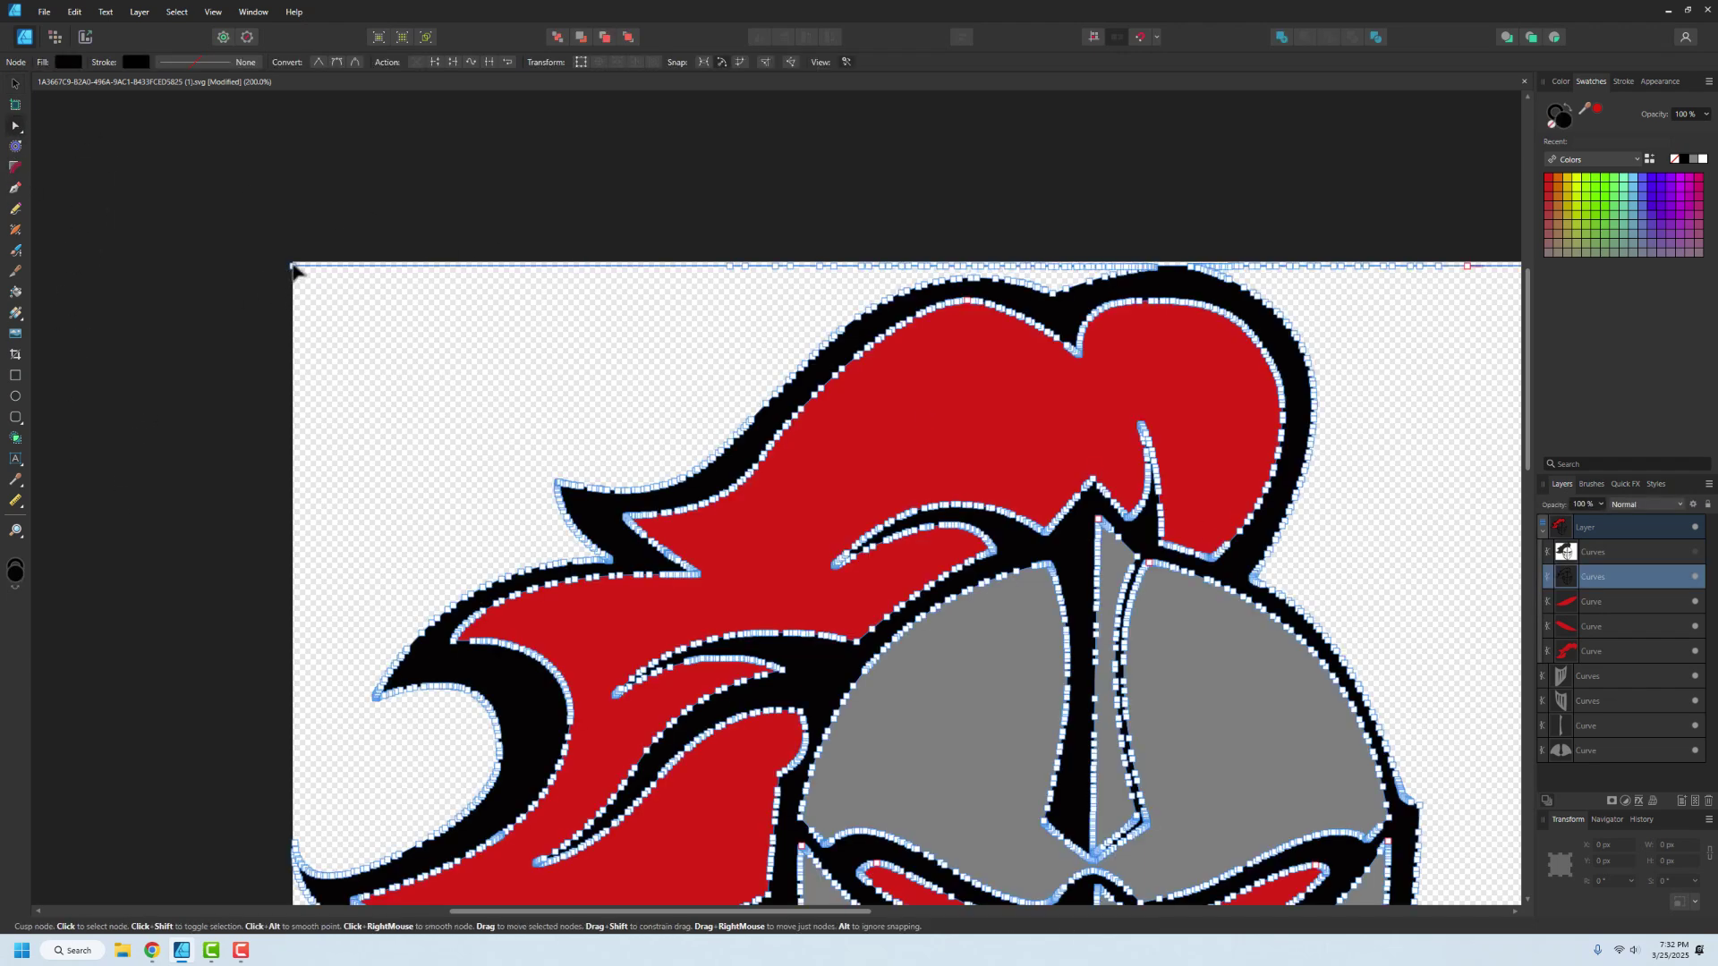
click(293, 267)
drag(295, 266, 1120, 273)
Marquee-select and delete the stray nodes along the outline's top edge
click(1323, 292)
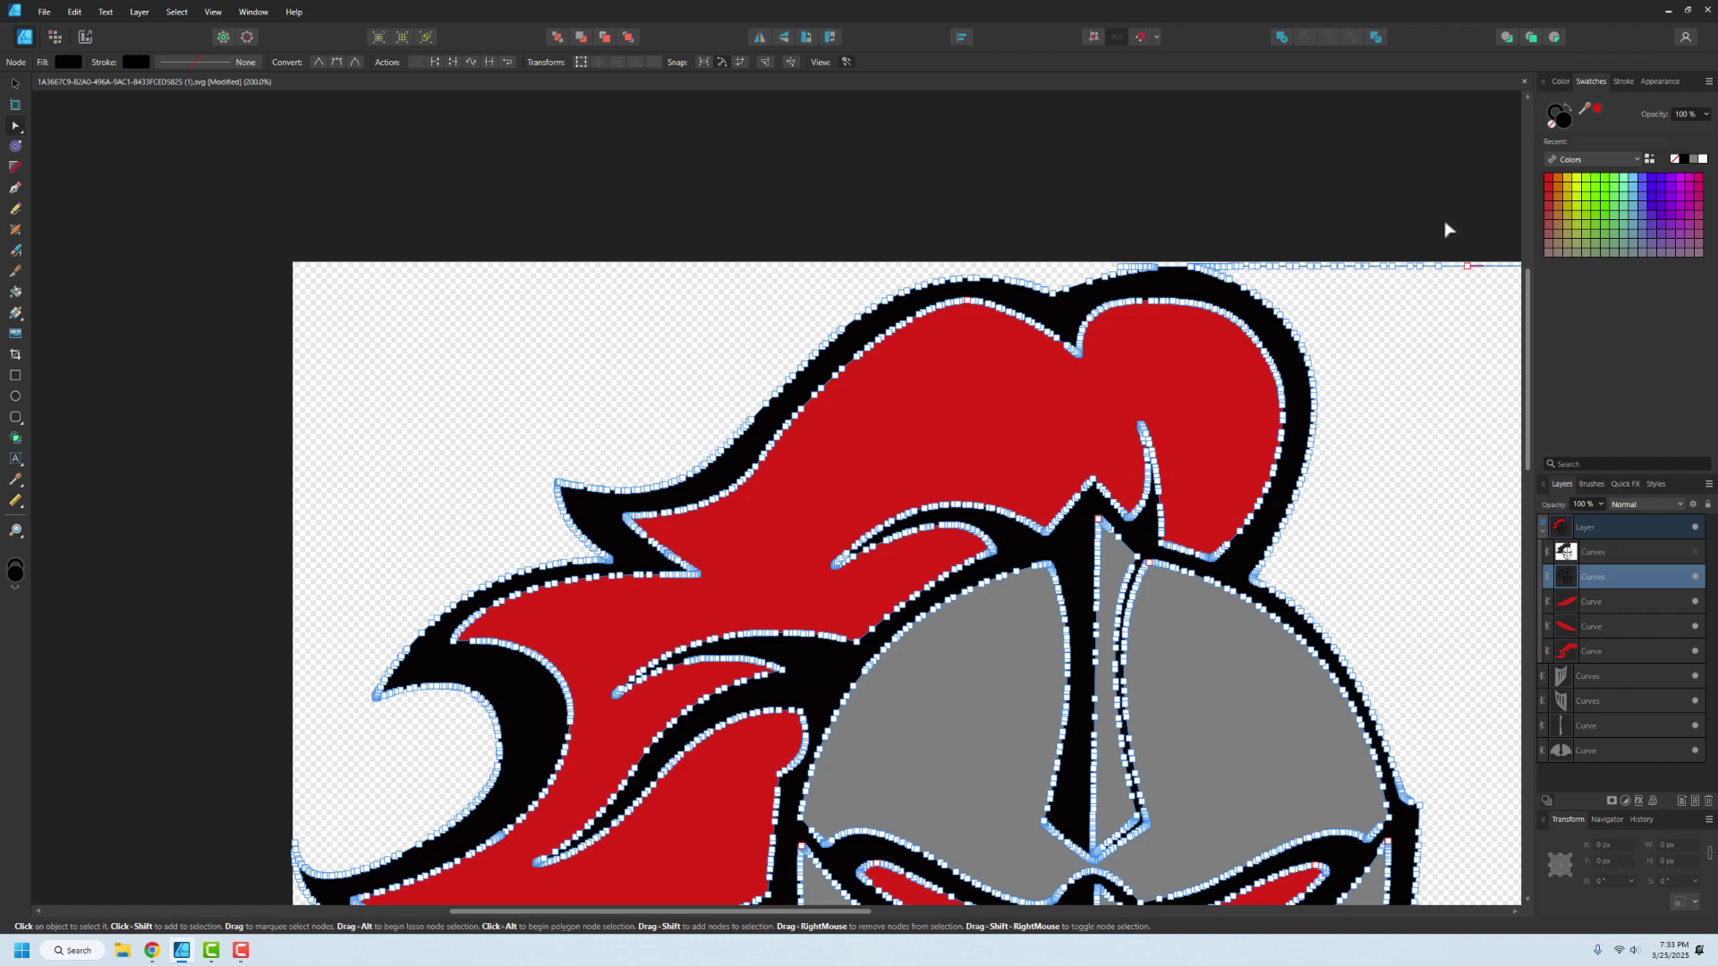
drag(1455, 223, 1336, 295)
key(Delete)
drag(1401, 224, 1495, 295)
key(Delete)
drag(1387, 243, 1217, 280)
key(Delete)
Delete the leftover nodes in the top-right corner and select those at the curve's top-left
drag(1085, 255, 1142, 271)
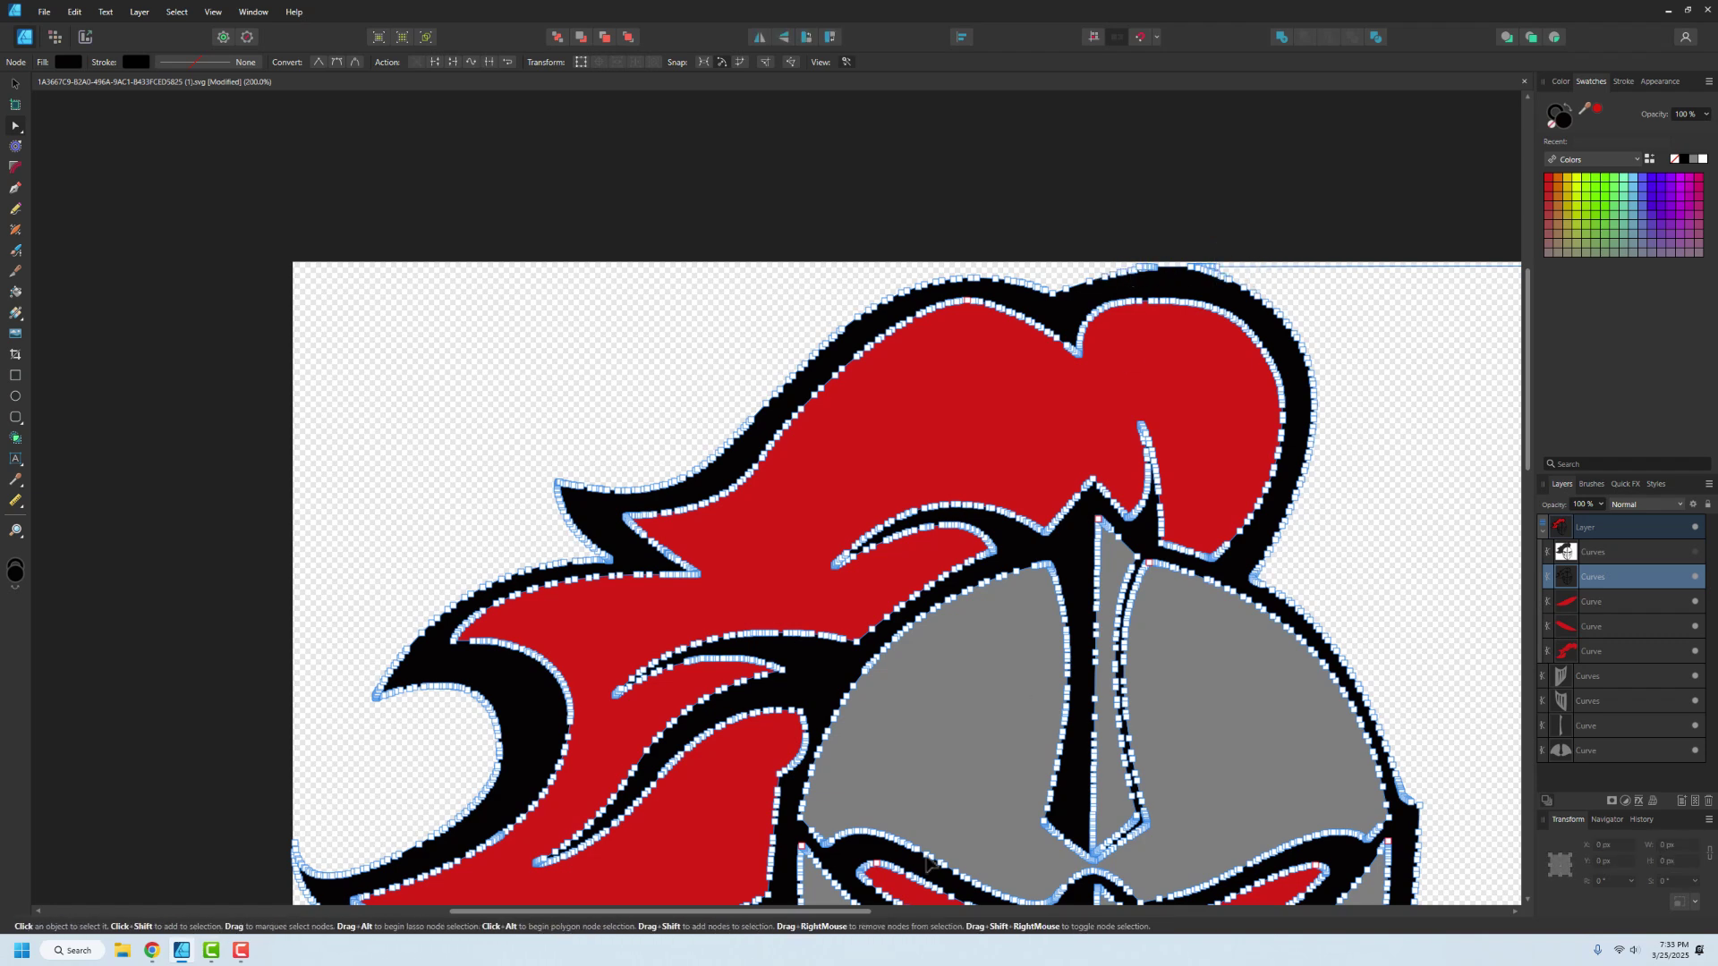
drag(820, 911, 1080, 912)
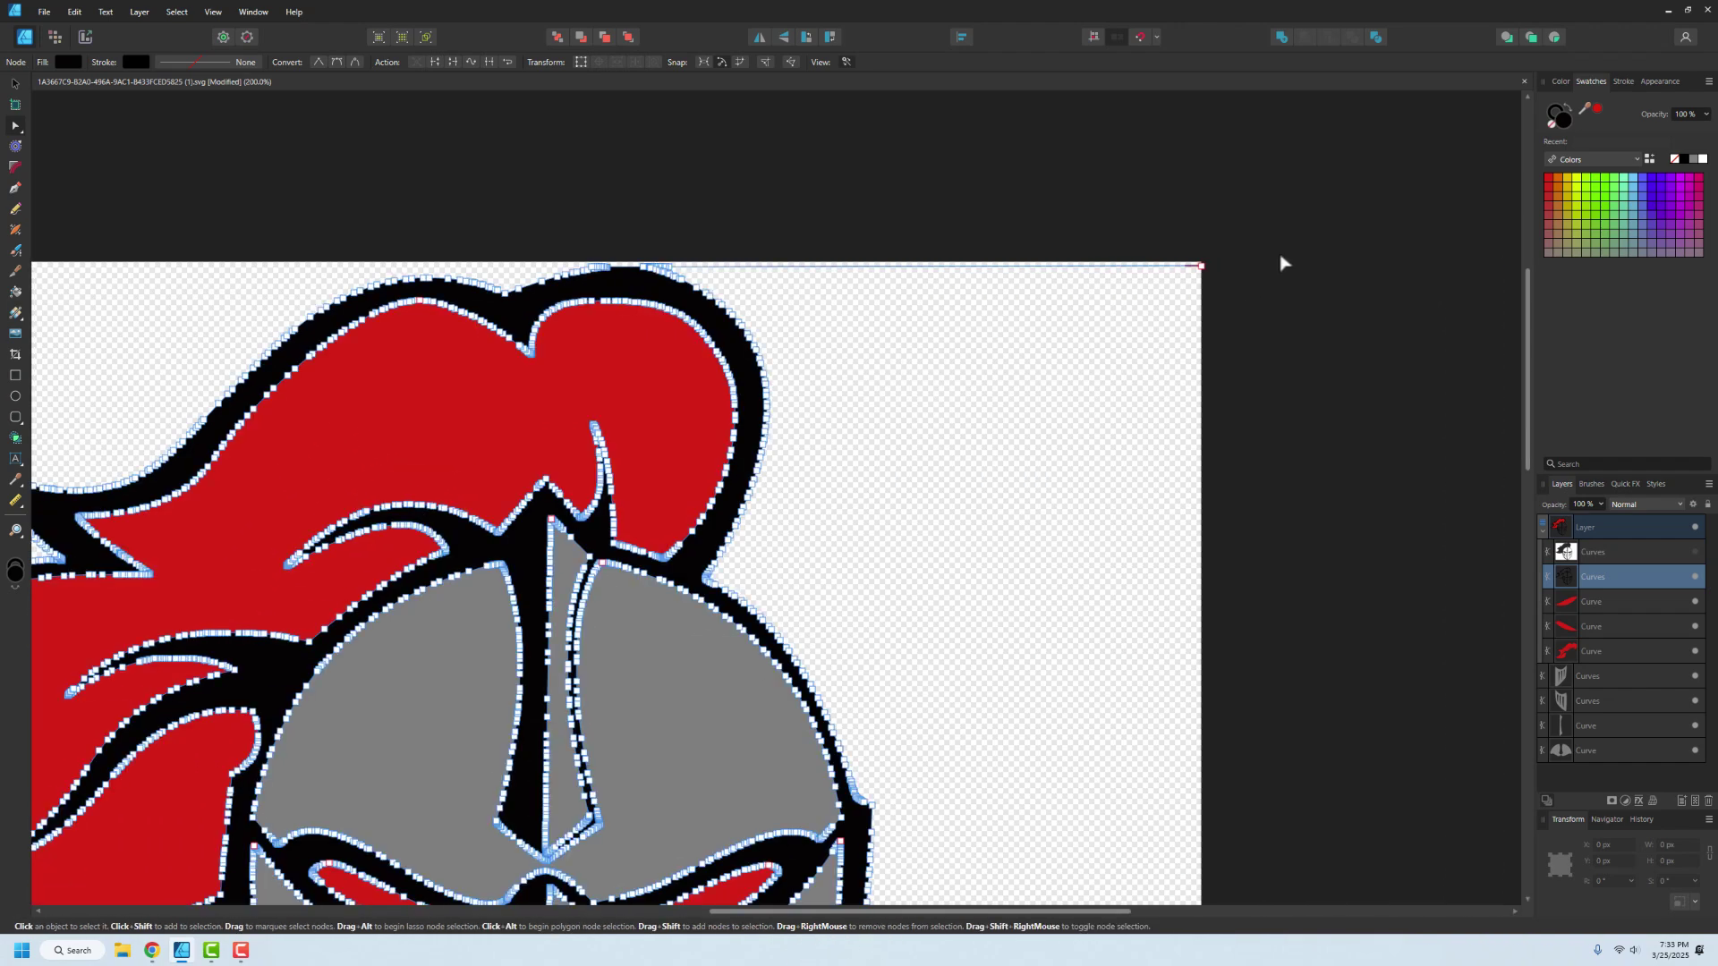
drag(1254, 222, 1109, 325)
scroll(434, 296, up, 1)
ctrl+scroll(450, 312, up, 2)
scroll(372, 301, up, 3)
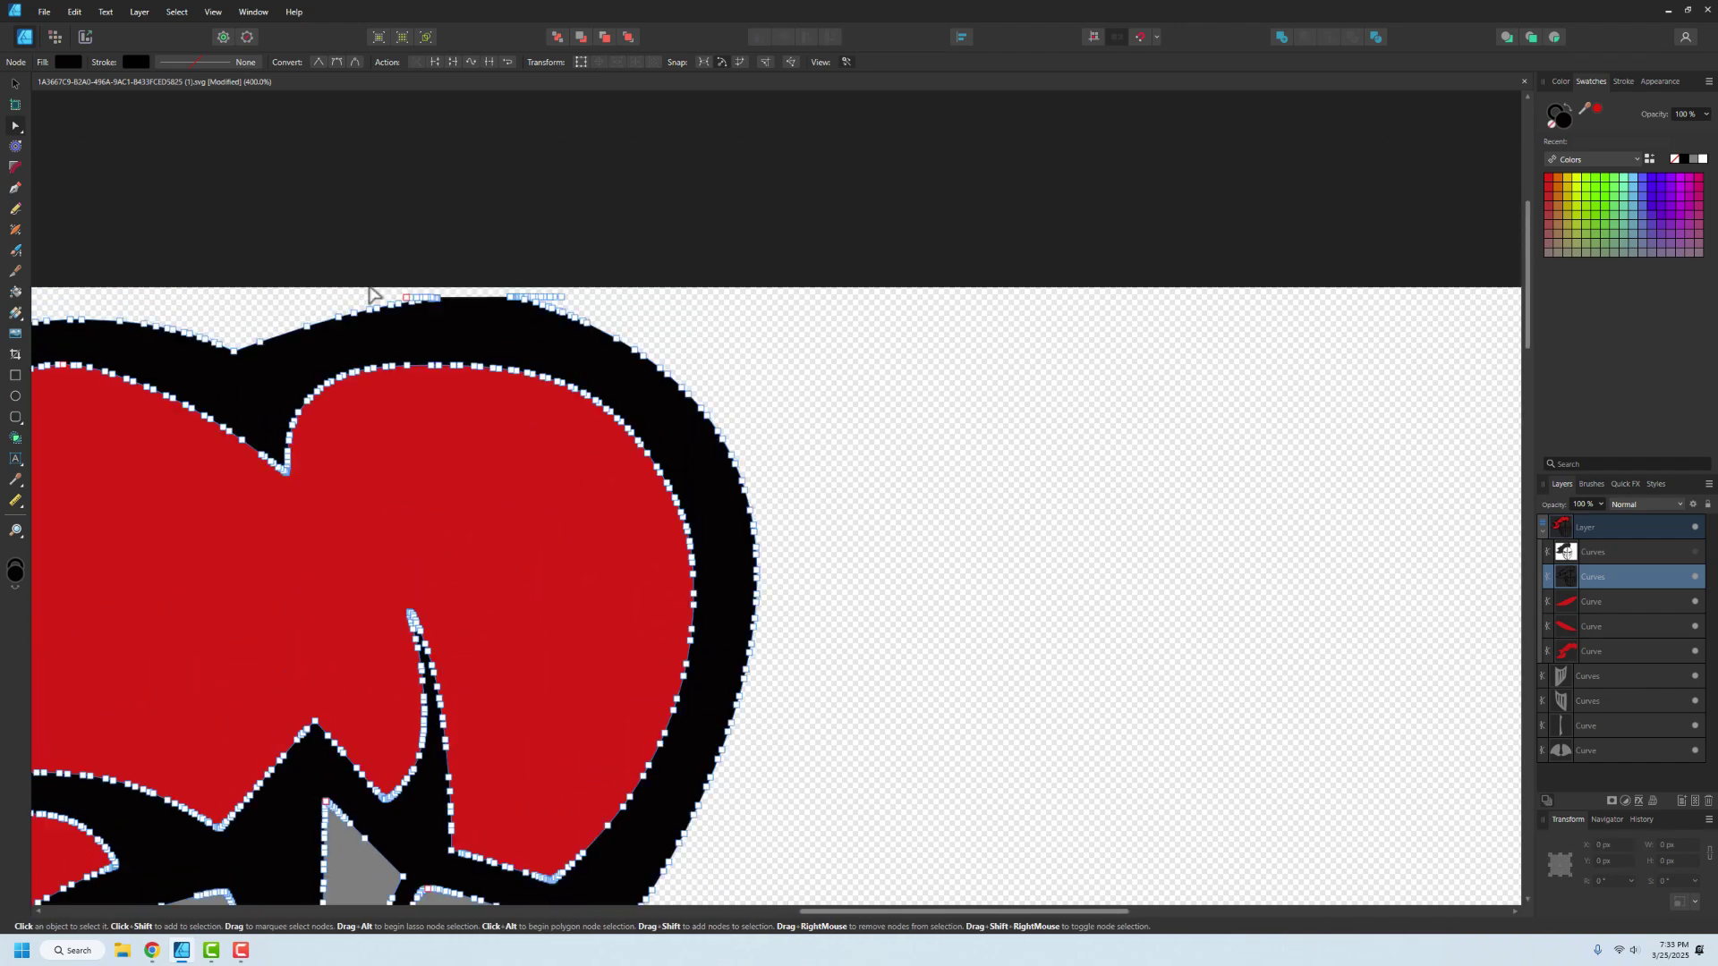
ctrl+scroll(364, 309, up, 3)
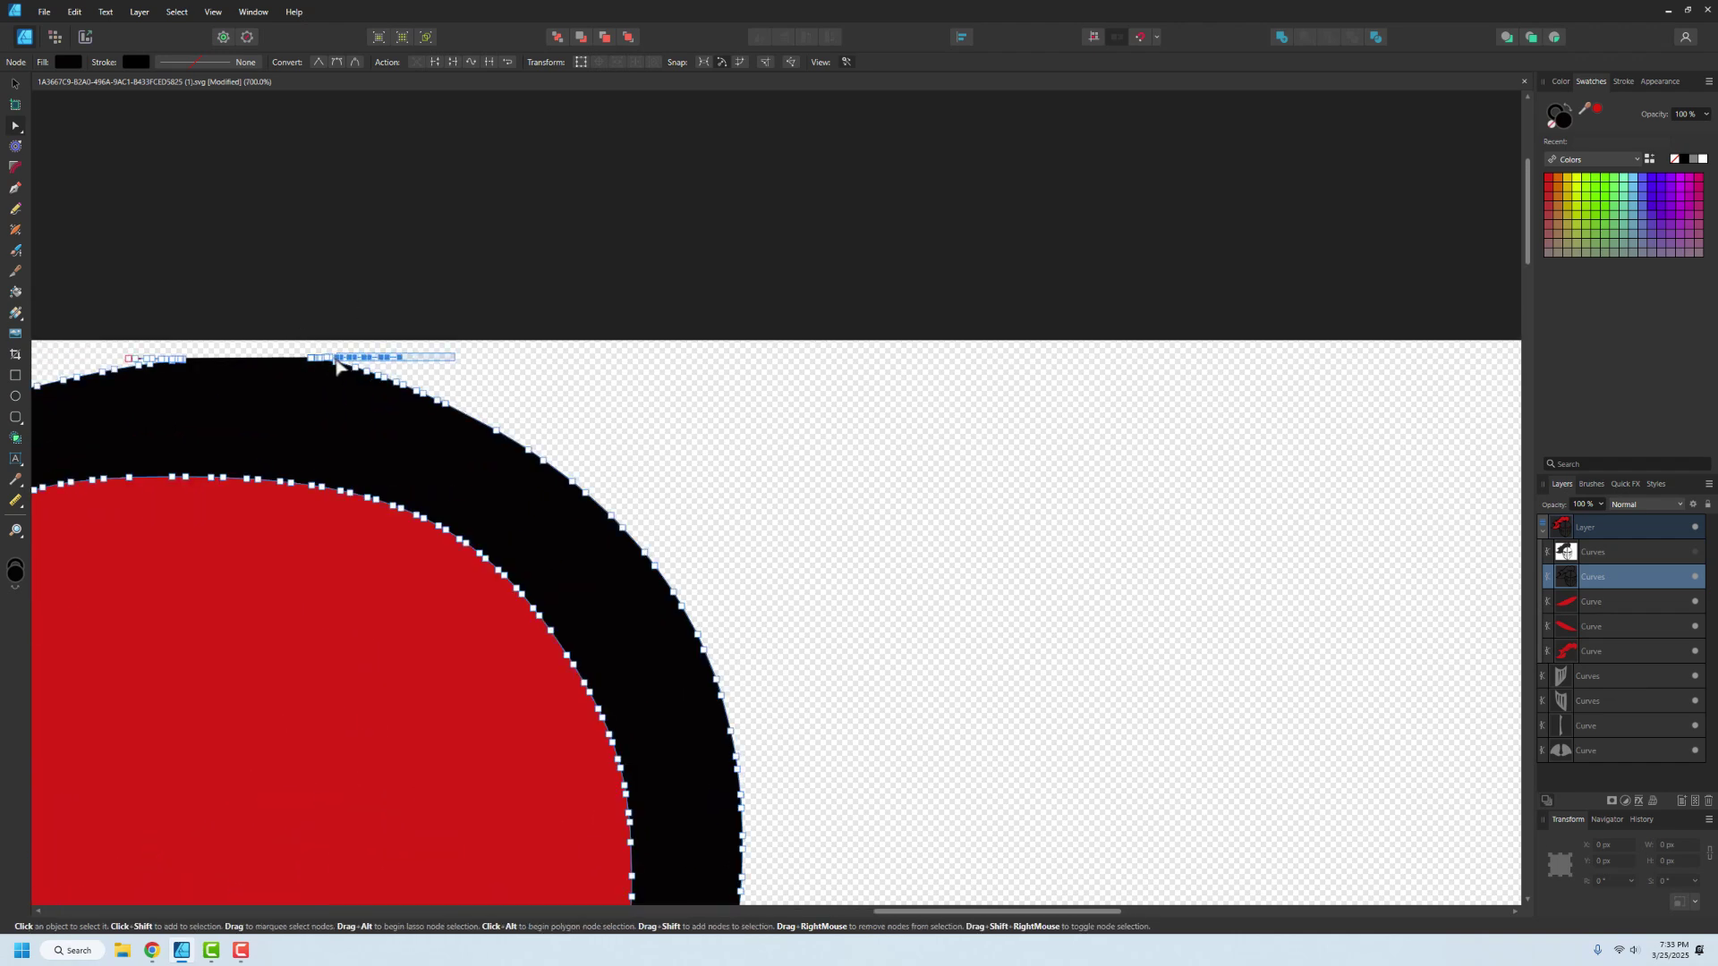
key(Delete)
drag(84, 338, 154, 374)
click(149, 361)
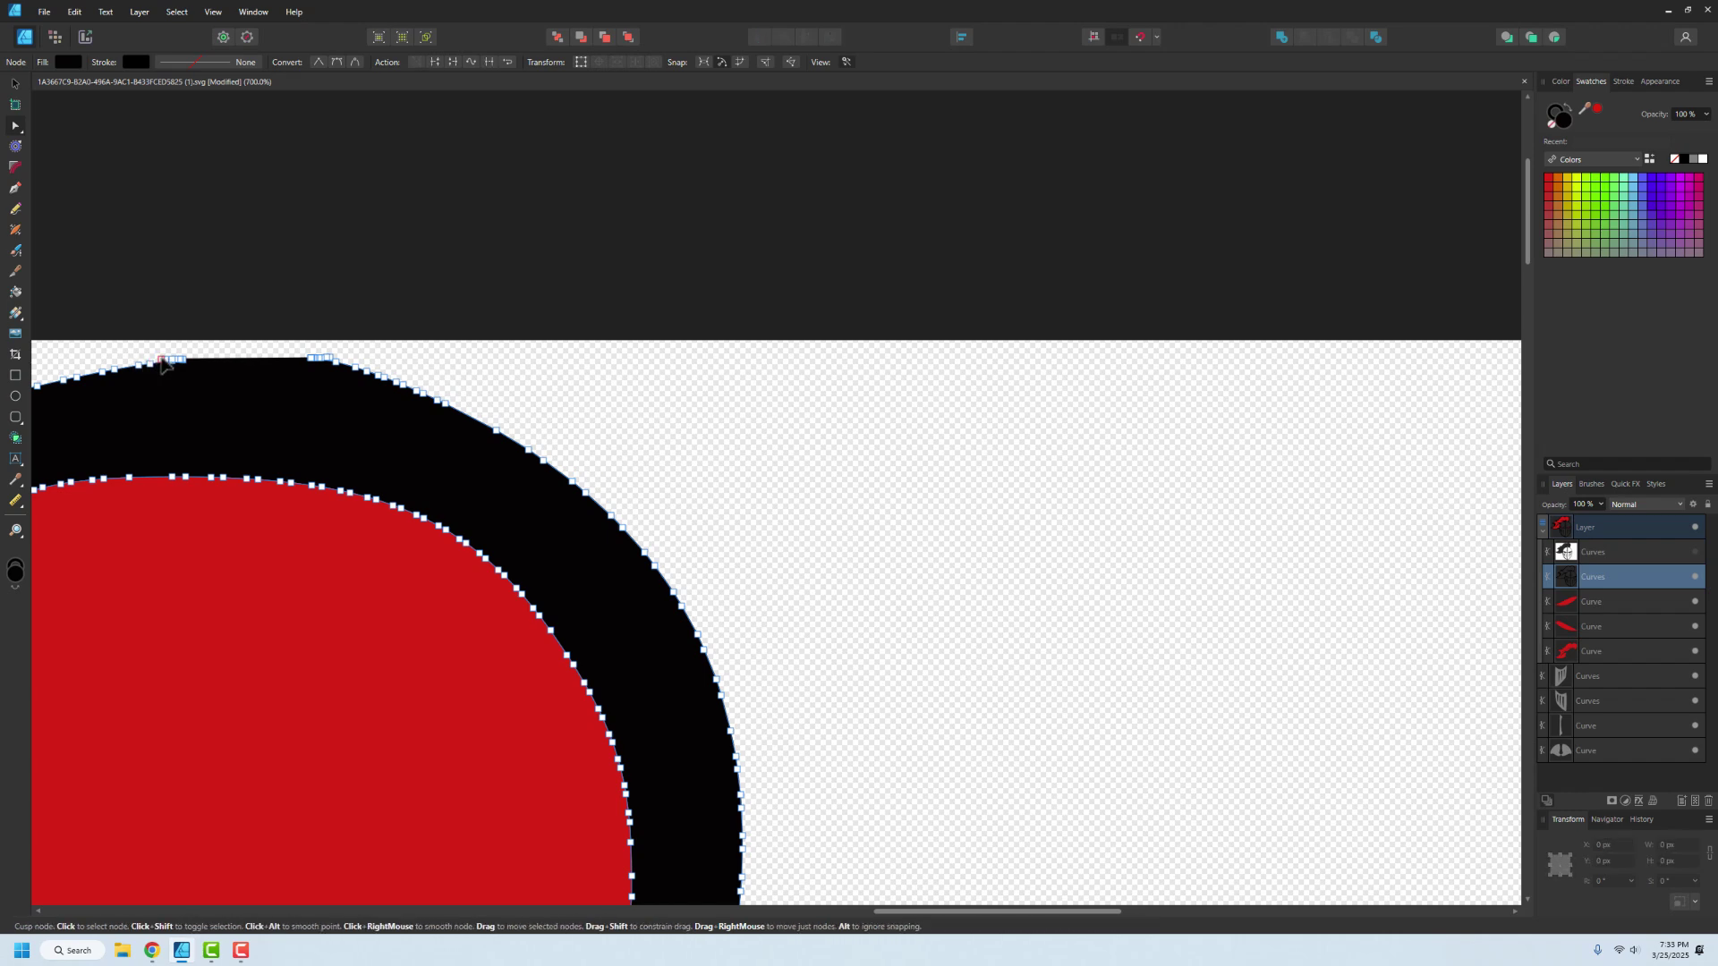
click(162, 359)
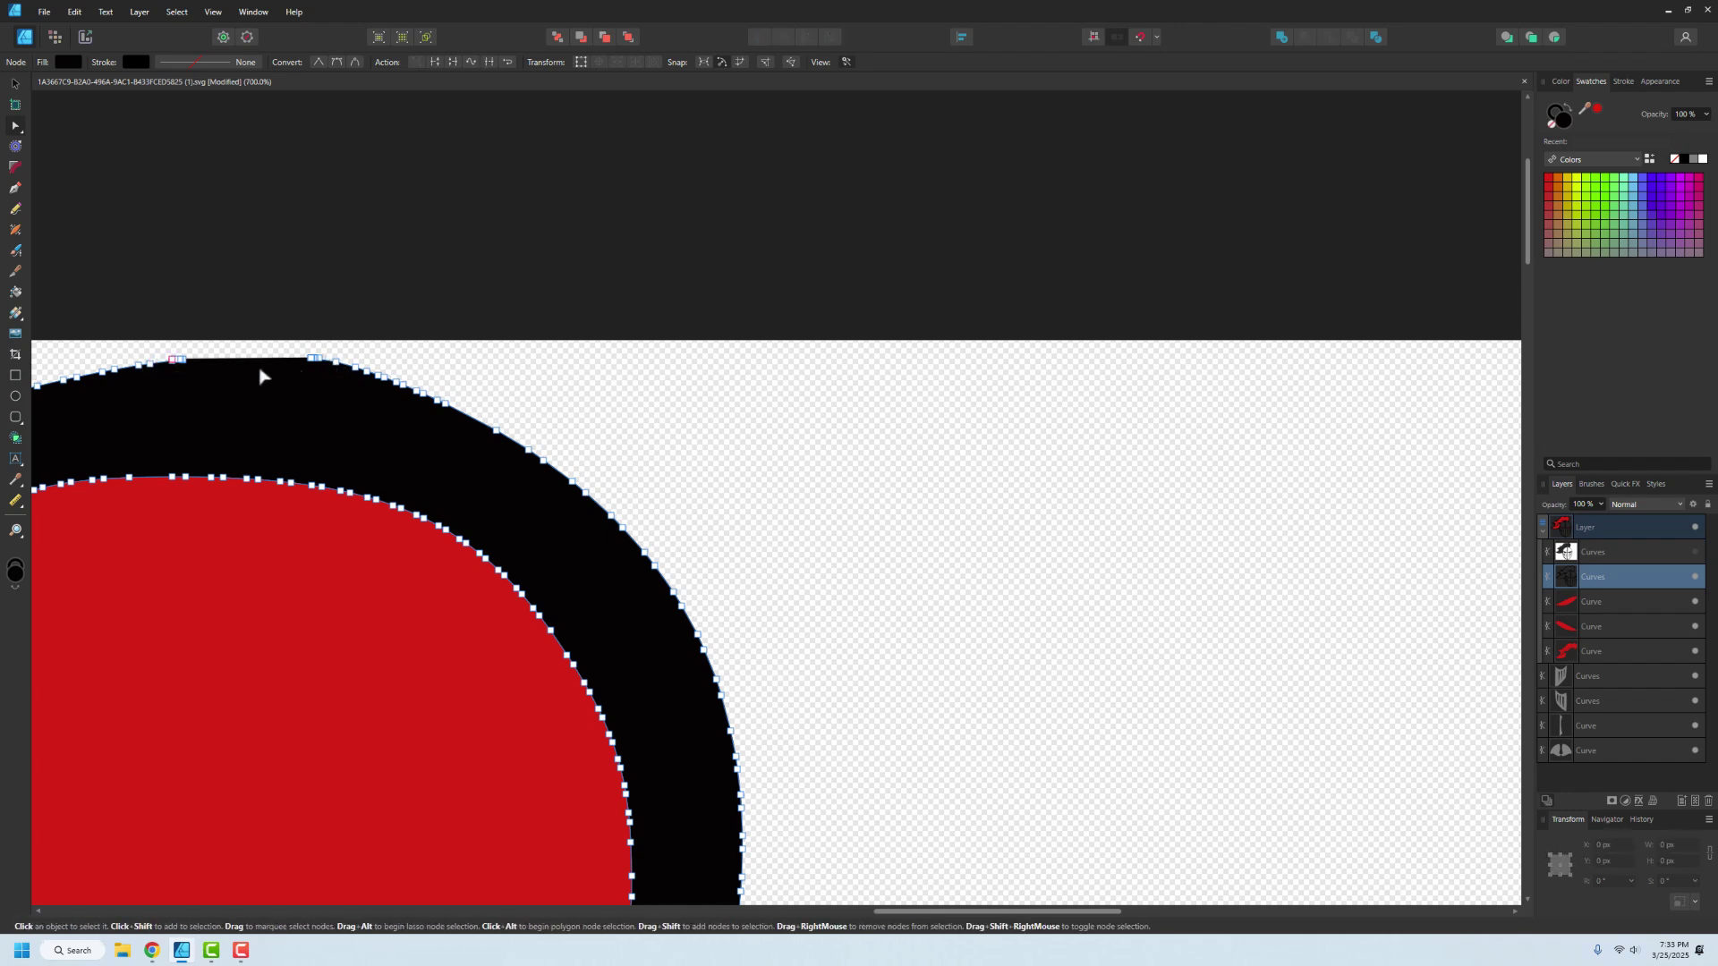
Clear the node selection and zoom in on the black outline's top edge
click(15, 83)
click(358, 274)
scroll(277, 357, down, 3)
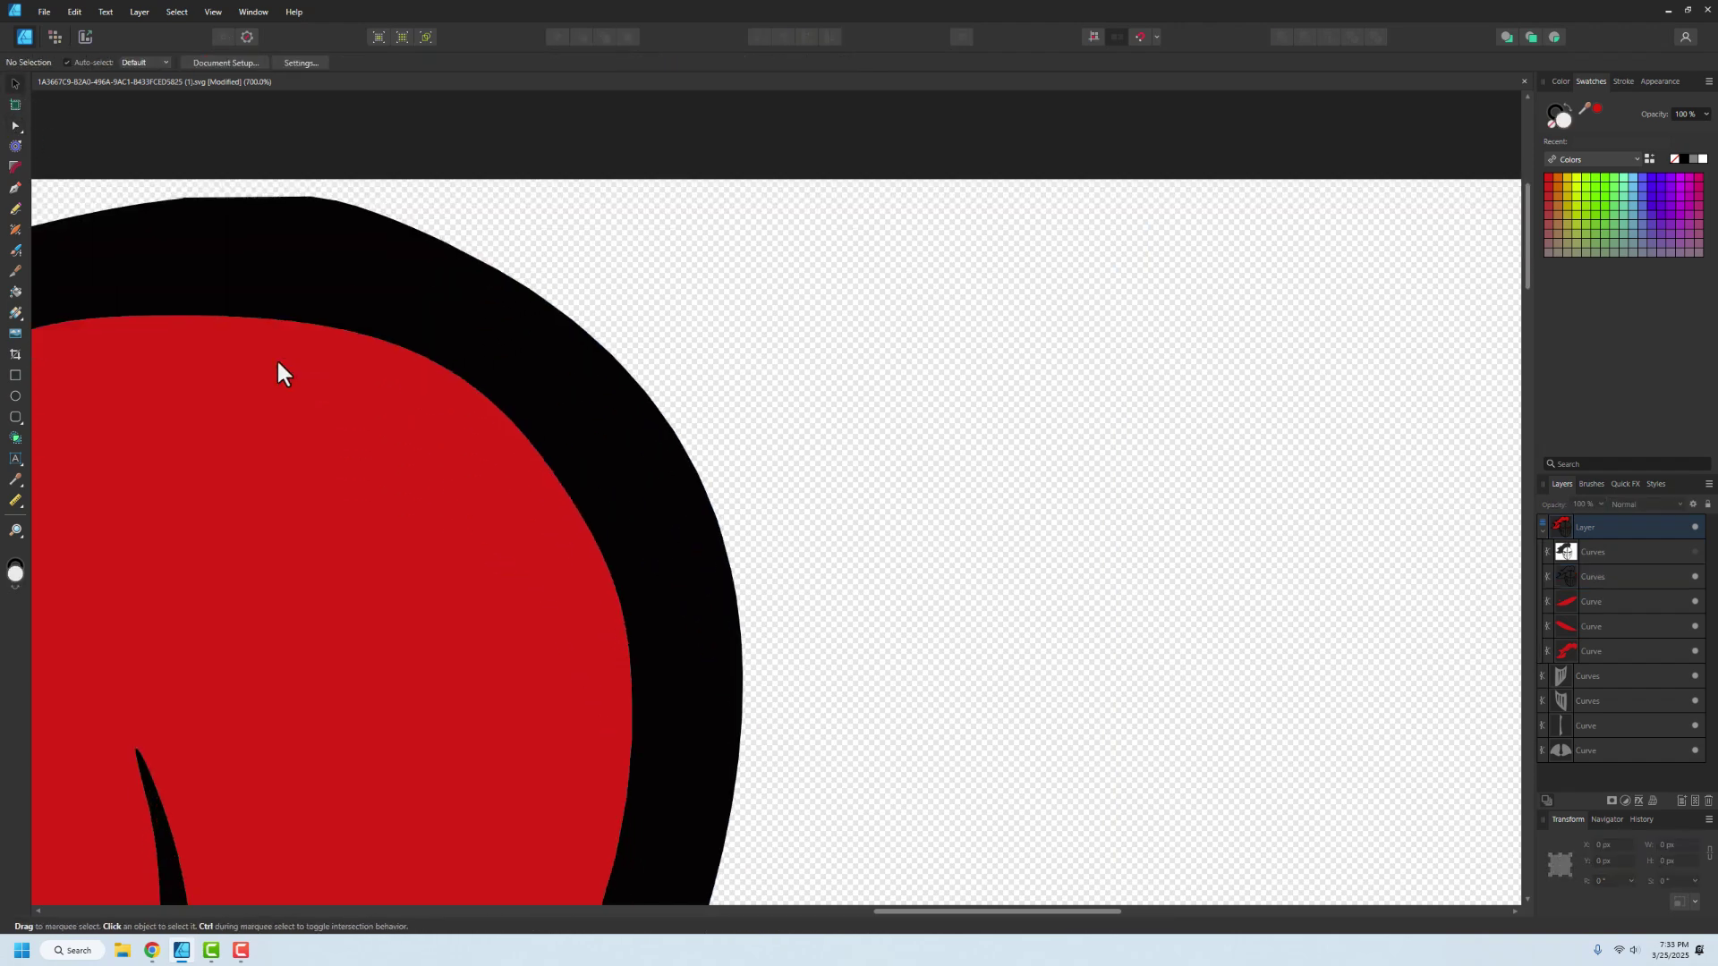
scroll(193, 345, up, 2)
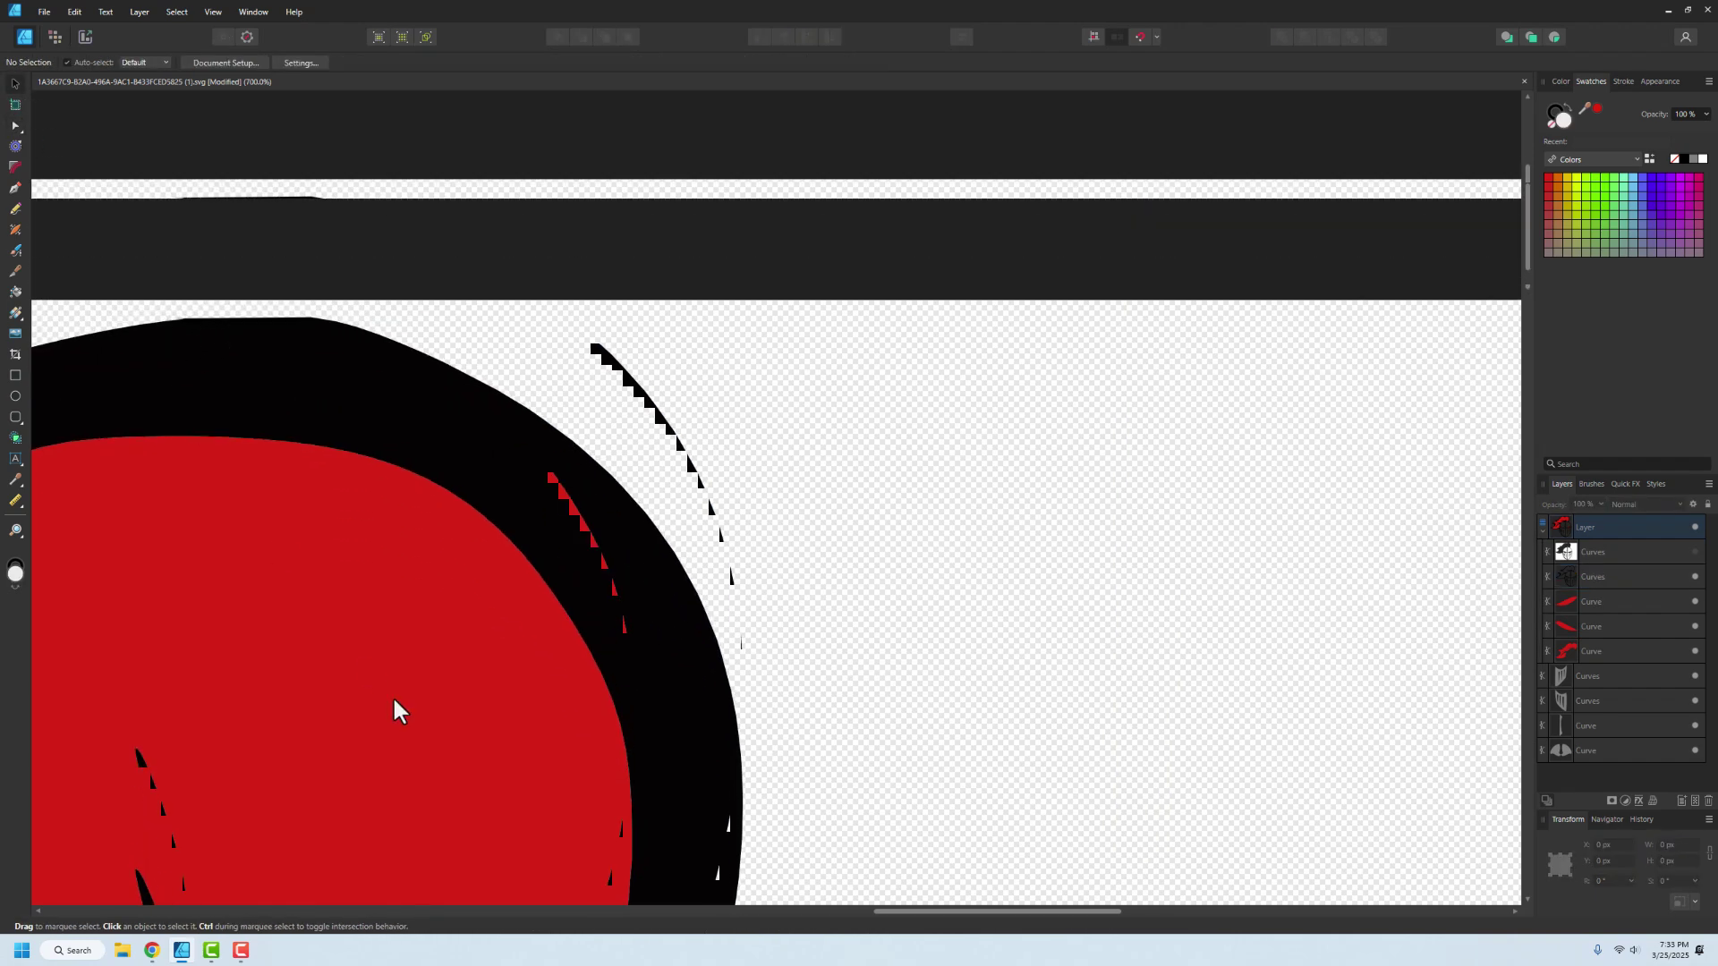
drag(943, 912, 822, 868)
ctrl+scroll(786, 377, up, 2)
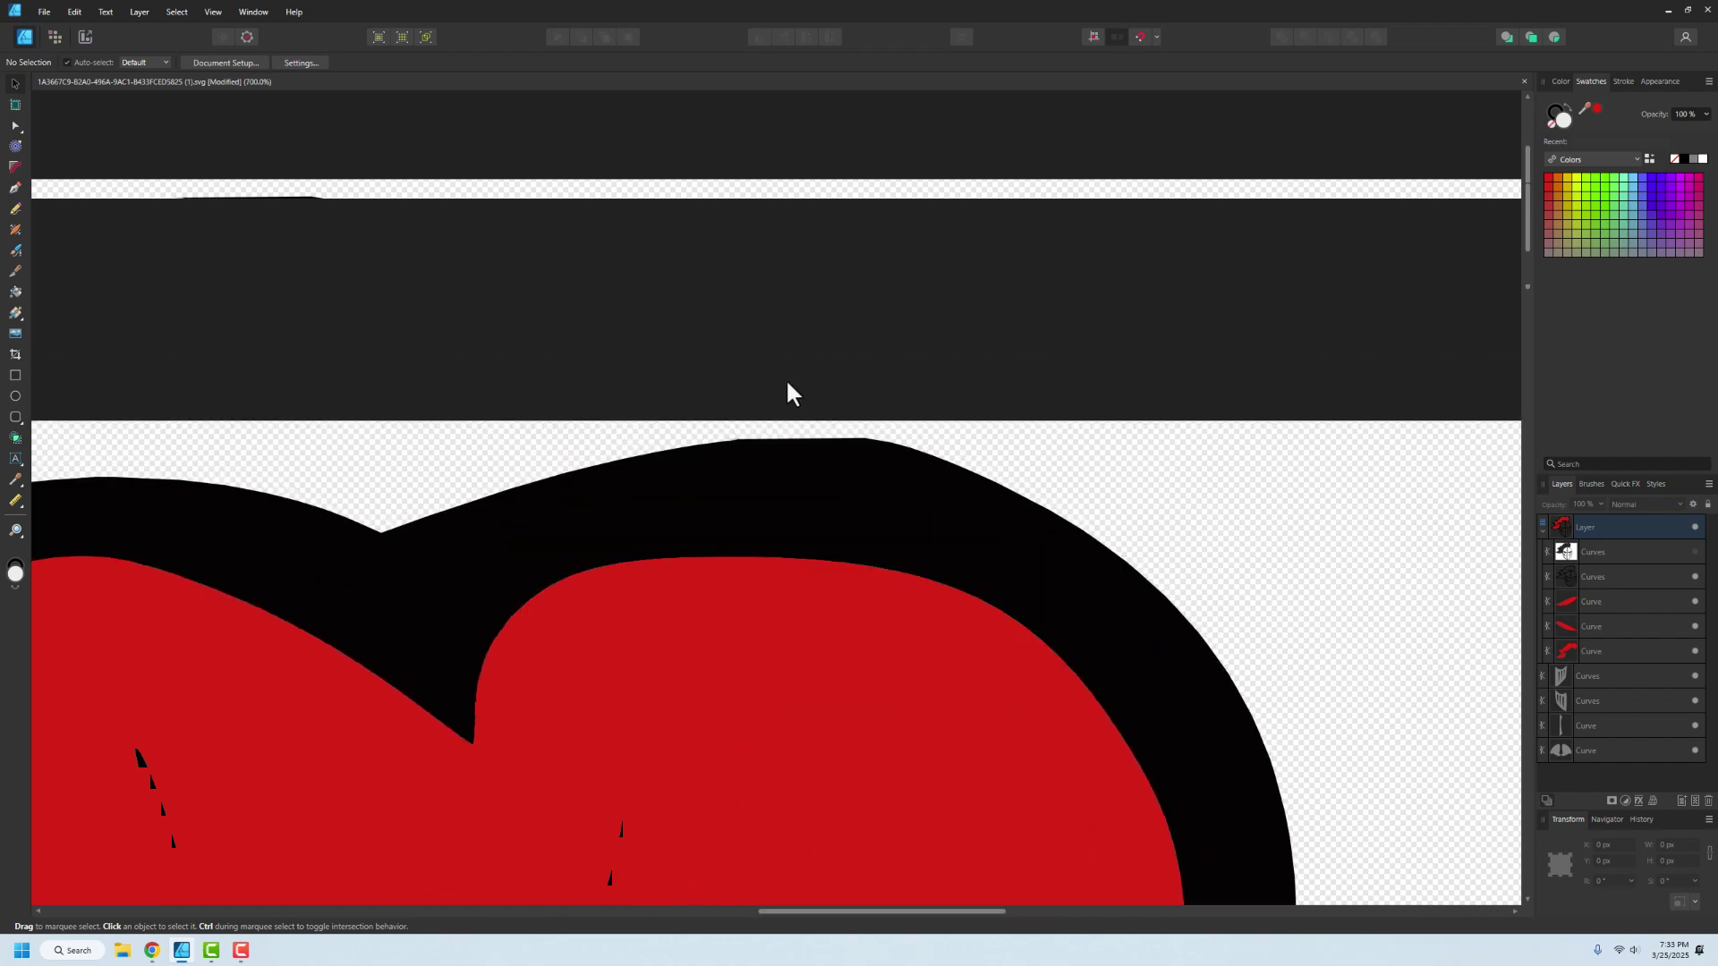
ctrl+scroll(785, 378, up, 4)
ctrl+scroll(786, 377, up, 1)
ctrl+scroll(658, 412, up, 1)
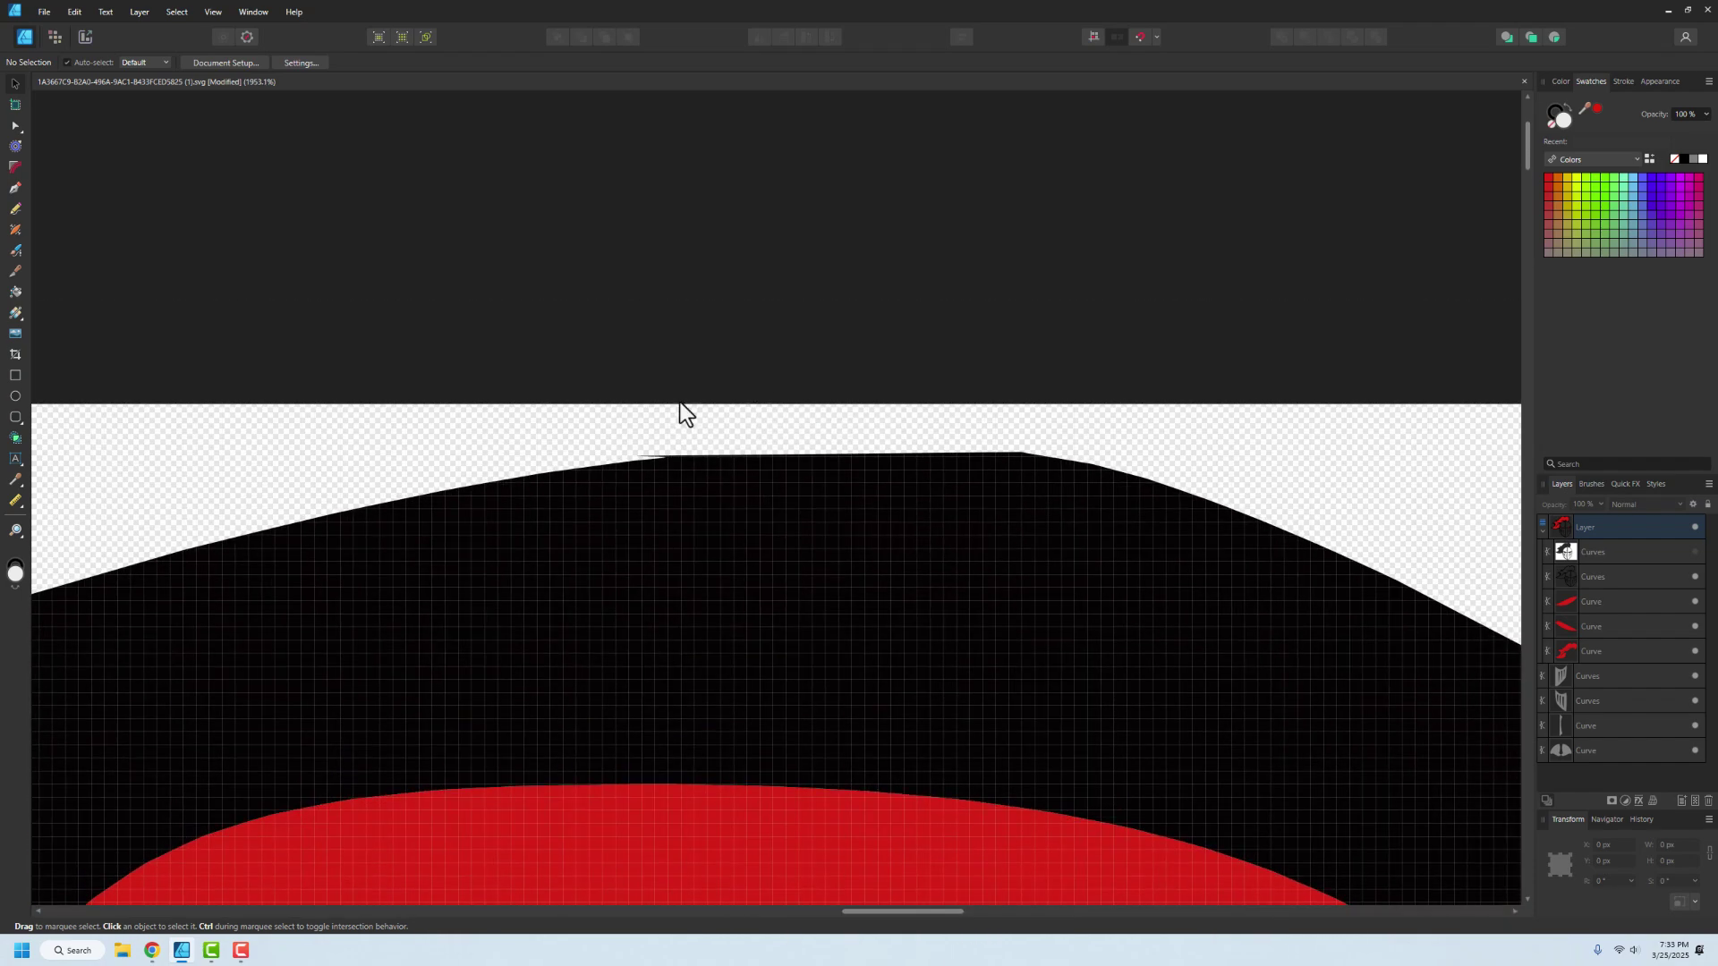
ctrl+scroll(659, 412, up, 2)
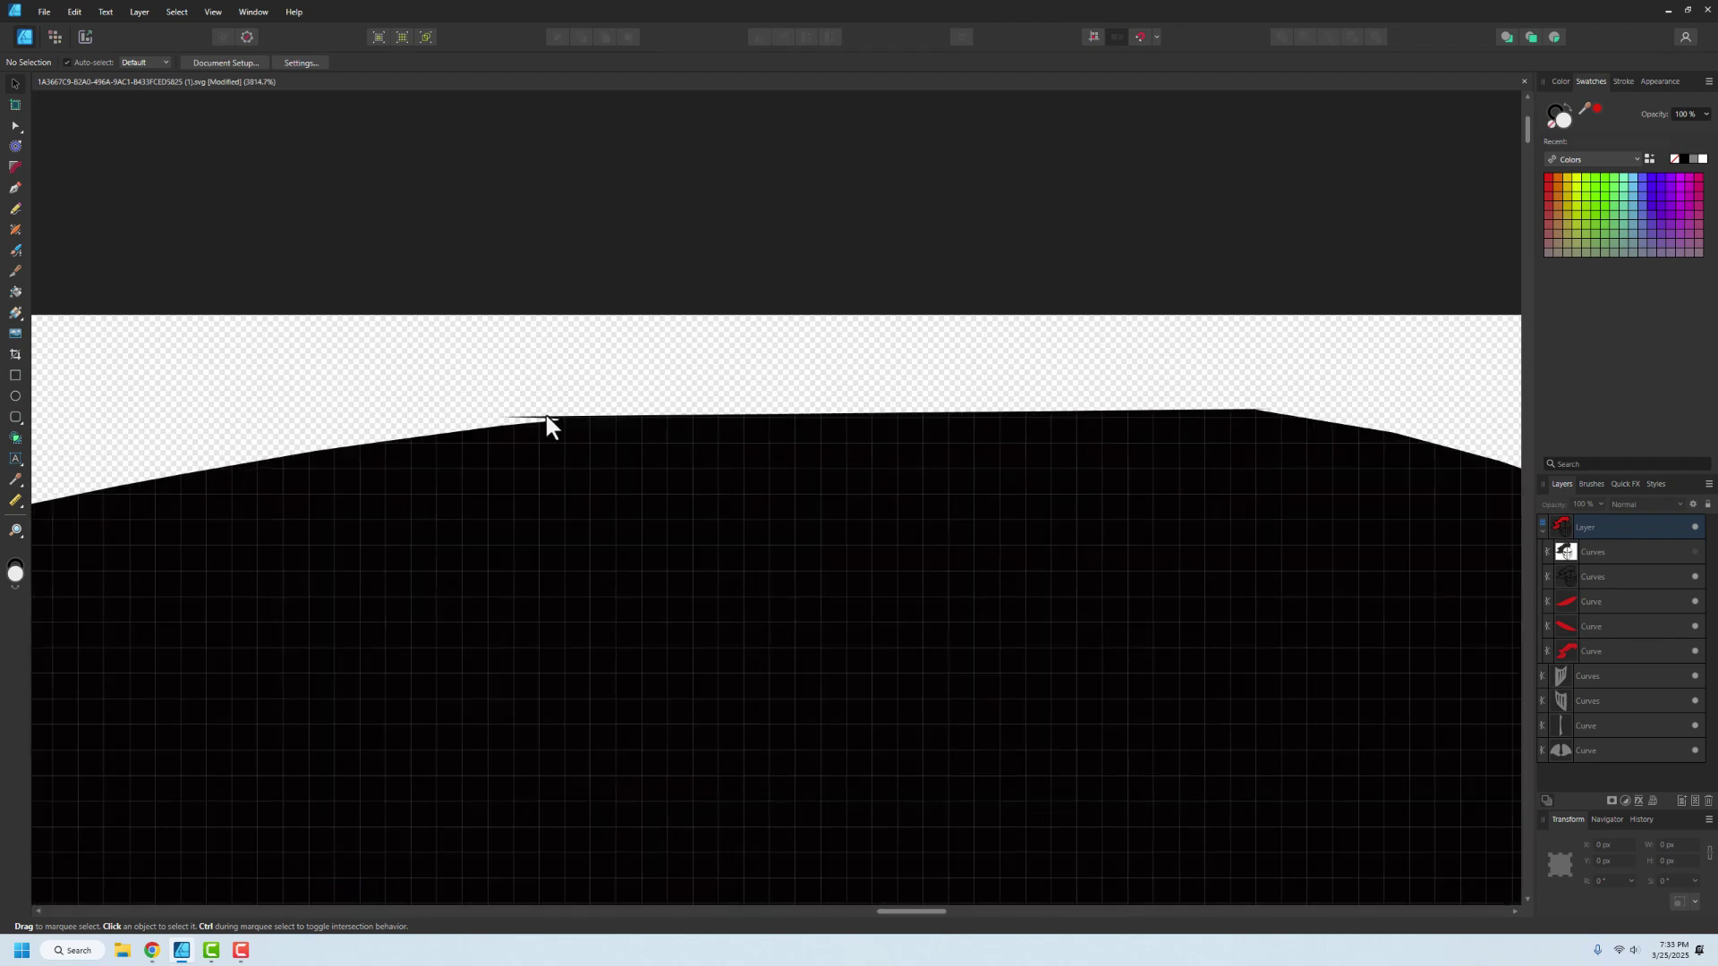
Flatten the kink in the outline's top edge, restore the accidentally deleted outline, zoom to 100%
click(15, 126)
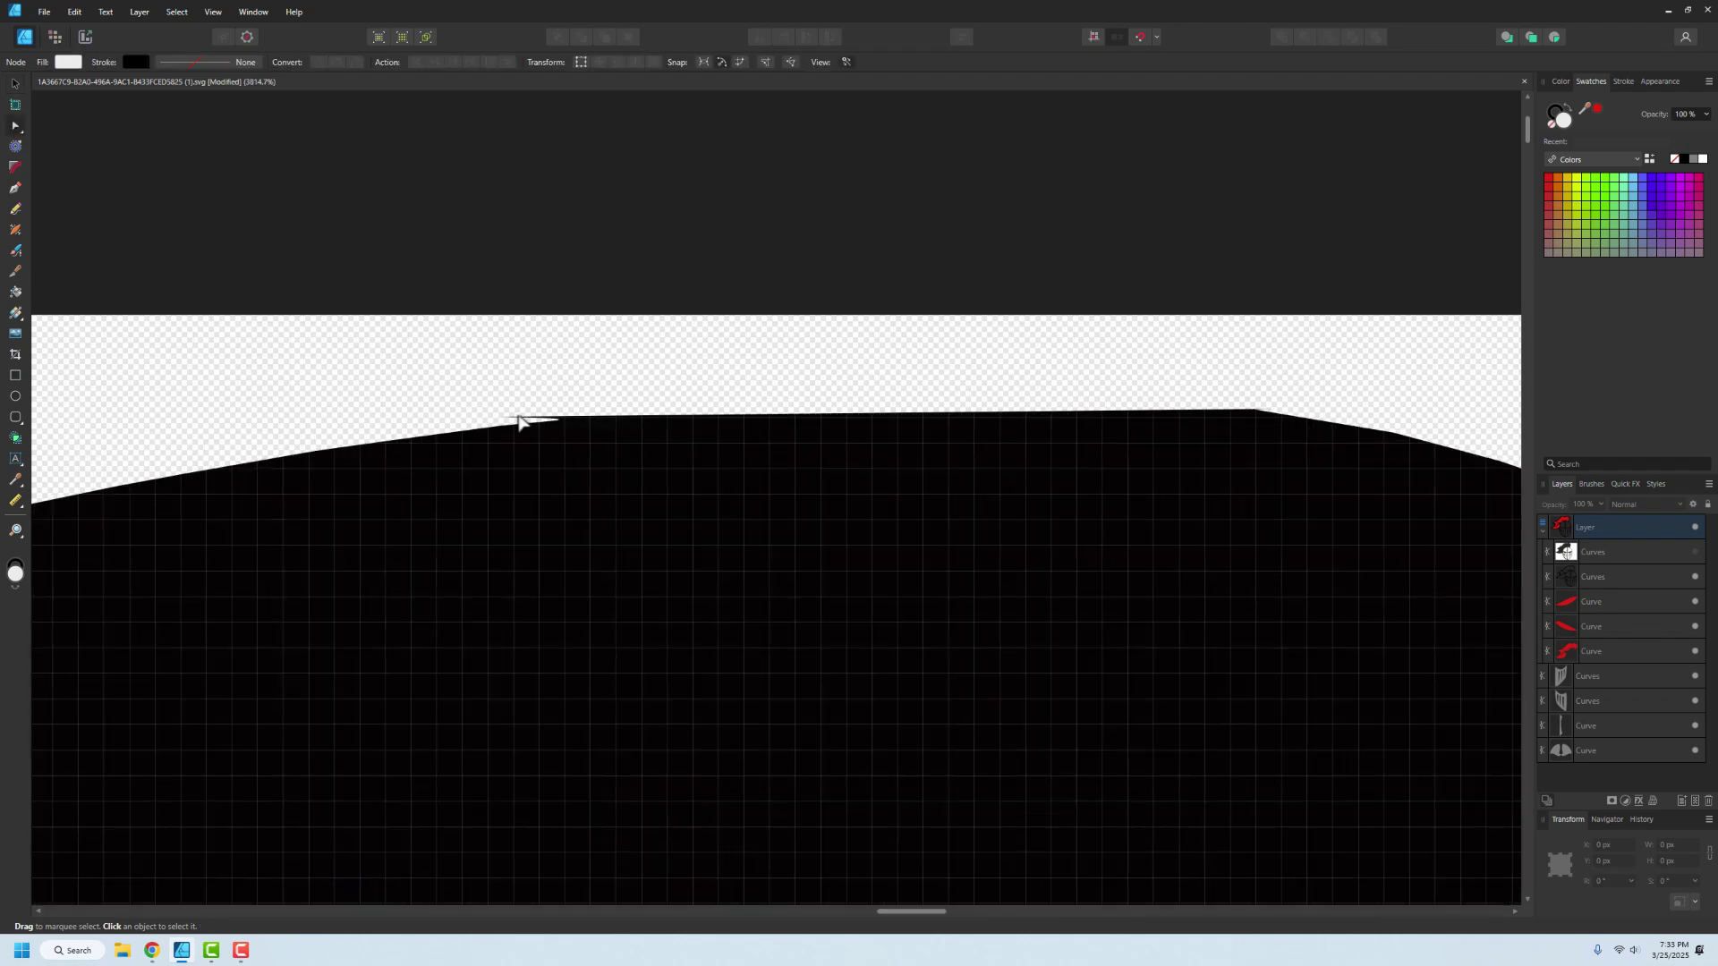
click(519, 421)
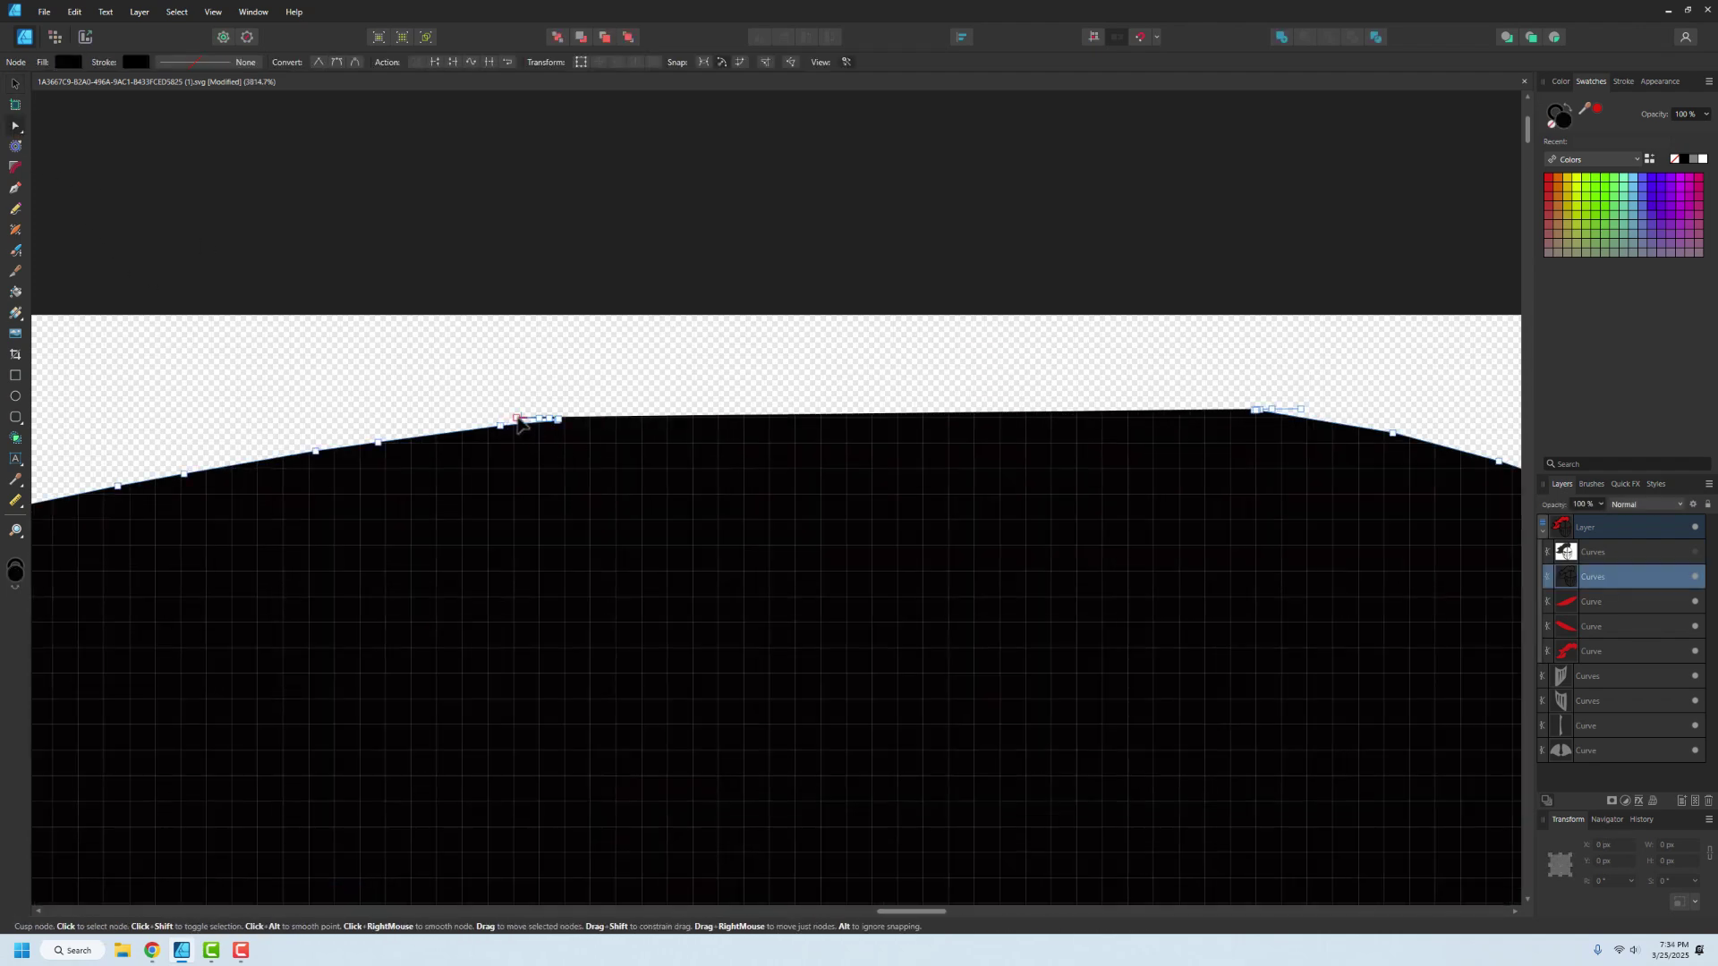
drag(517, 418, 905, 418)
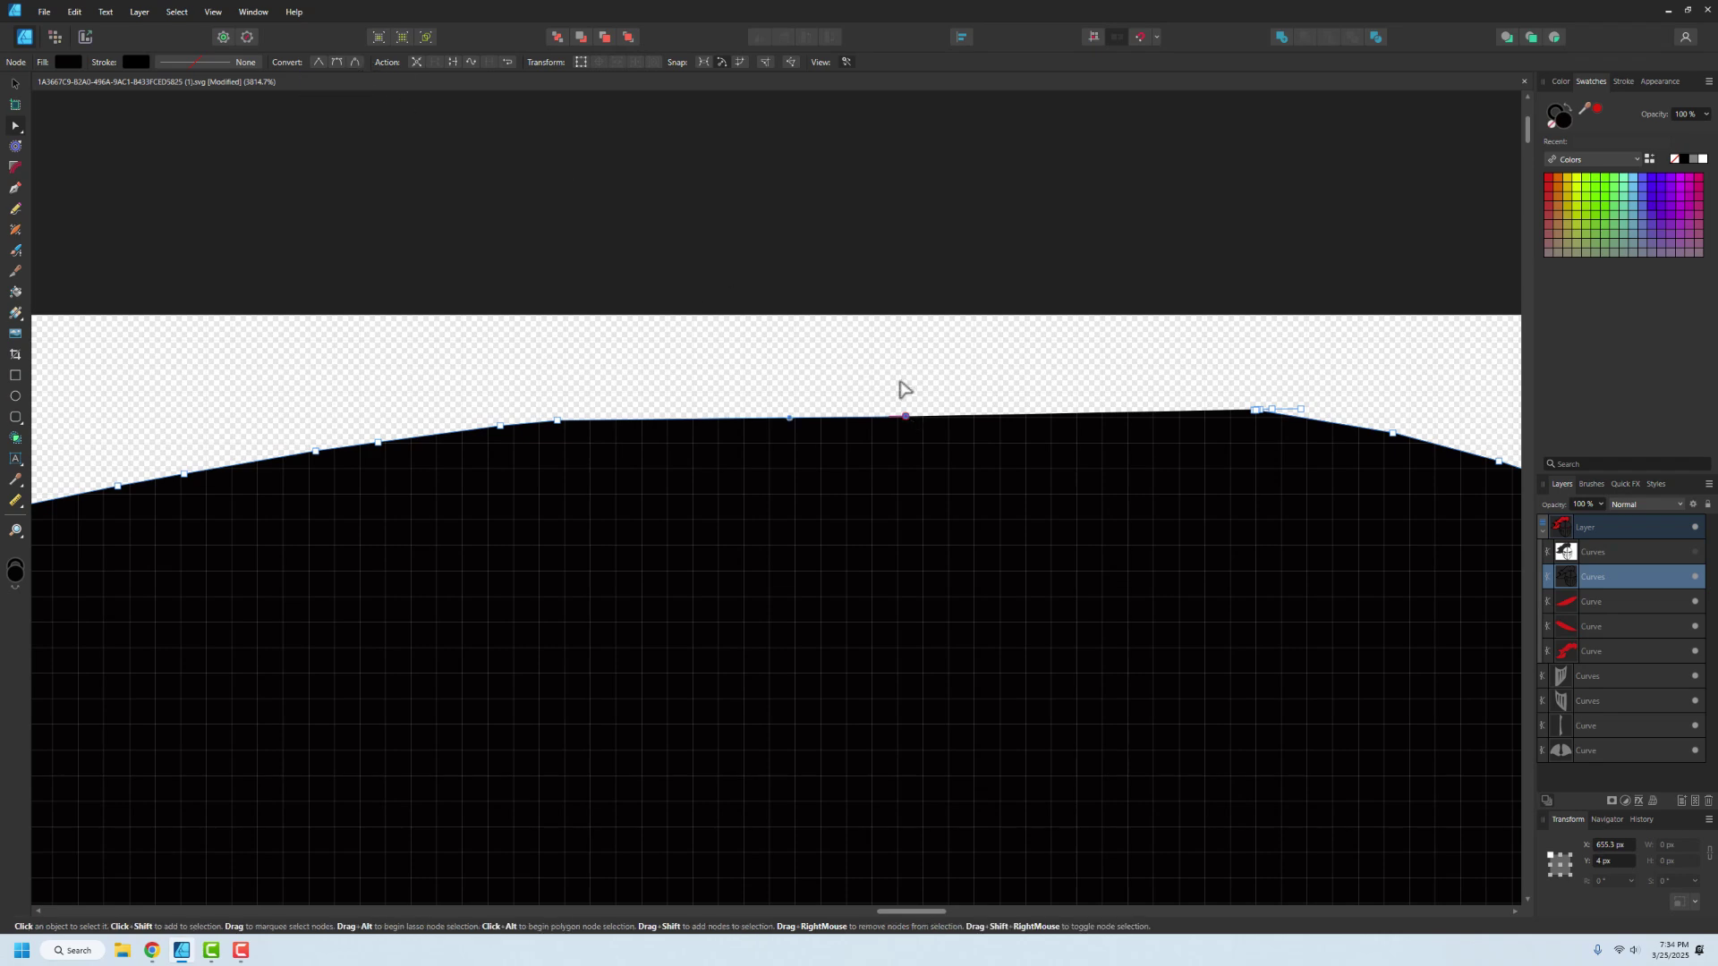
click(1303, 414)
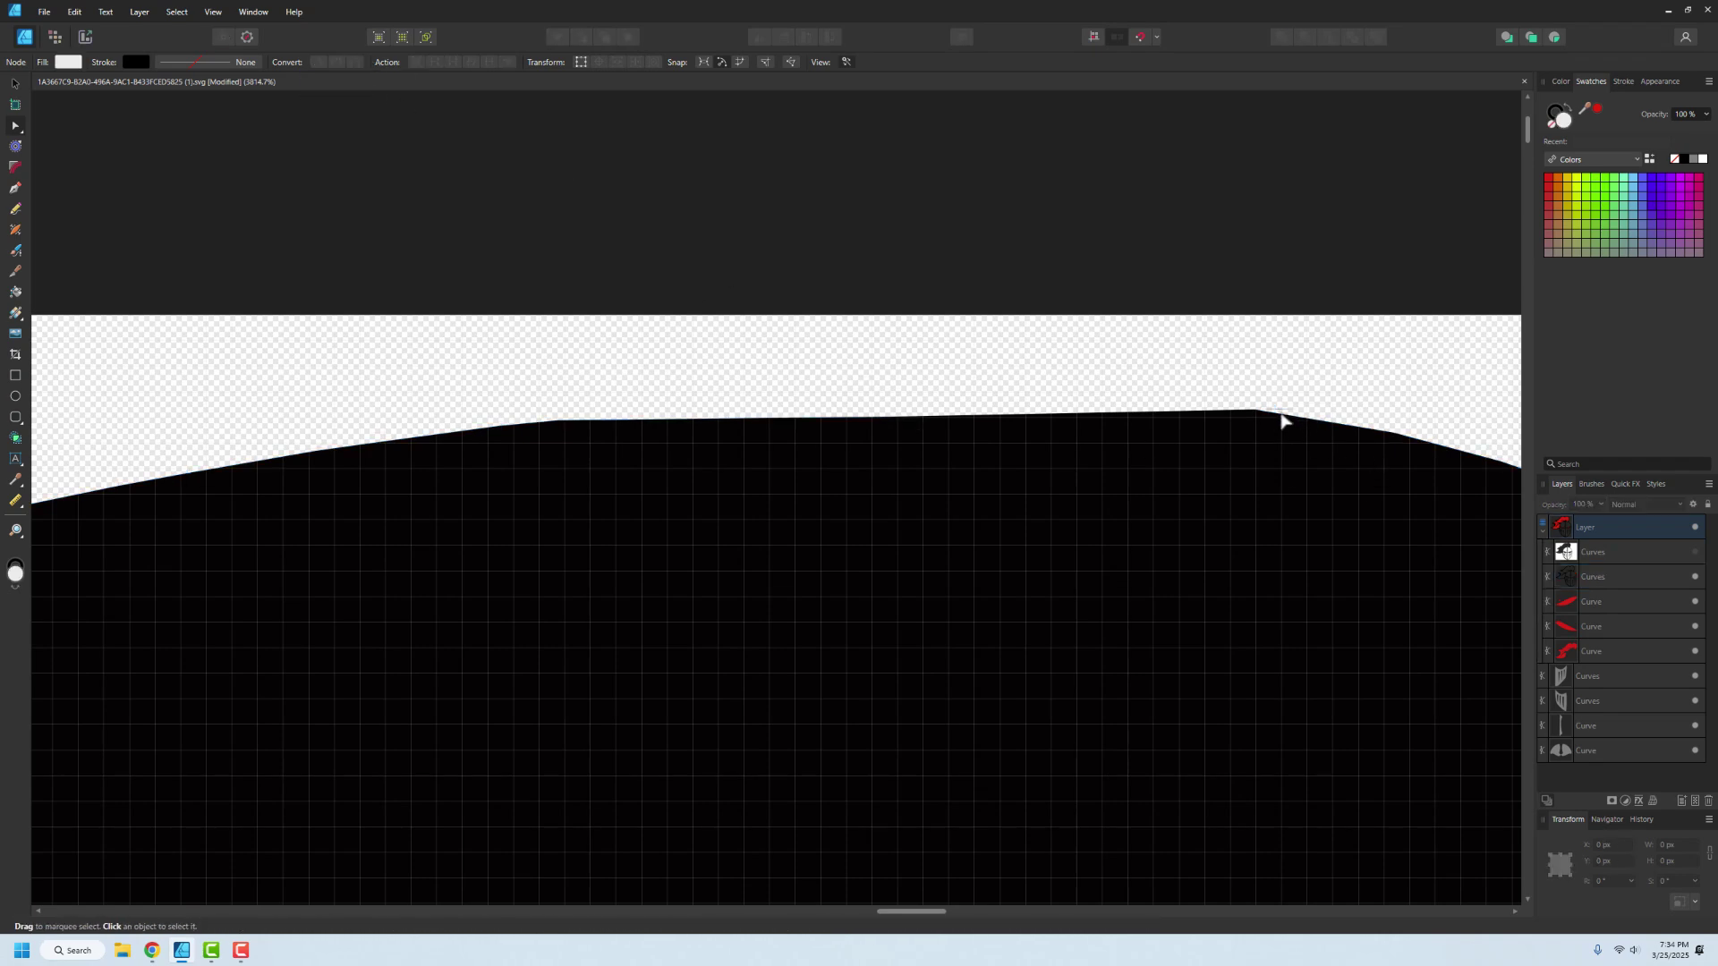
click(1284, 420)
key(Delete)
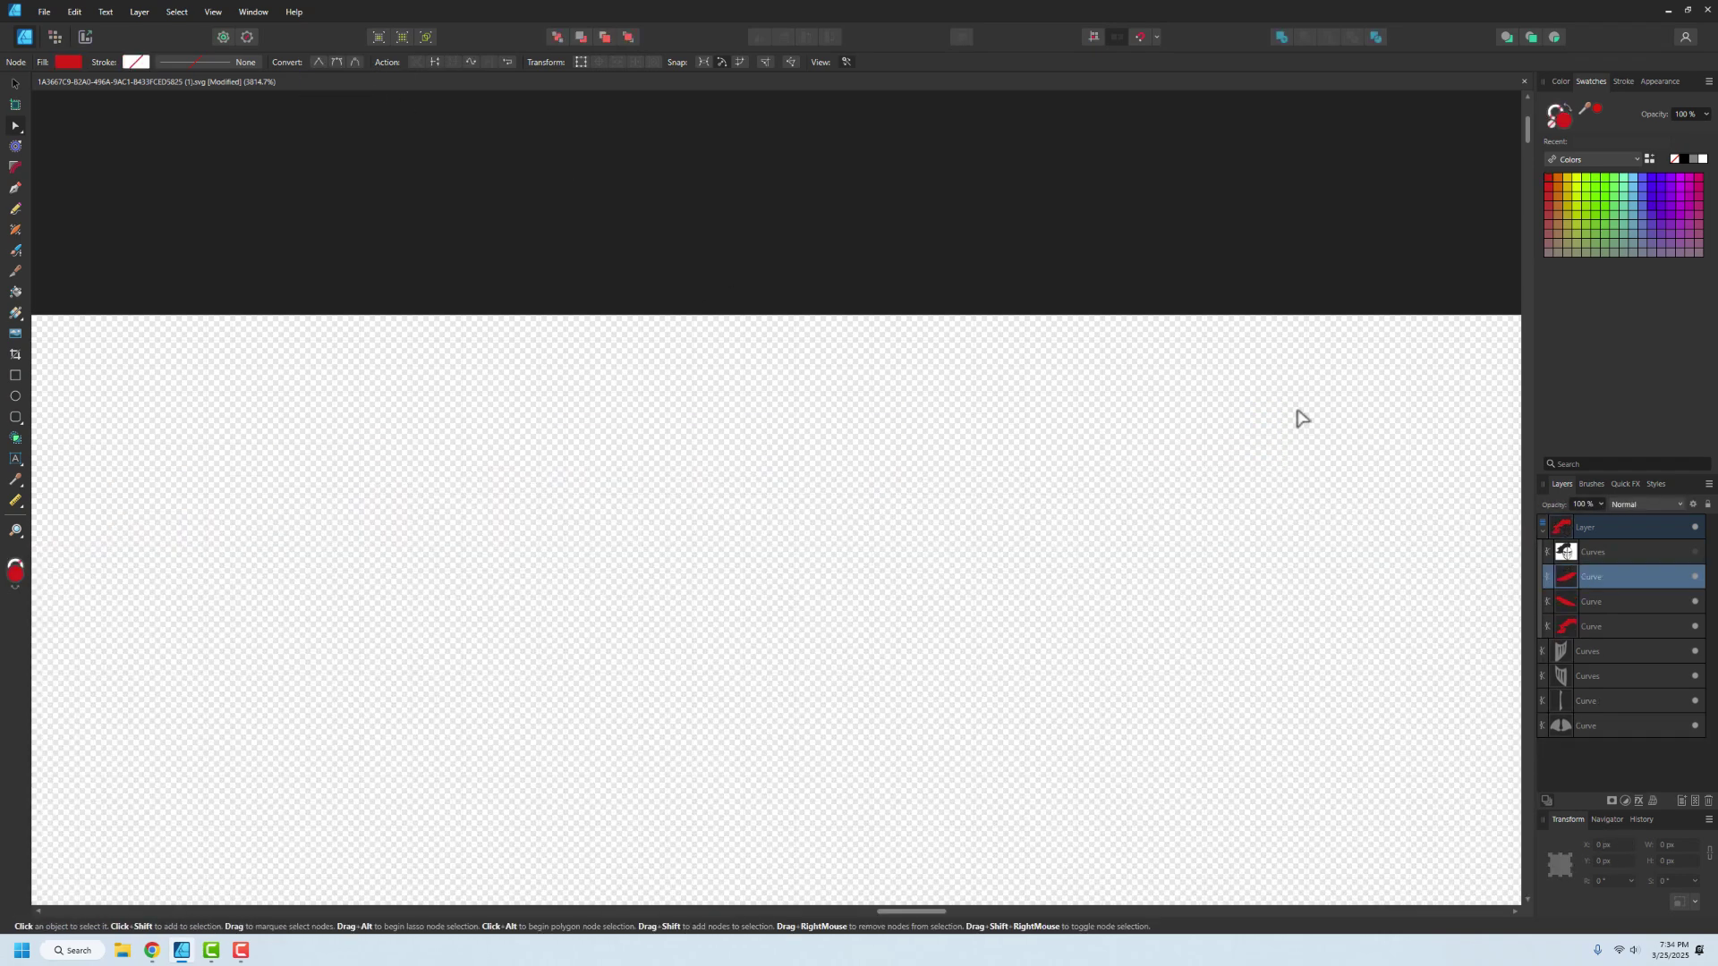
key(ctrl+z)
key(ctrl+1)
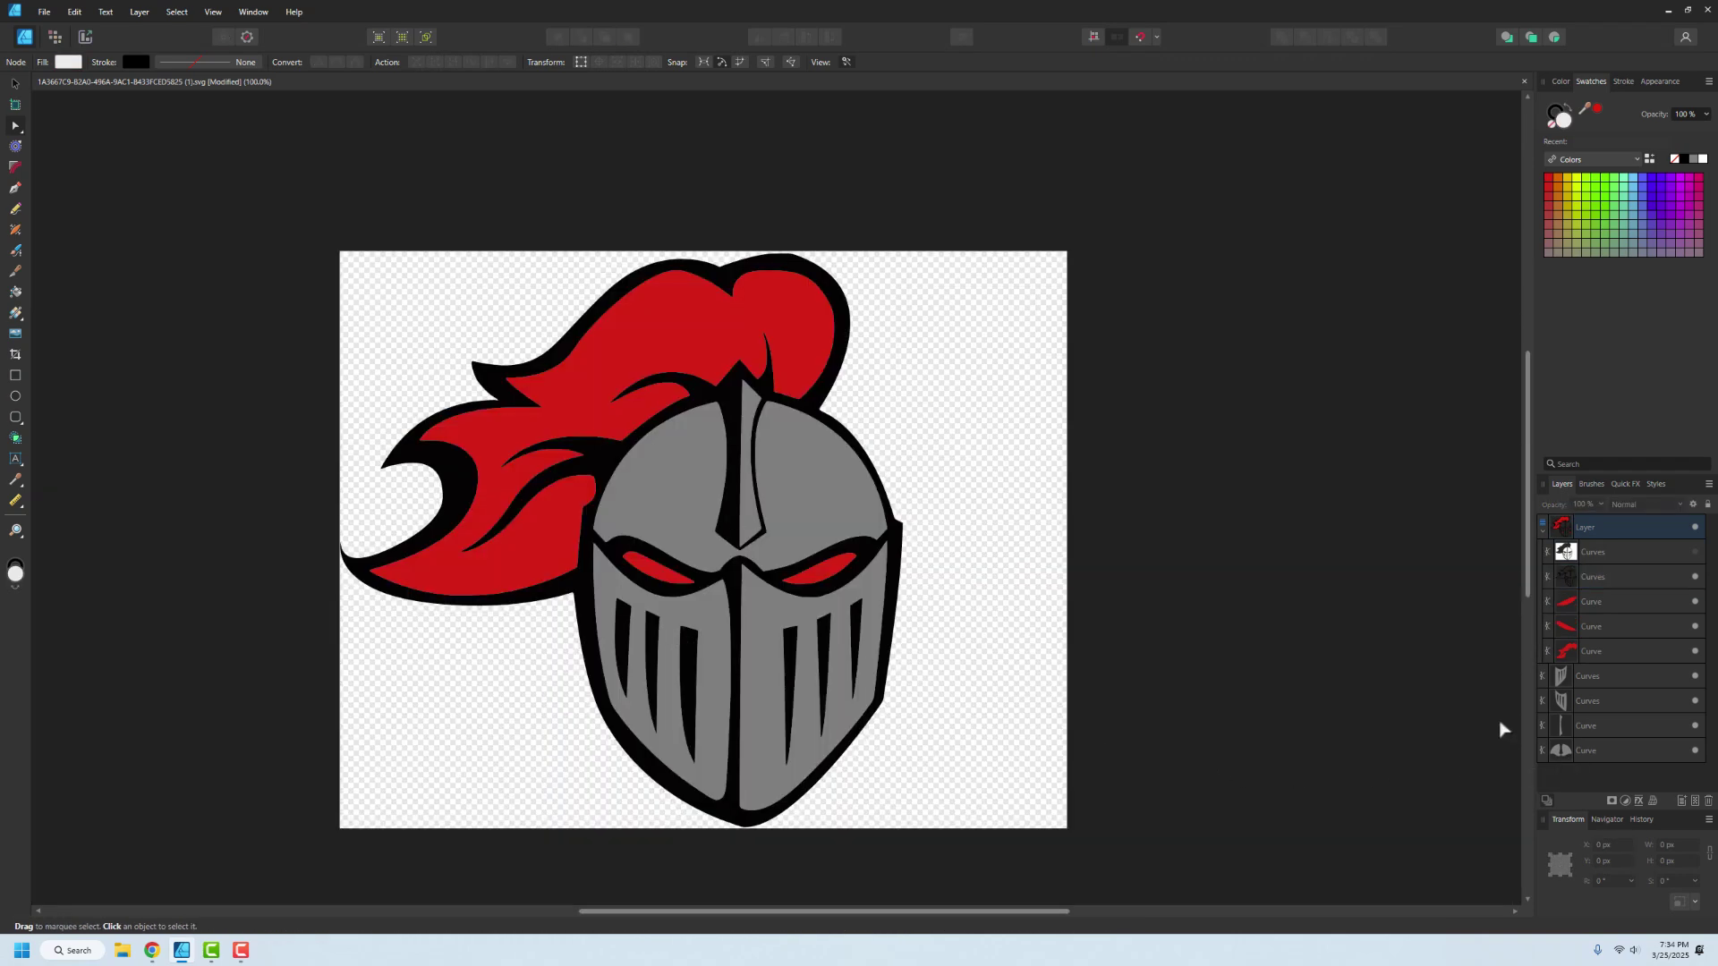
click(1580, 754)
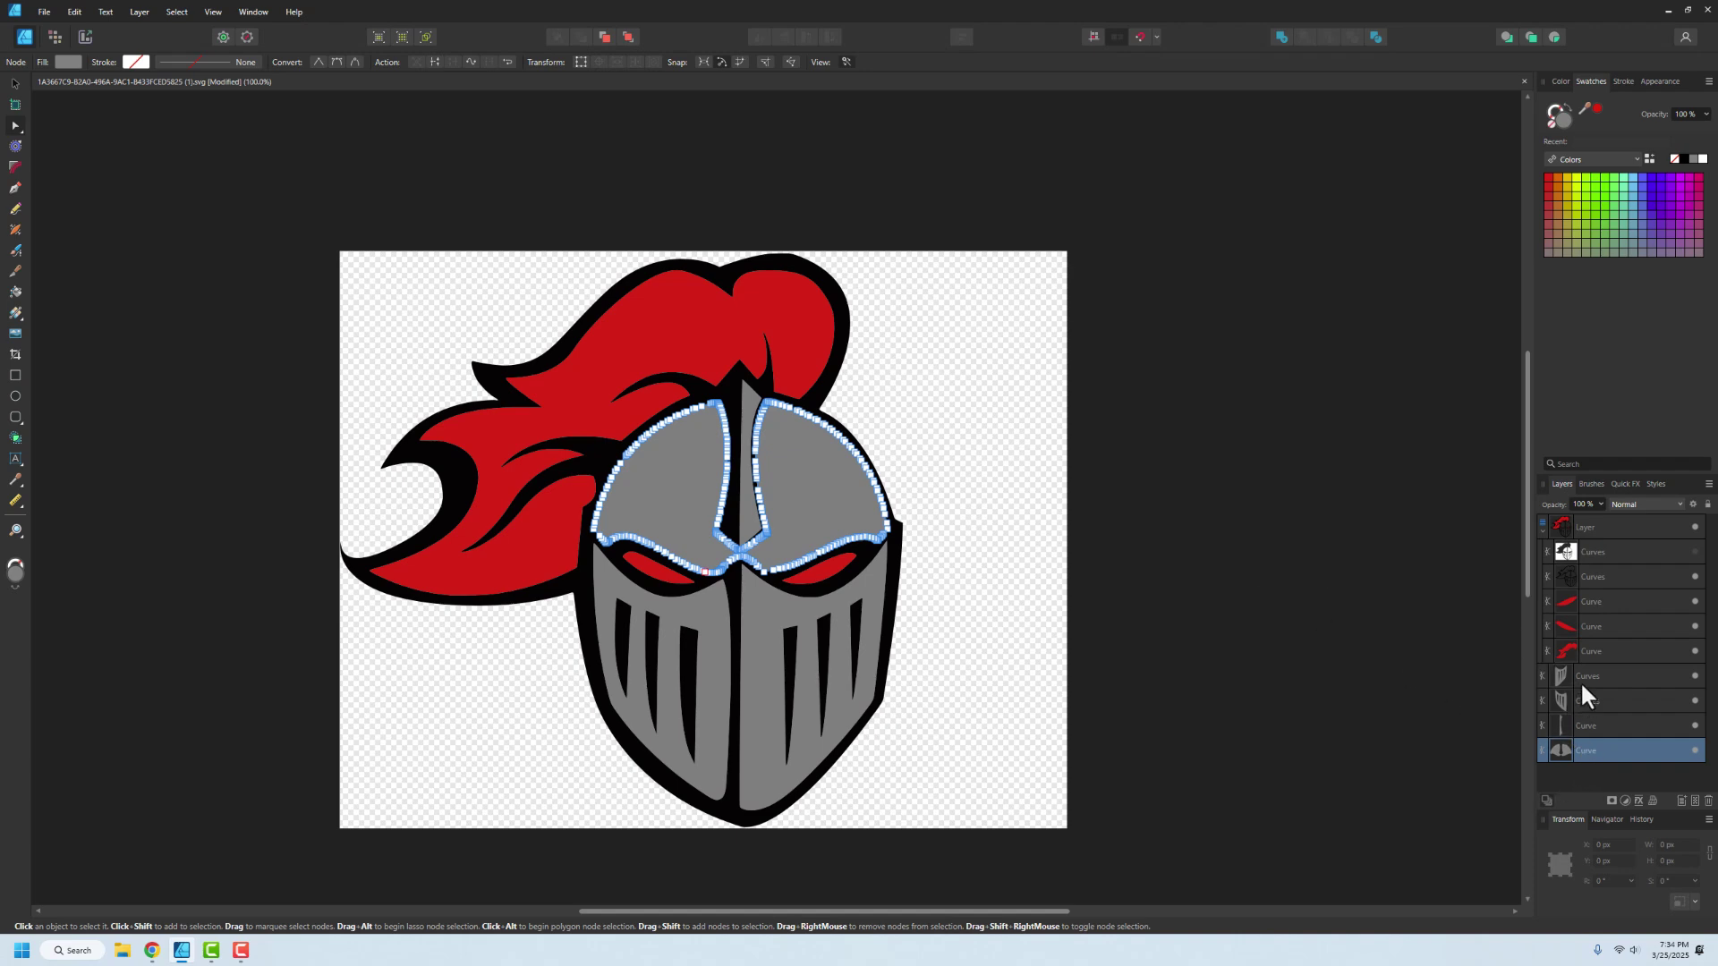
click(1570, 576)
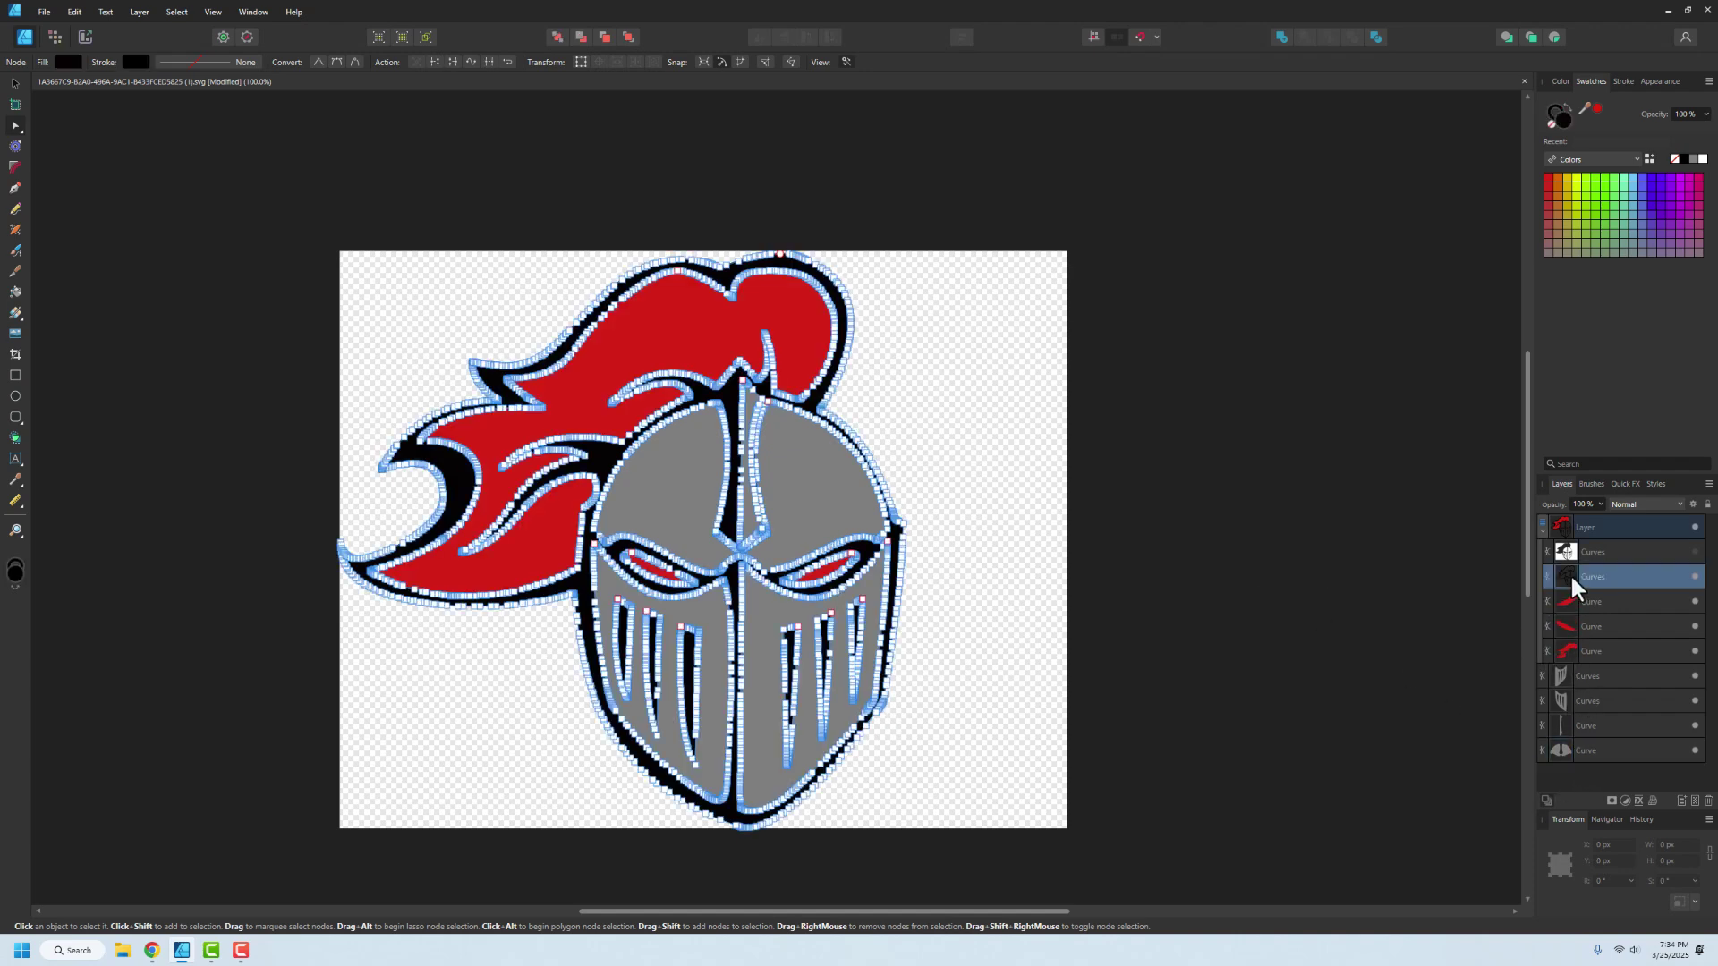
click(16, 84)
click(1375, 632)
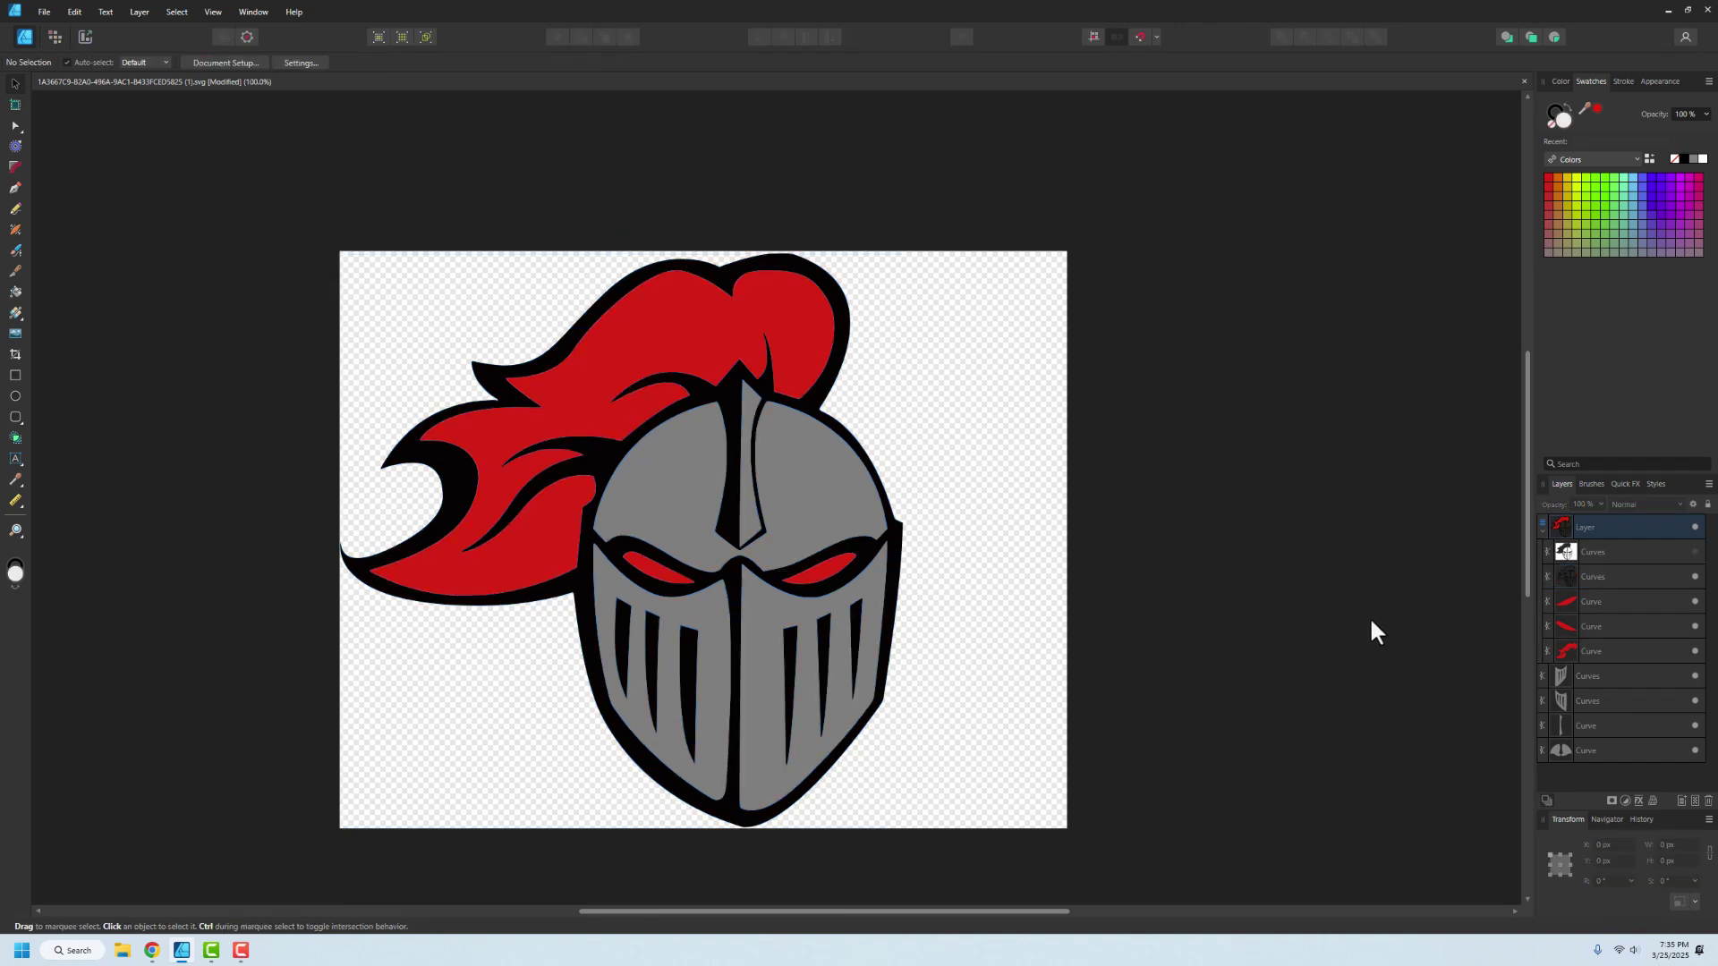
Group the four grey helmet pieces and name the group 'White'
click(1586, 753)
shift+click(1584, 678)
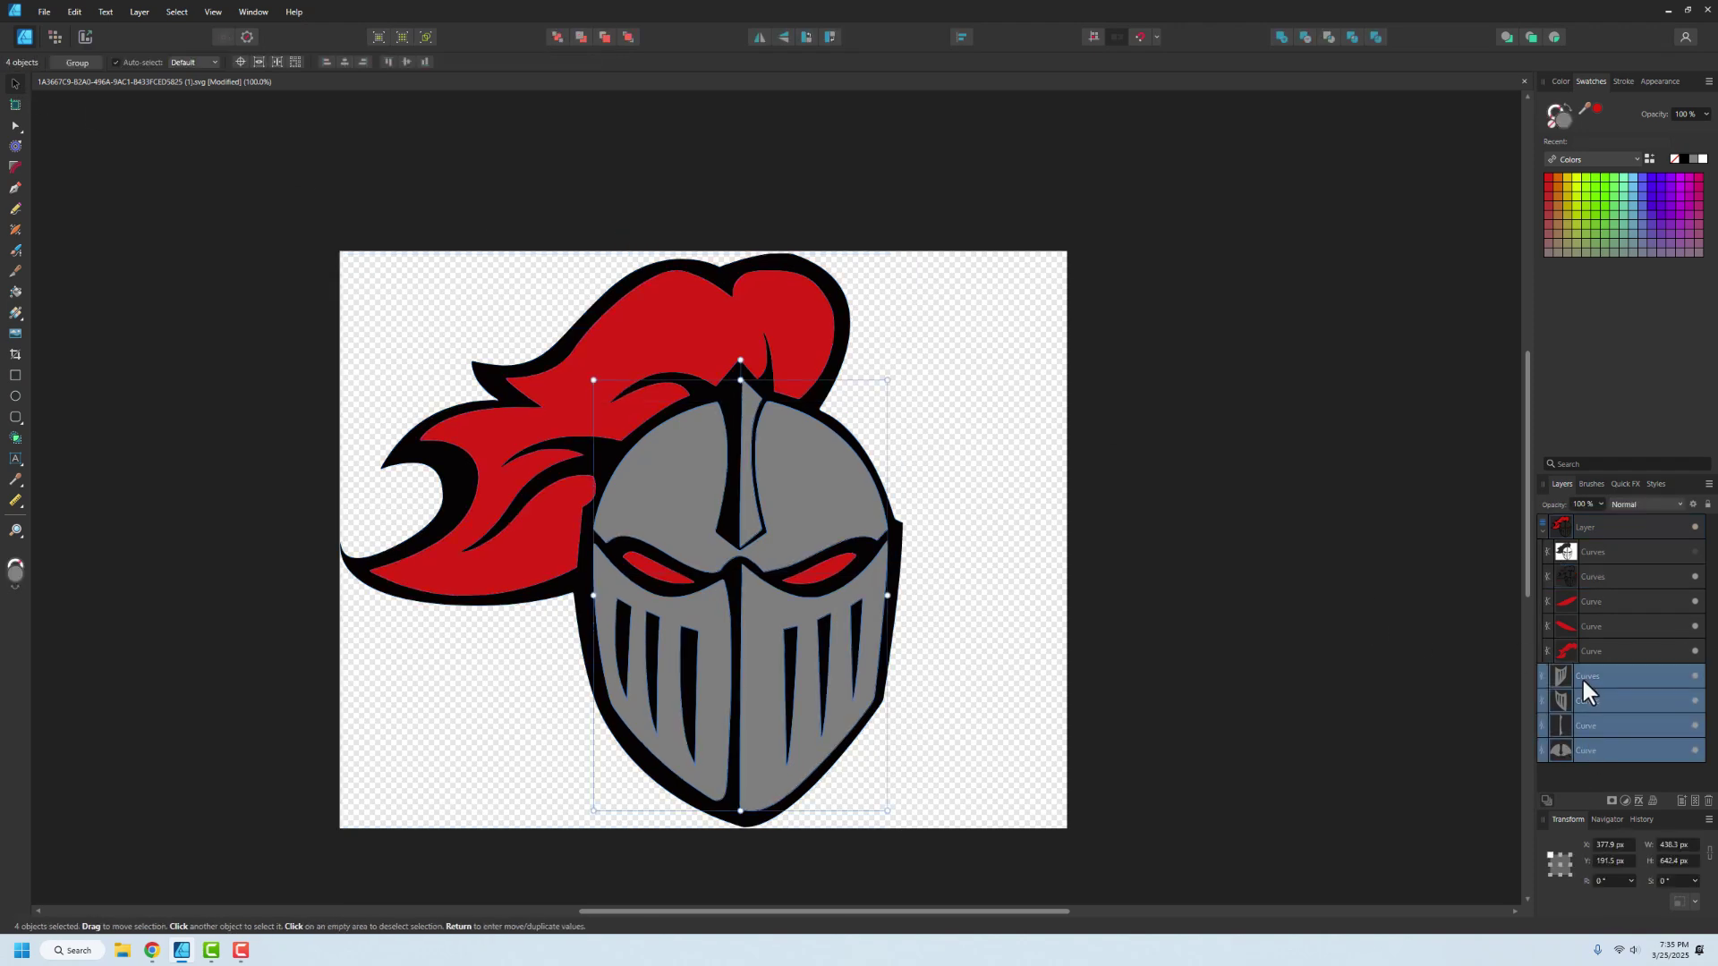
key(ctrl+g)
double_click(1584, 676)
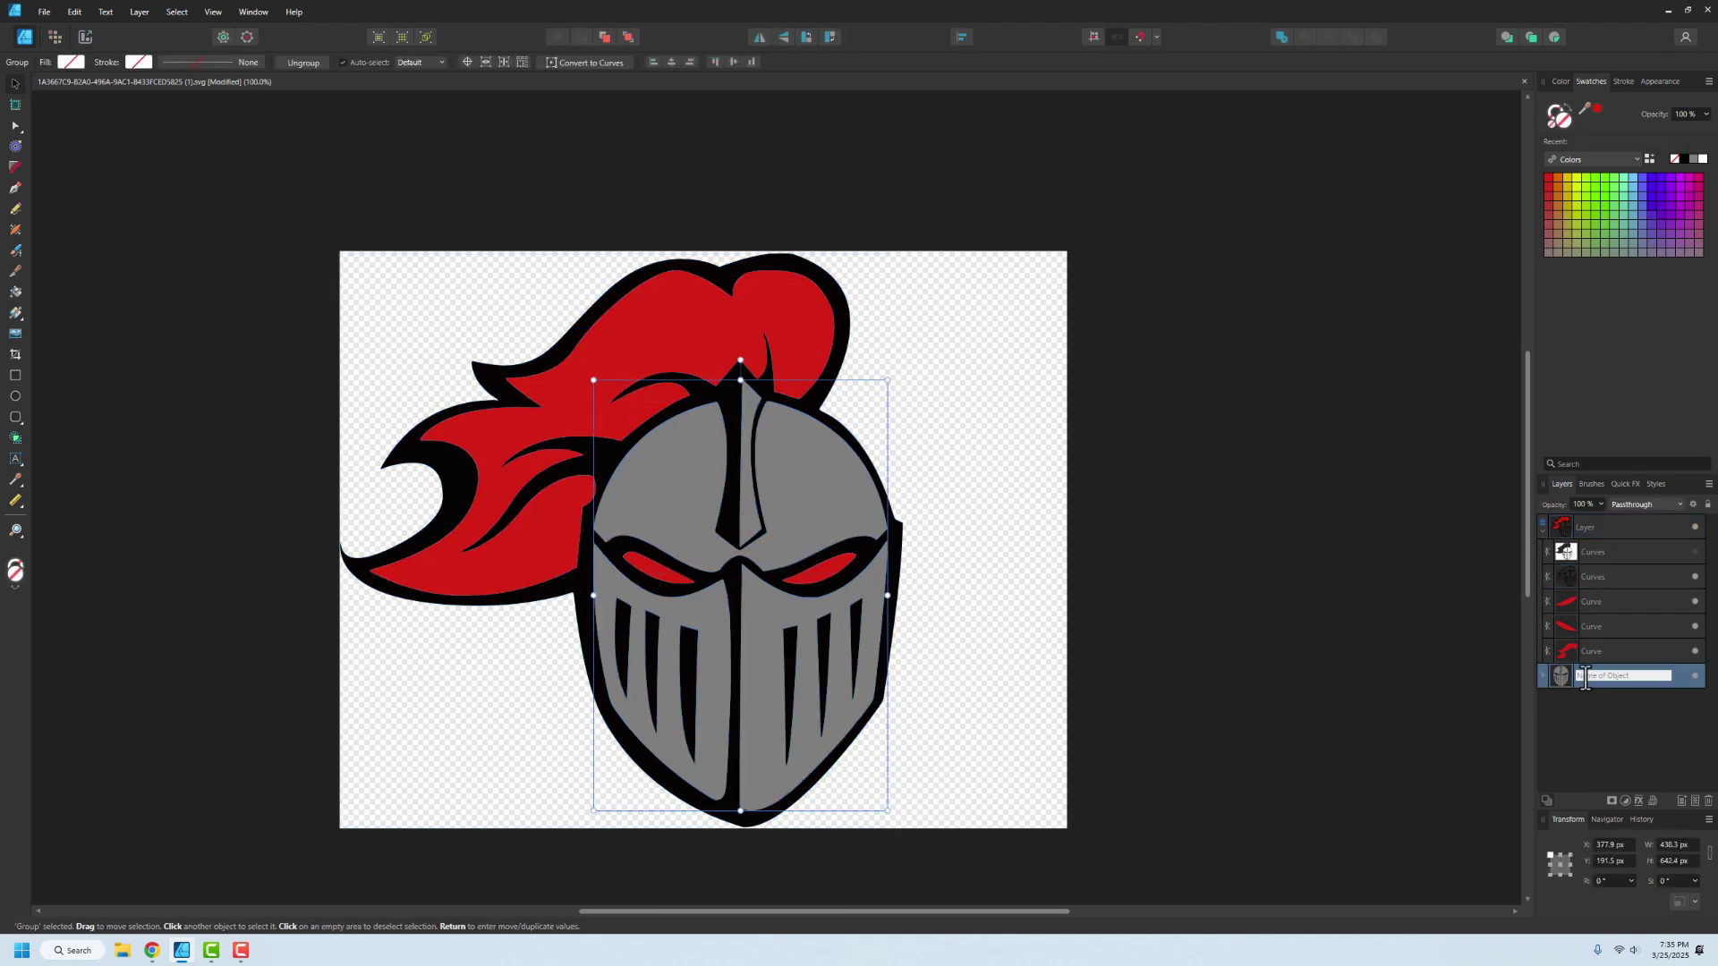
text(White)
key(Return)
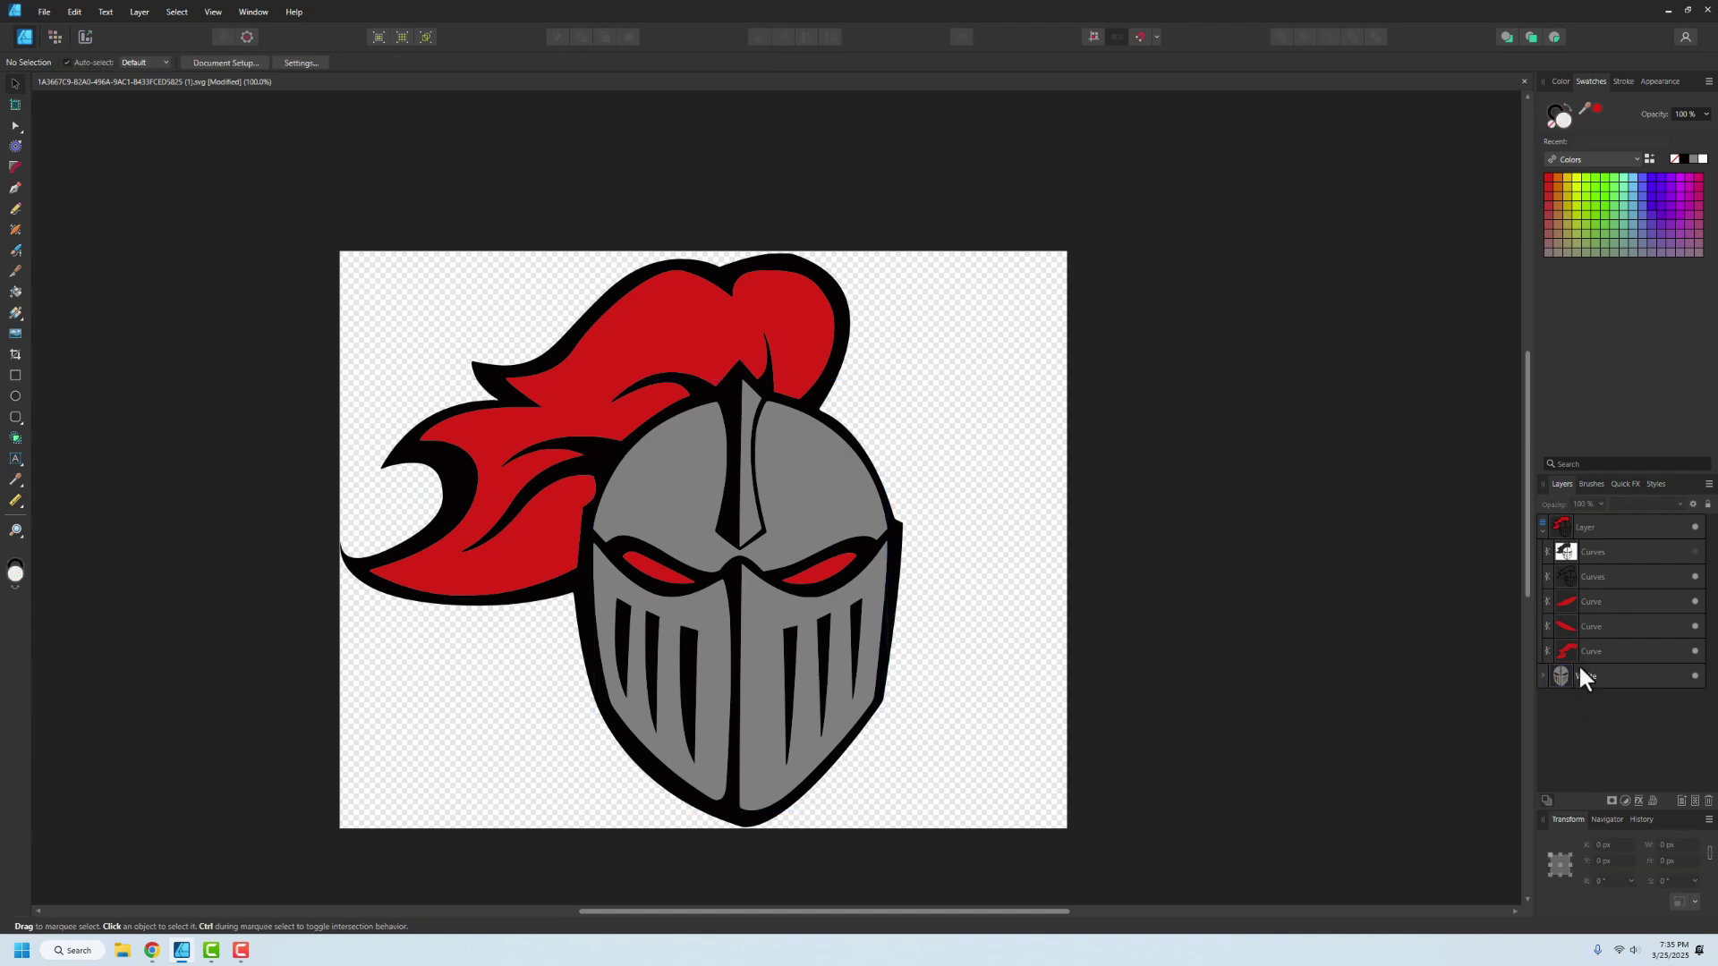
Group the three red plume pieces and name the group 'Red'
click(1581, 653)
shift+click(1590, 602)
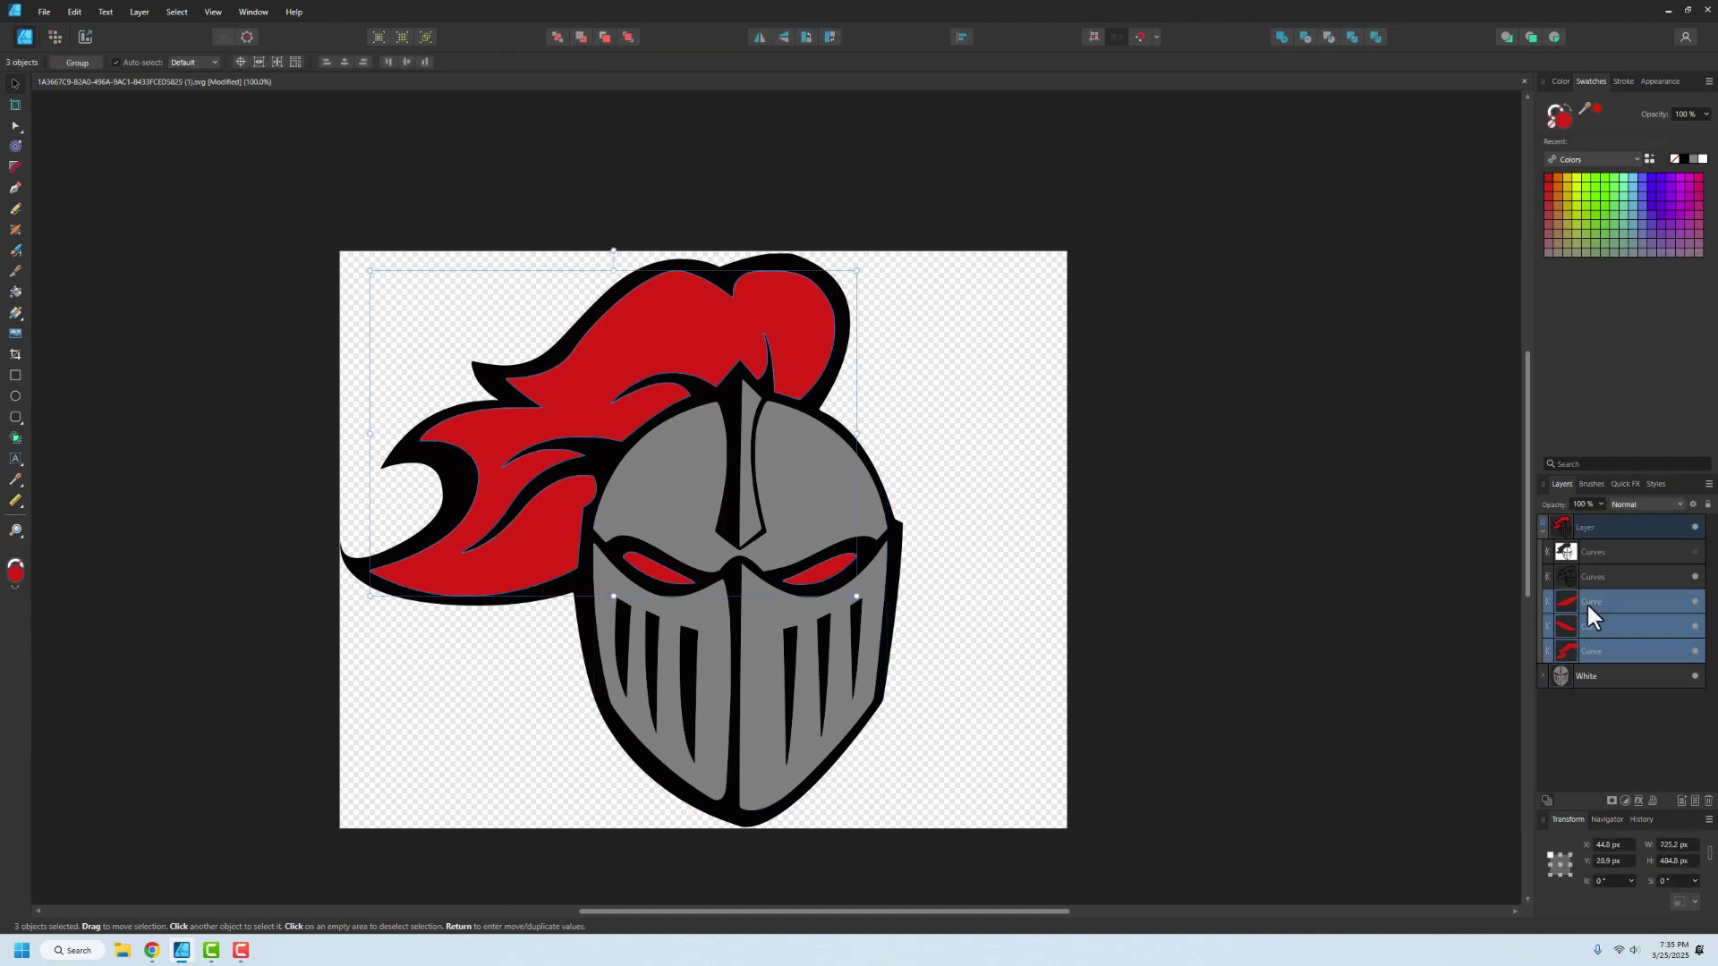
key(ctrl+g)
double_click(1588, 601)
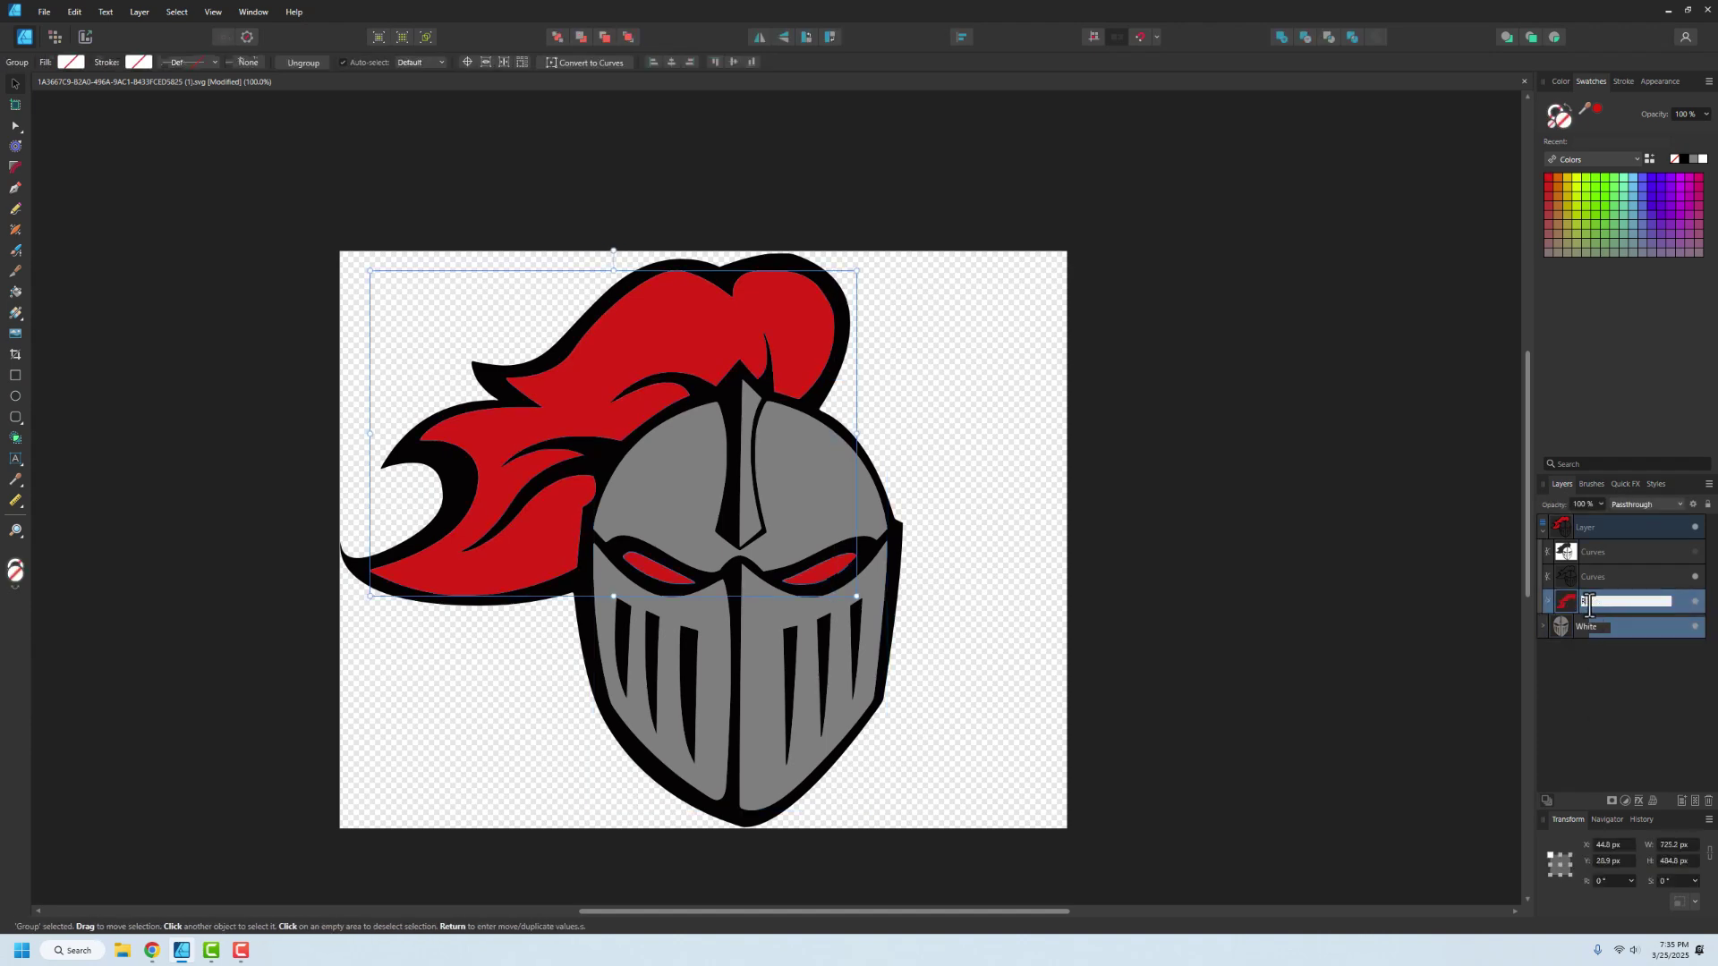
key(Return)
Rename the black outline layer 'White' and move the grey White group to the top
double_click(1588, 577)
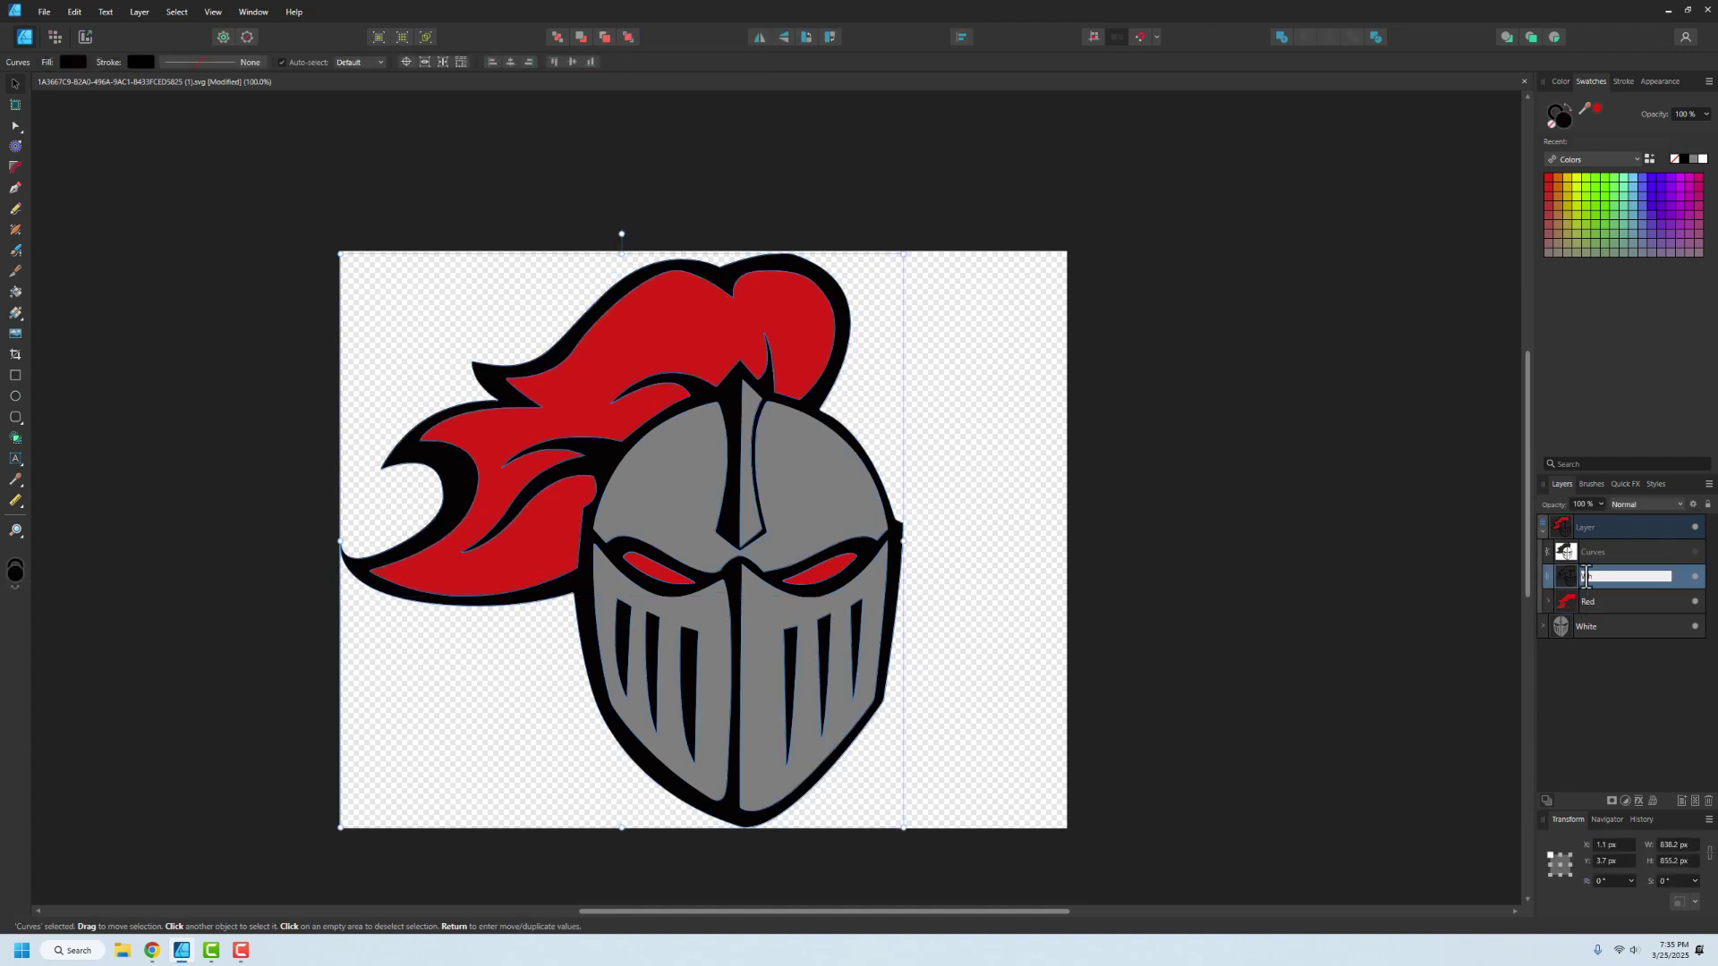
click(1579, 663)
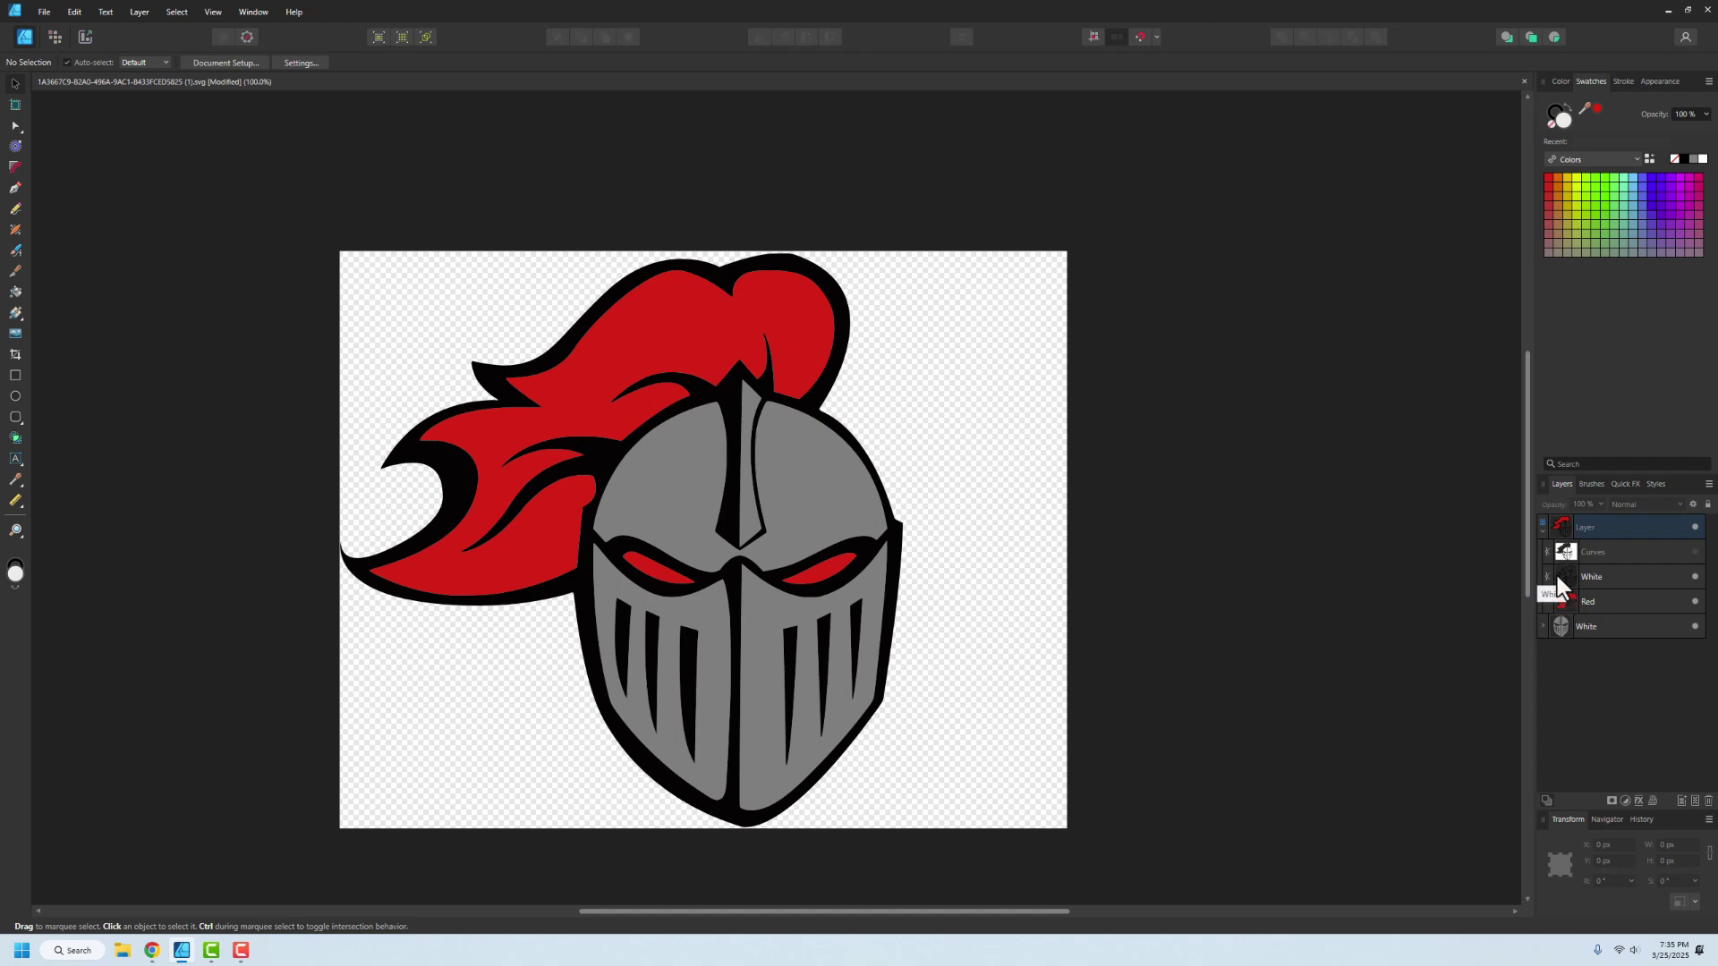
drag(1592, 579, 1580, 646)
Hide the outline and Red group, then export the grey helmet as logo_white.svg, overwriting it
click(1697, 602)
click(1697, 627)
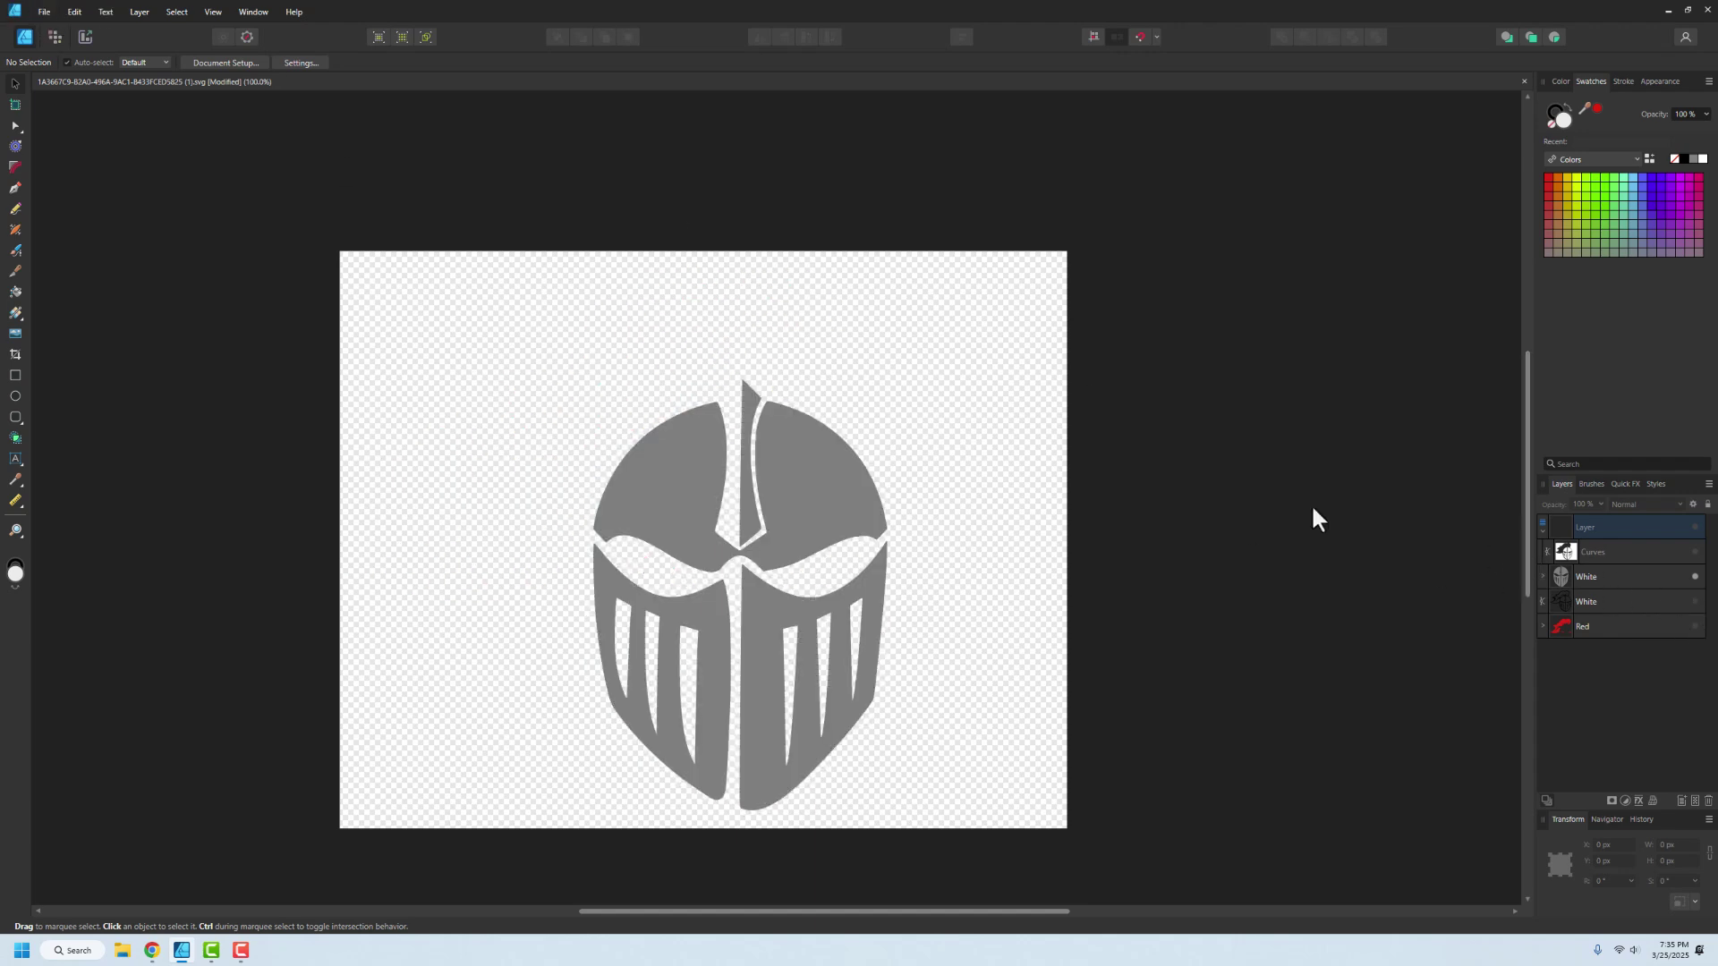
click(42, 12)
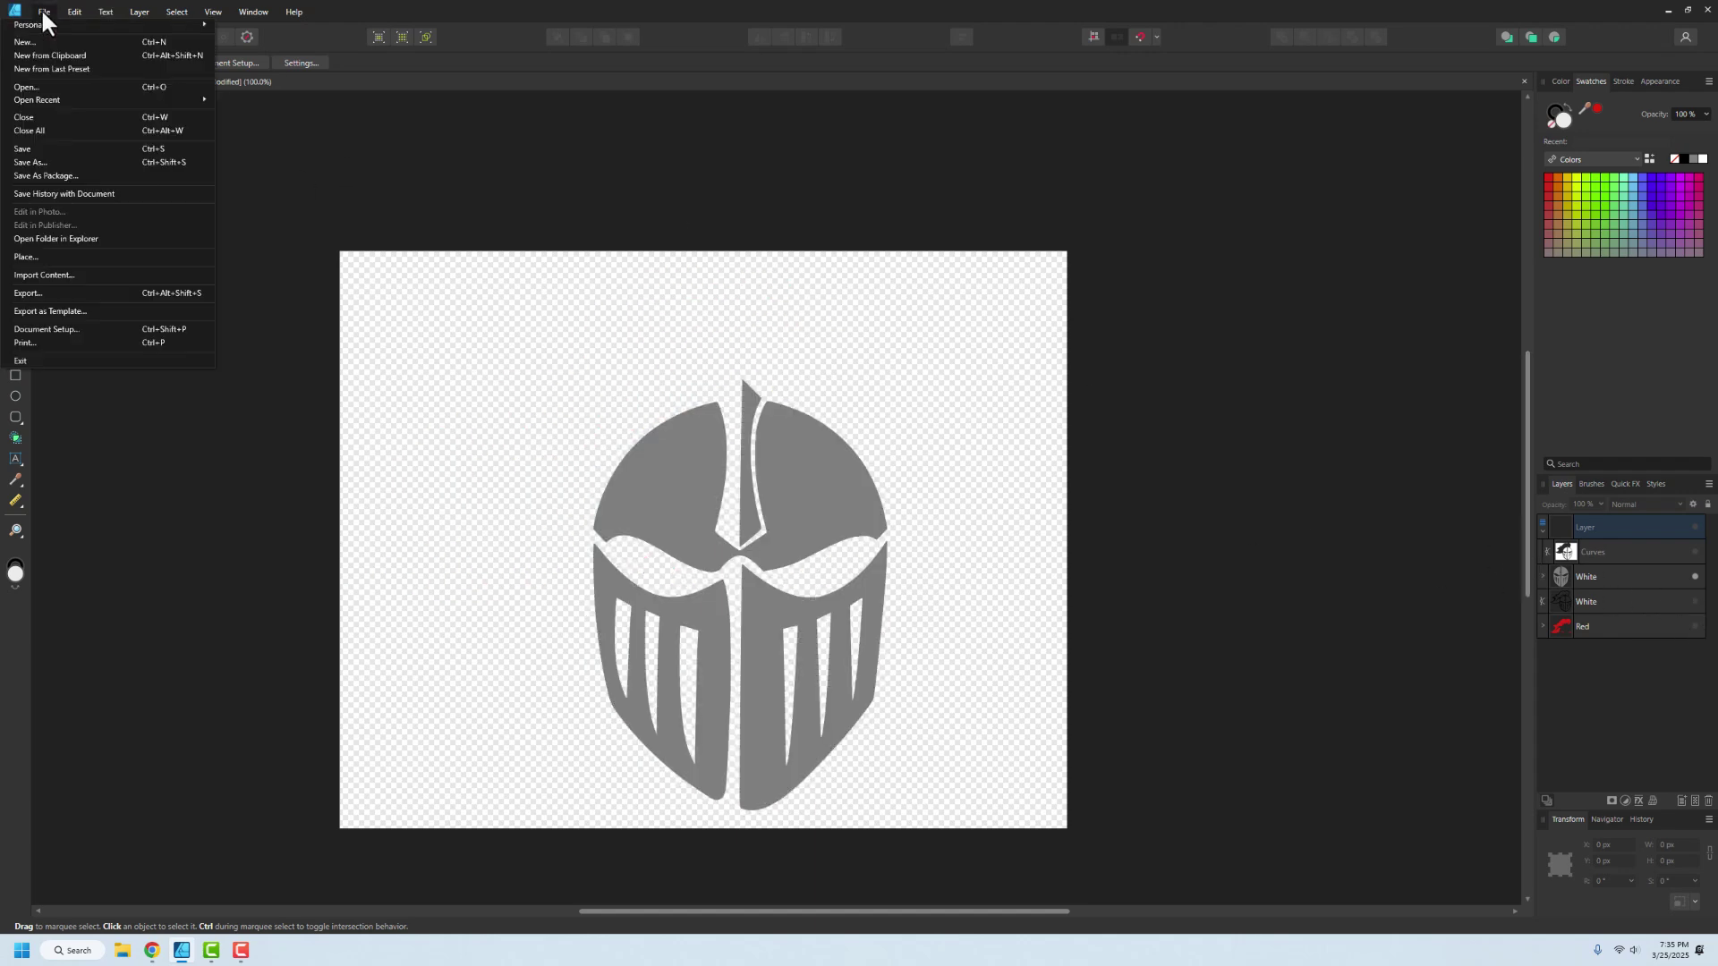
click(92, 293)
click(820, 614)
click(163, 279)
click(689, 457)
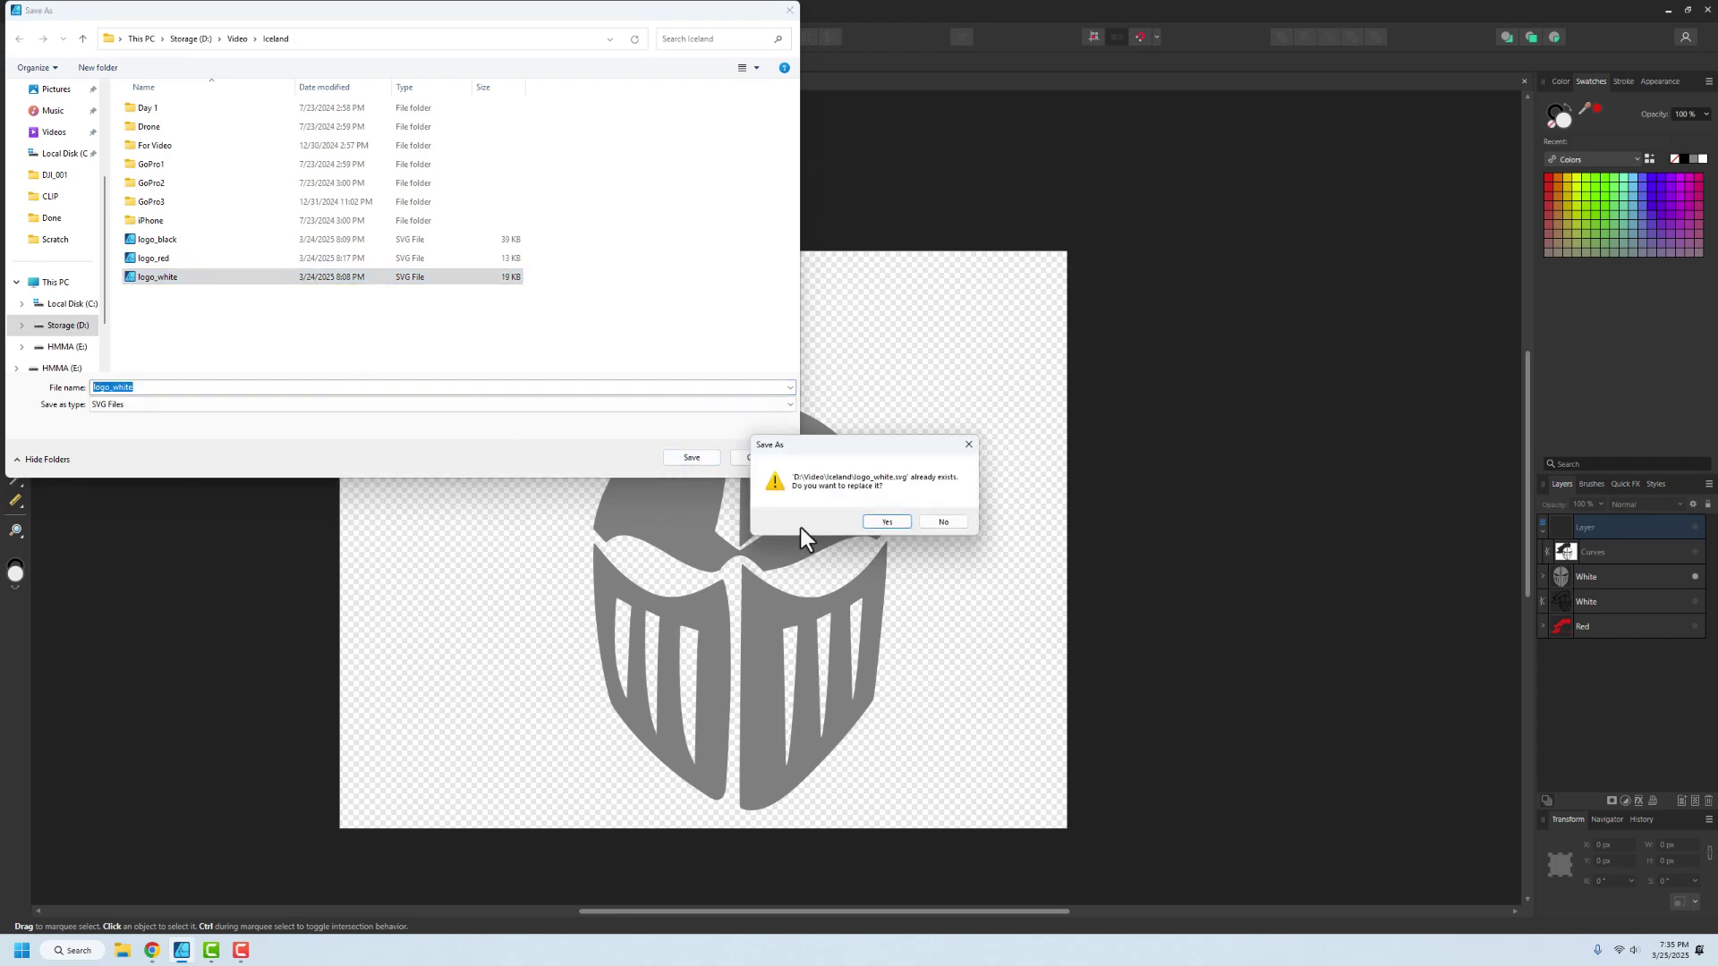
click(885, 522)
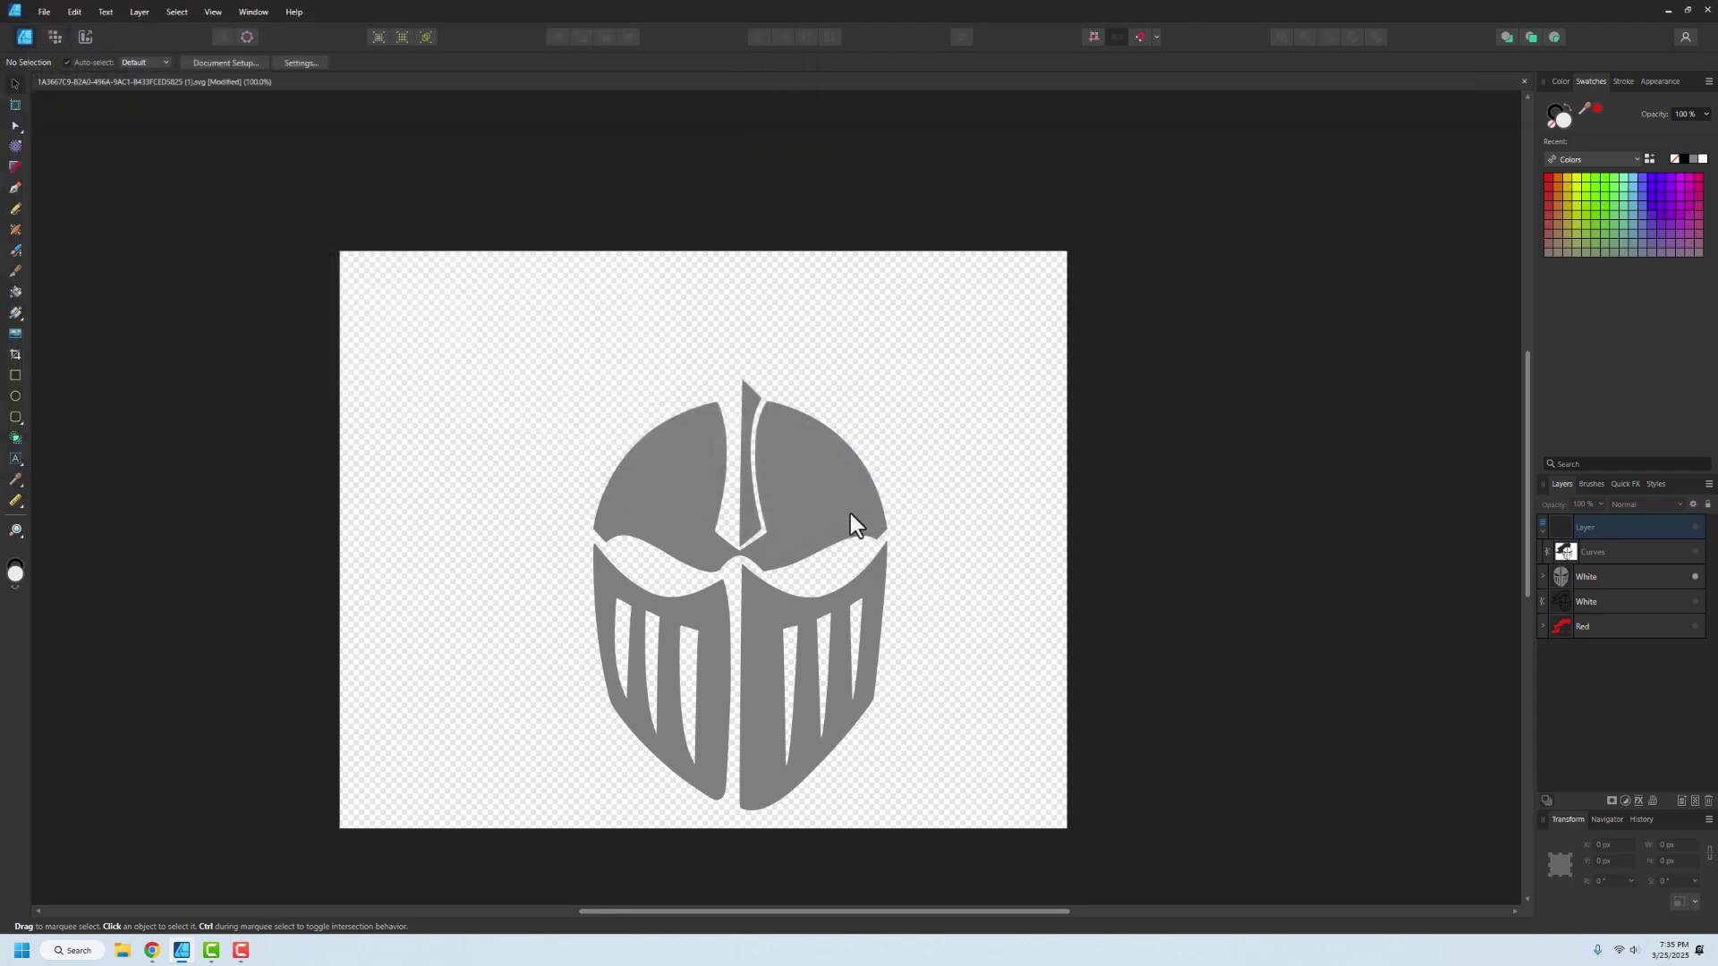
Show only the black outline and export it as logo_black.svg, replacing the old file
click(1694, 577)
click(1622, 600)
click(1699, 602)
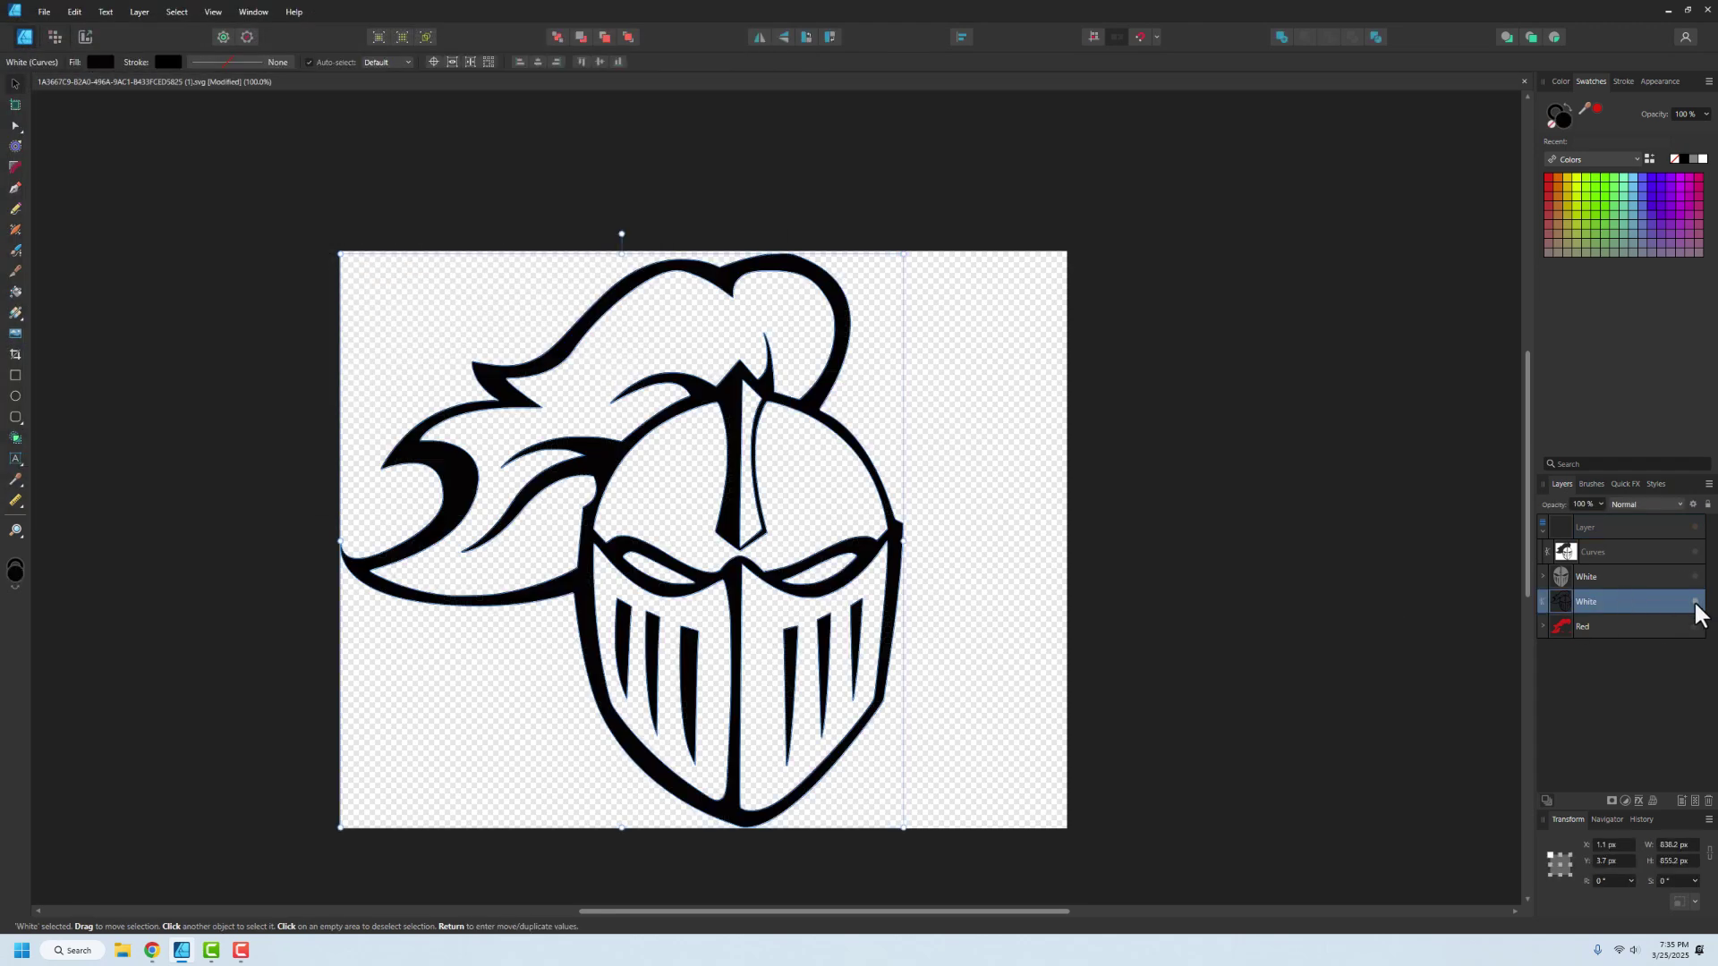
click(46, 11)
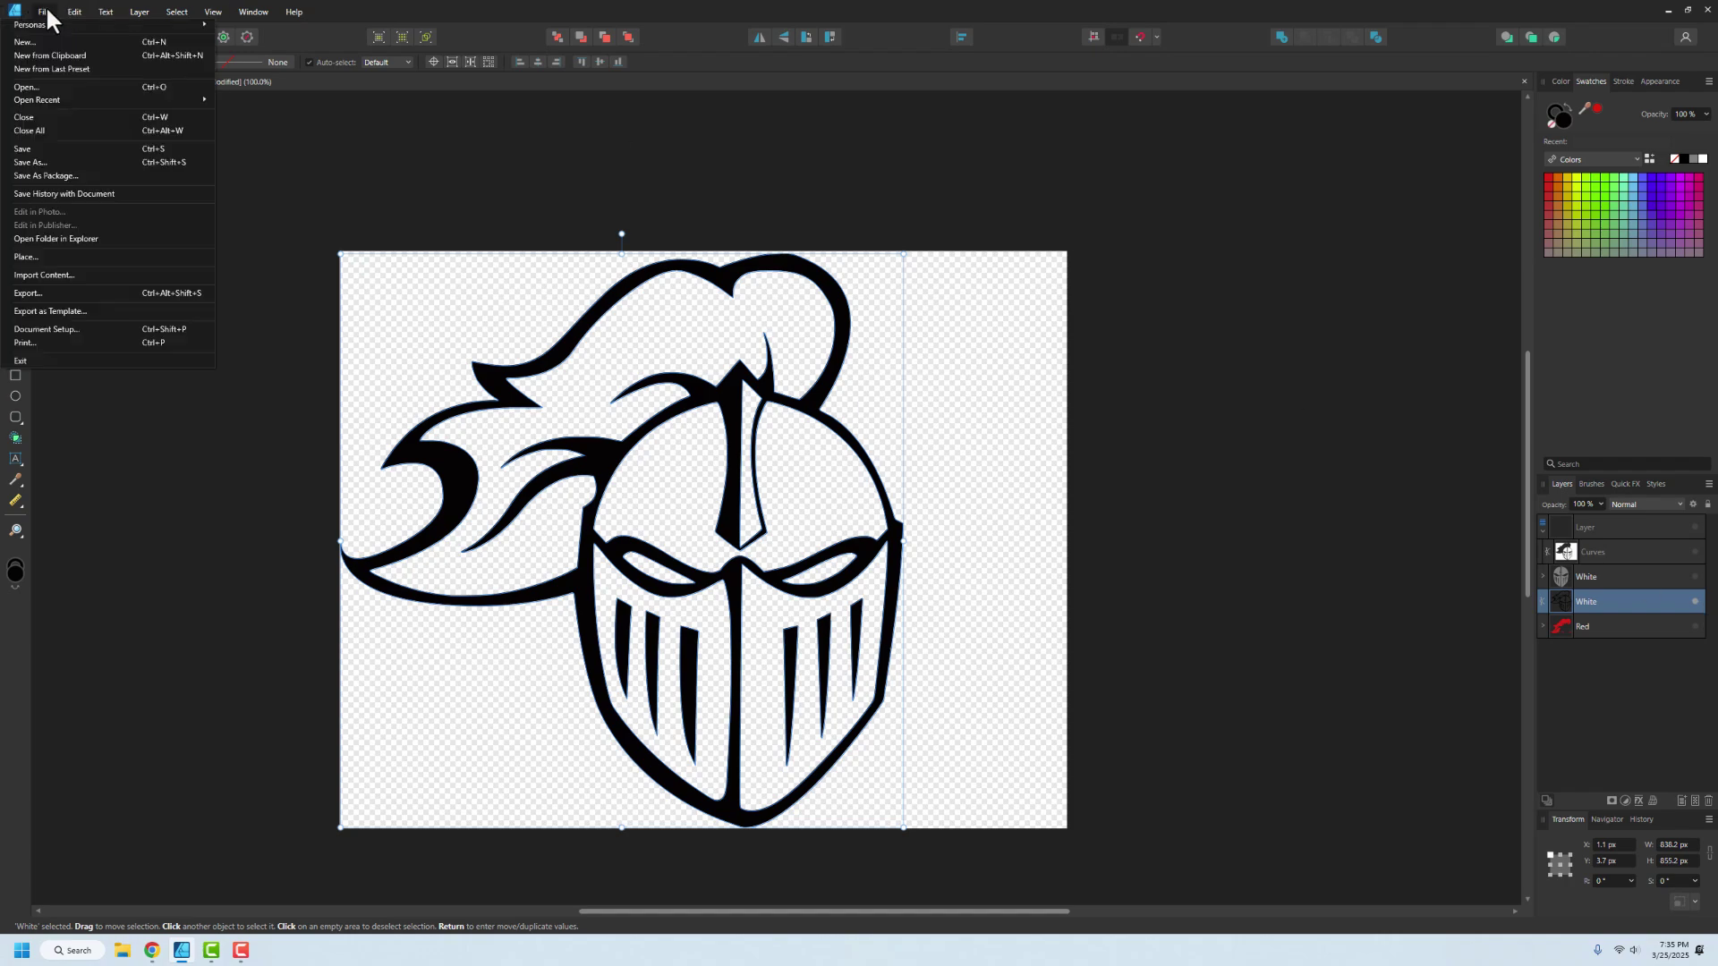
click(67, 292)
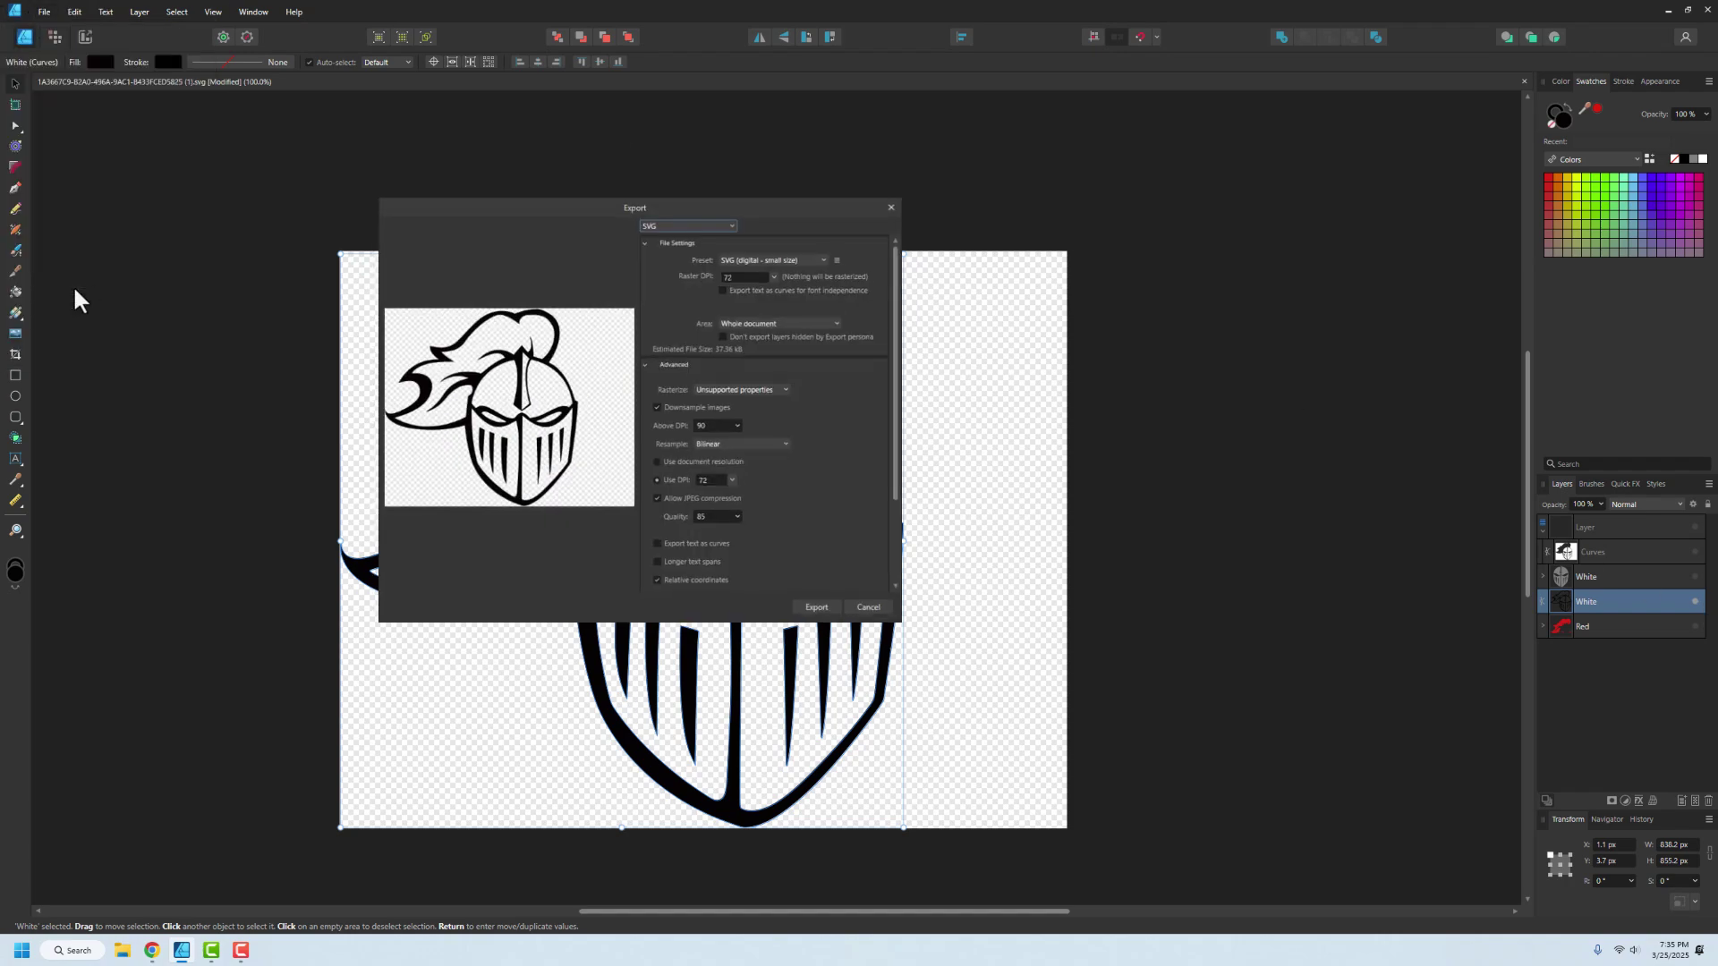
click(822, 613)
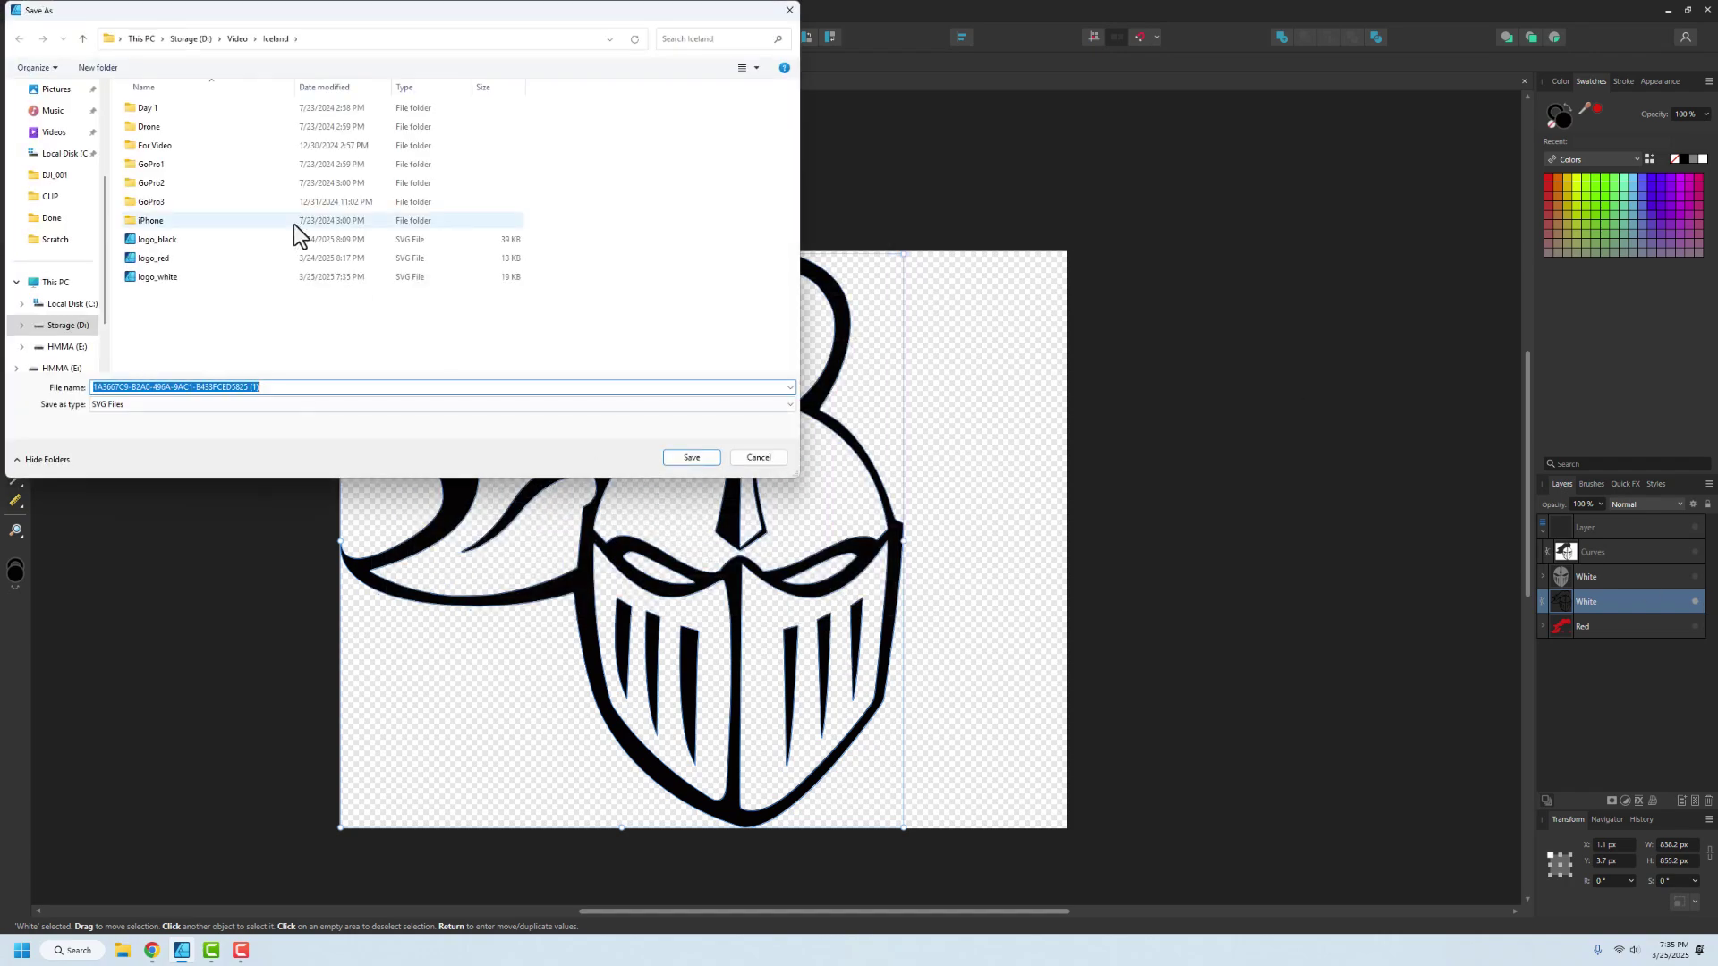
click(184, 240)
click(690, 457)
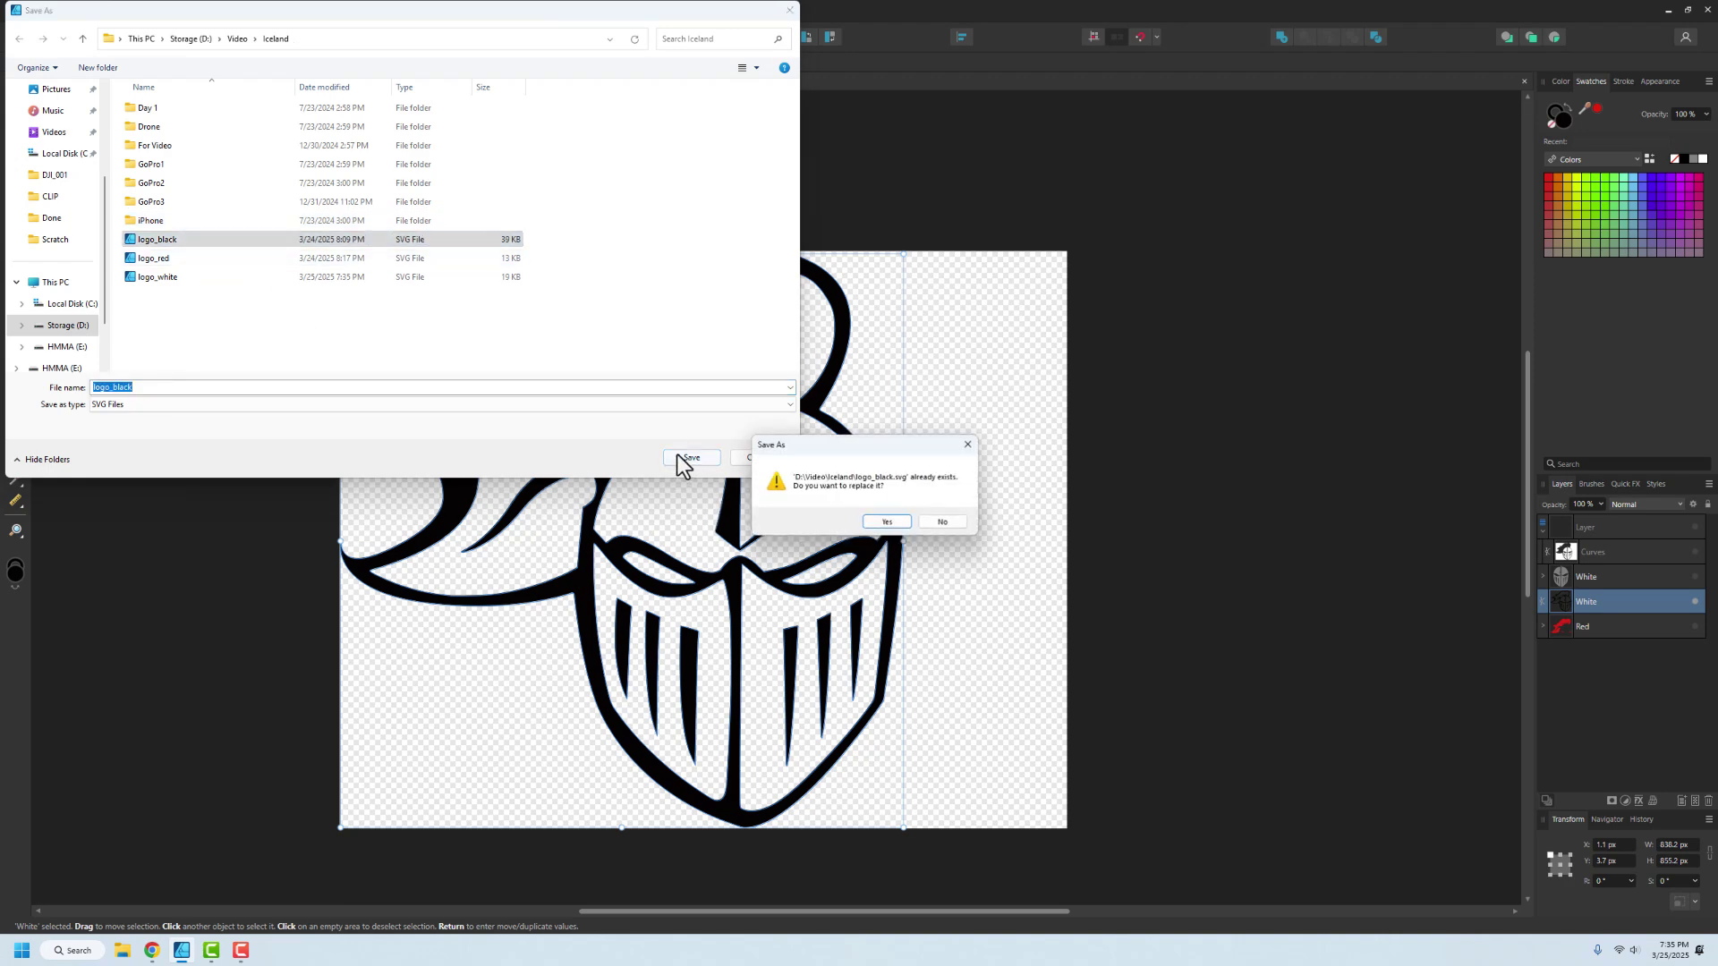
click(883, 524)
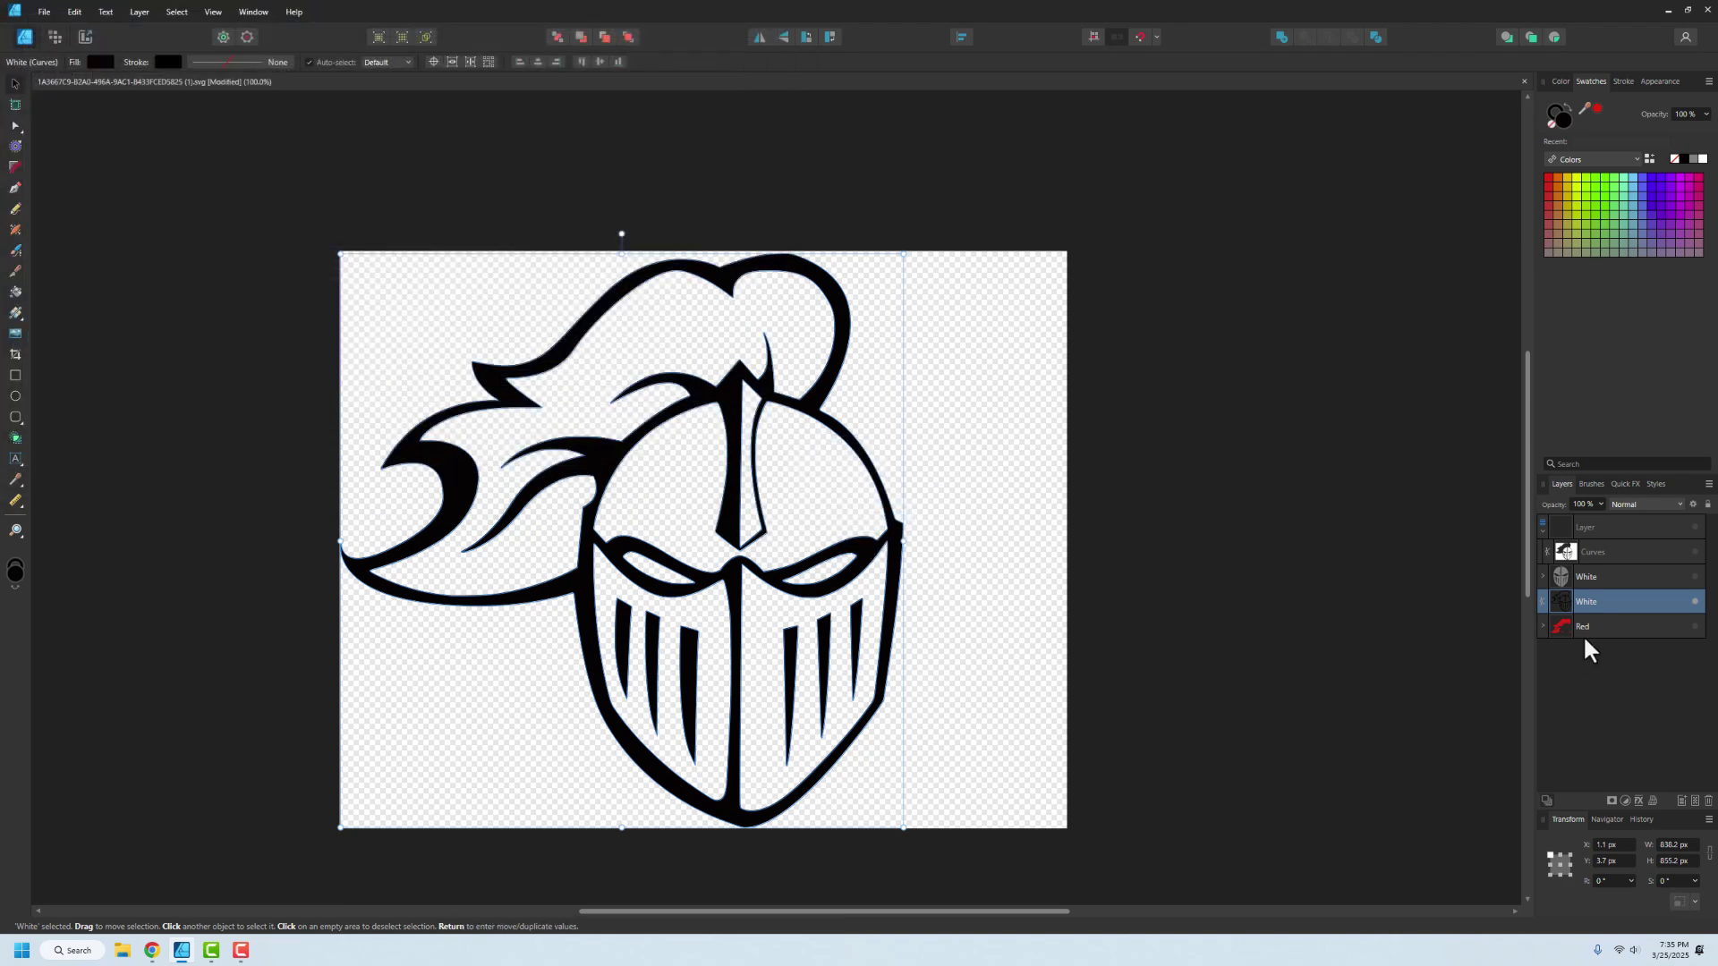
Hide the black outline so only the Red plume group is visible
click(1695, 602)
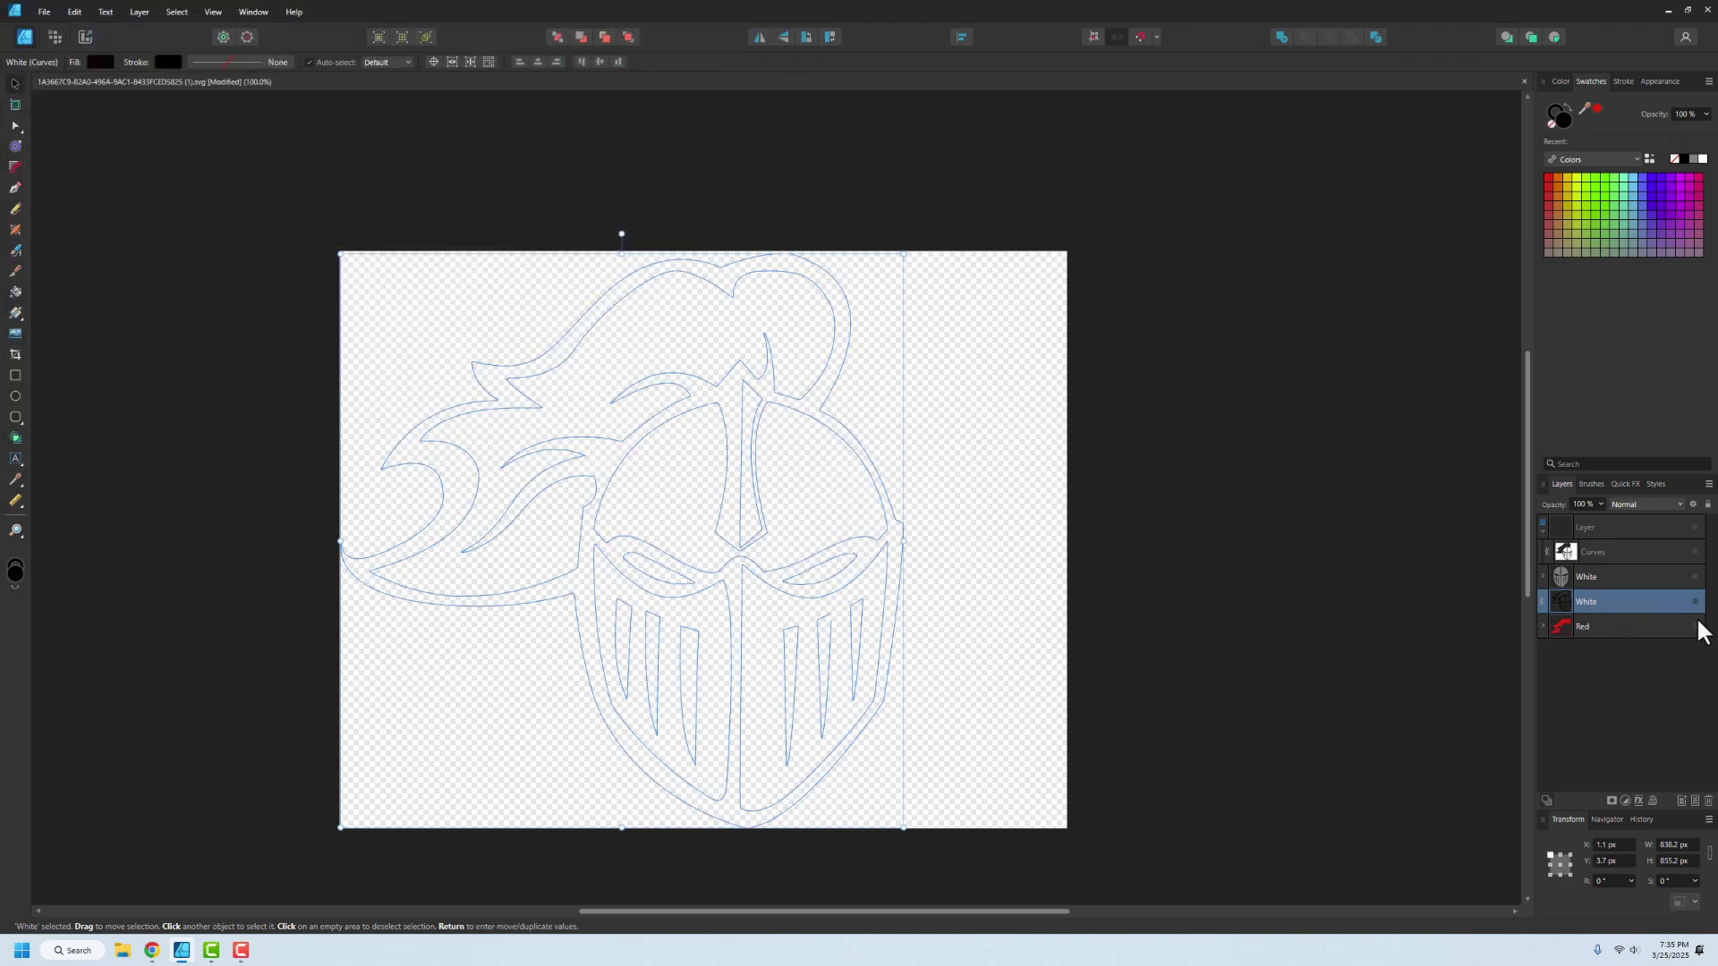
click(1696, 626)
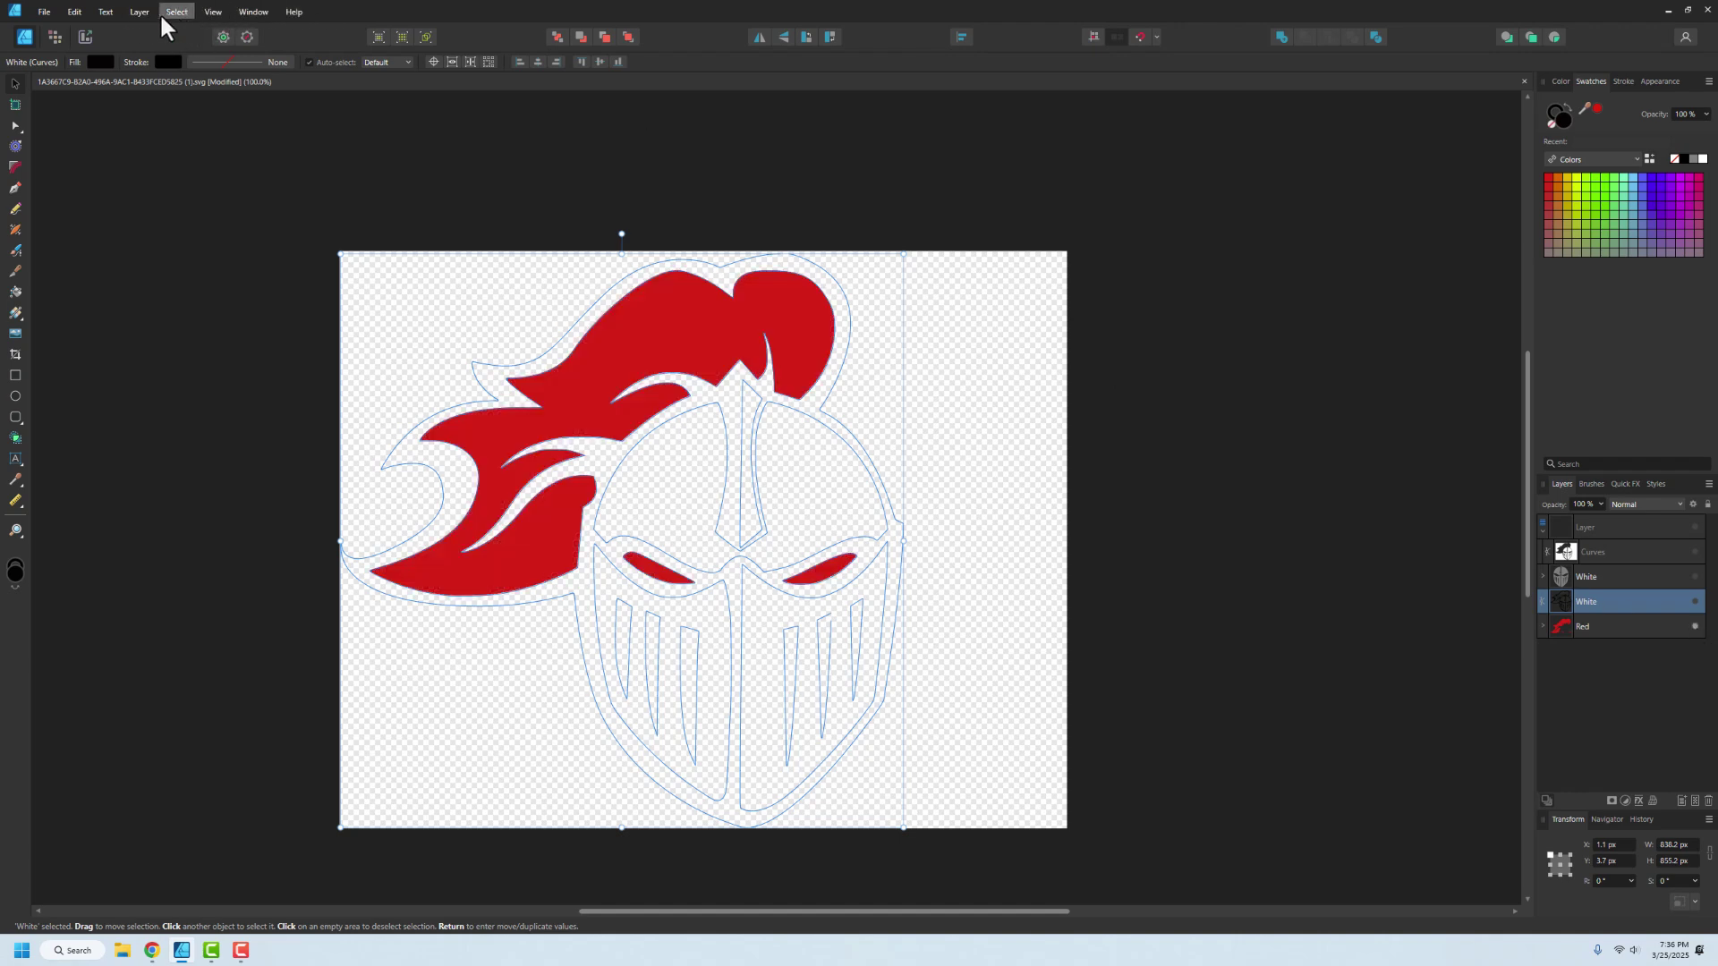
click(46, 12)
click(561, 436)
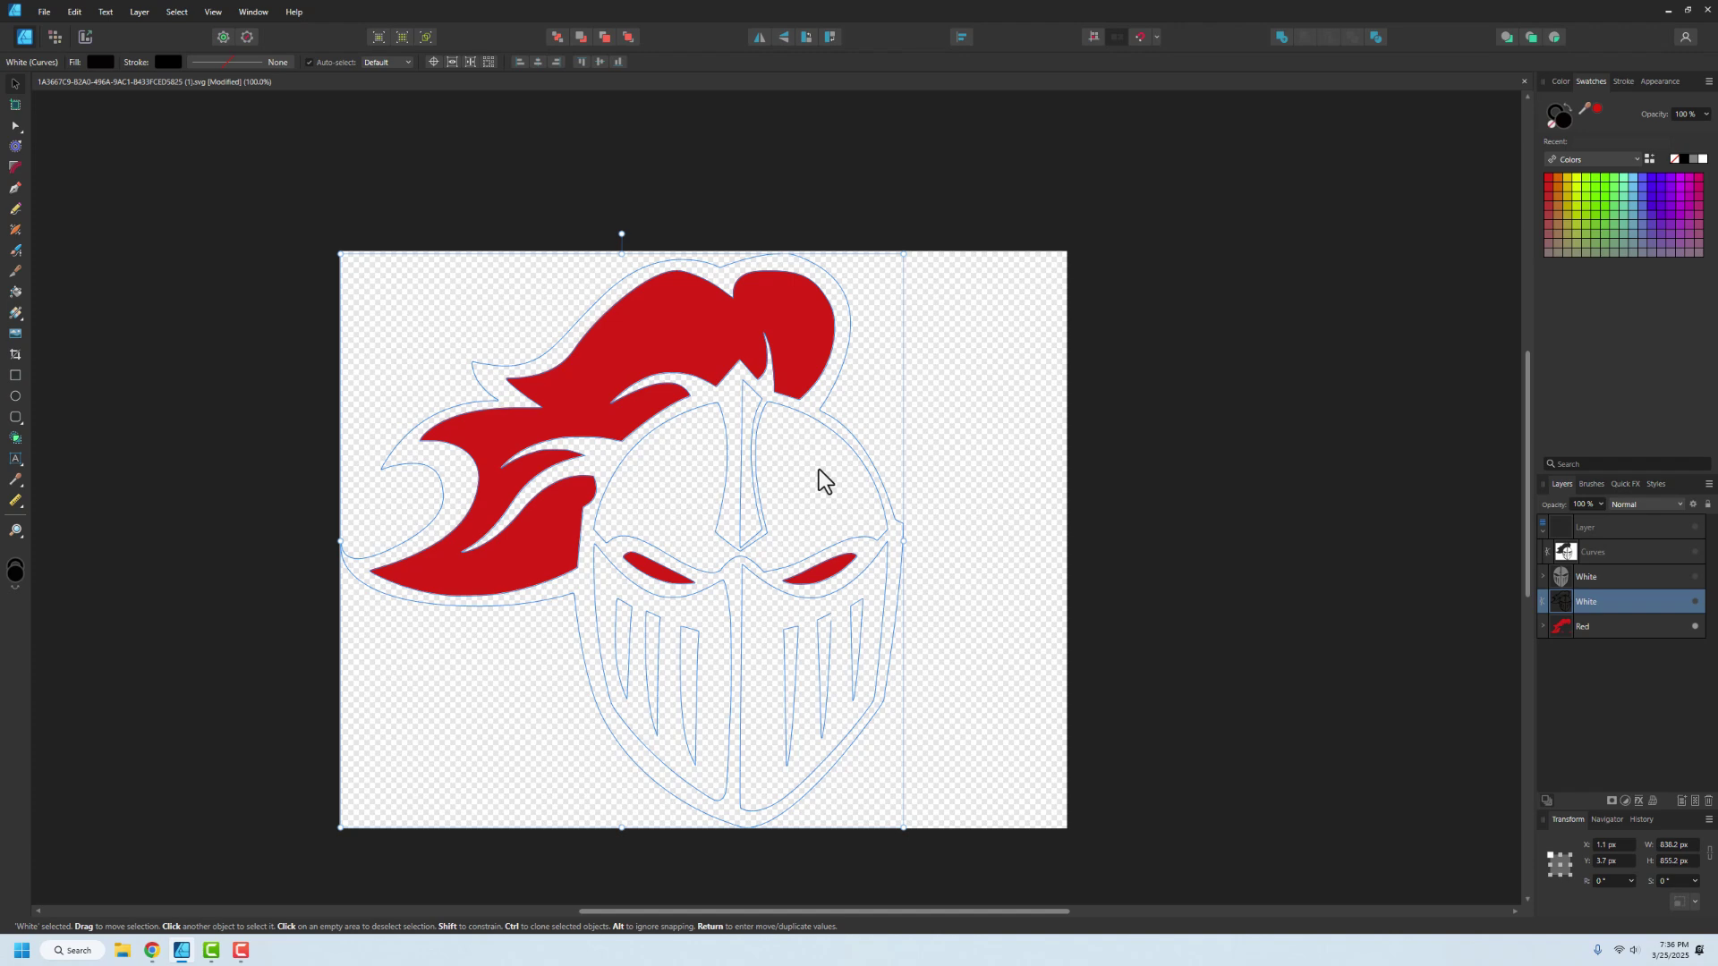
In Tinkercad, choose logo_black.svg from the Desktop for shape import
key(alt+Tab)
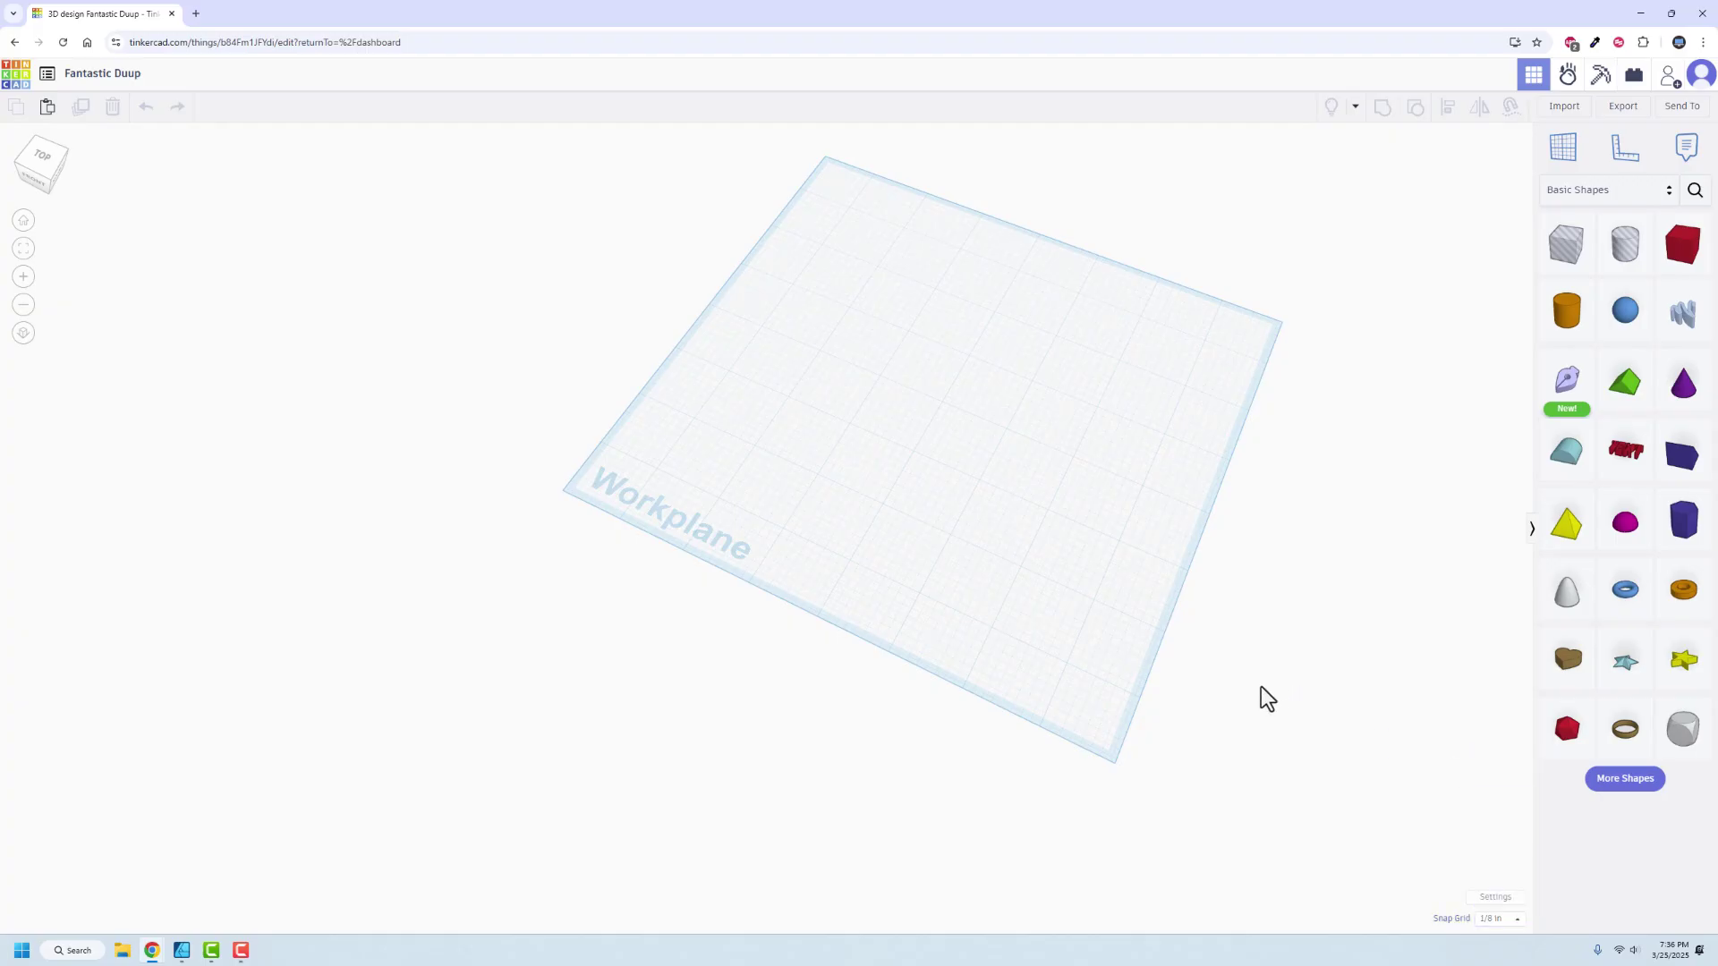
right_drag(679, 690, 732, 506)
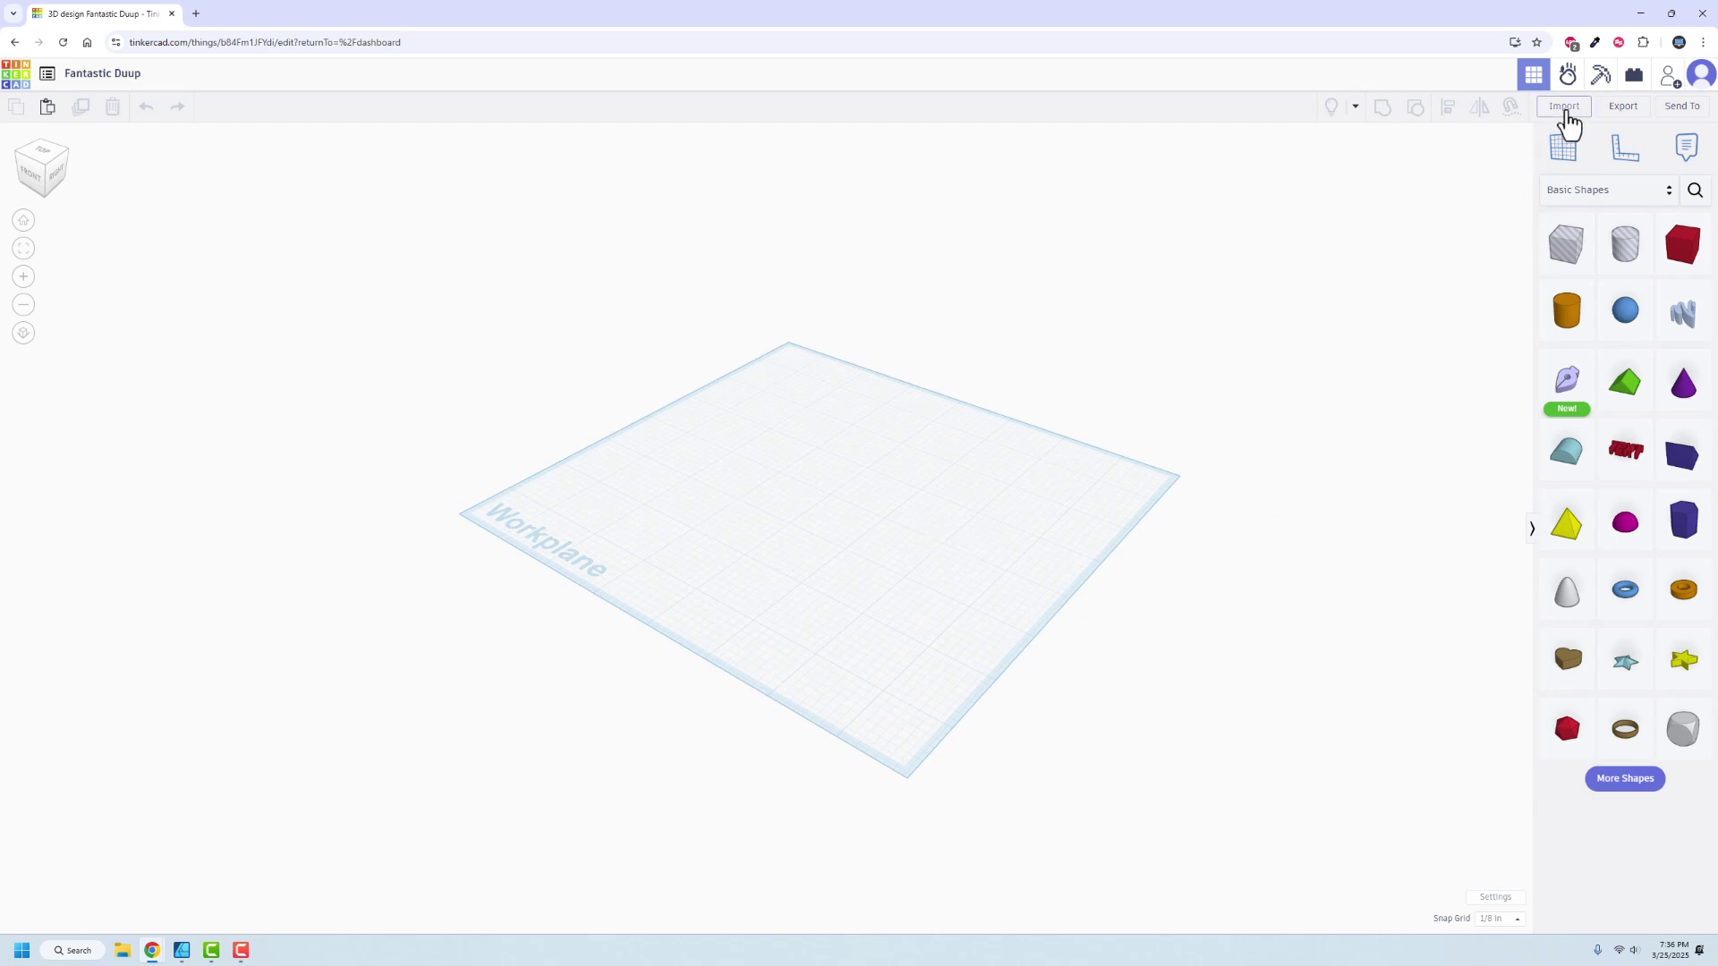
click(1564, 106)
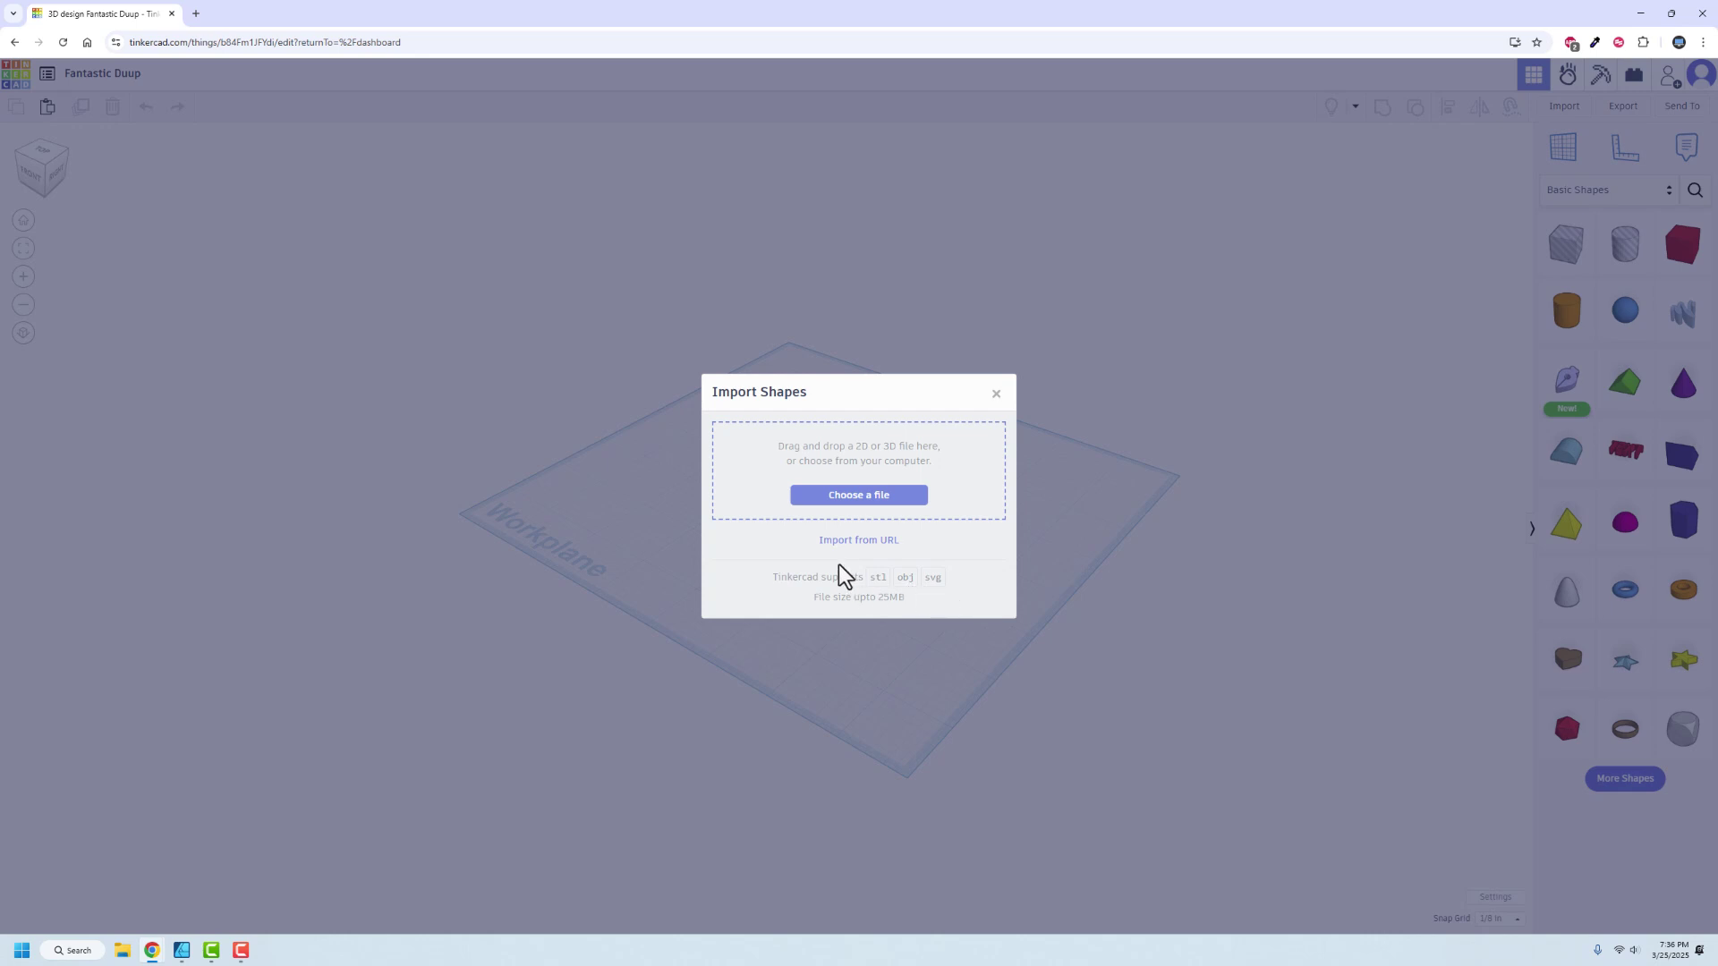
click(857, 501)
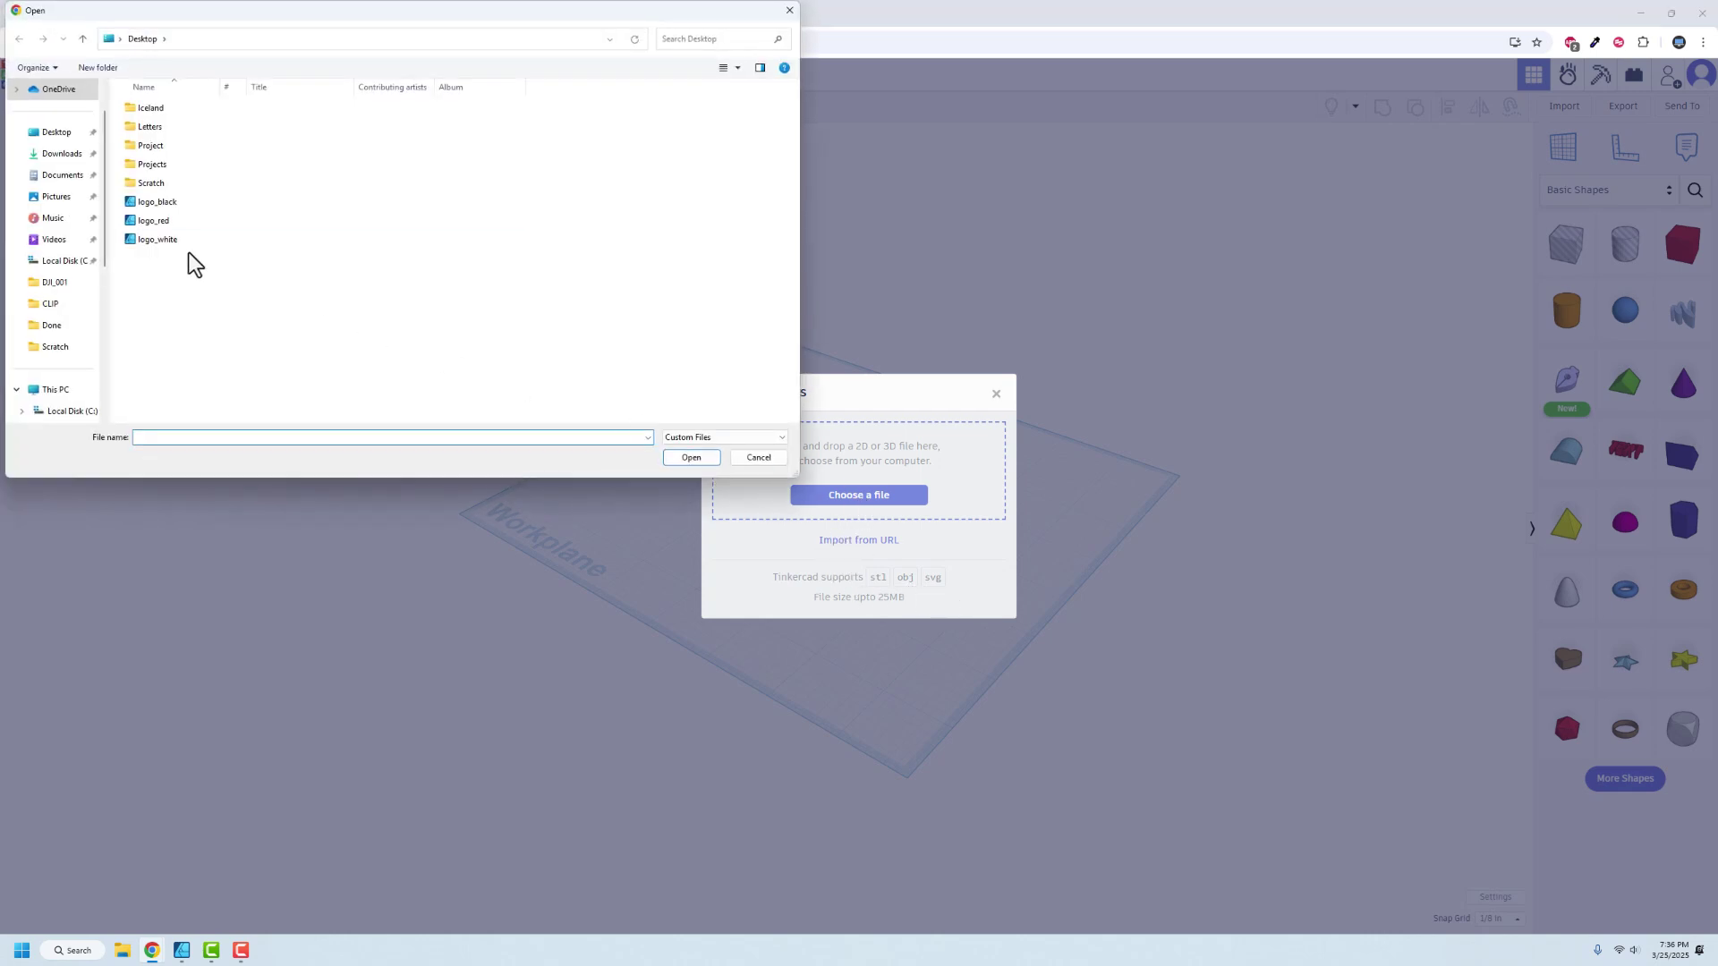
click(159, 204)
click(691, 457)
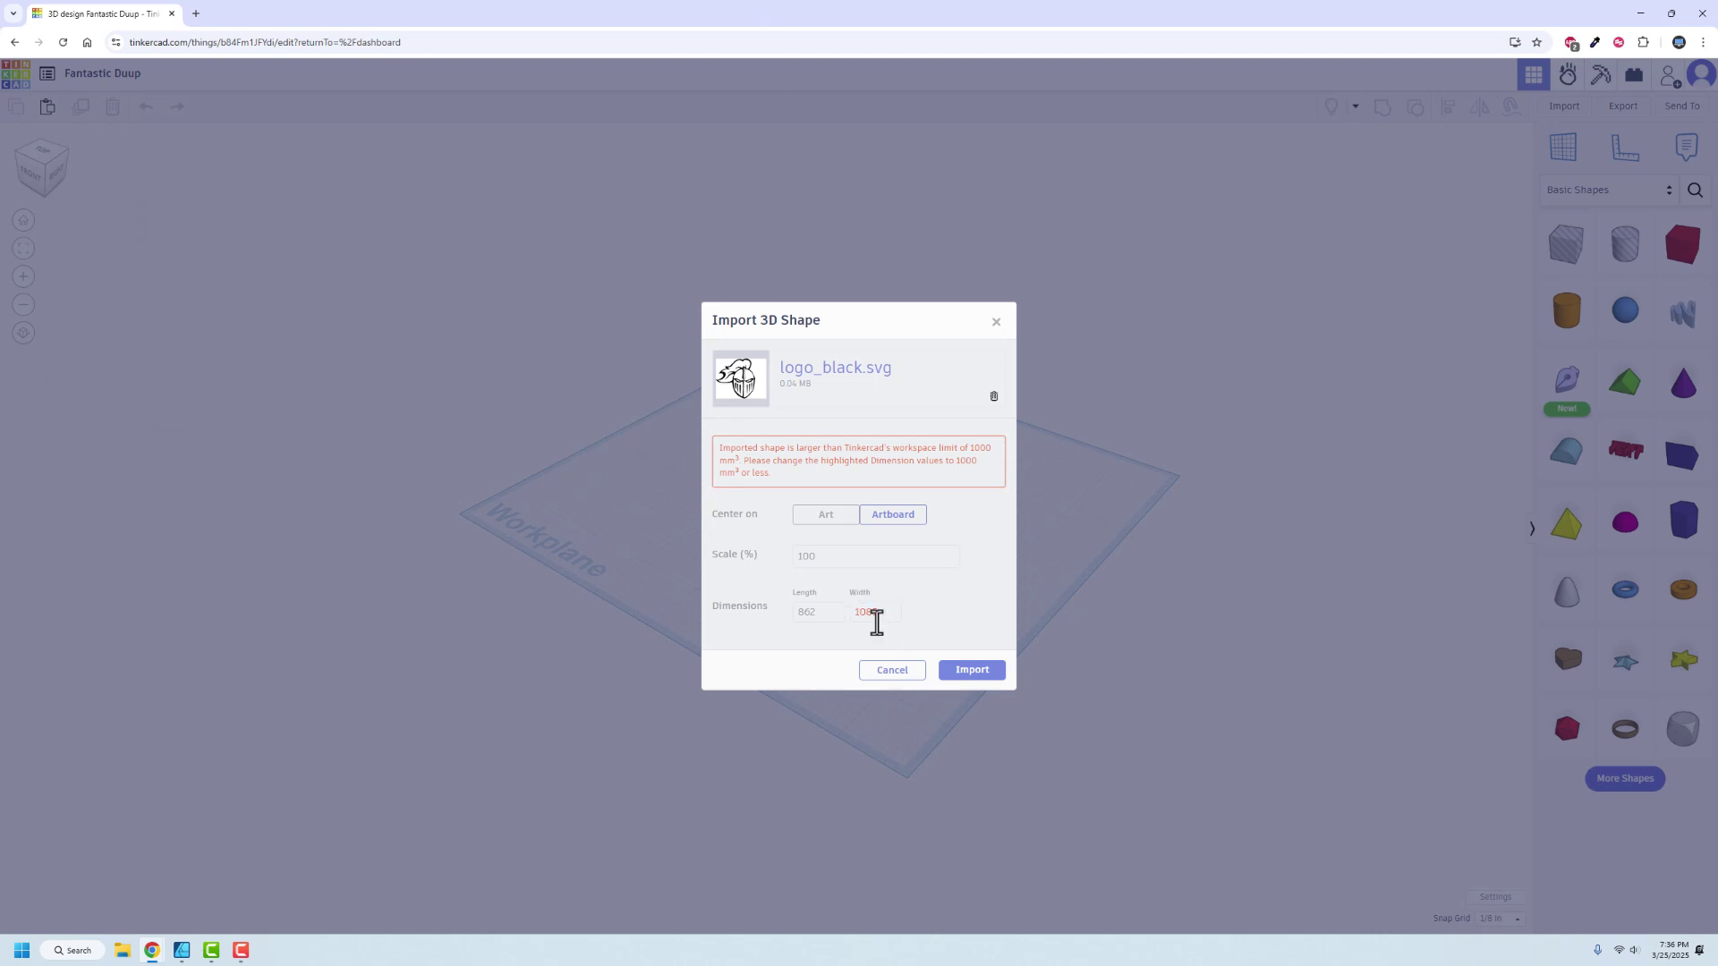
Import logo_black.svg at width 500 and orbit to a low side view
double_click(875, 614)
text(500)
key(Return)
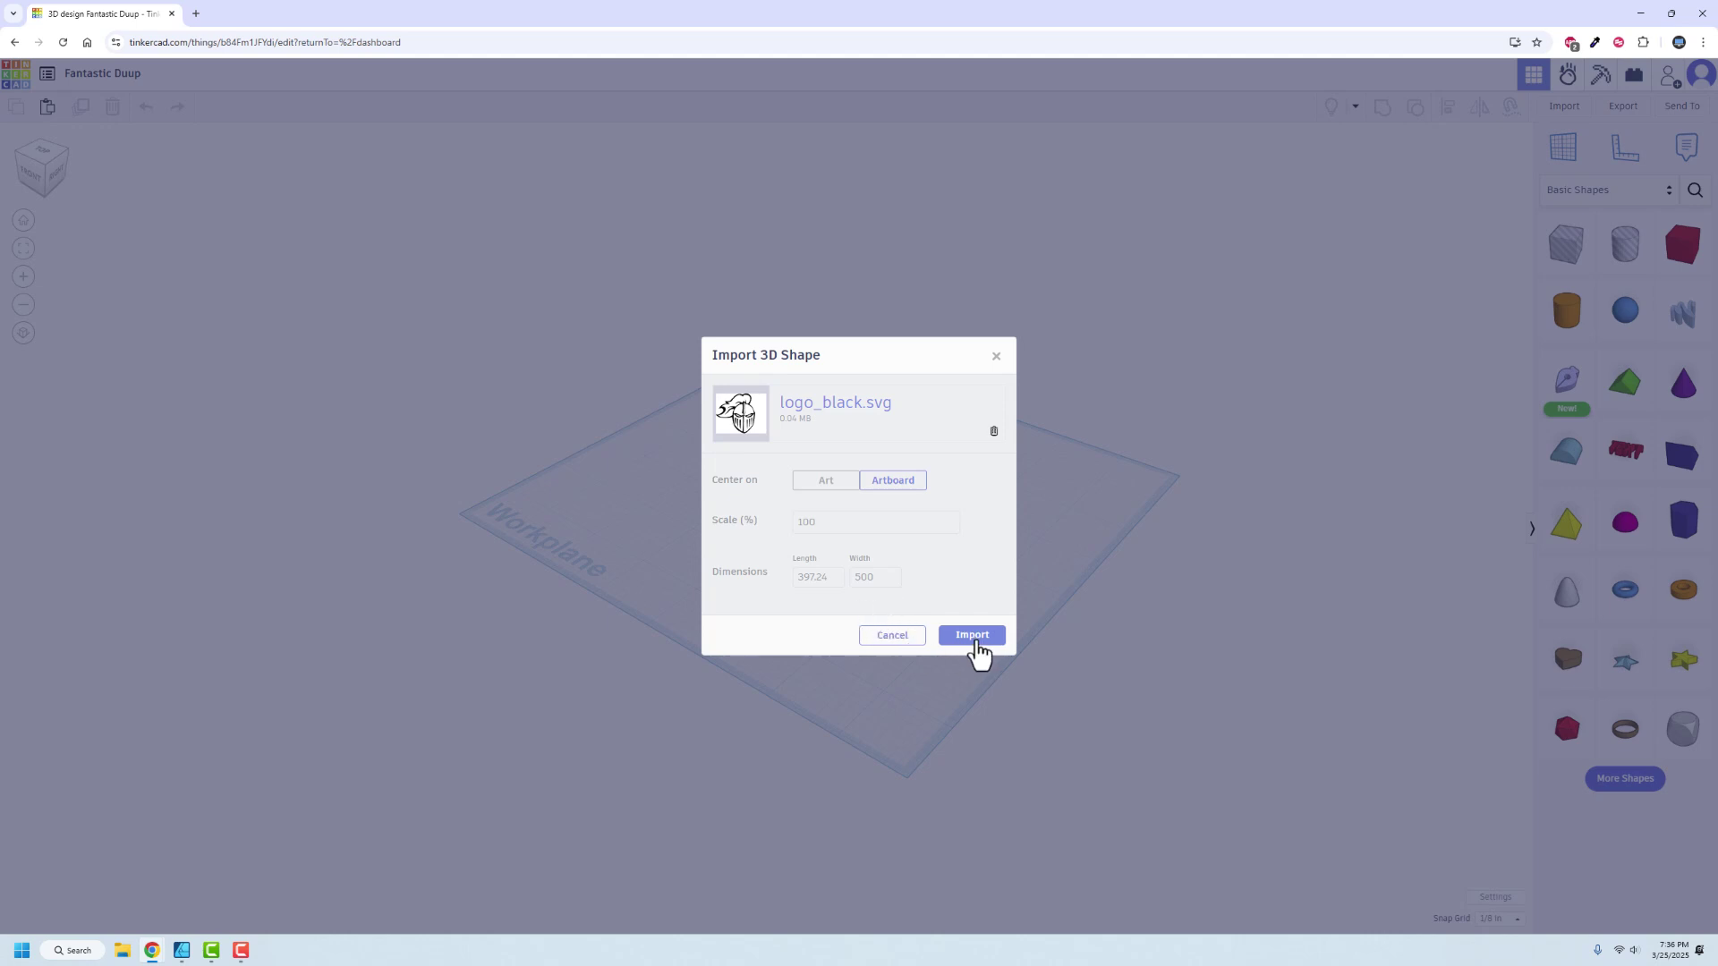
click(972, 637)
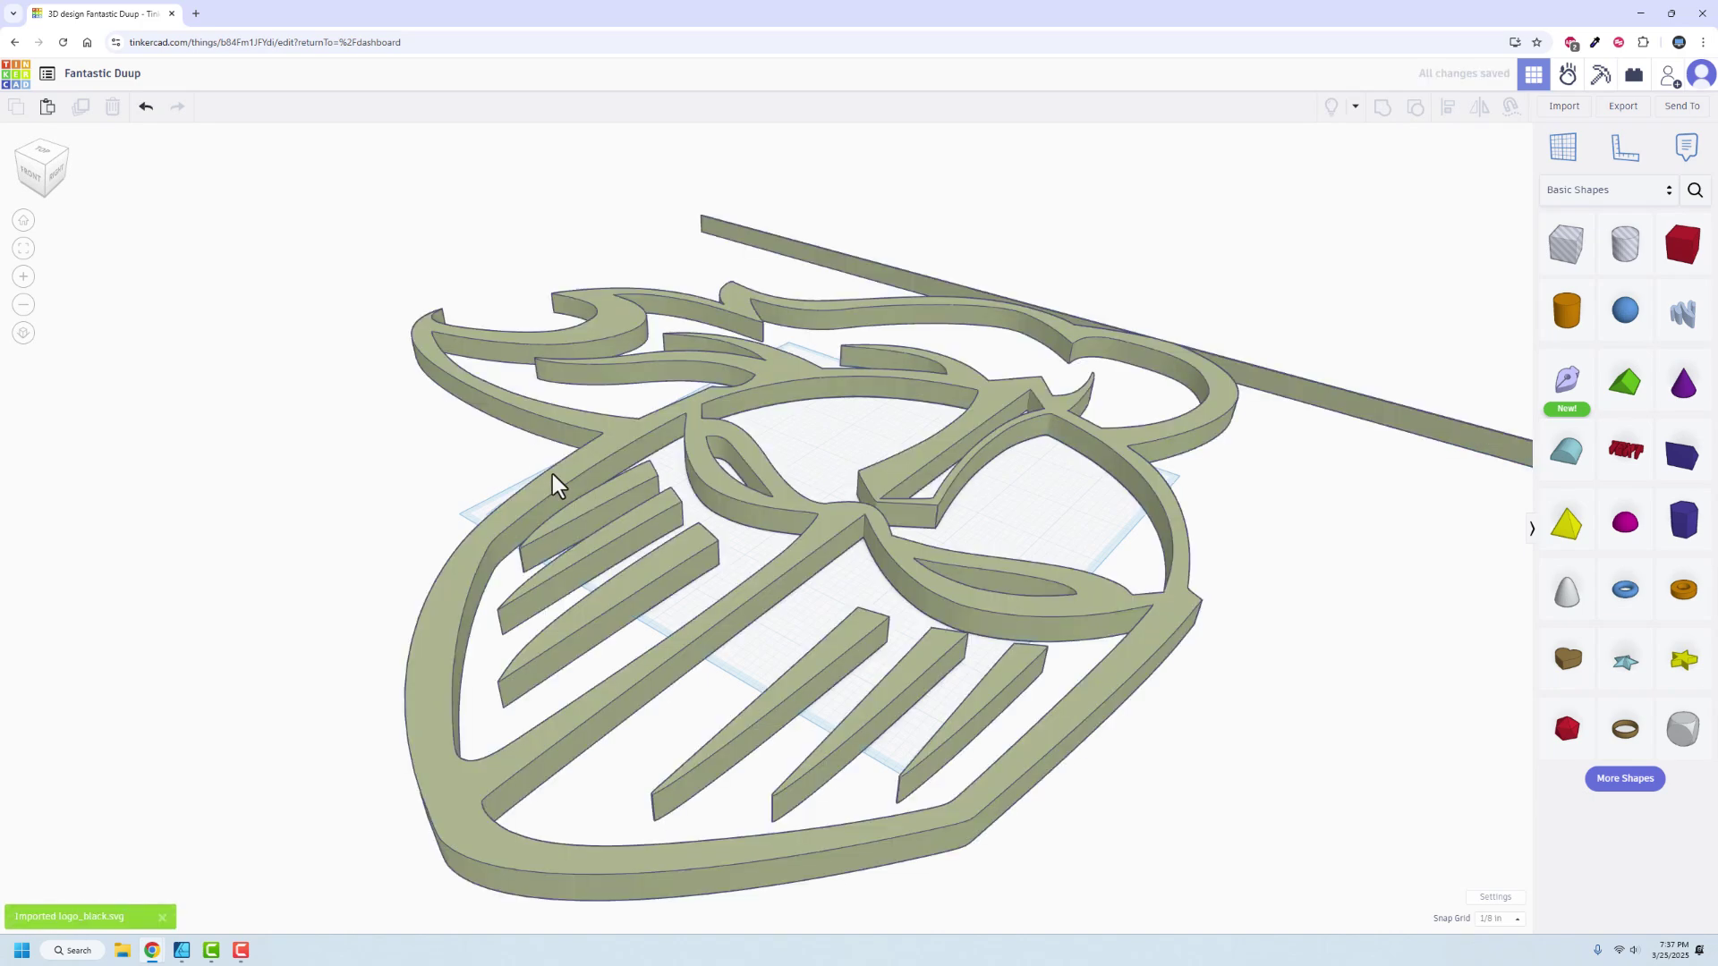
right_drag(1240, 555, 639, 495)
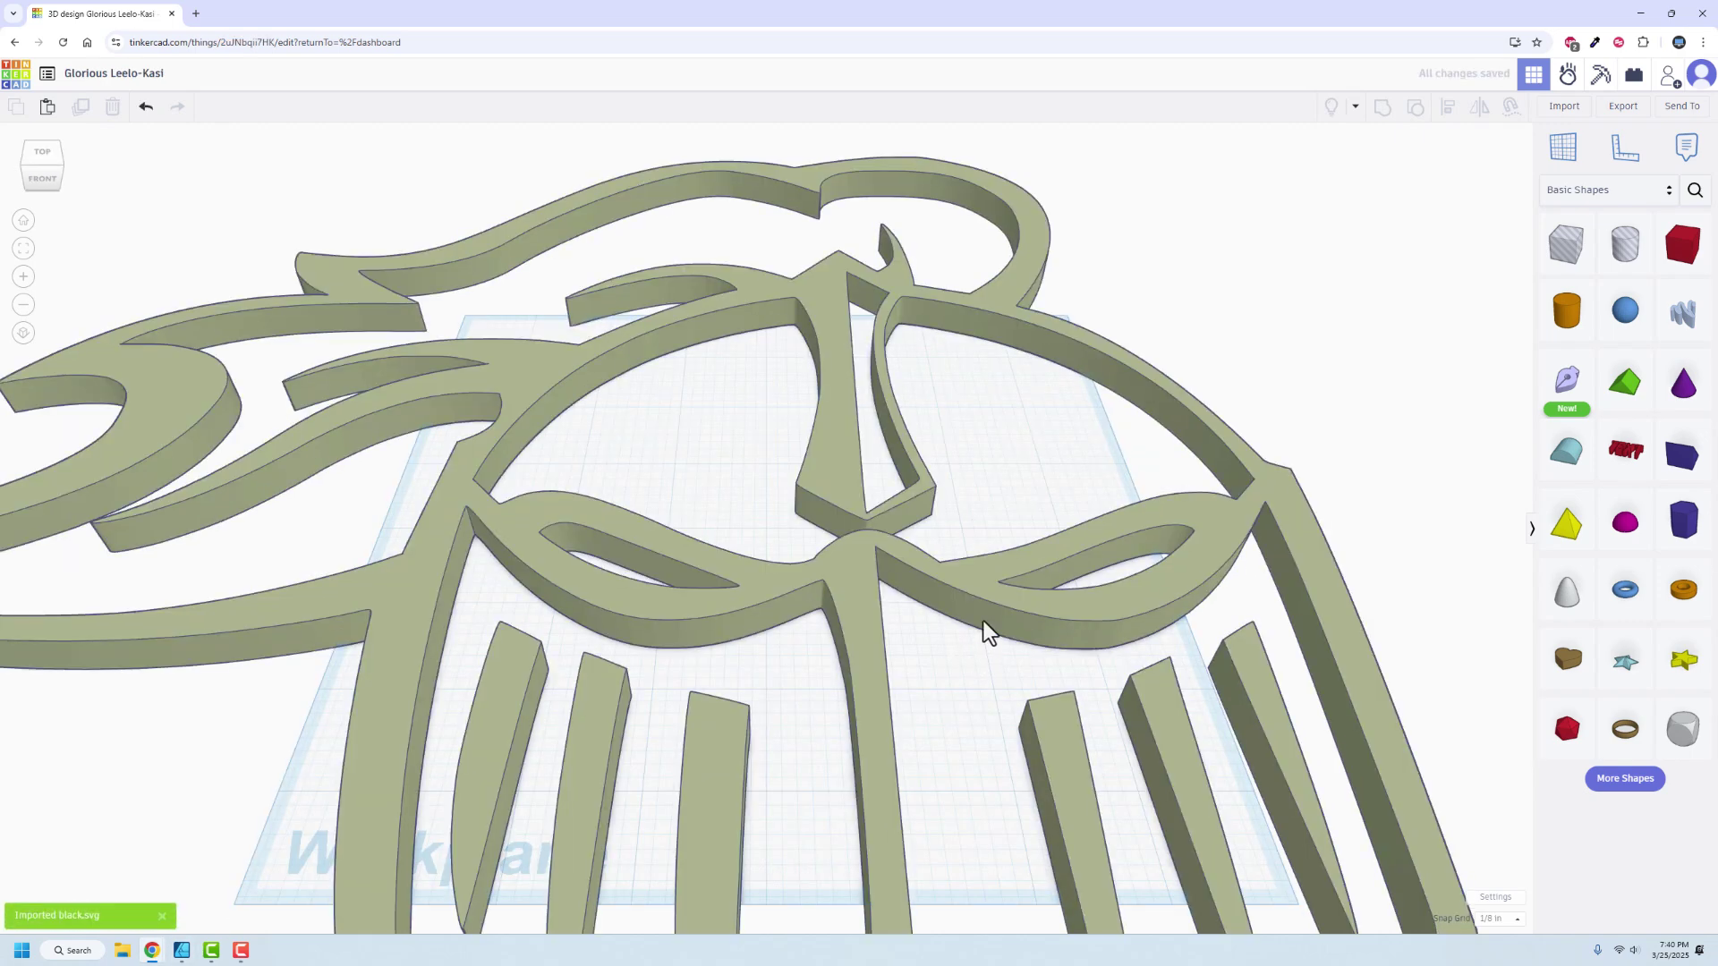
Colour the knight outline with a dark preset, then set its RGB red value to 0 for near-black
scroll(984, 604, down, 5)
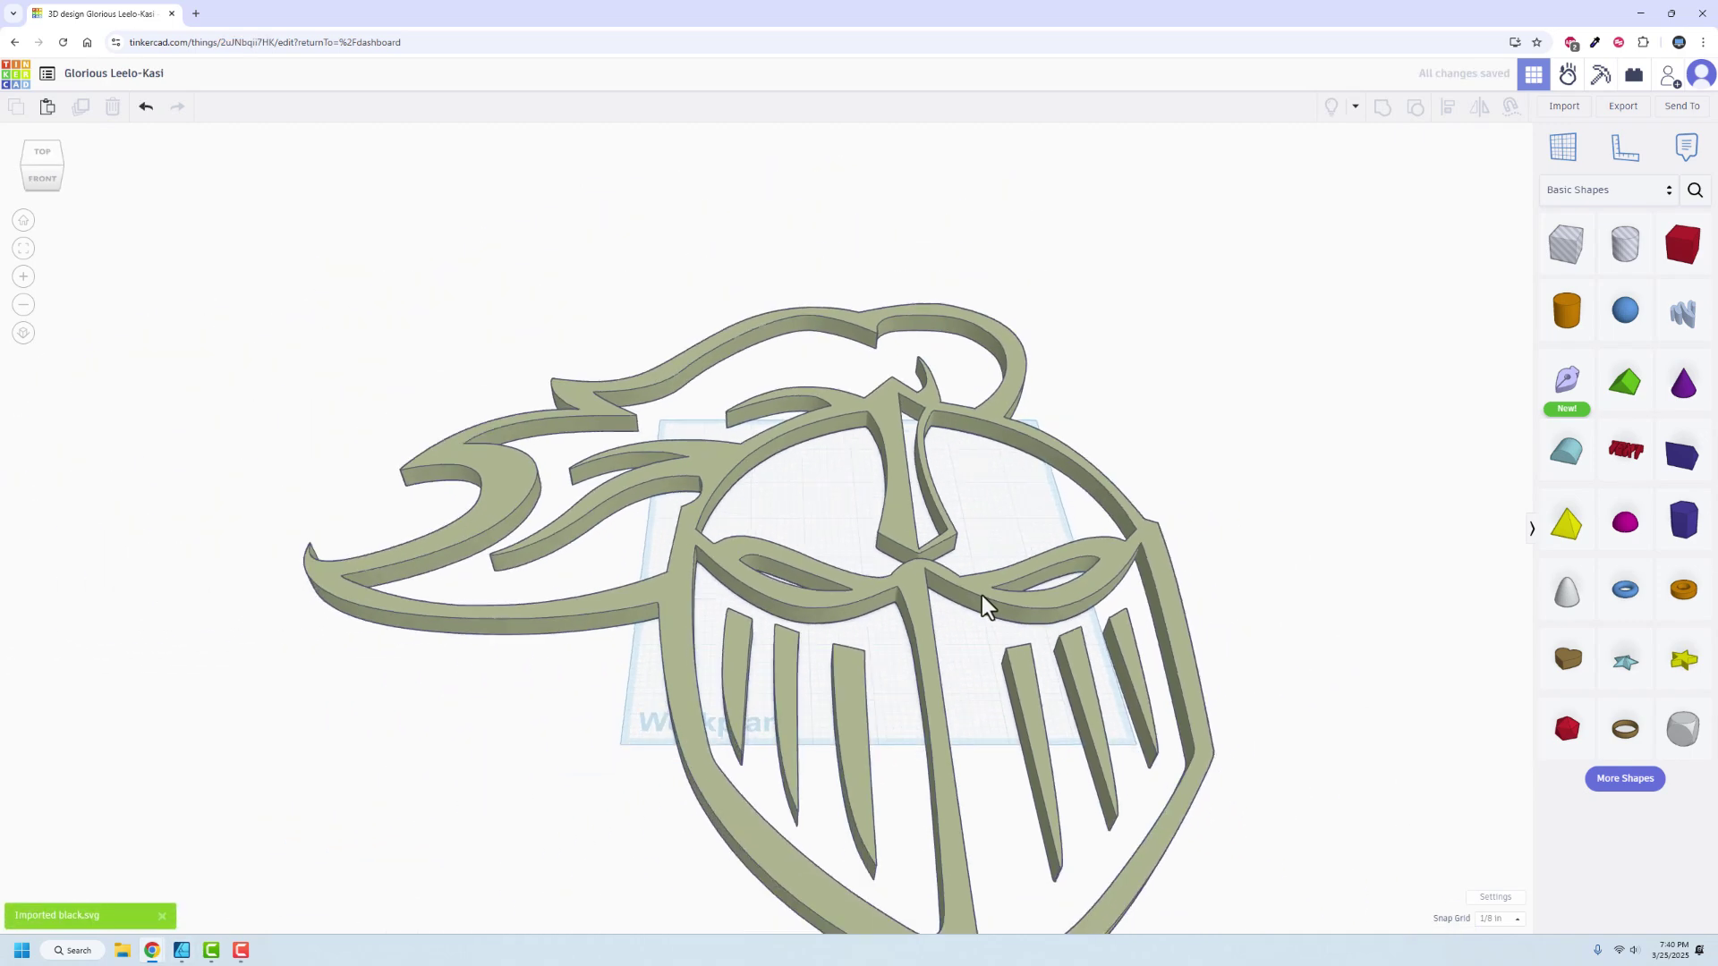
scroll(984, 606, down, 2)
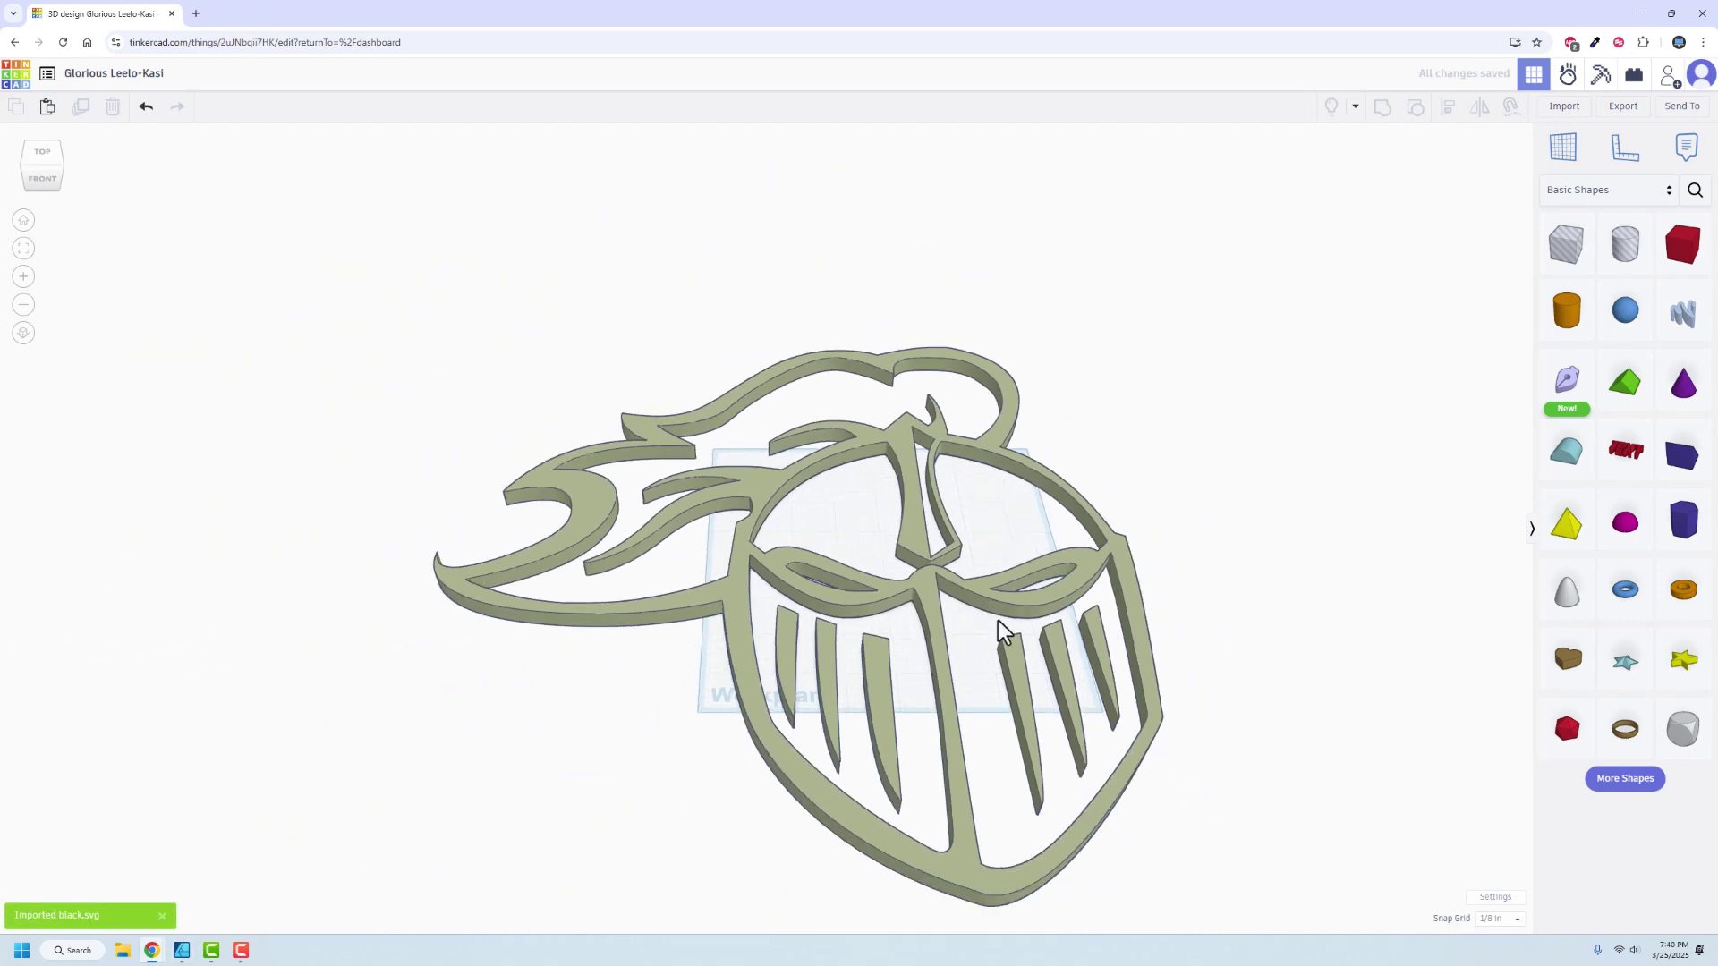
click(924, 586)
click(1406, 195)
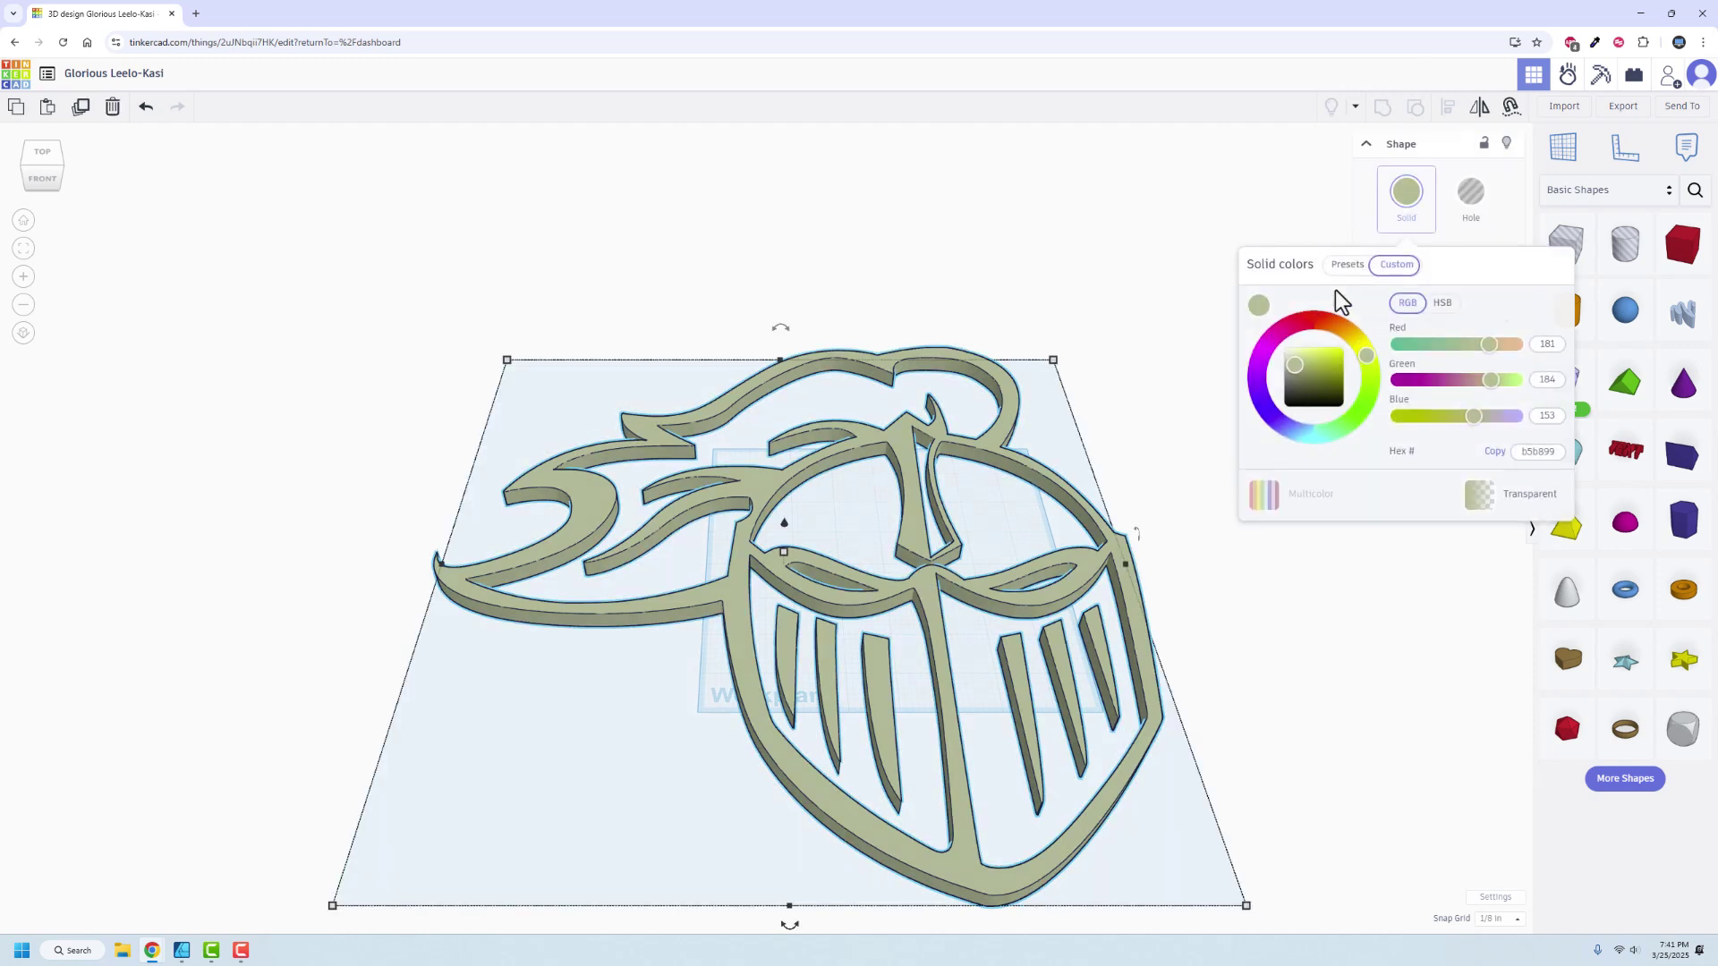
click(1345, 265)
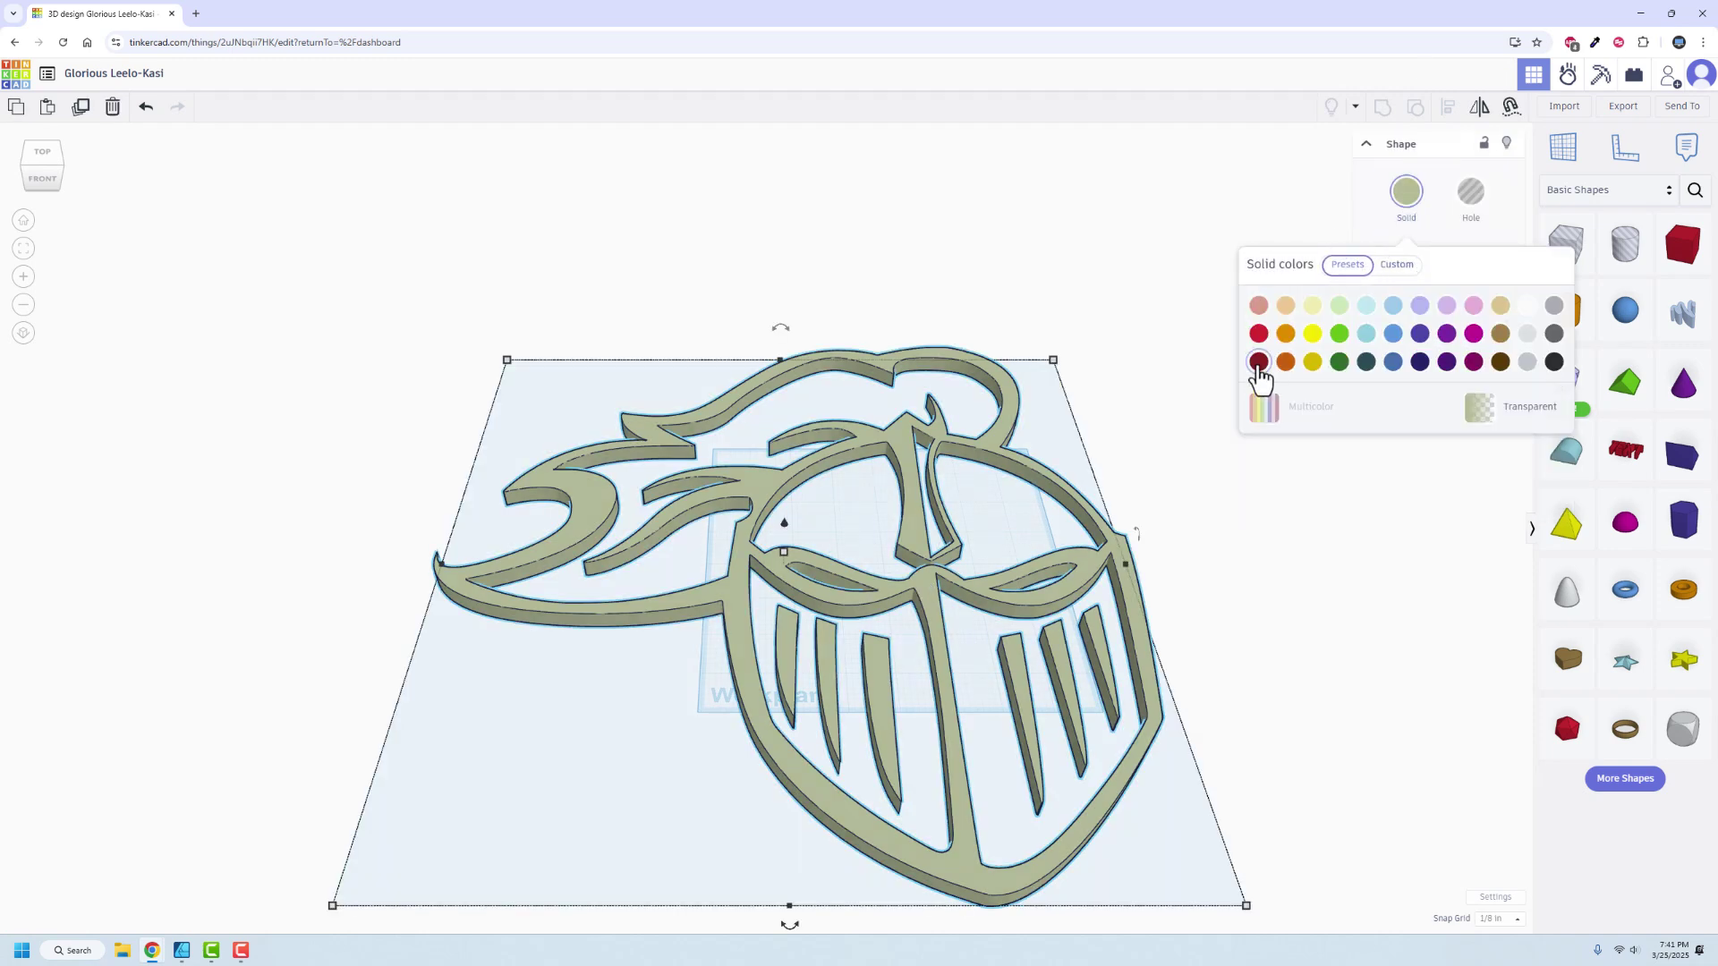
click(1259, 362)
click(1394, 265)
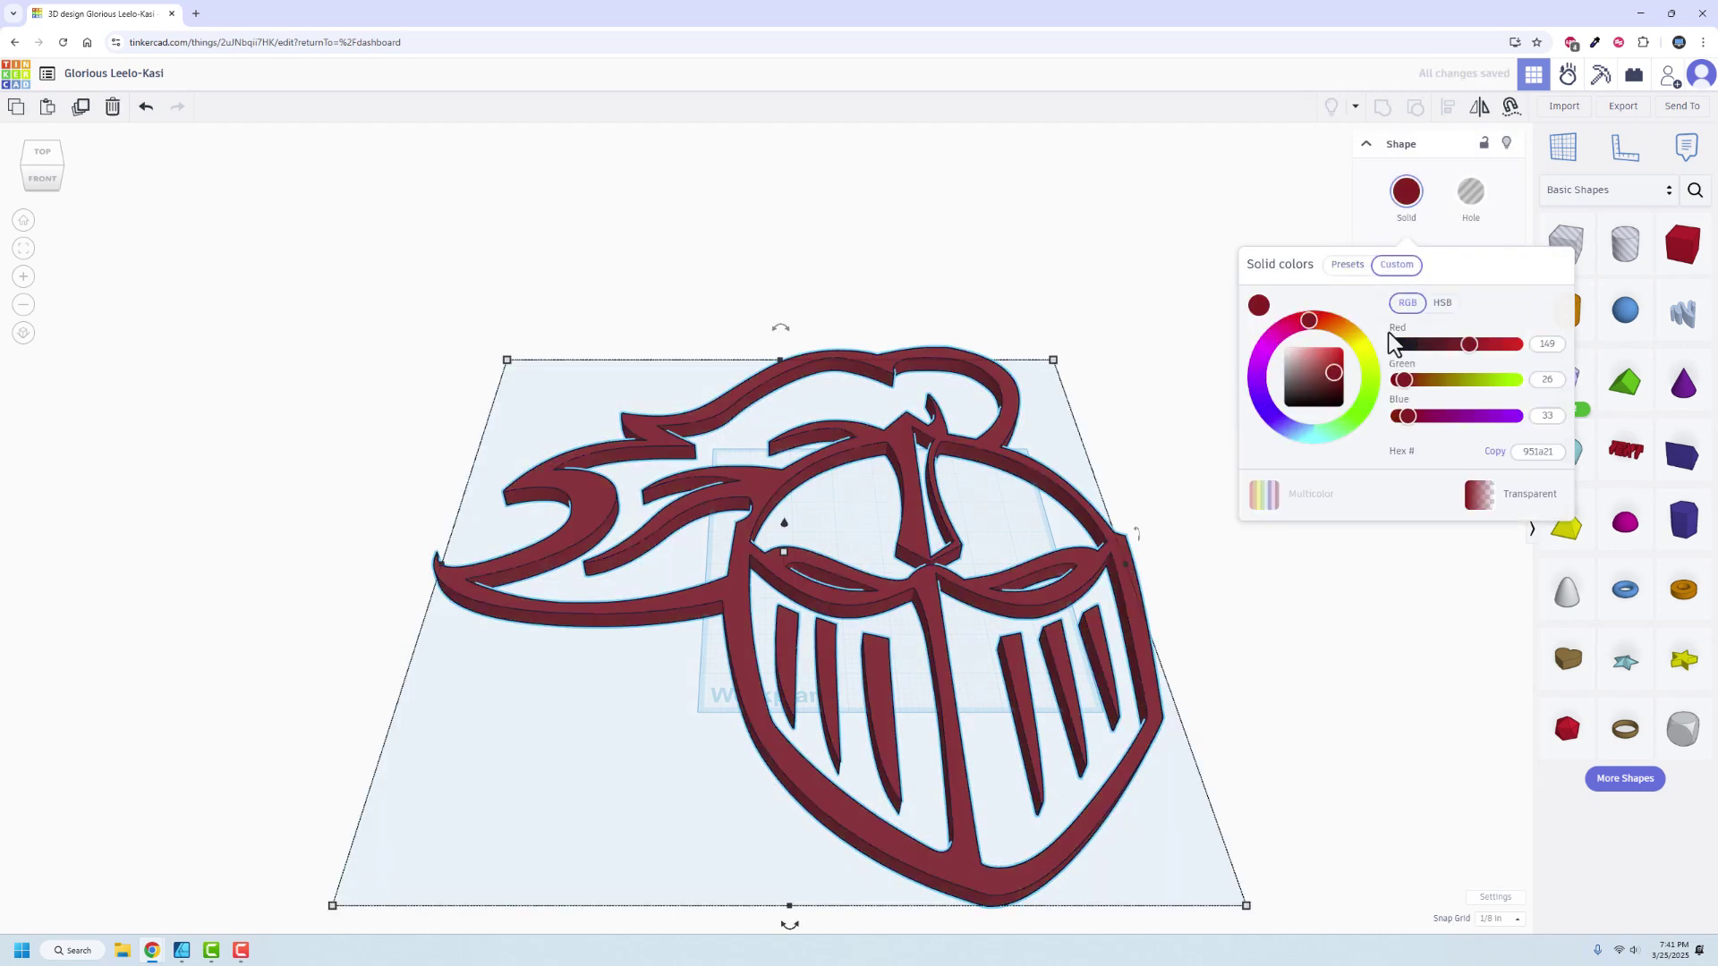
drag(1476, 340, 1329, 434)
click(1378, 627)
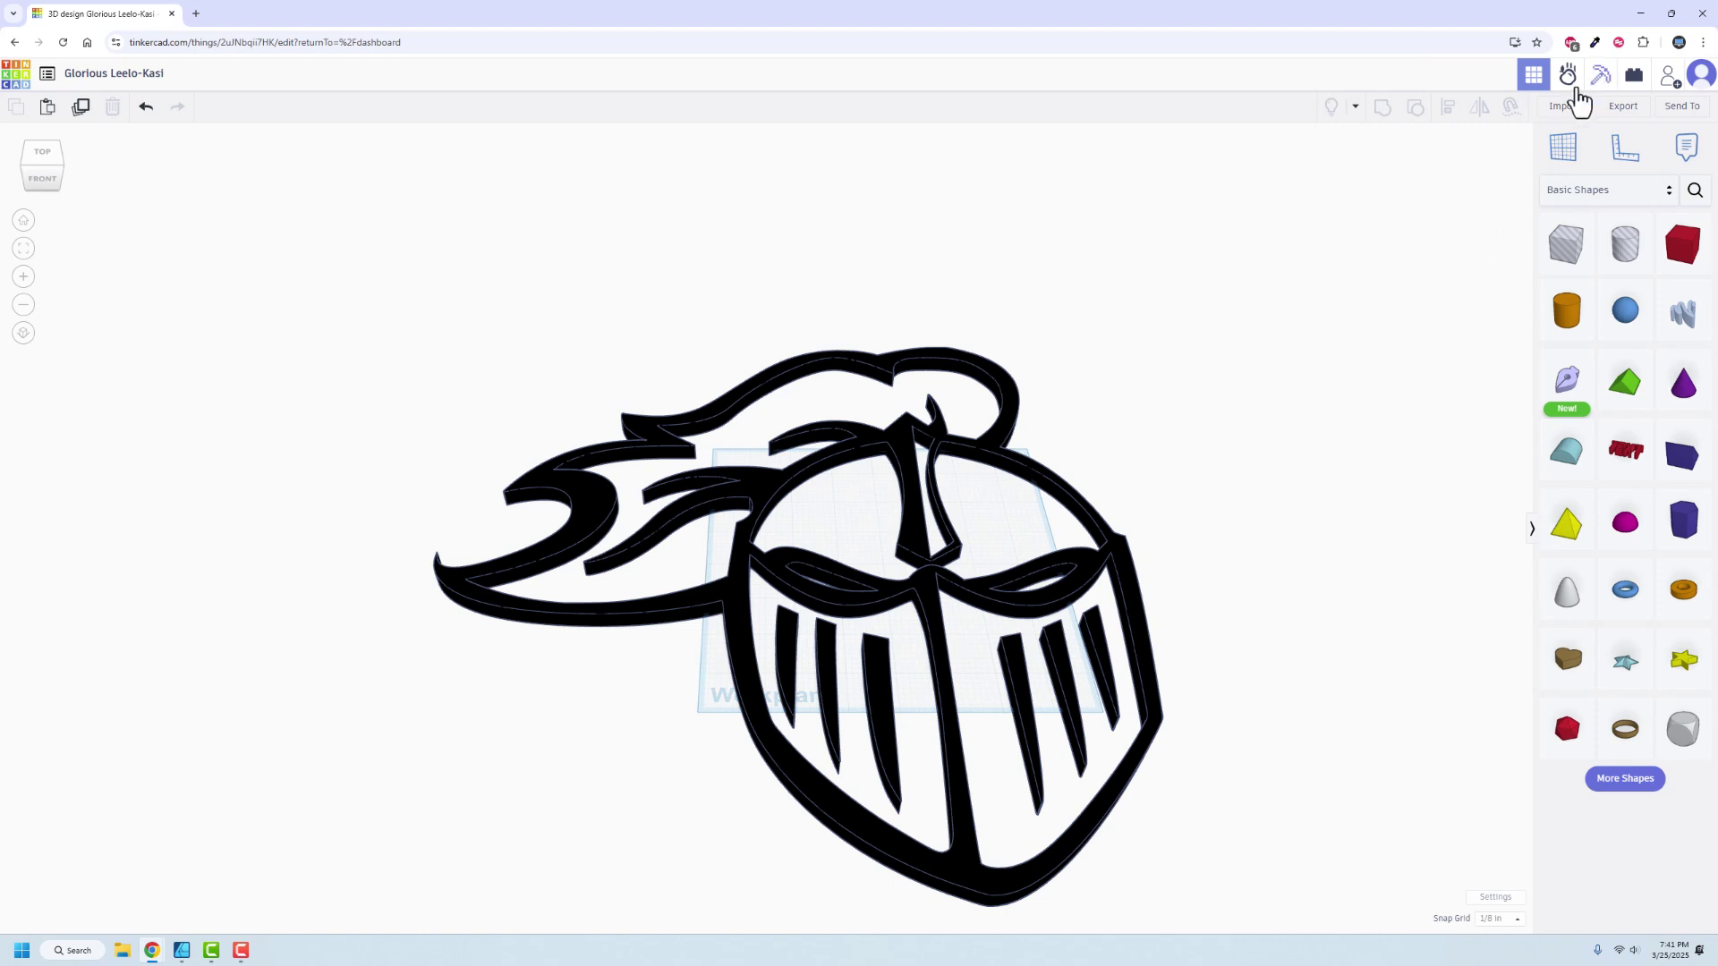
Import red.svg into the design at width 500
click(1564, 105)
click(870, 498)
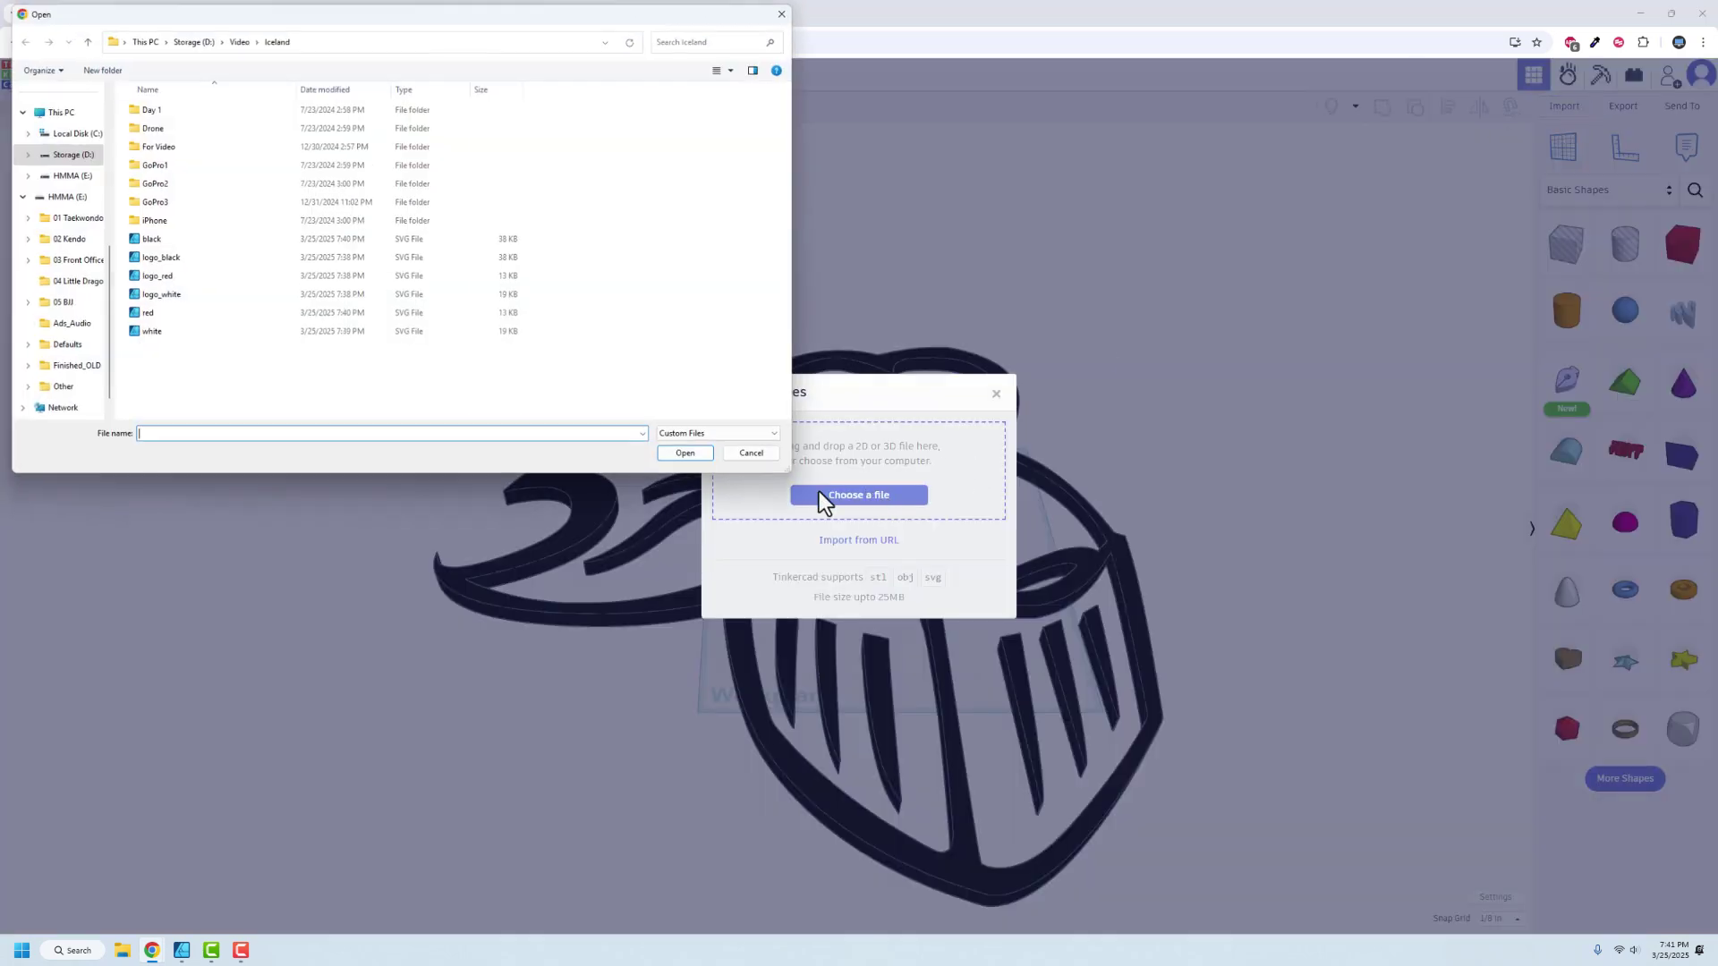
click(146, 314)
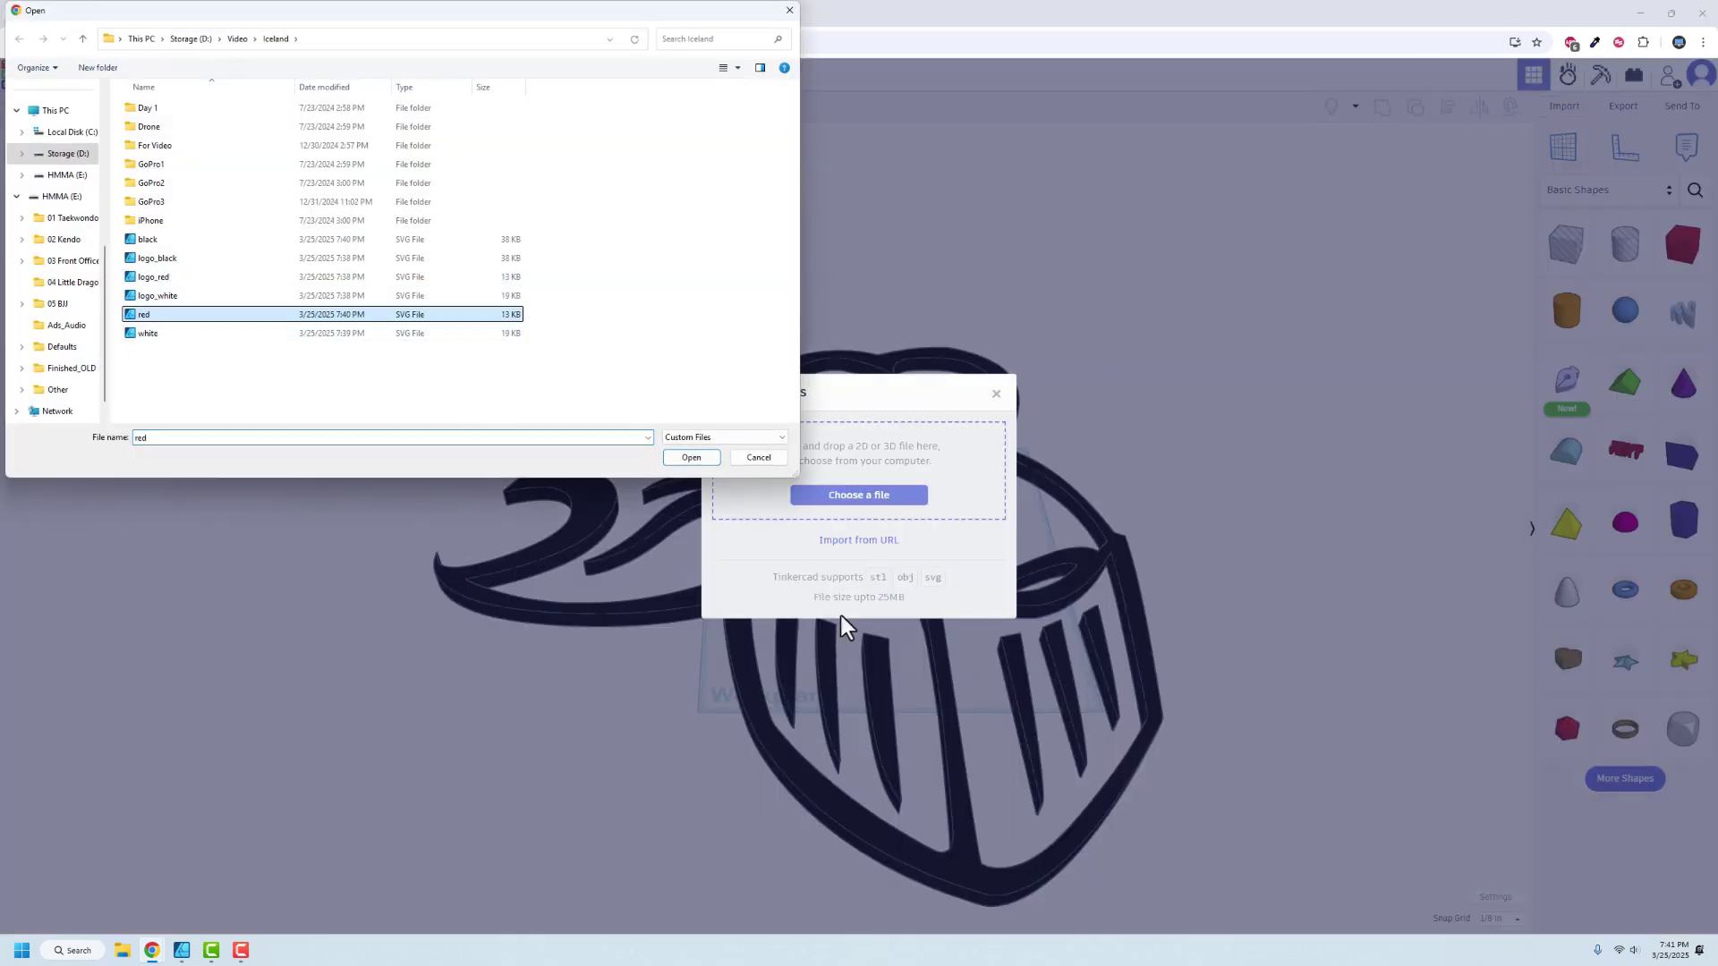
click(685, 459)
click(888, 612)
text(500)
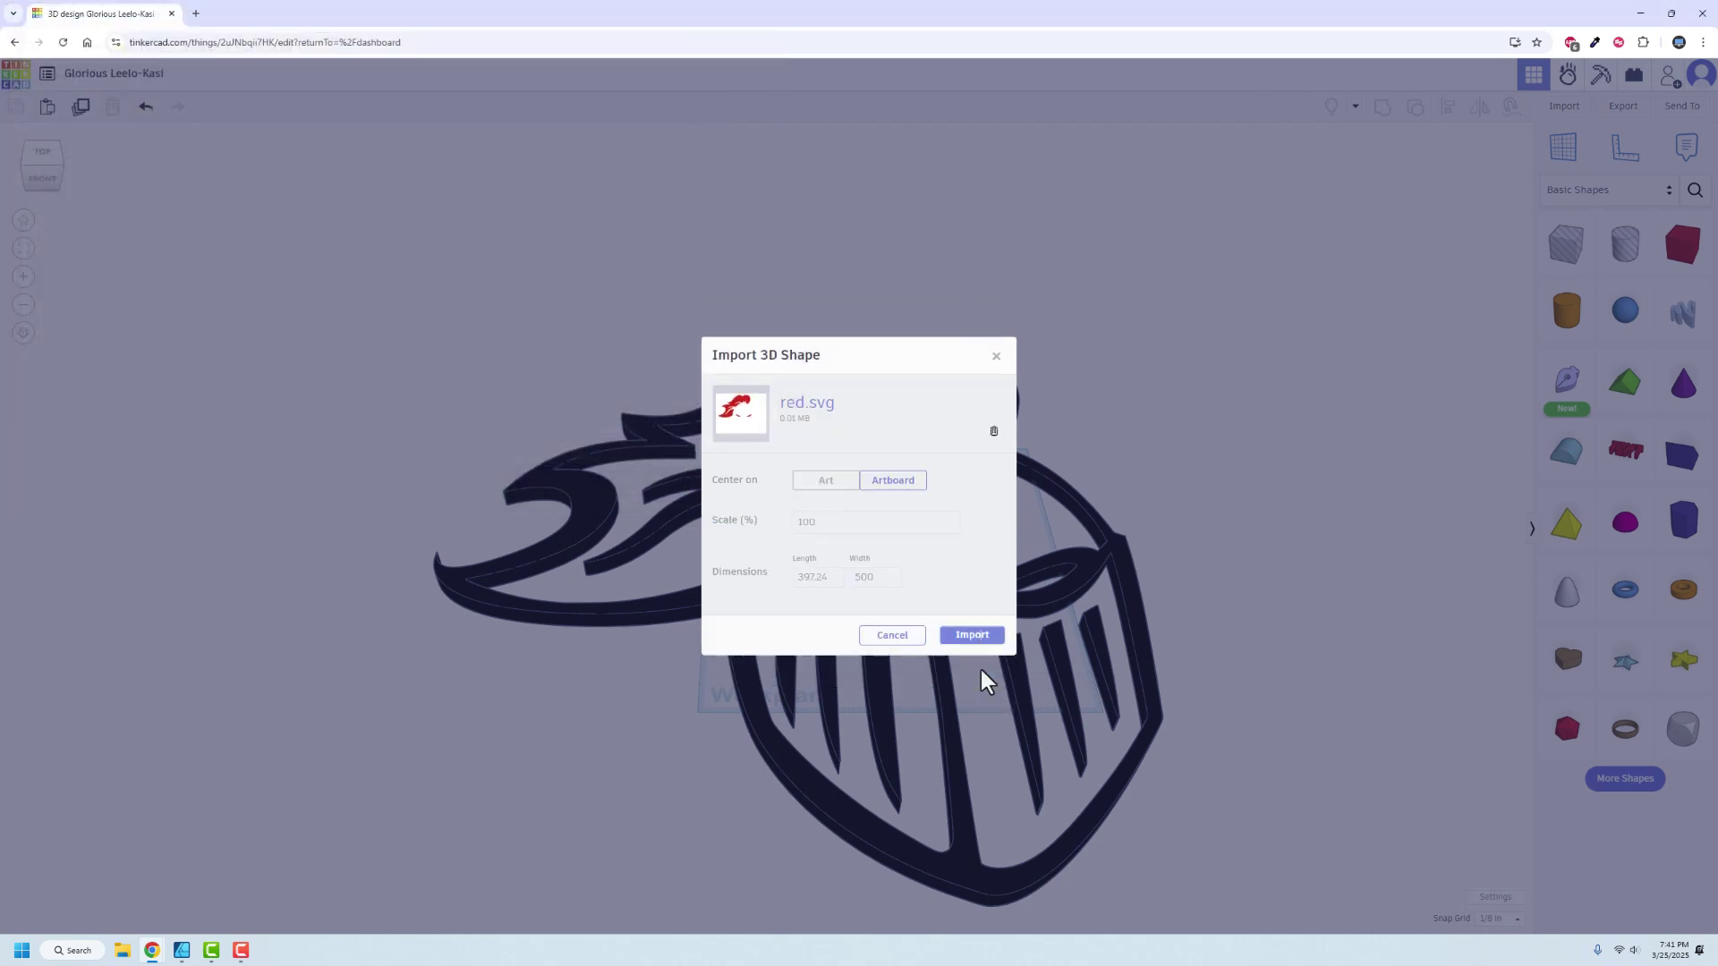
click(972, 637)
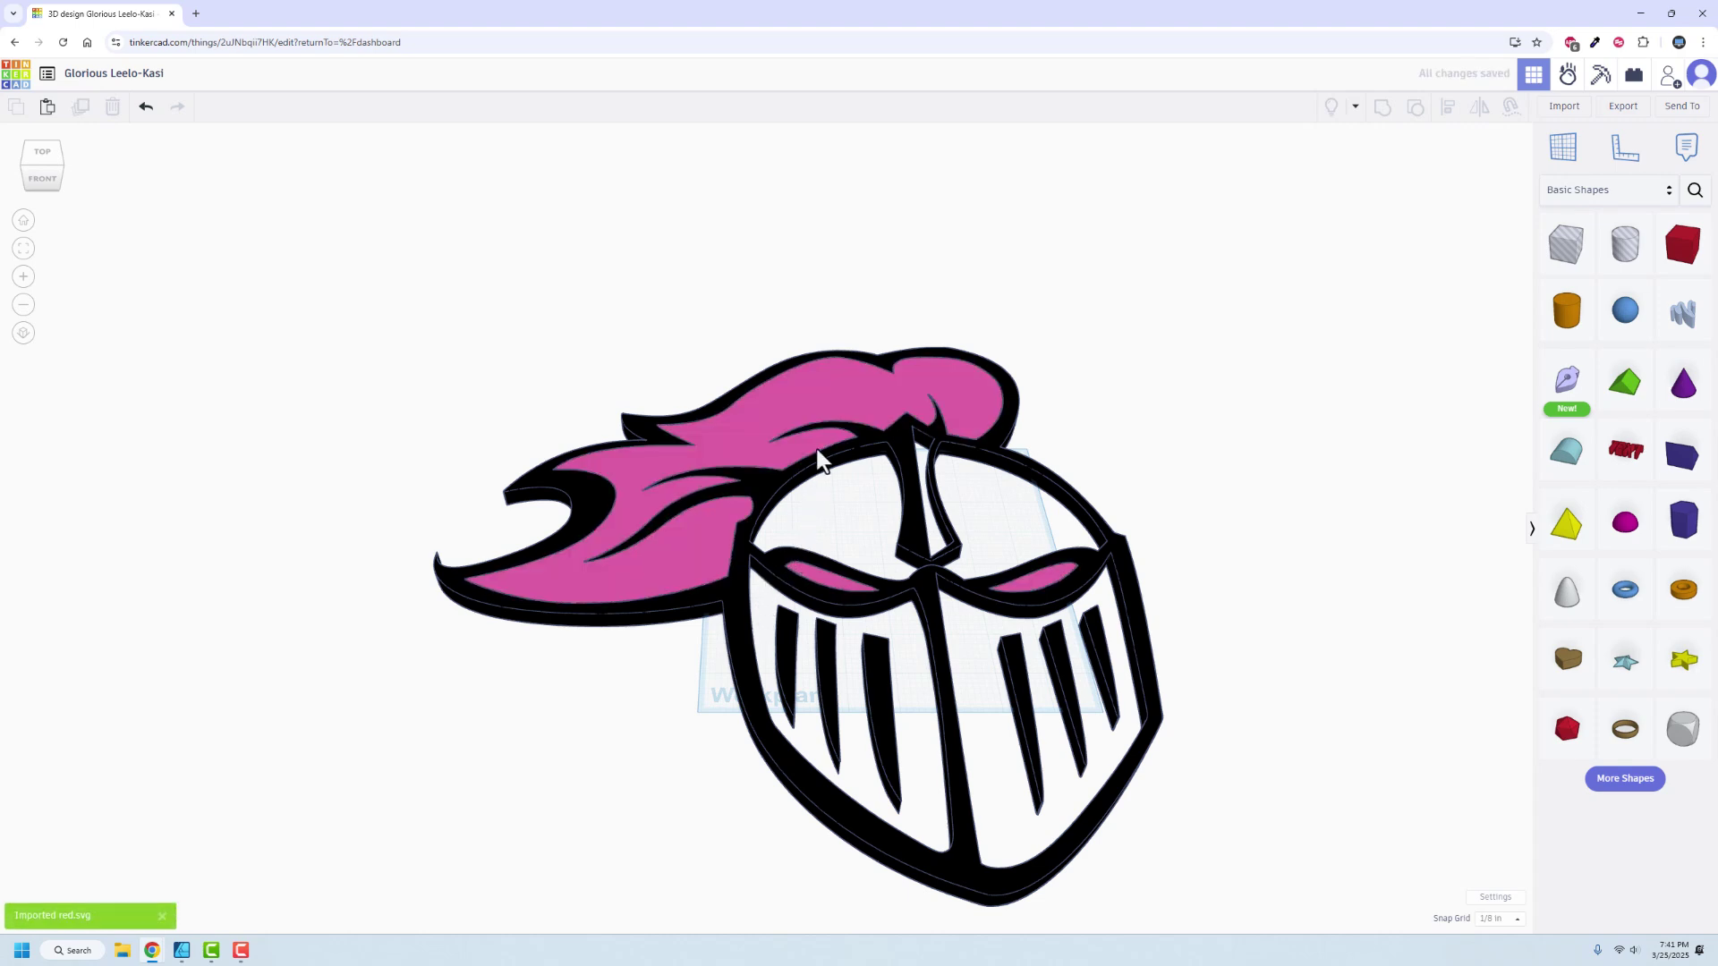
Set the plume shape's solid colour to the red preset
click(770, 417)
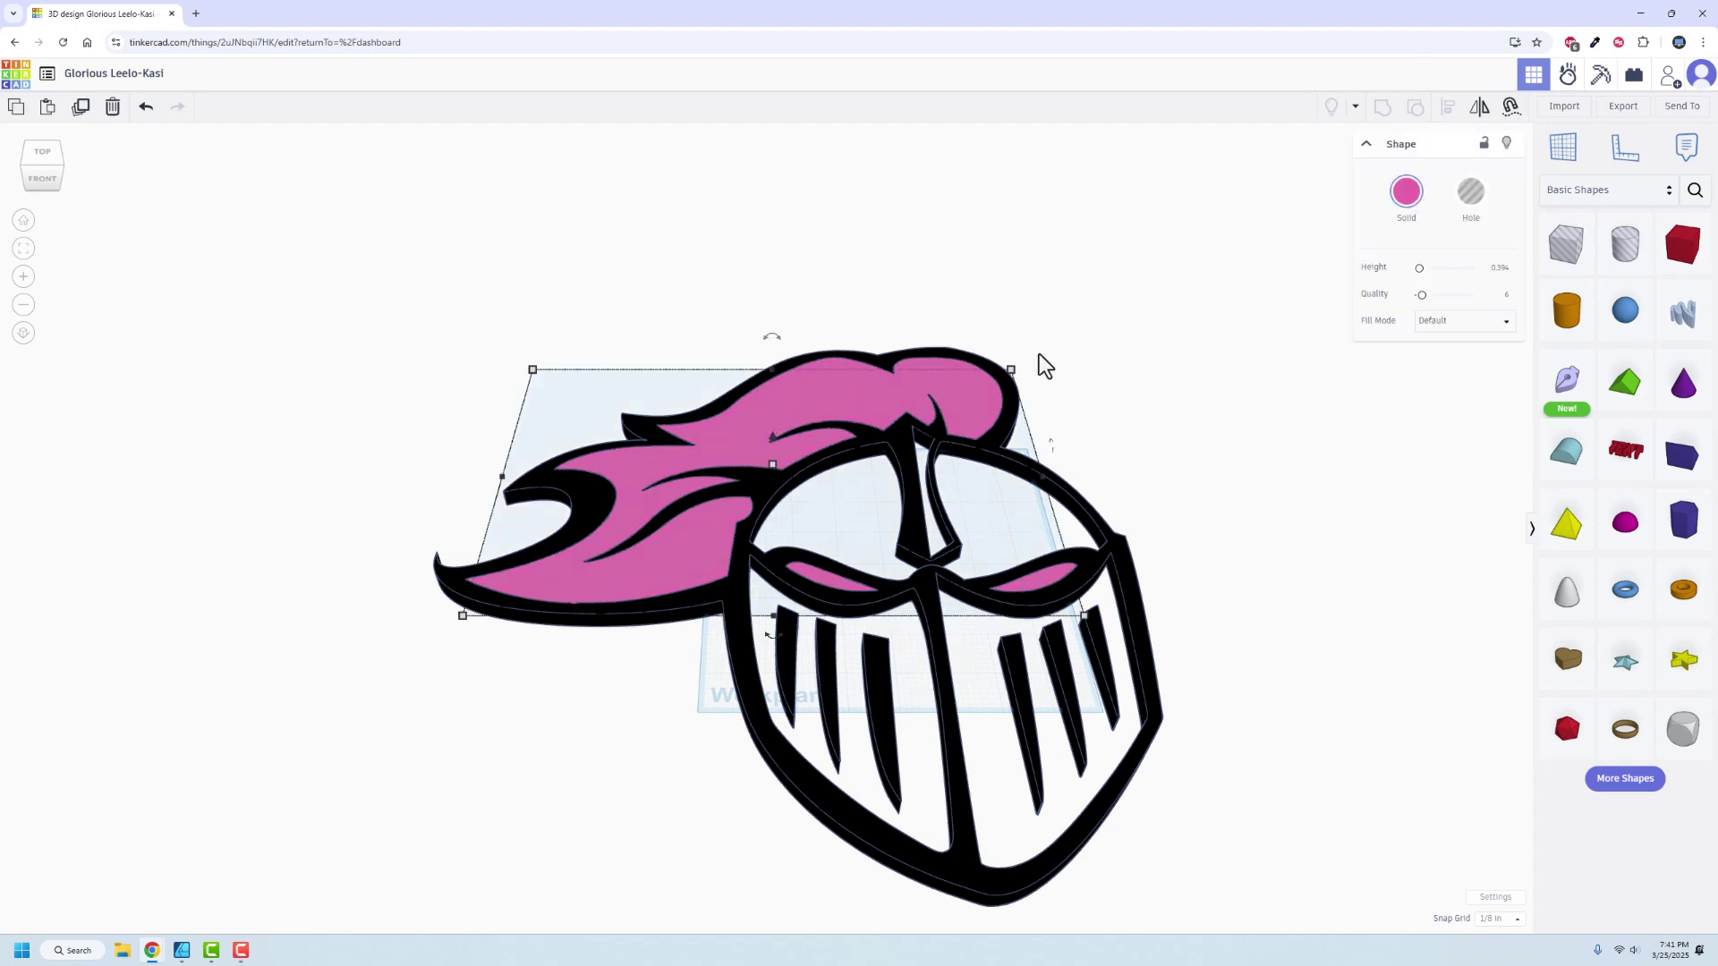
click(1405, 194)
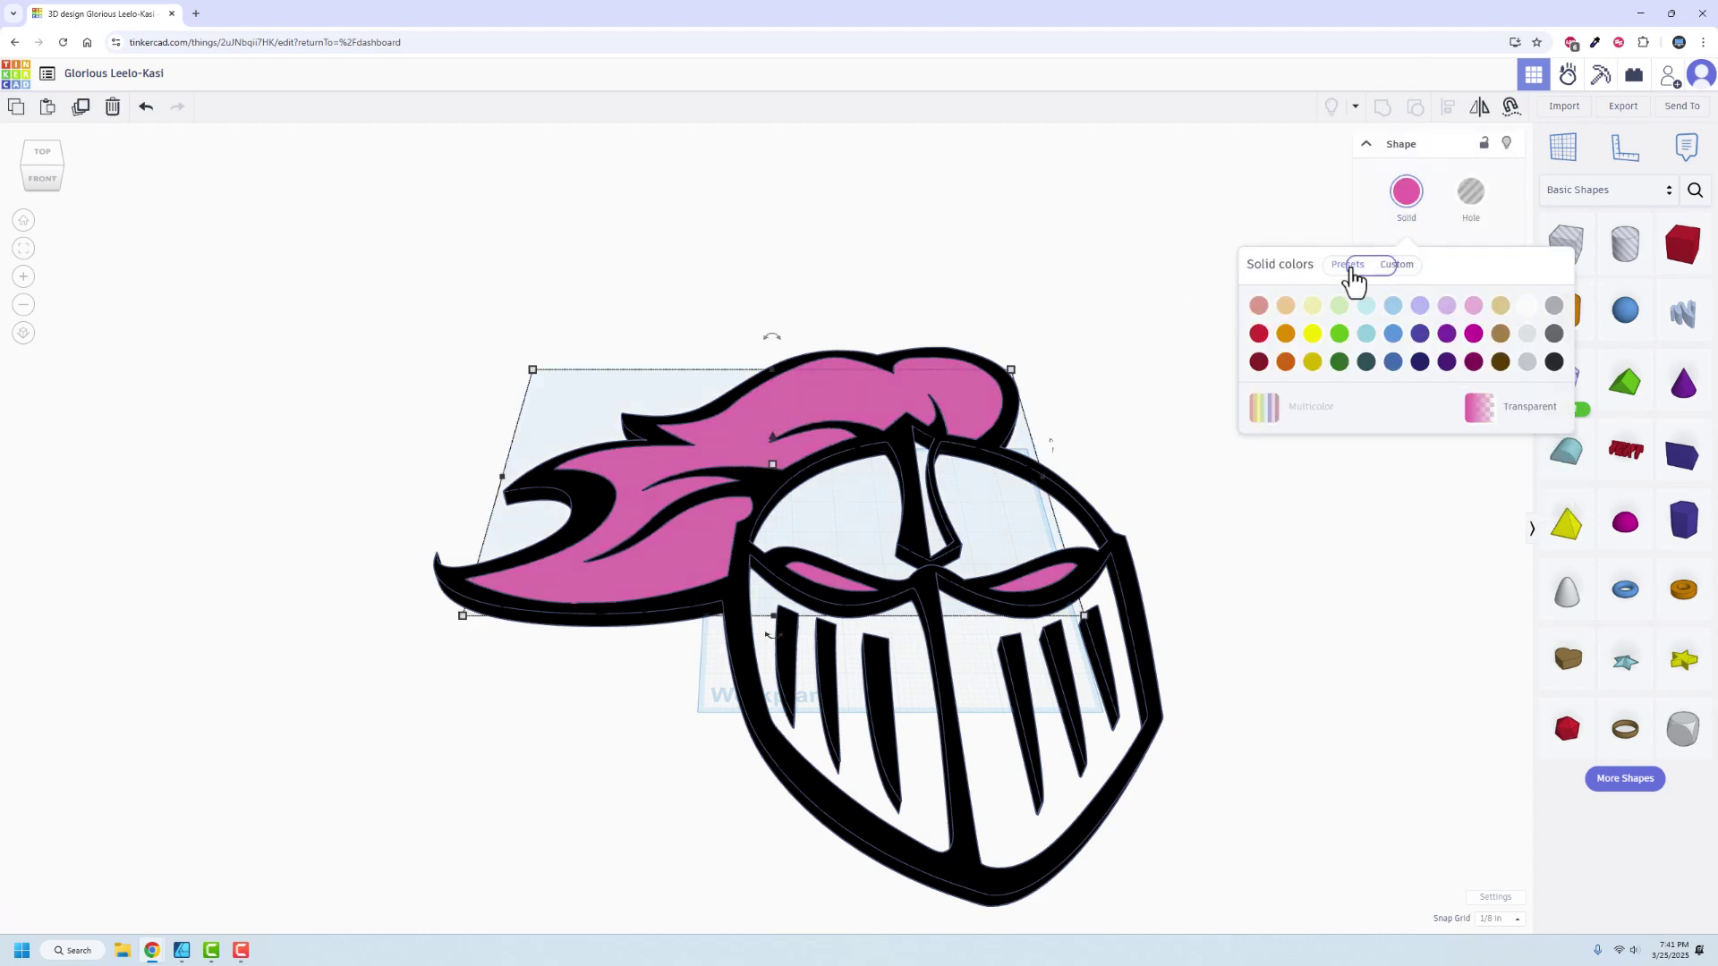
click(1259, 333)
click(477, 270)
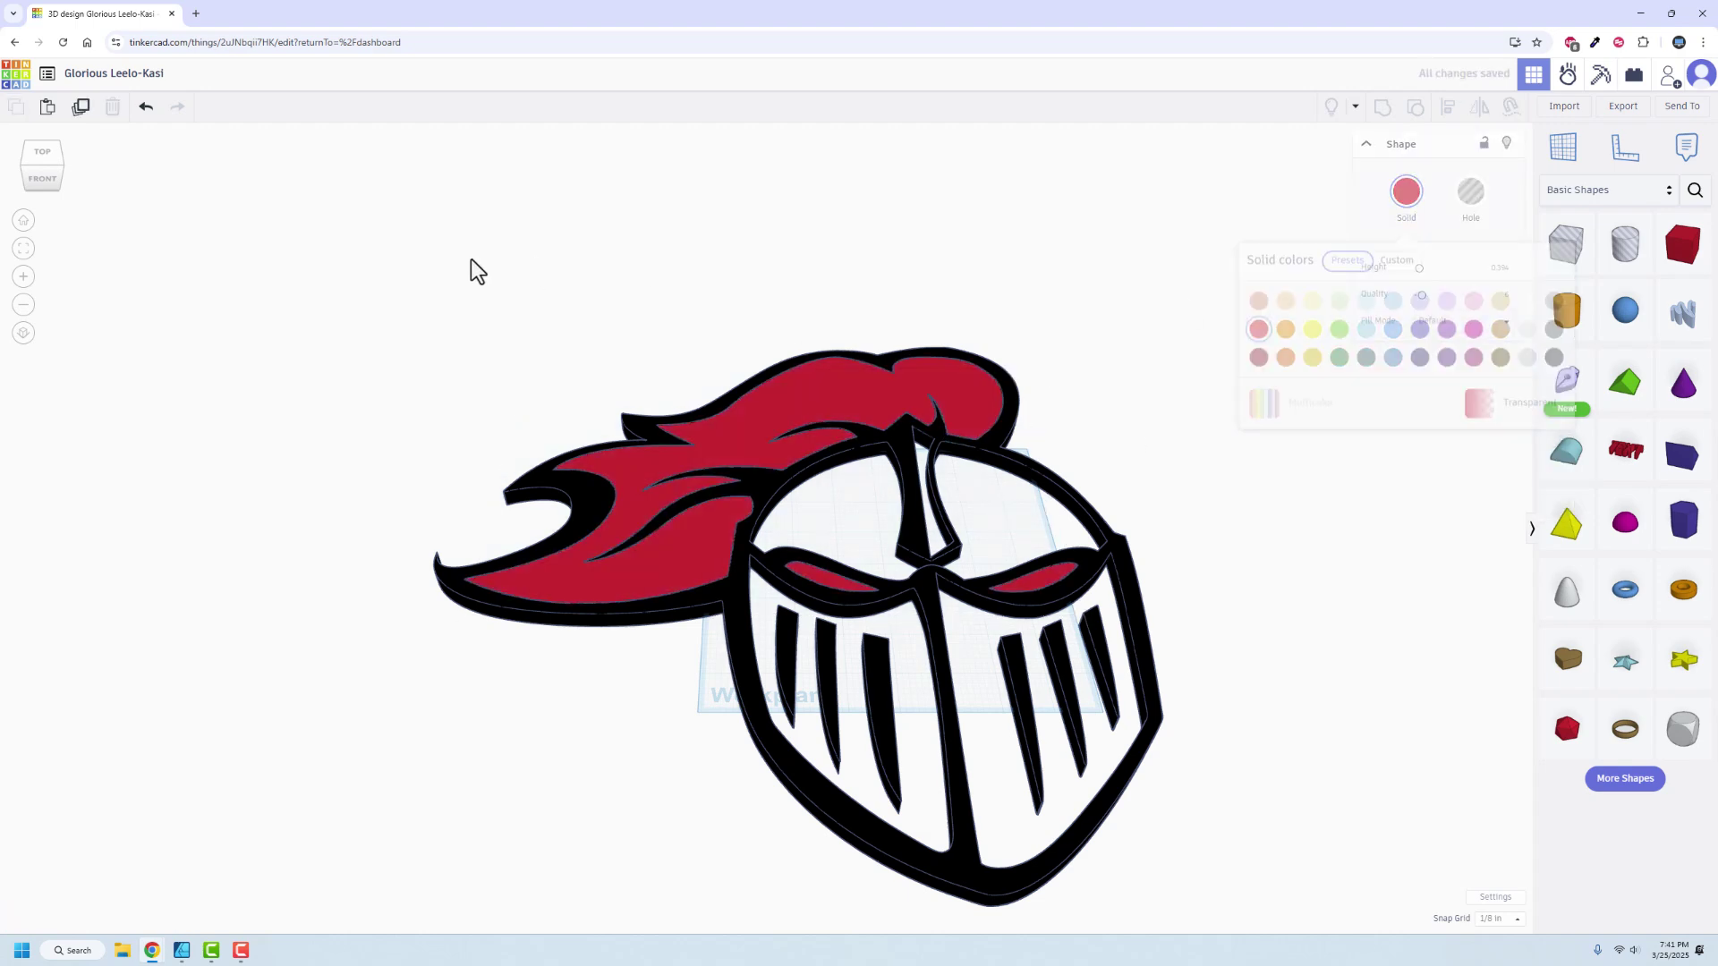
Import white.svg into the Tinkercad design with its Width set to 5000
click(1562, 108)
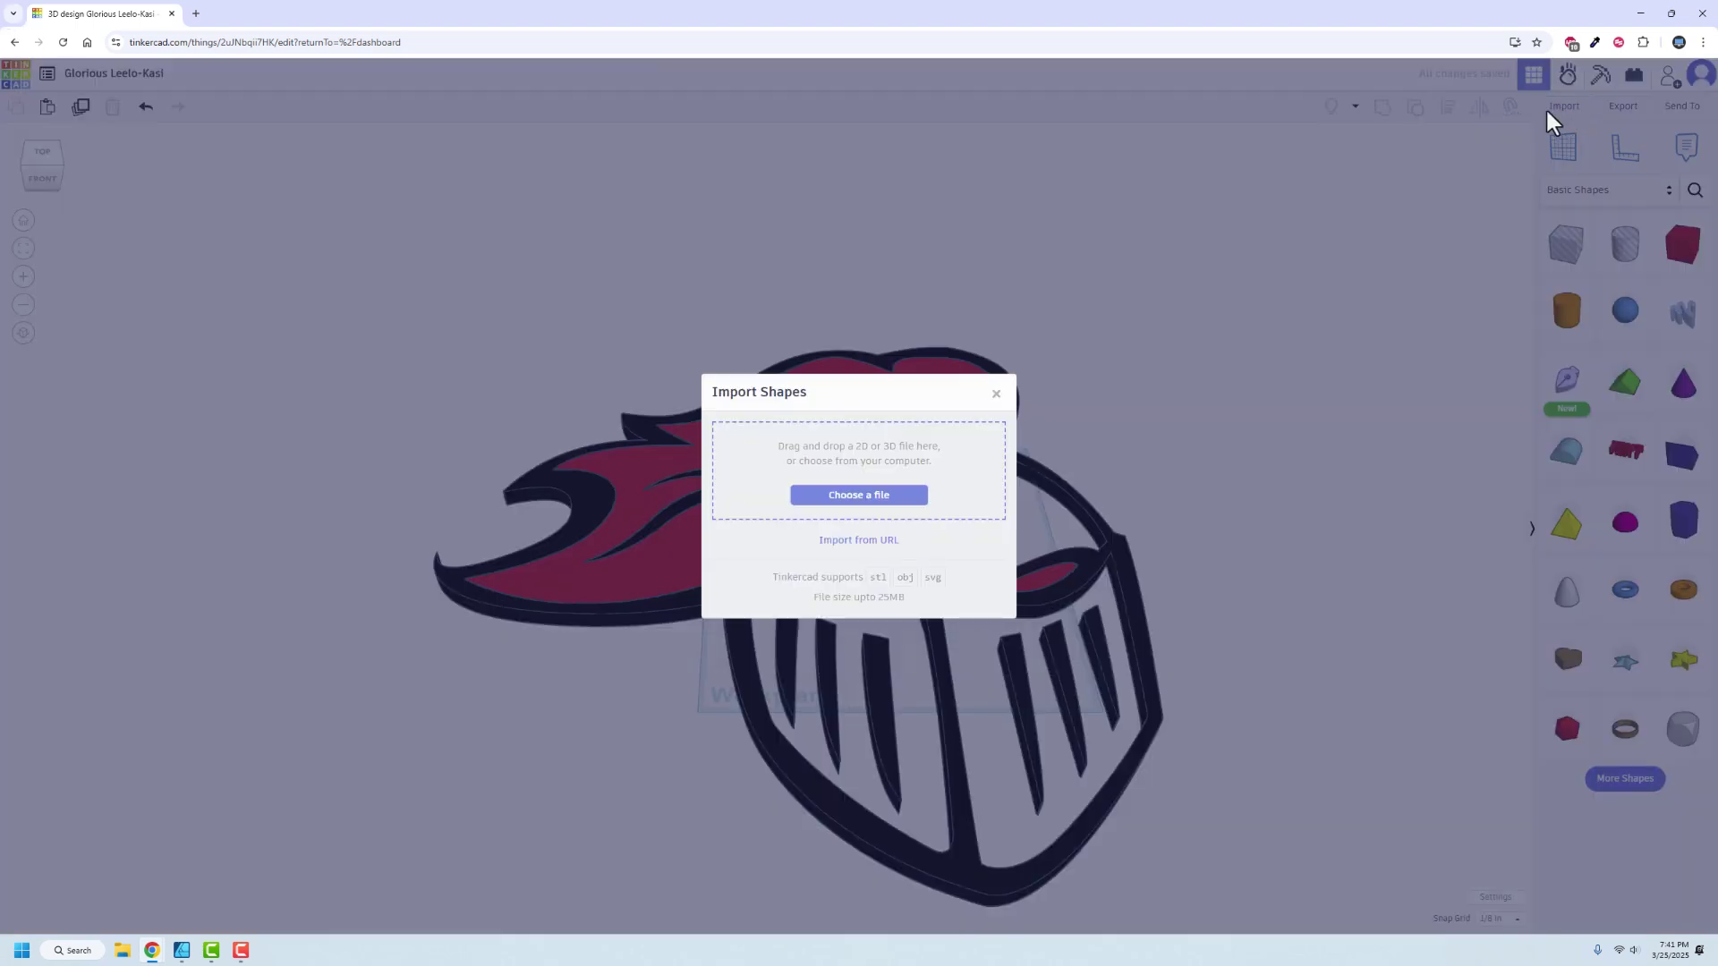
click(856, 497)
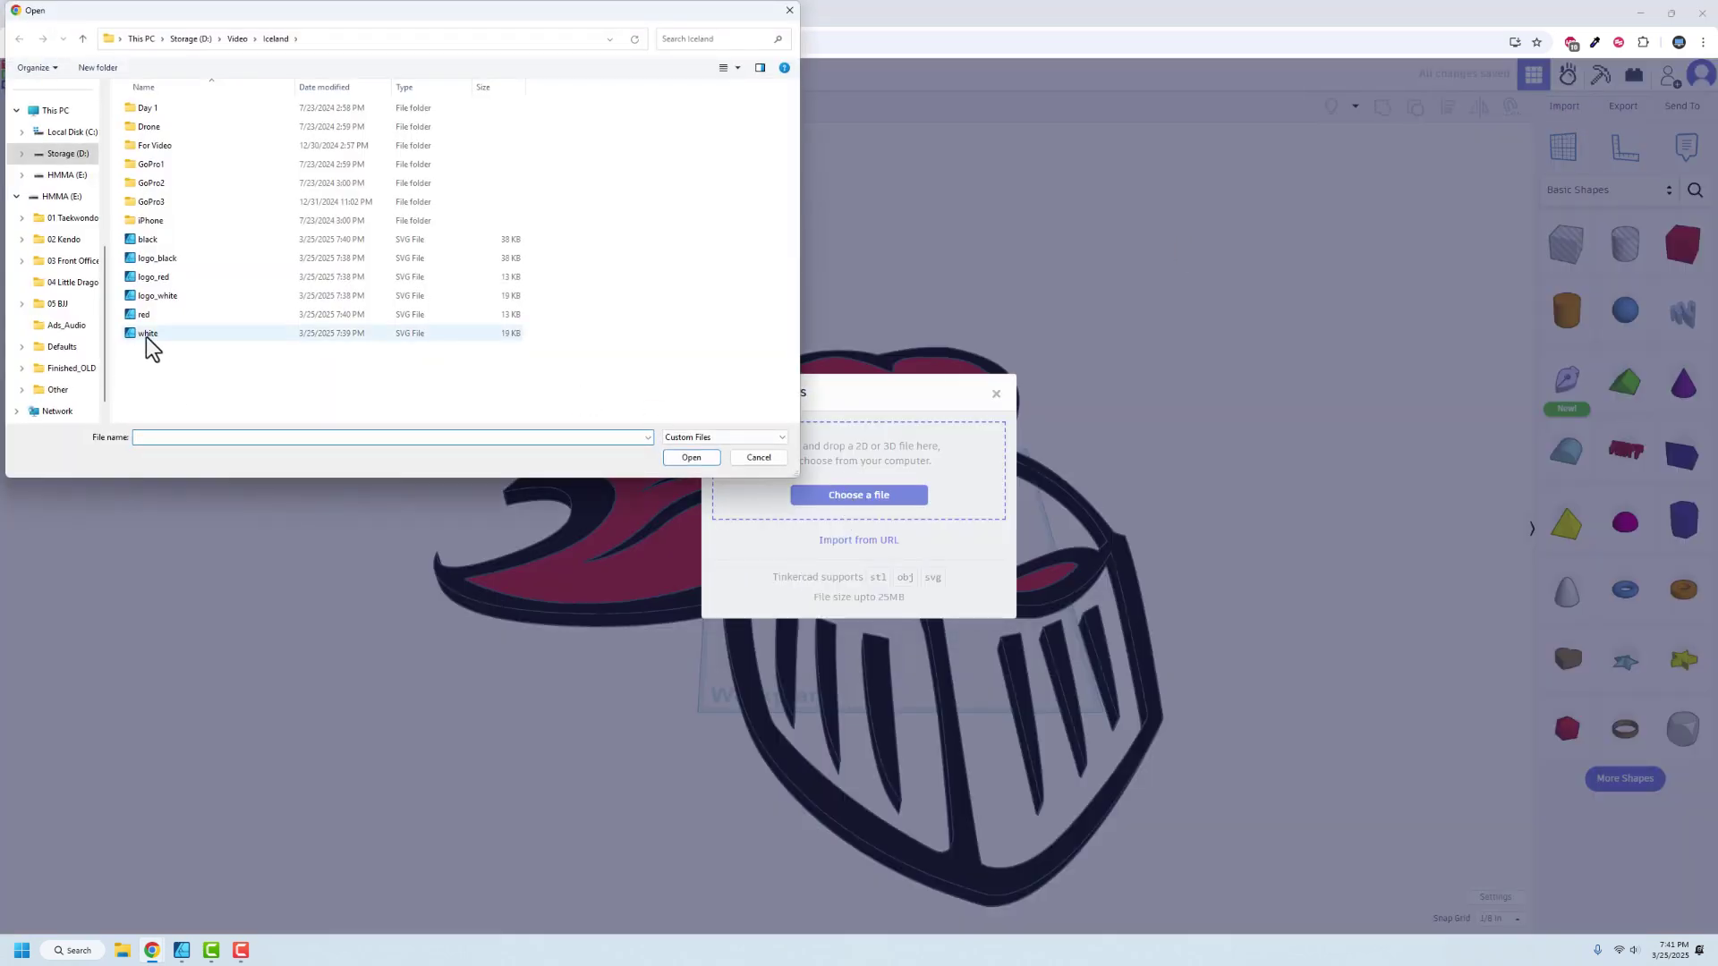
click(148, 337)
click(690, 457)
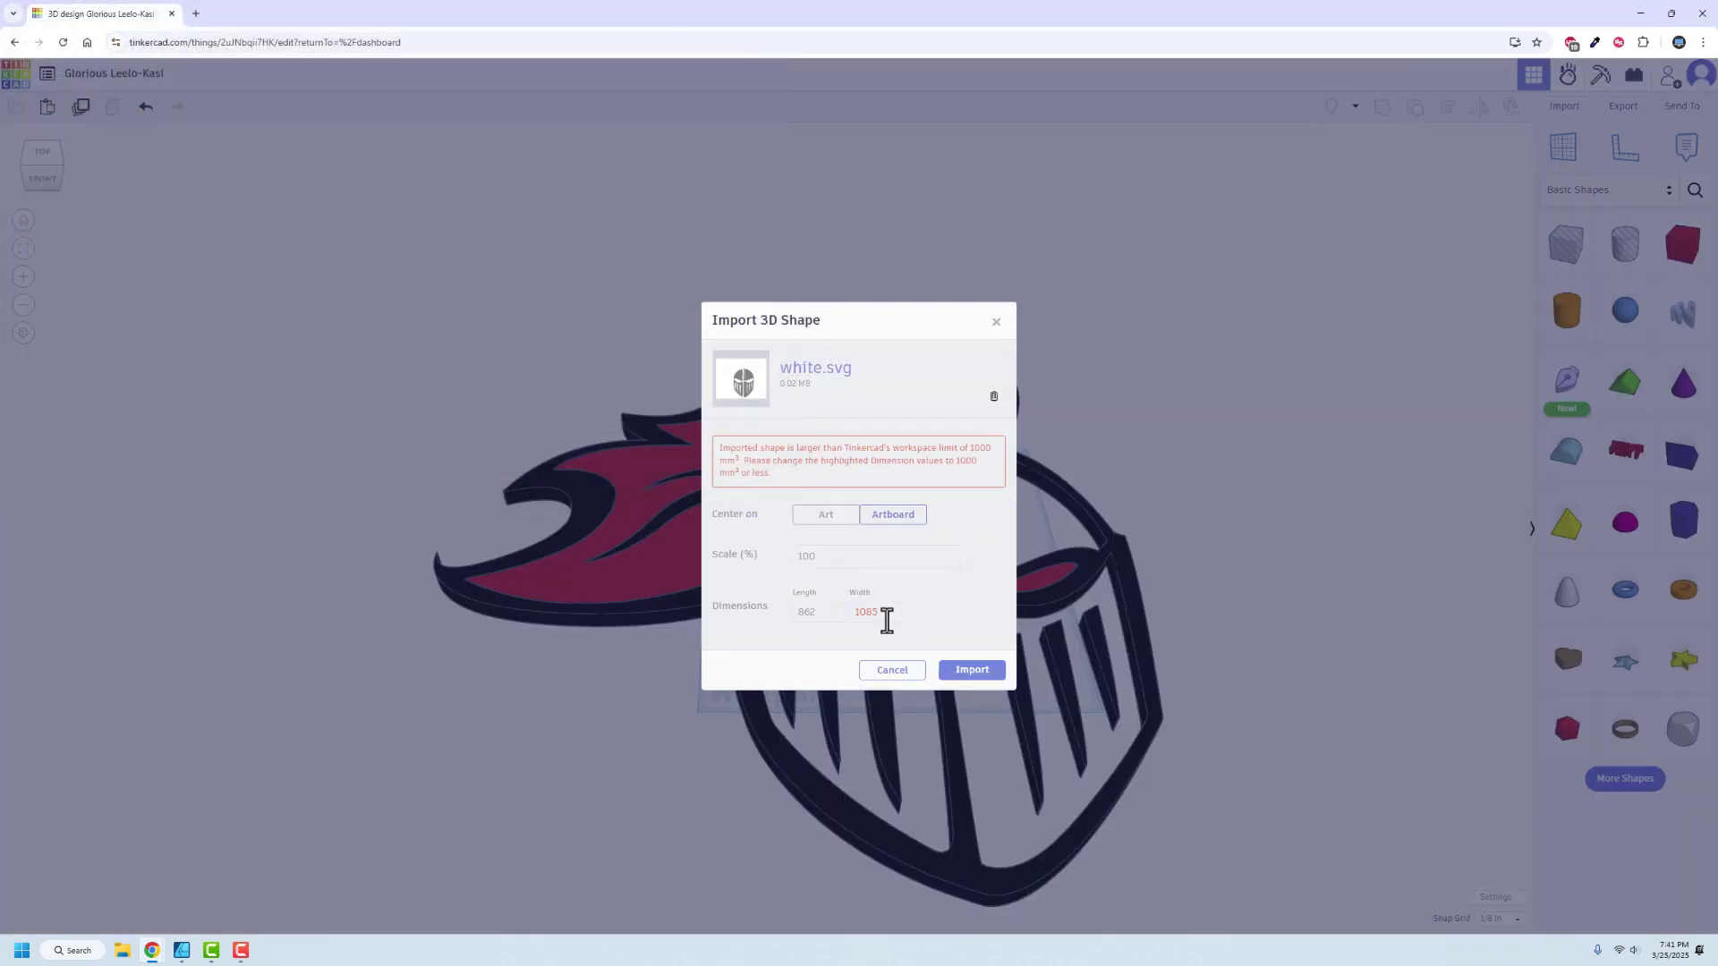
double_click(885, 621)
text(5000)
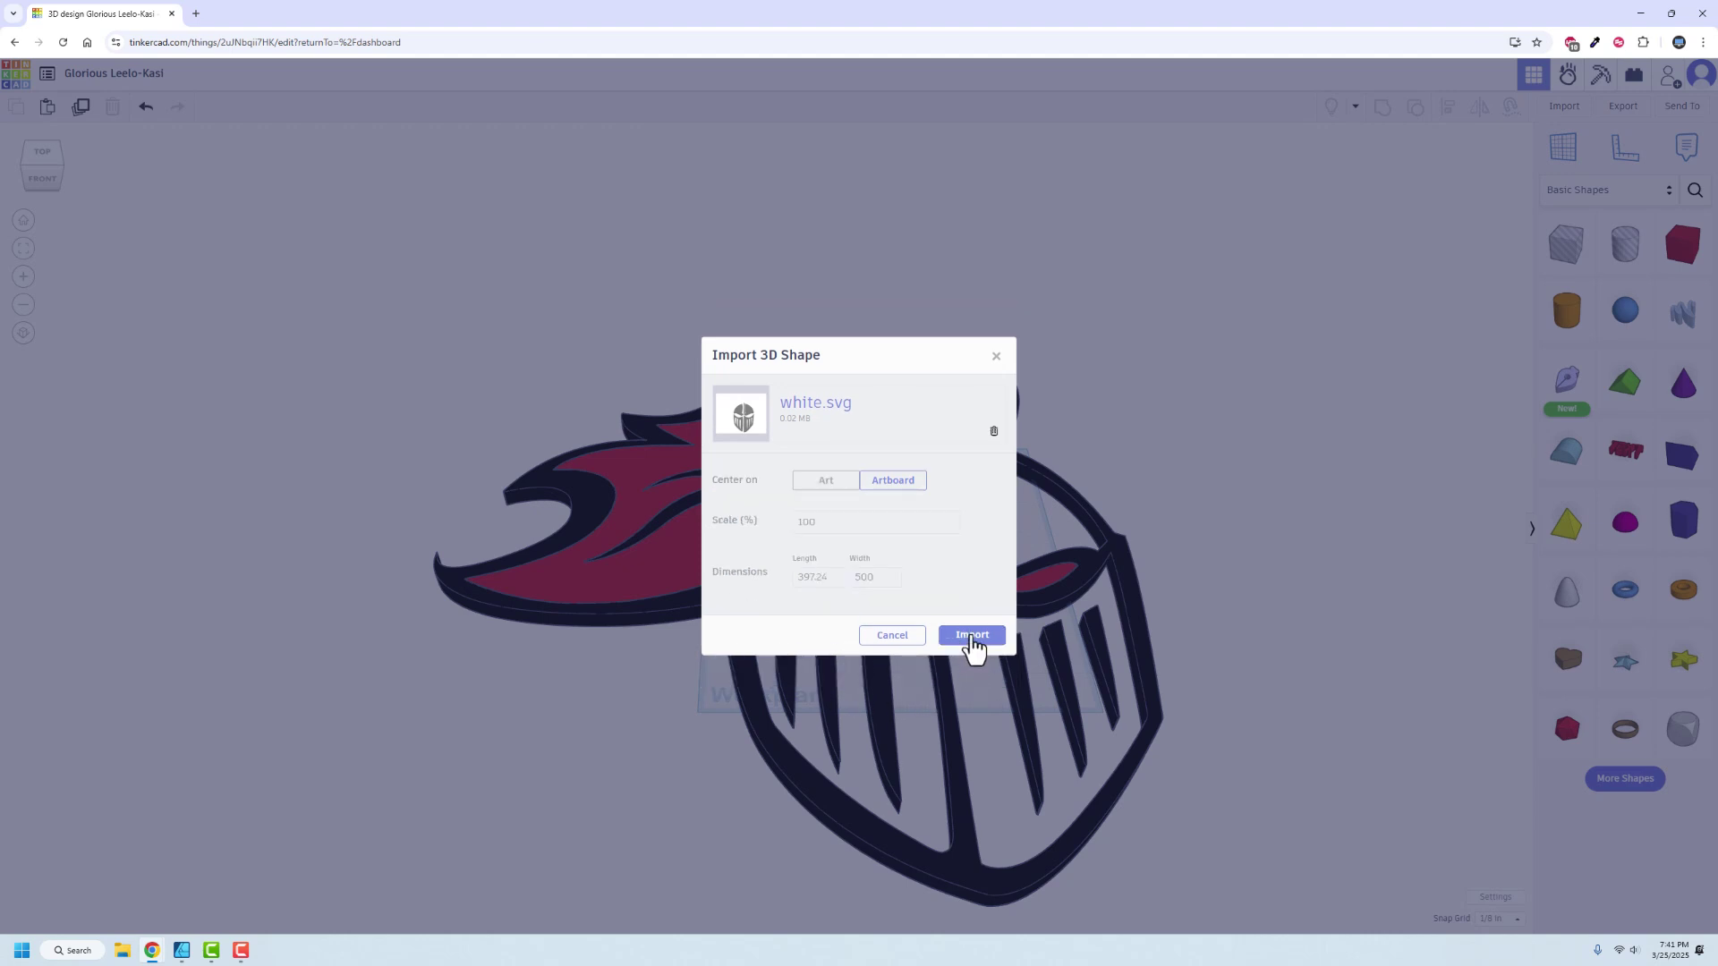
click(971, 669)
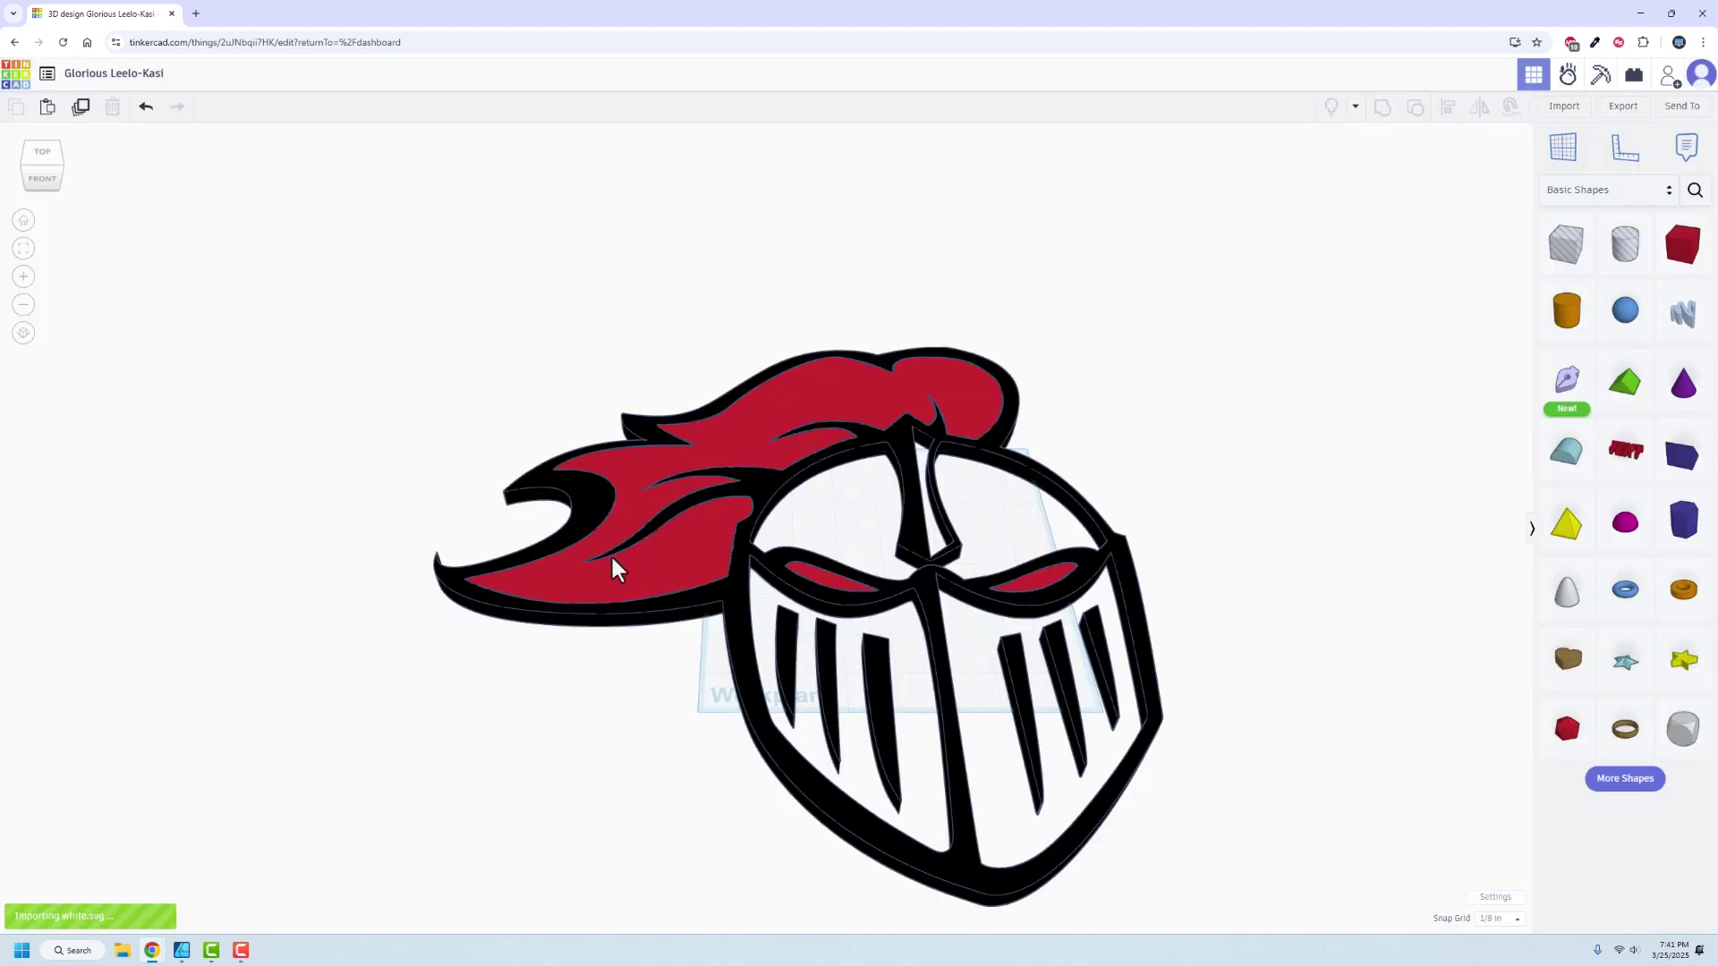
Recolour the imported helmet shape with the white Solid preset
click(499, 720)
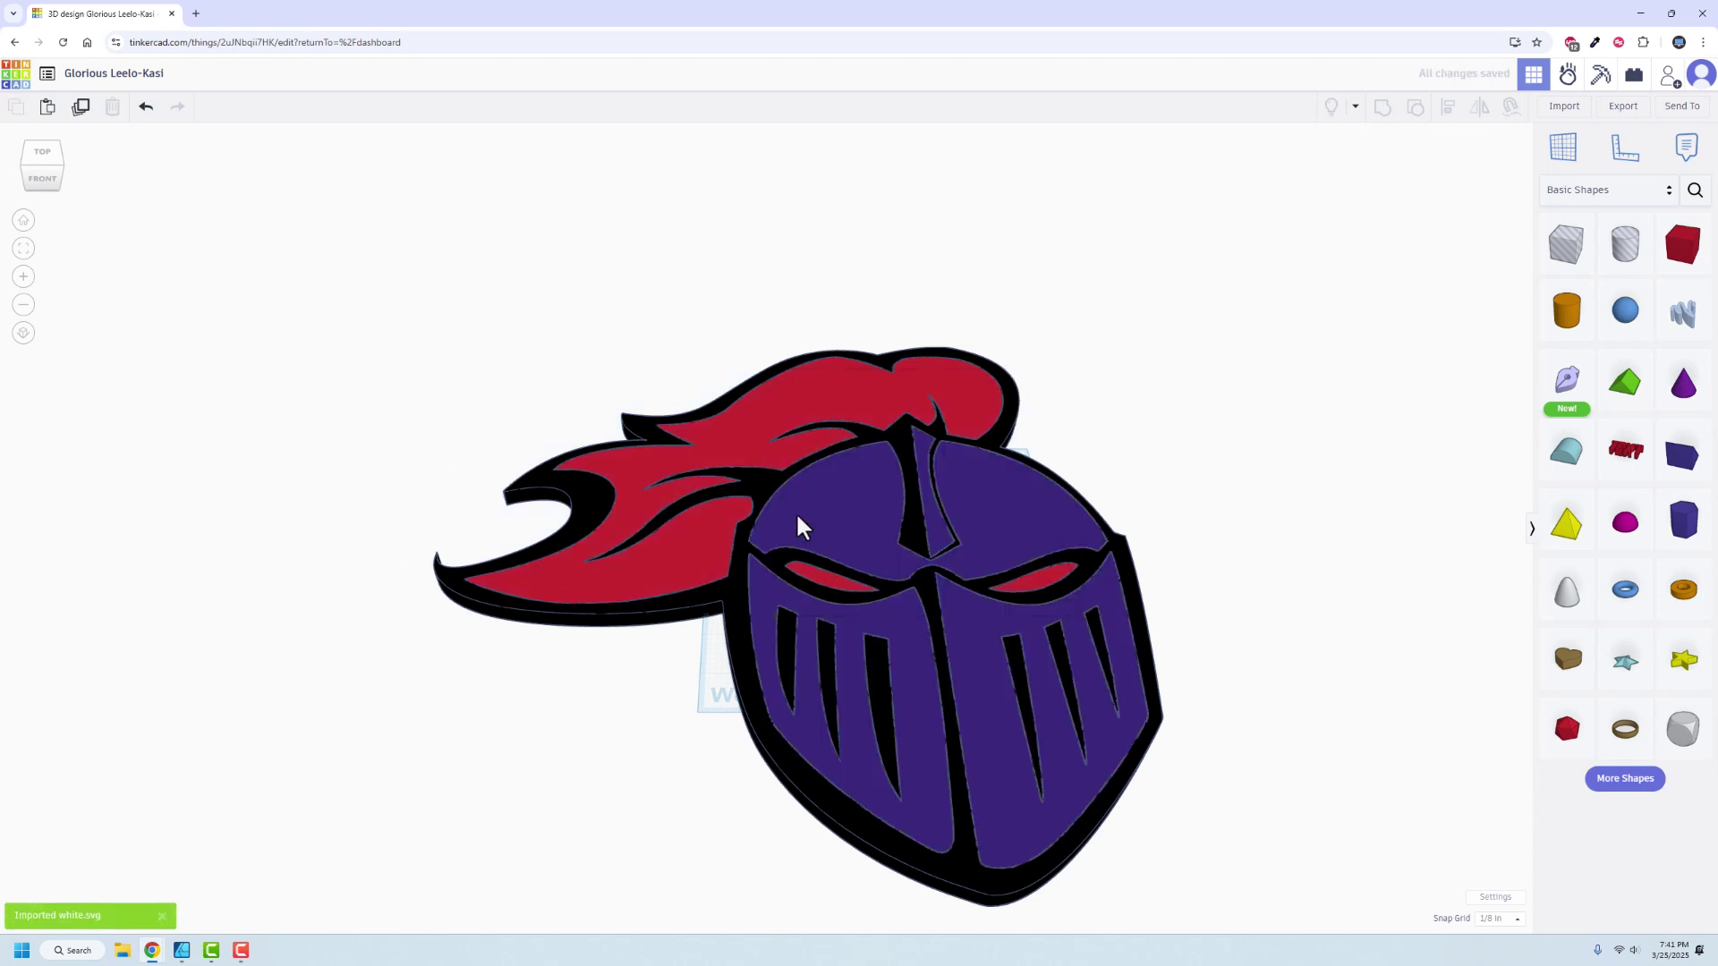
click(844, 510)
click(1423, 205)
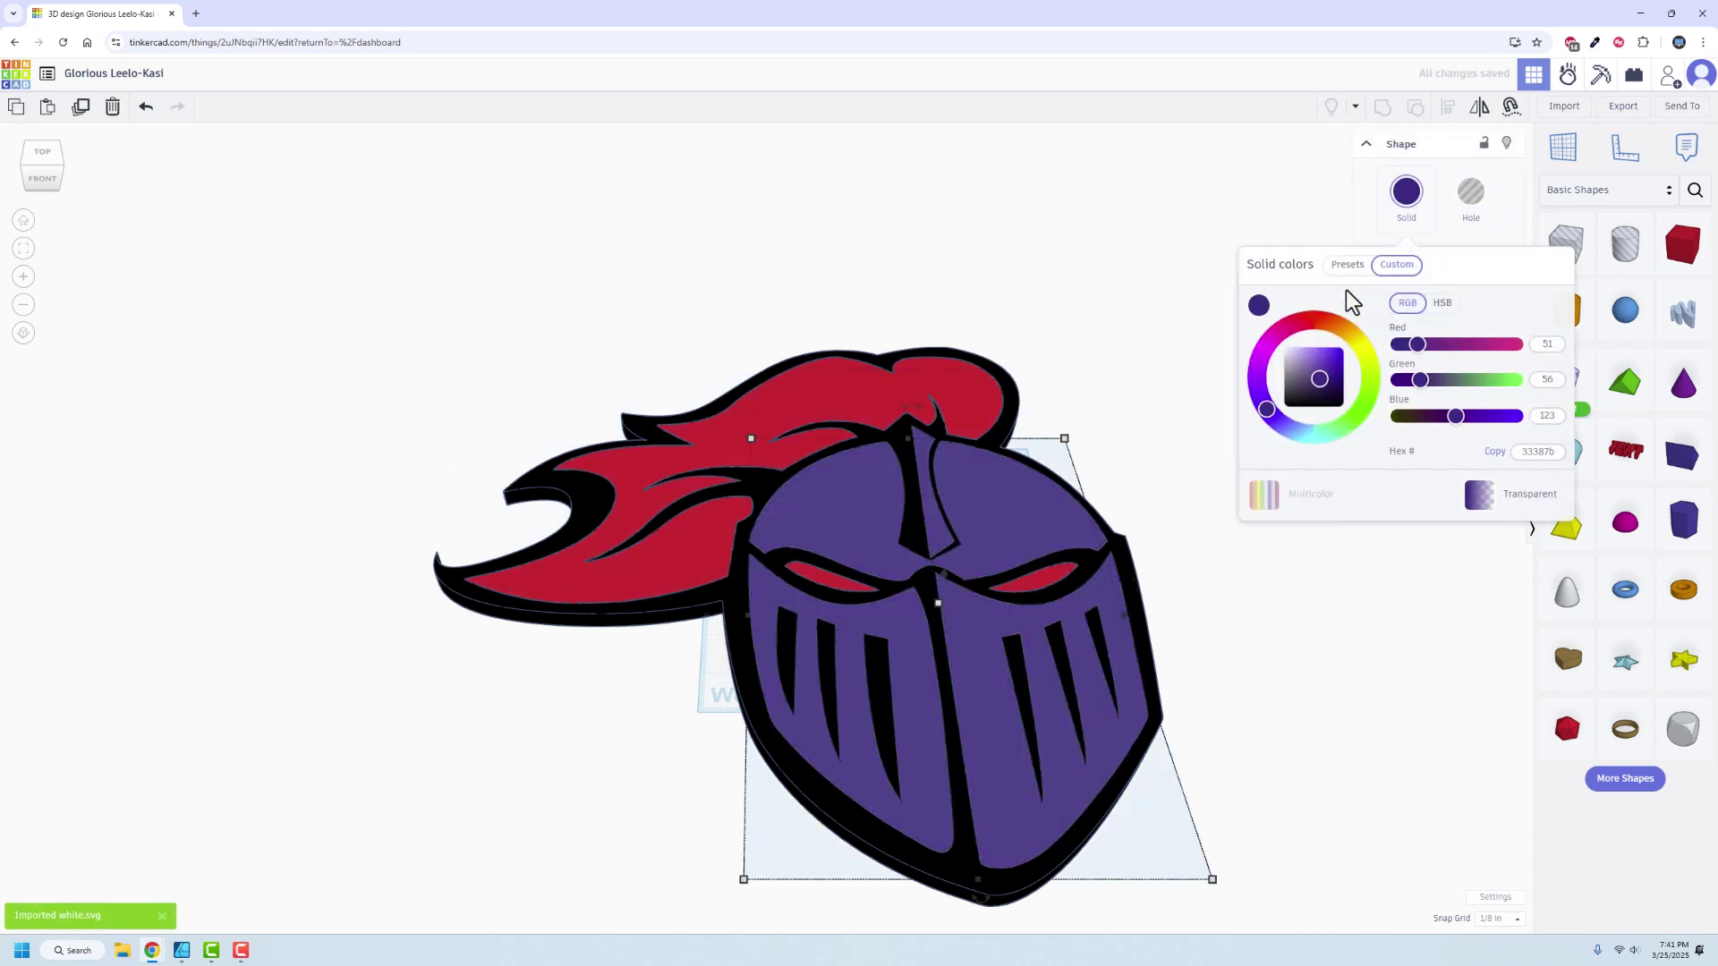
click(1347, 265)
click(1528, 307)
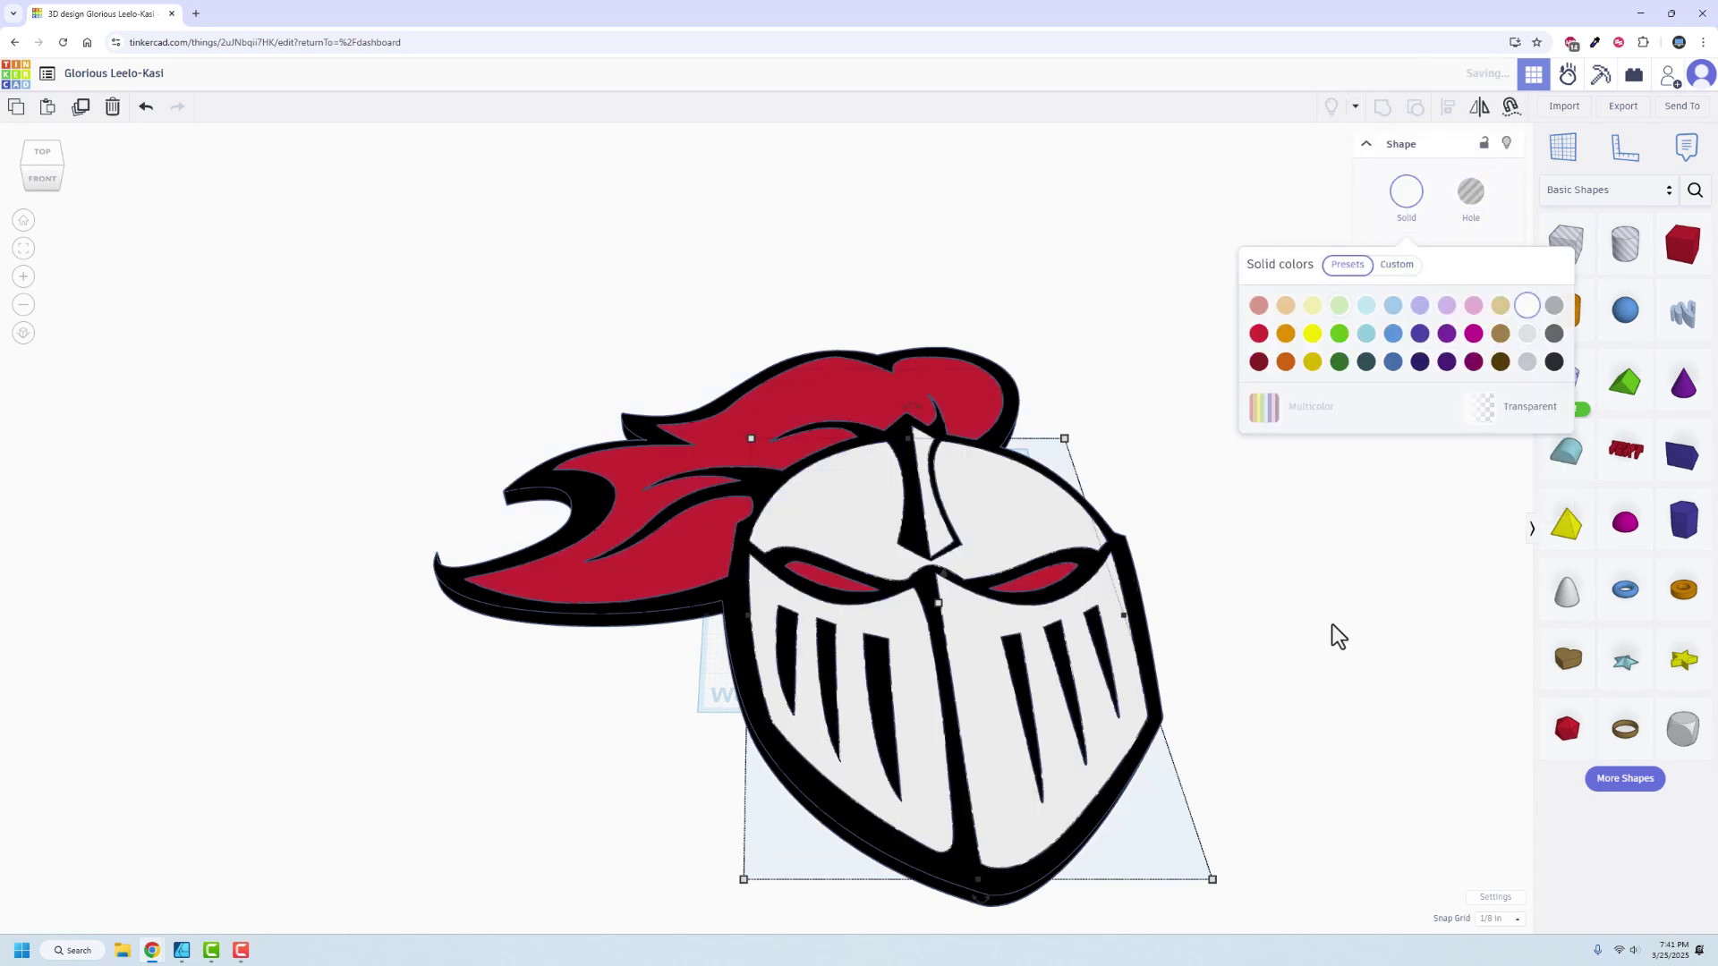
click(1307, 572)
right_drag(1296, 556, 1304, 436)
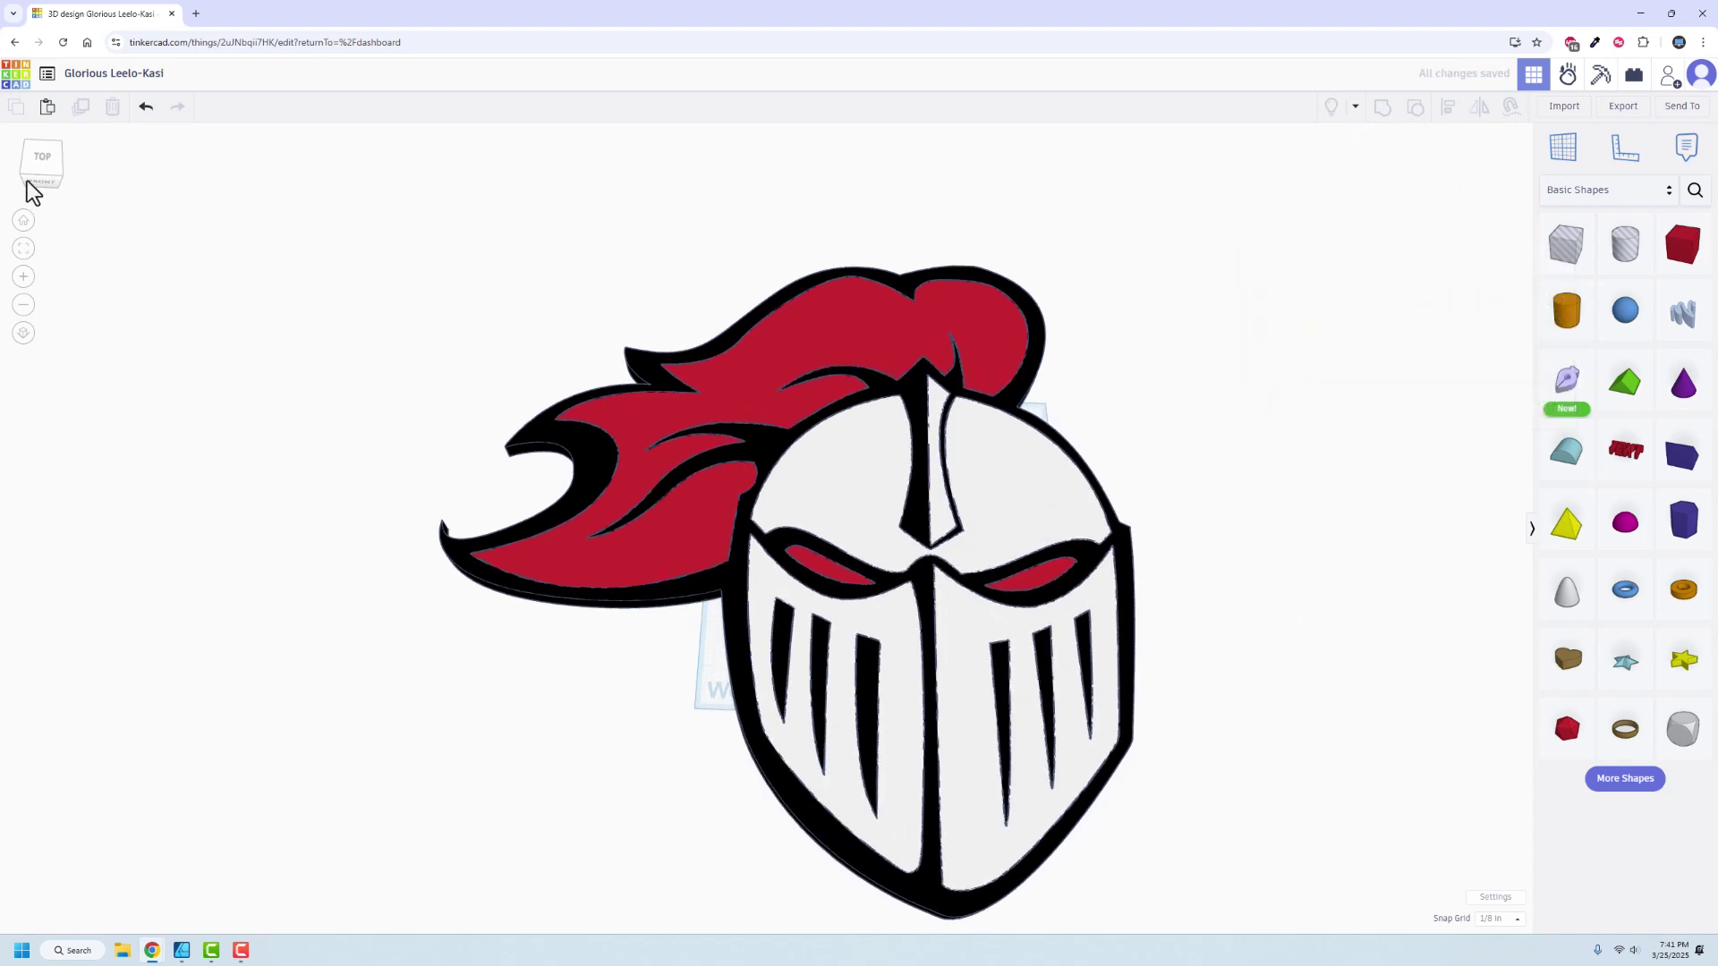
click(43, 157)
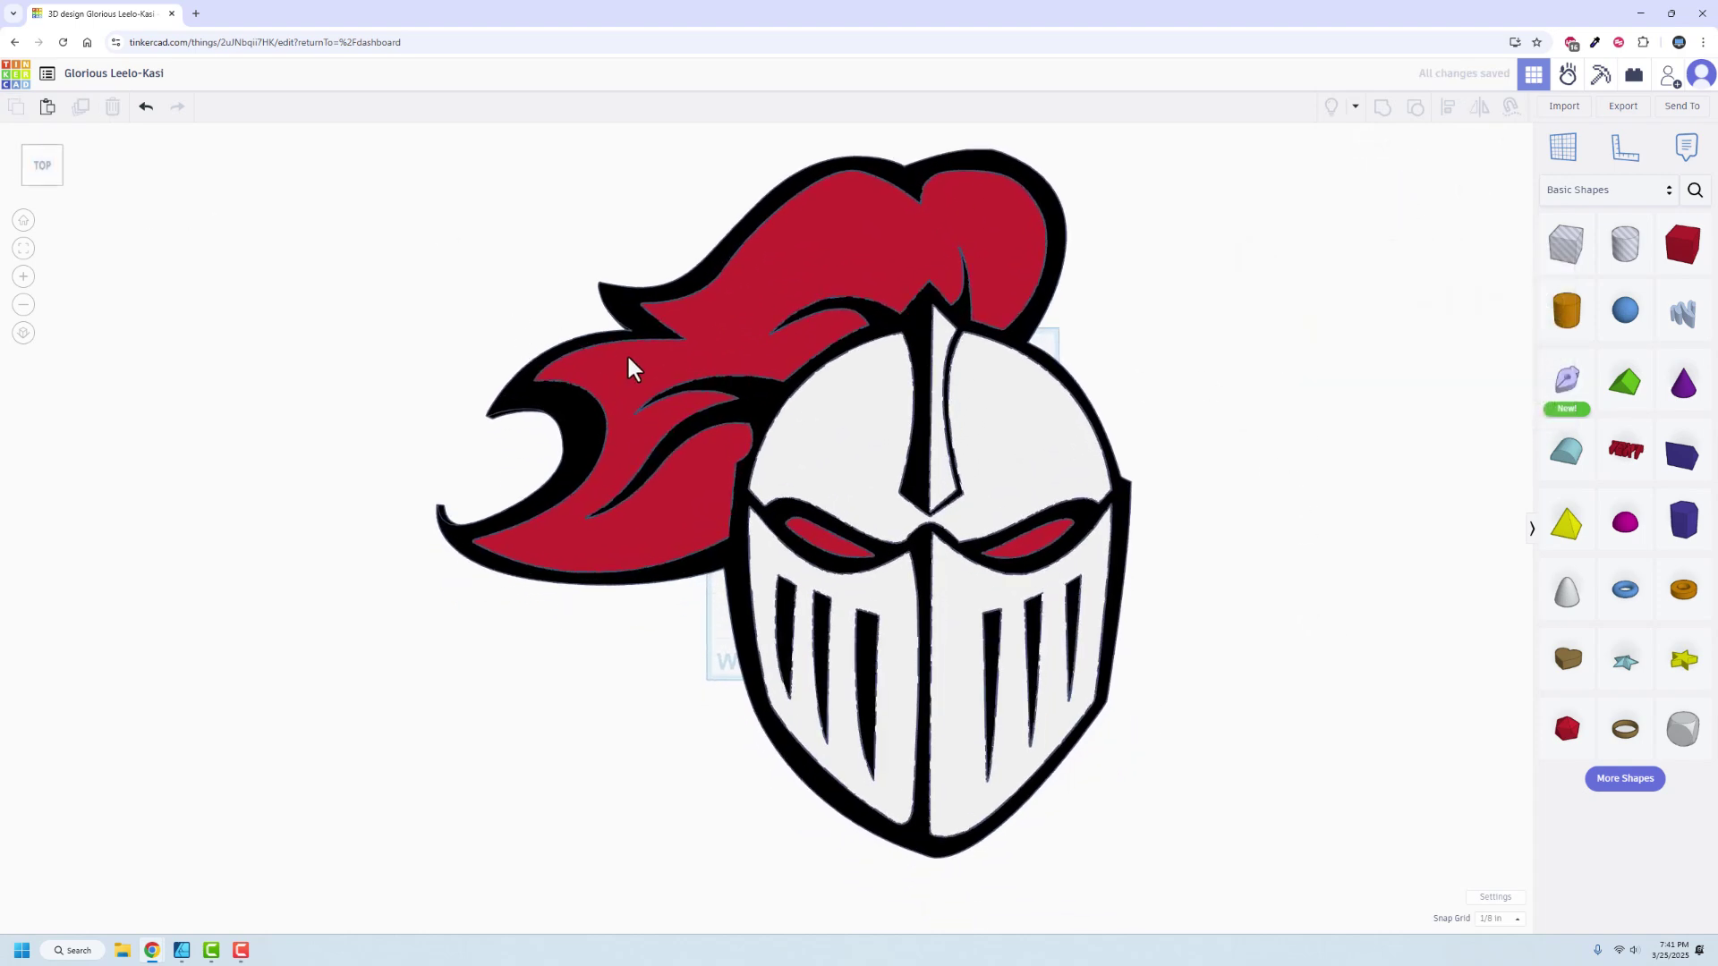
scroll(778, 594, up, 5)
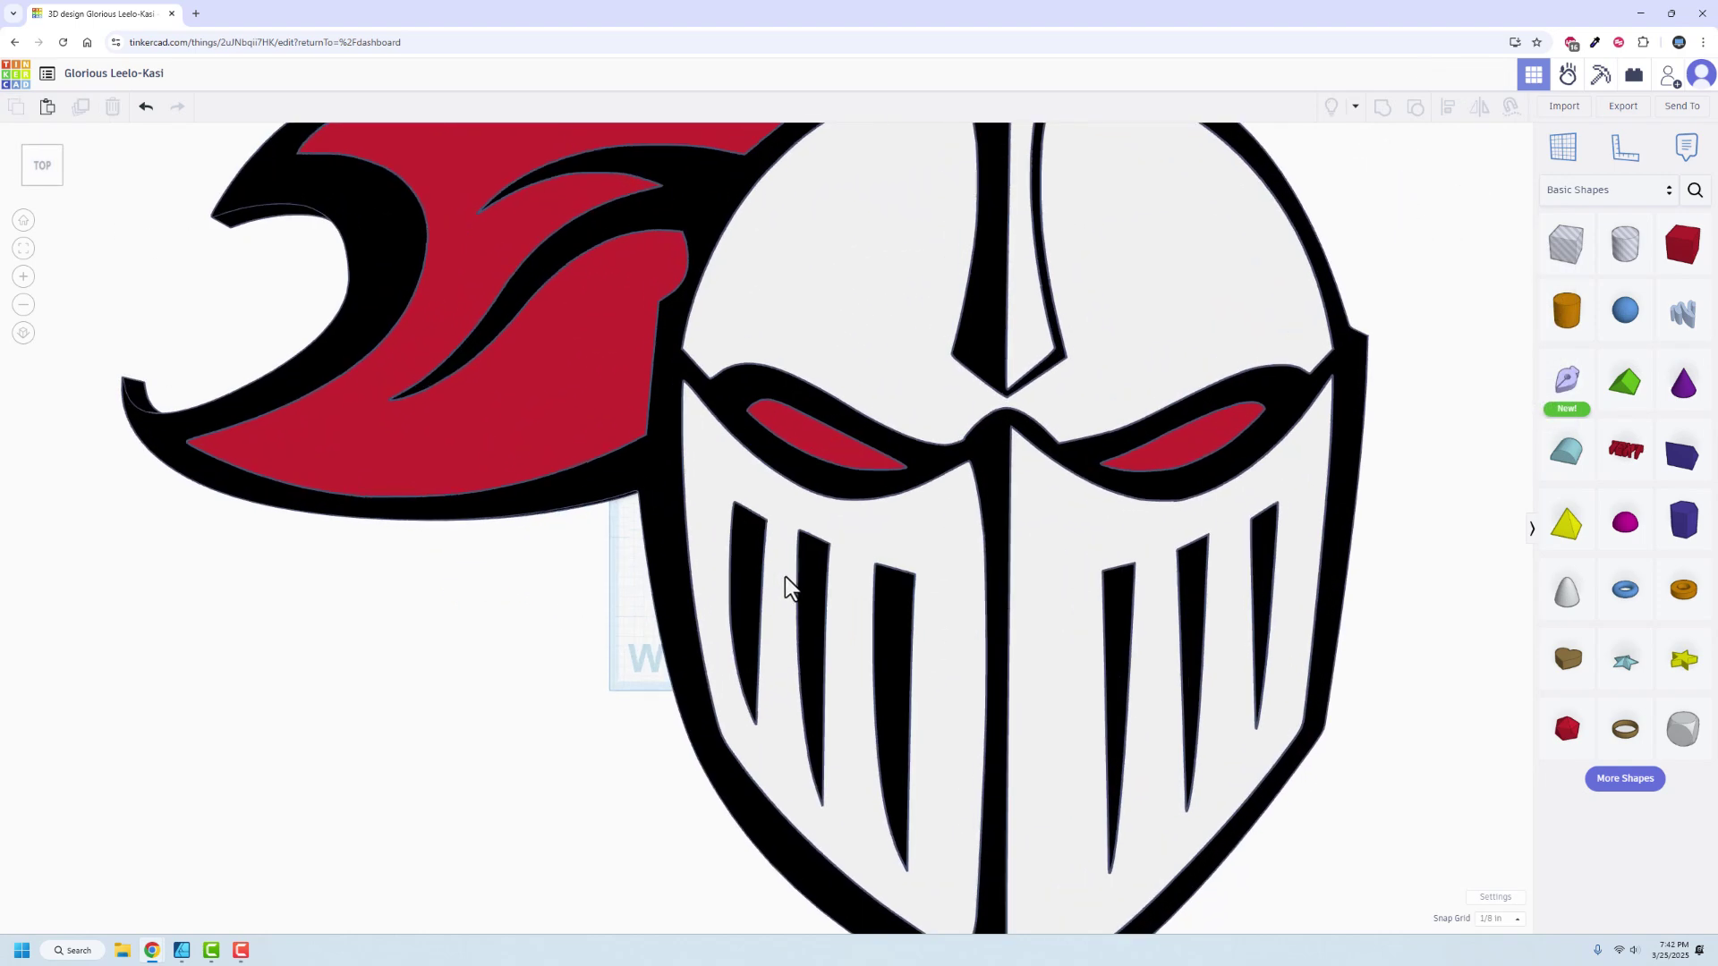
scroll(785, 586, up, 6)
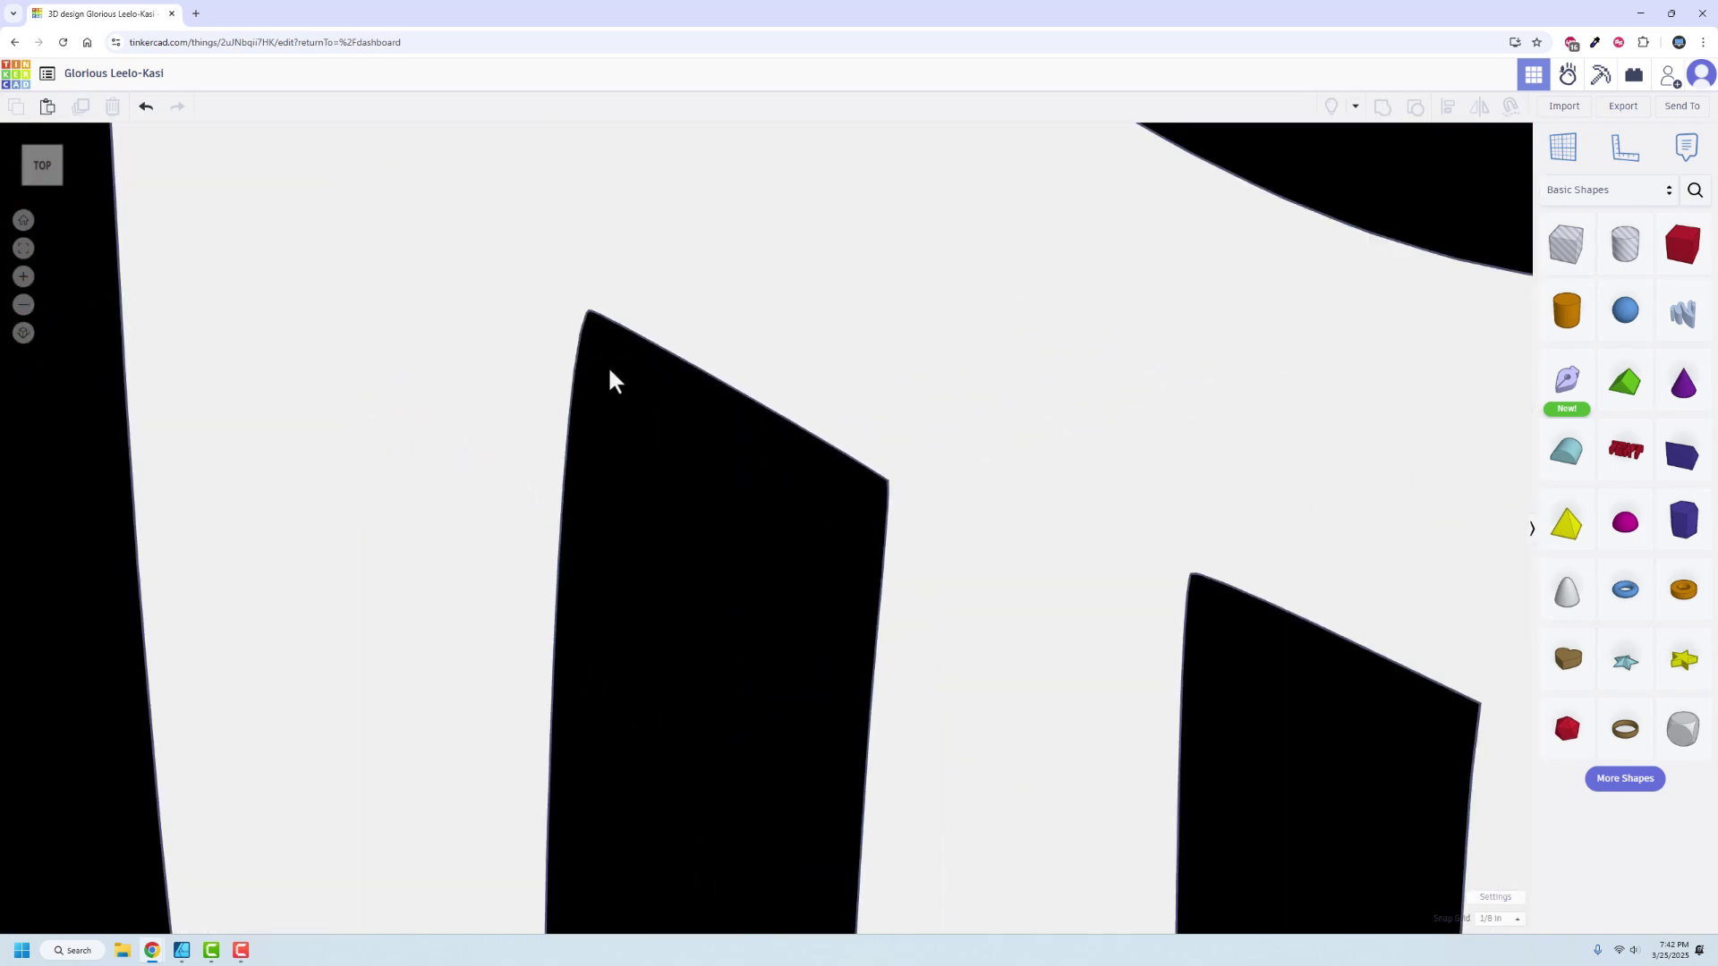
scroll(885, 483, down, 6)
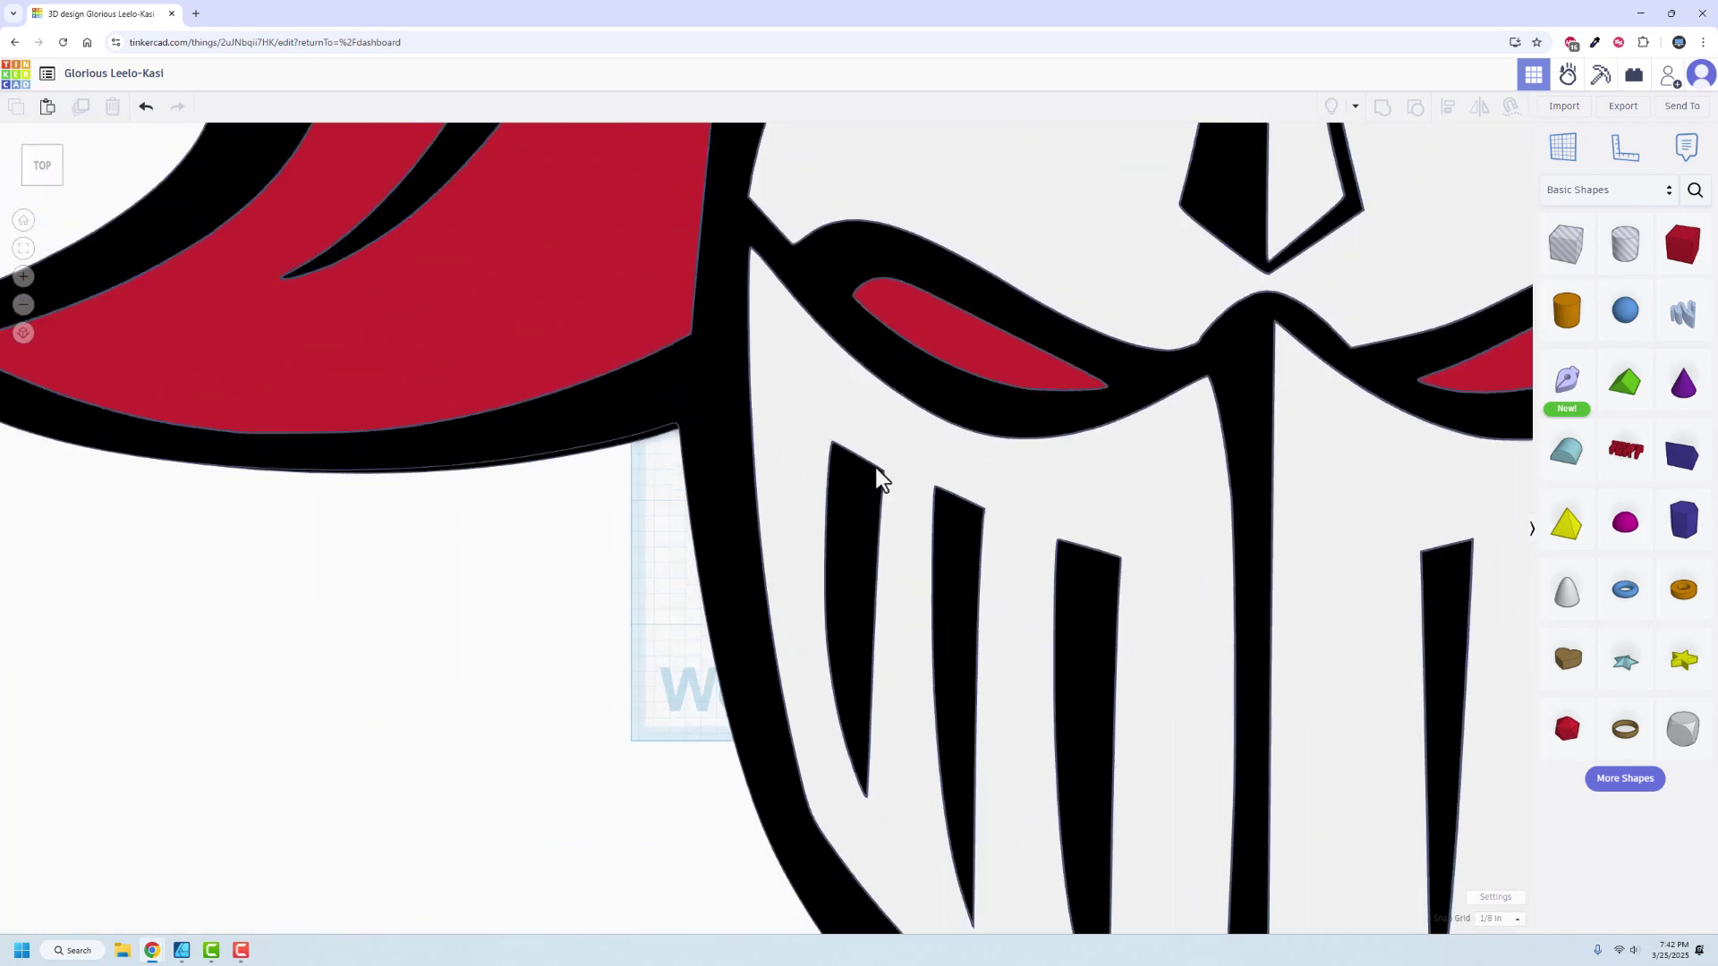
scroll(774, 457, down, 6)
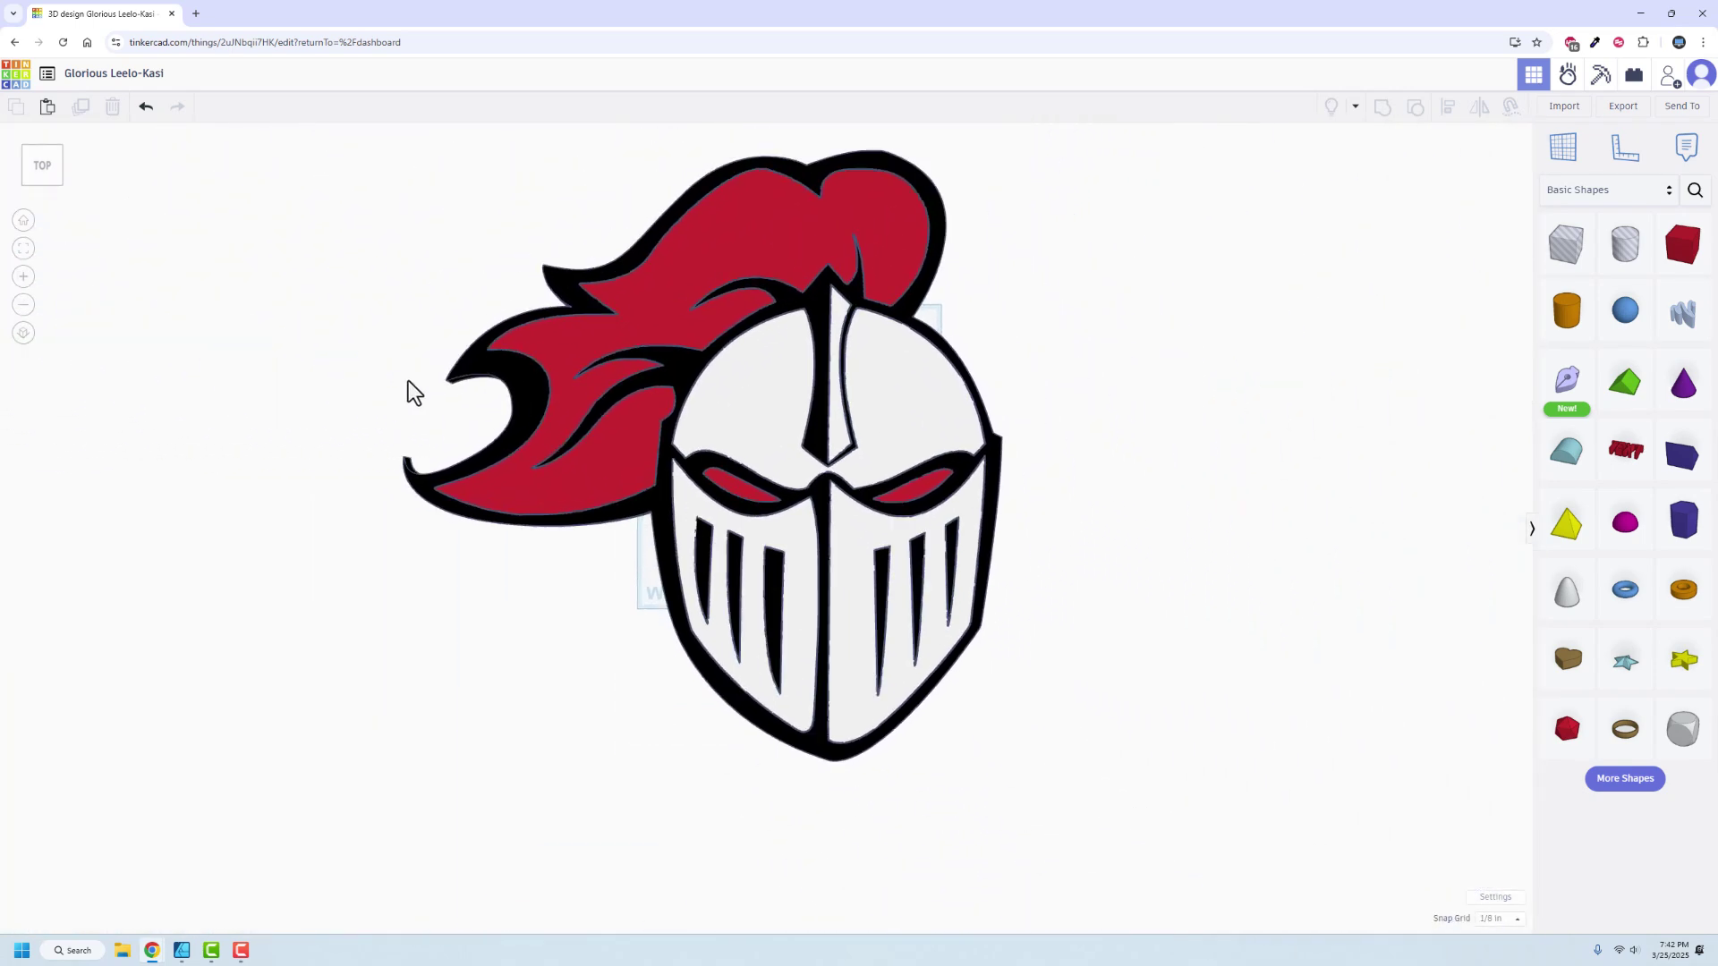
middle_drag(413, 377, 481, 387)
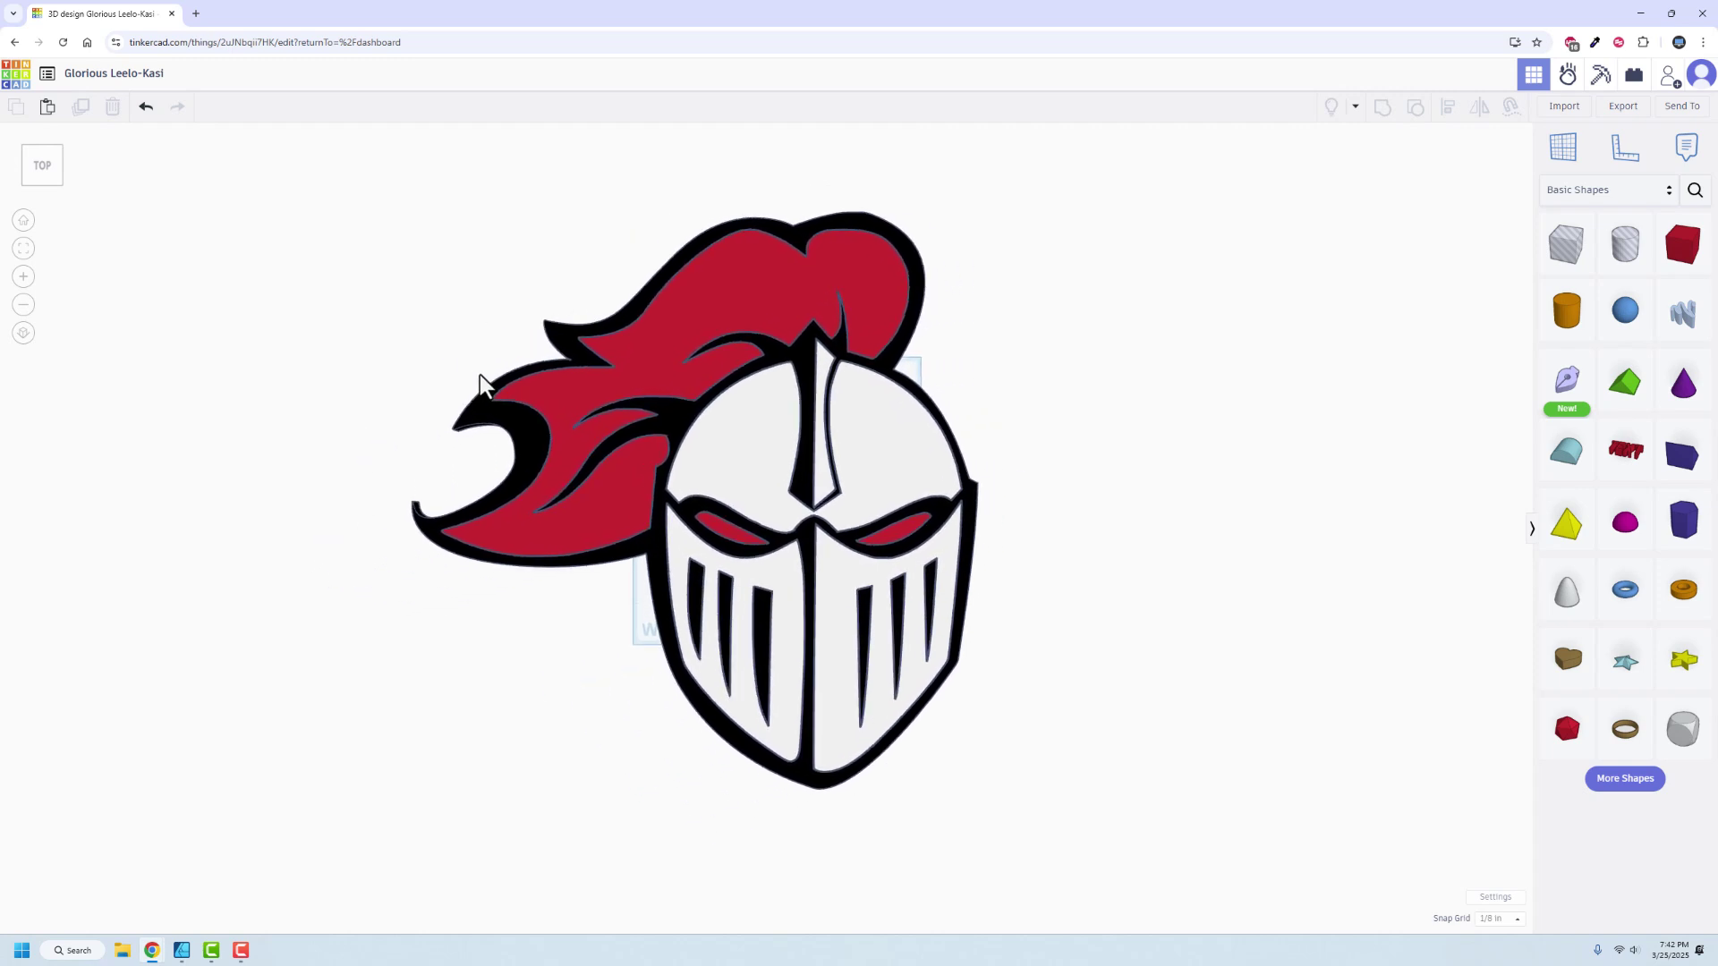
Group the three knight shapes, scale to about 4 inches, reposition, then ungroup
key(ctrl+a)
key(ctrl+g)
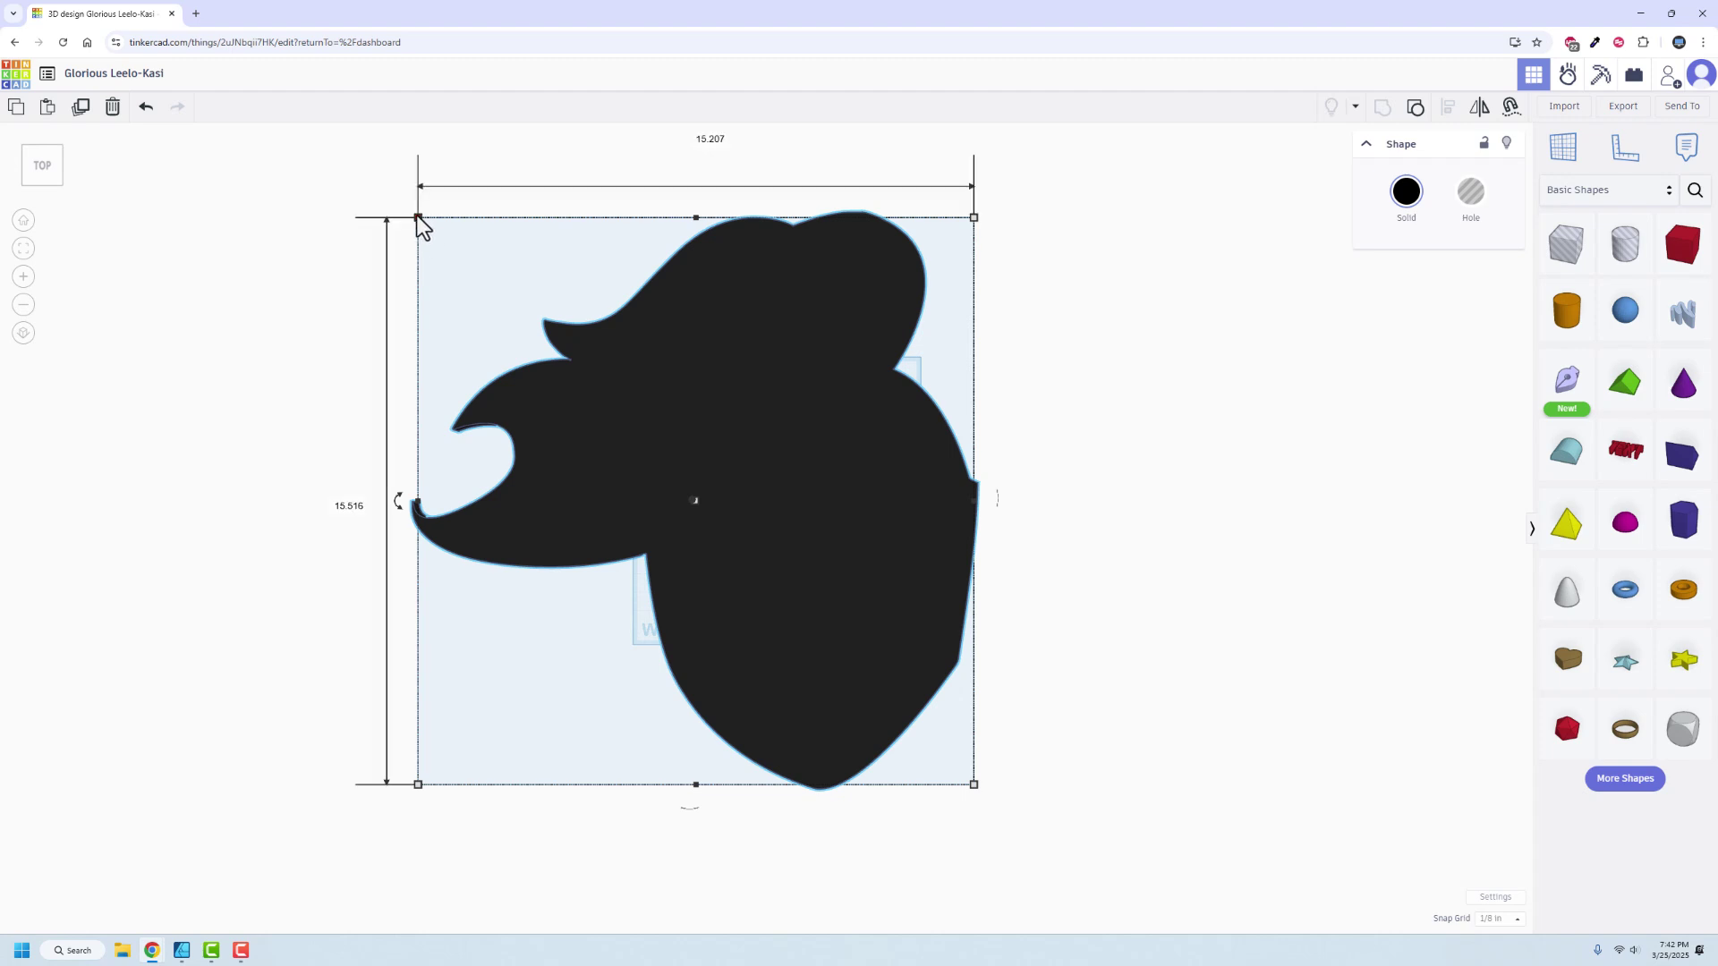
drag(422, 222, 832, 542)
drag(777, 492, 736, 456)
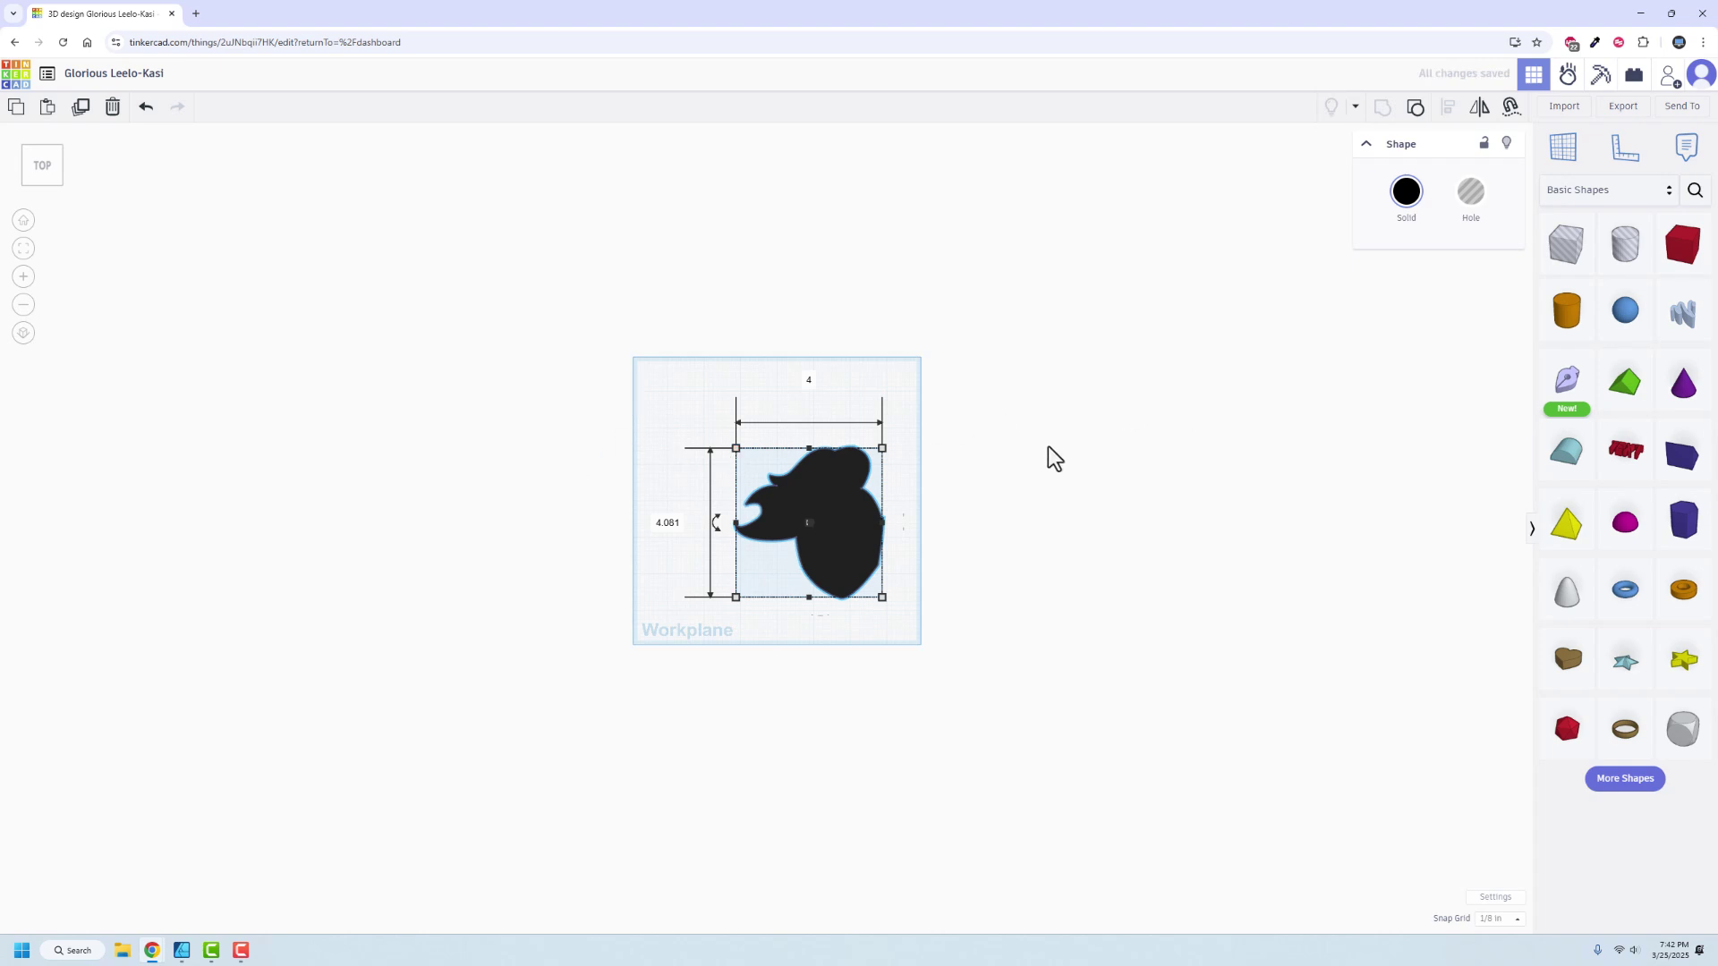
drag(838, 535, 807, 518)
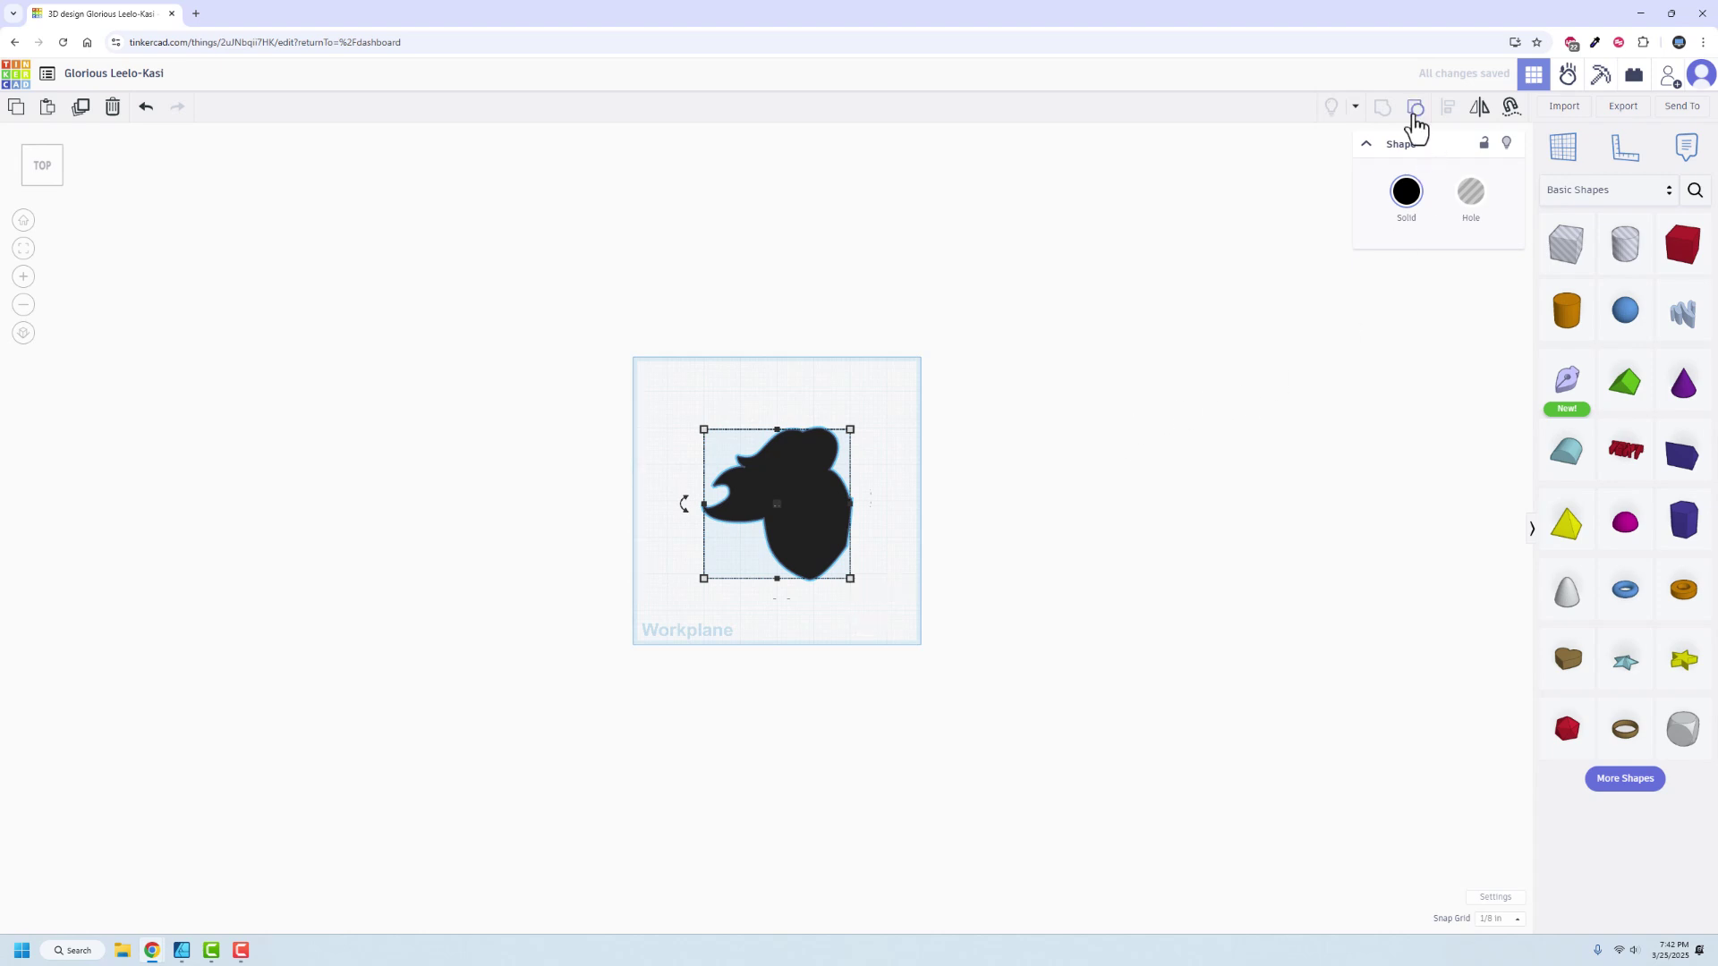
click(1415, 107)
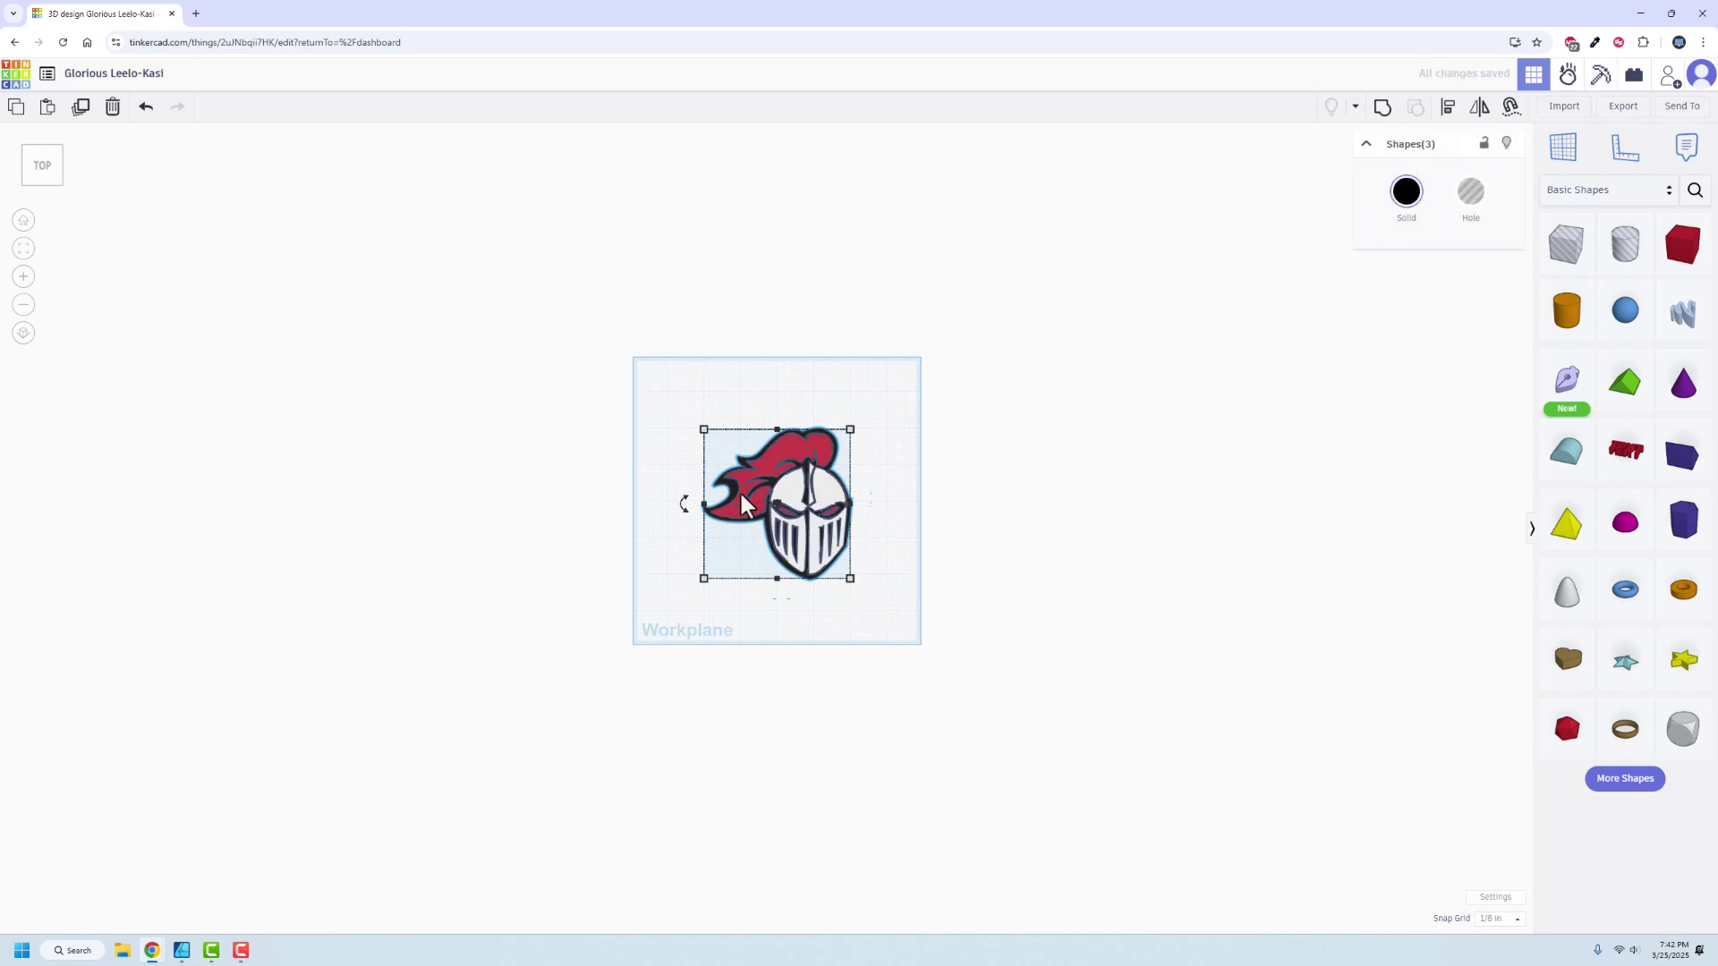
Delete the red plume and white helmet face, leaving only the black outline
click(598, 540)
scroll(761, 514, up, 4)
scroll(761, 514, up, 4)
scroll(1163, 483, up, 1)
scroll(1143, 507, down, 1)
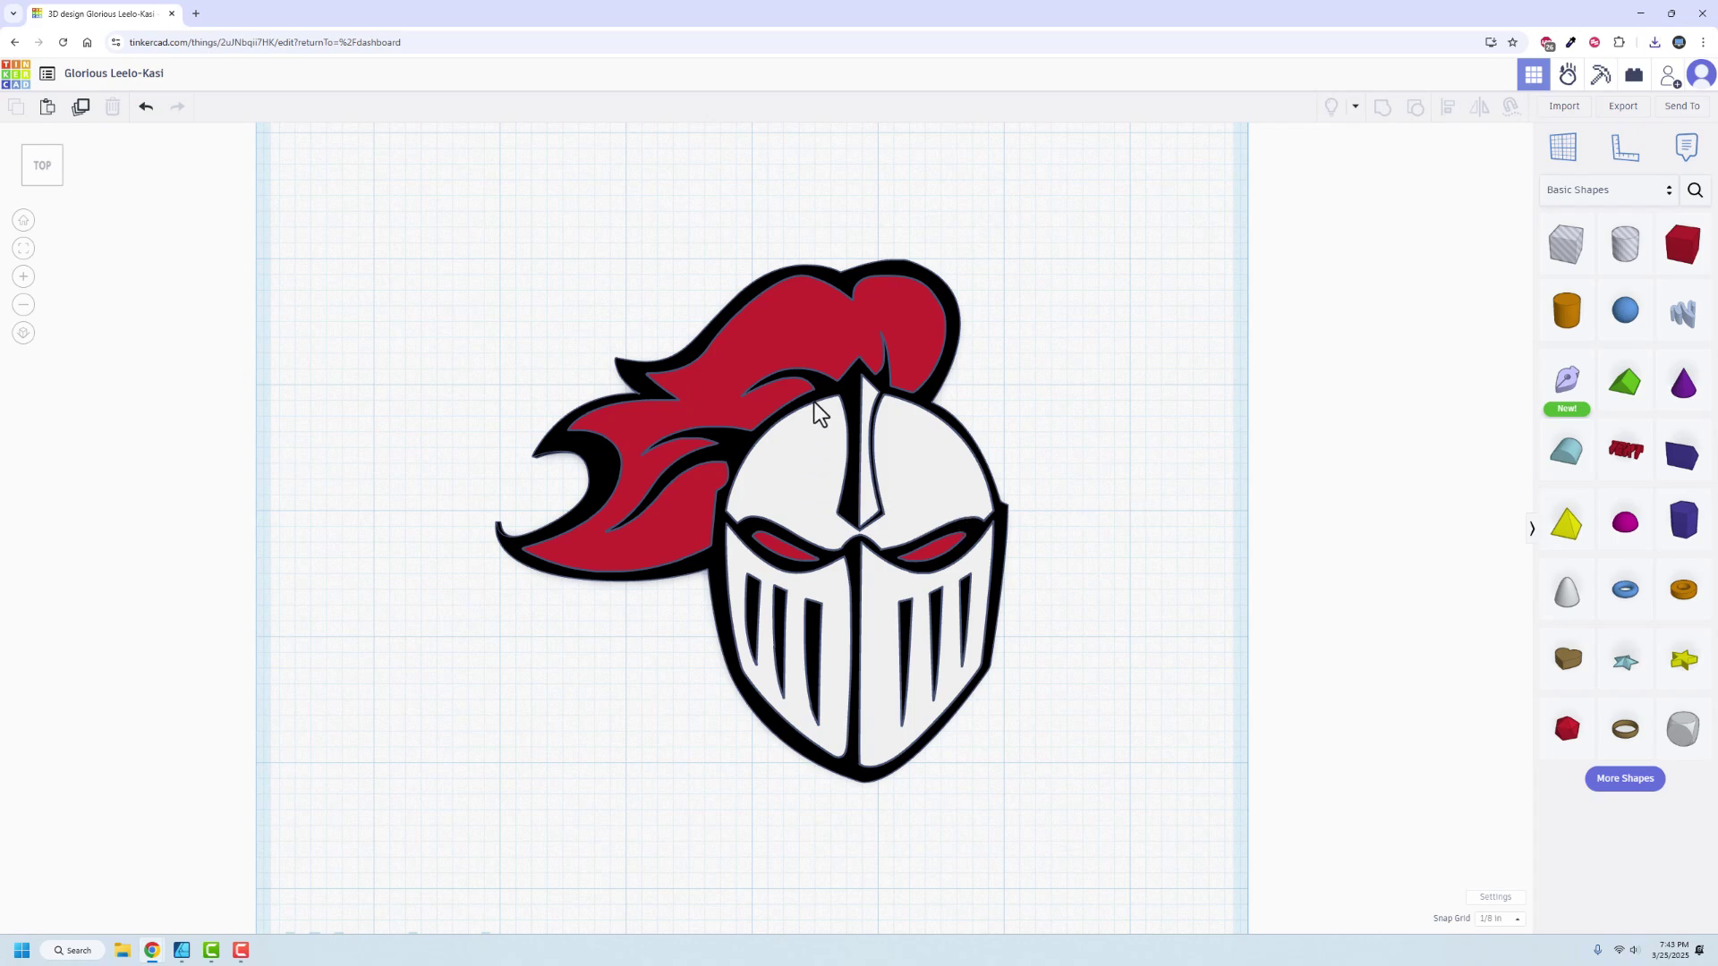
click(826, 338)
key(Delete)
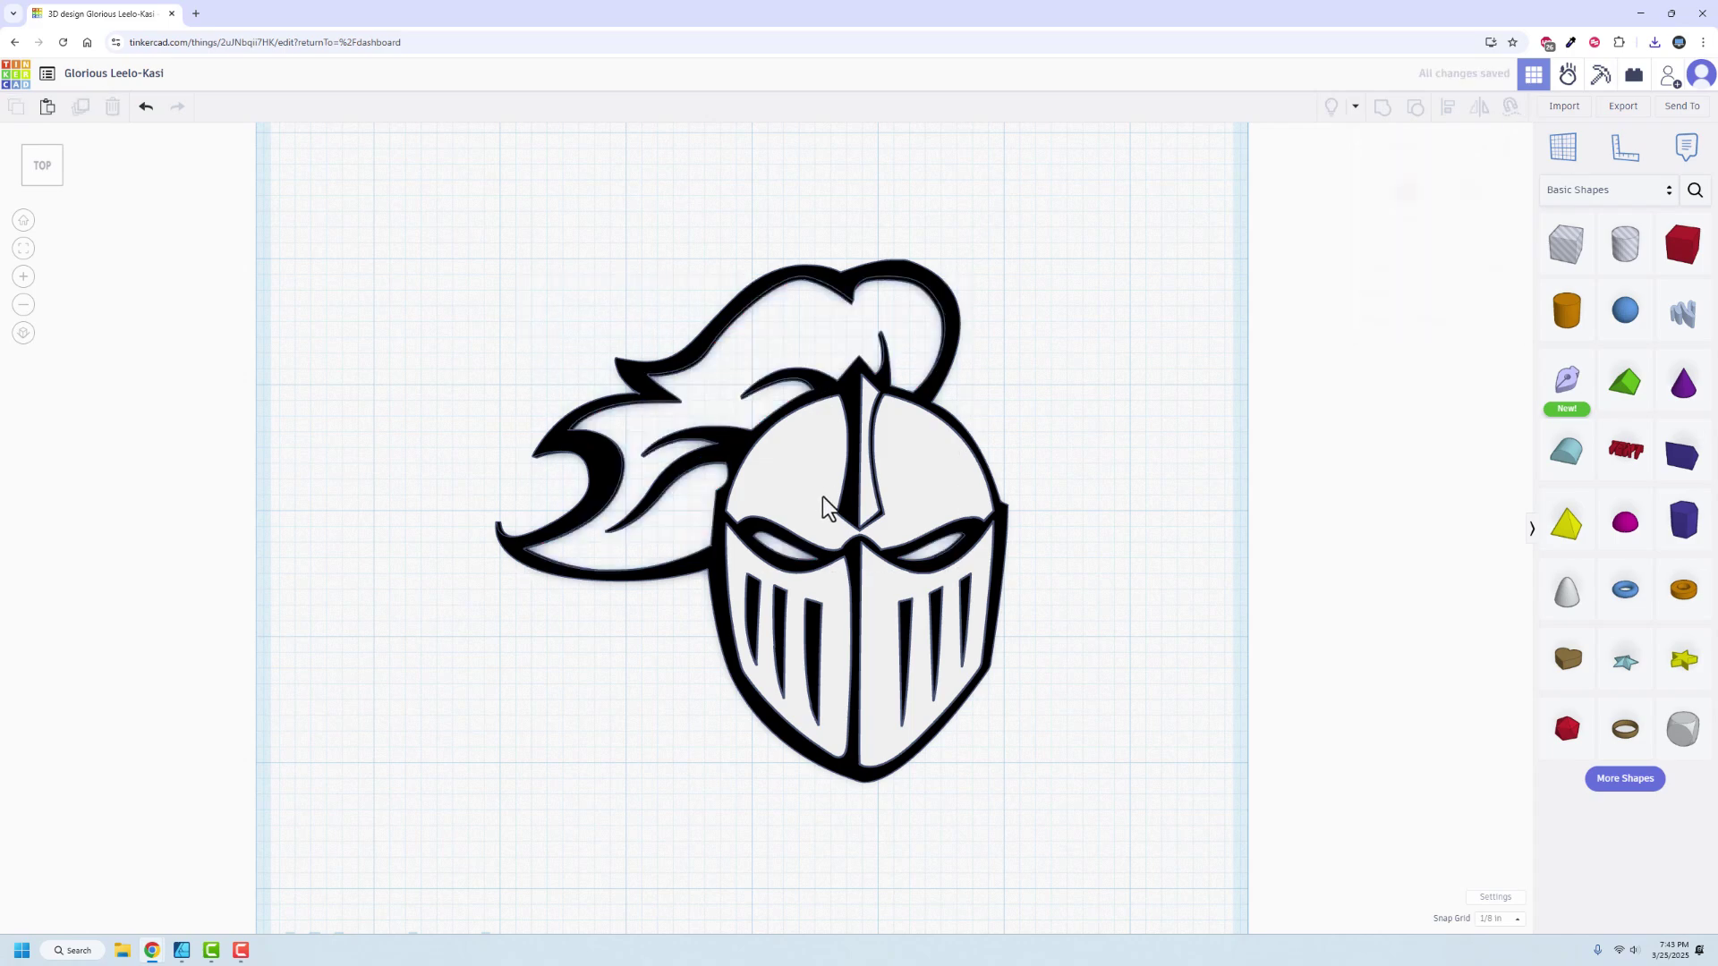
click(822, 500)
key(Delete)
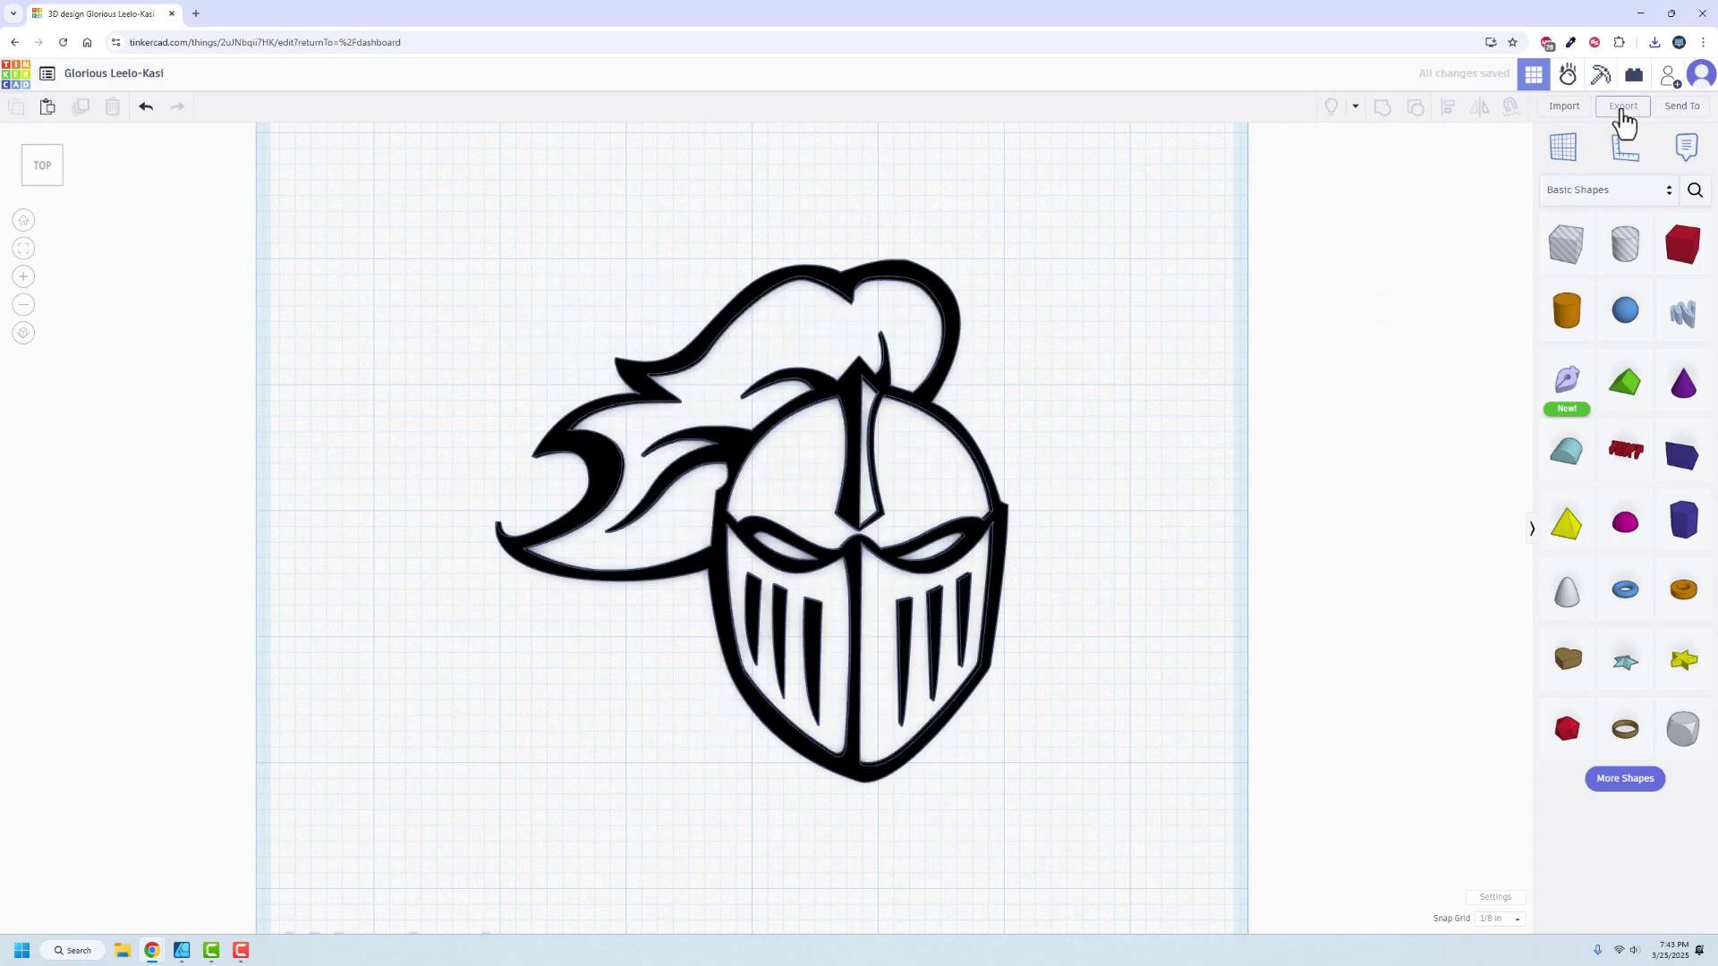
Export the black outline as STL and rename the downloaded file to black
click(1624, 109)
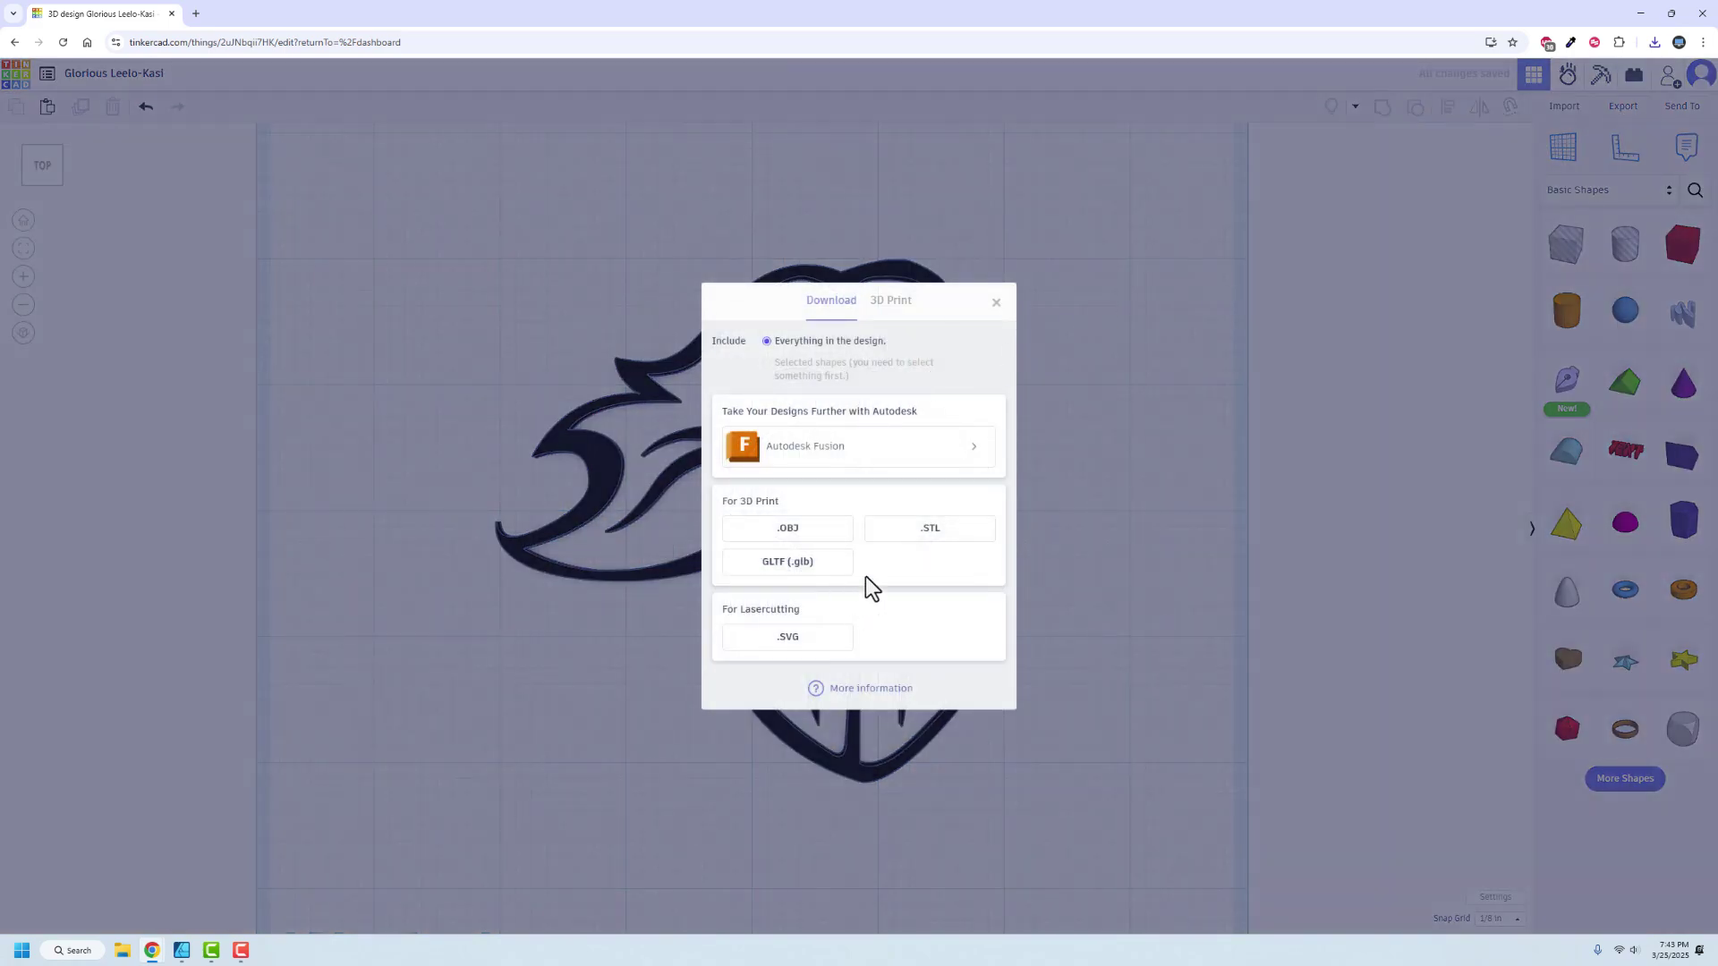
click(908, 537)
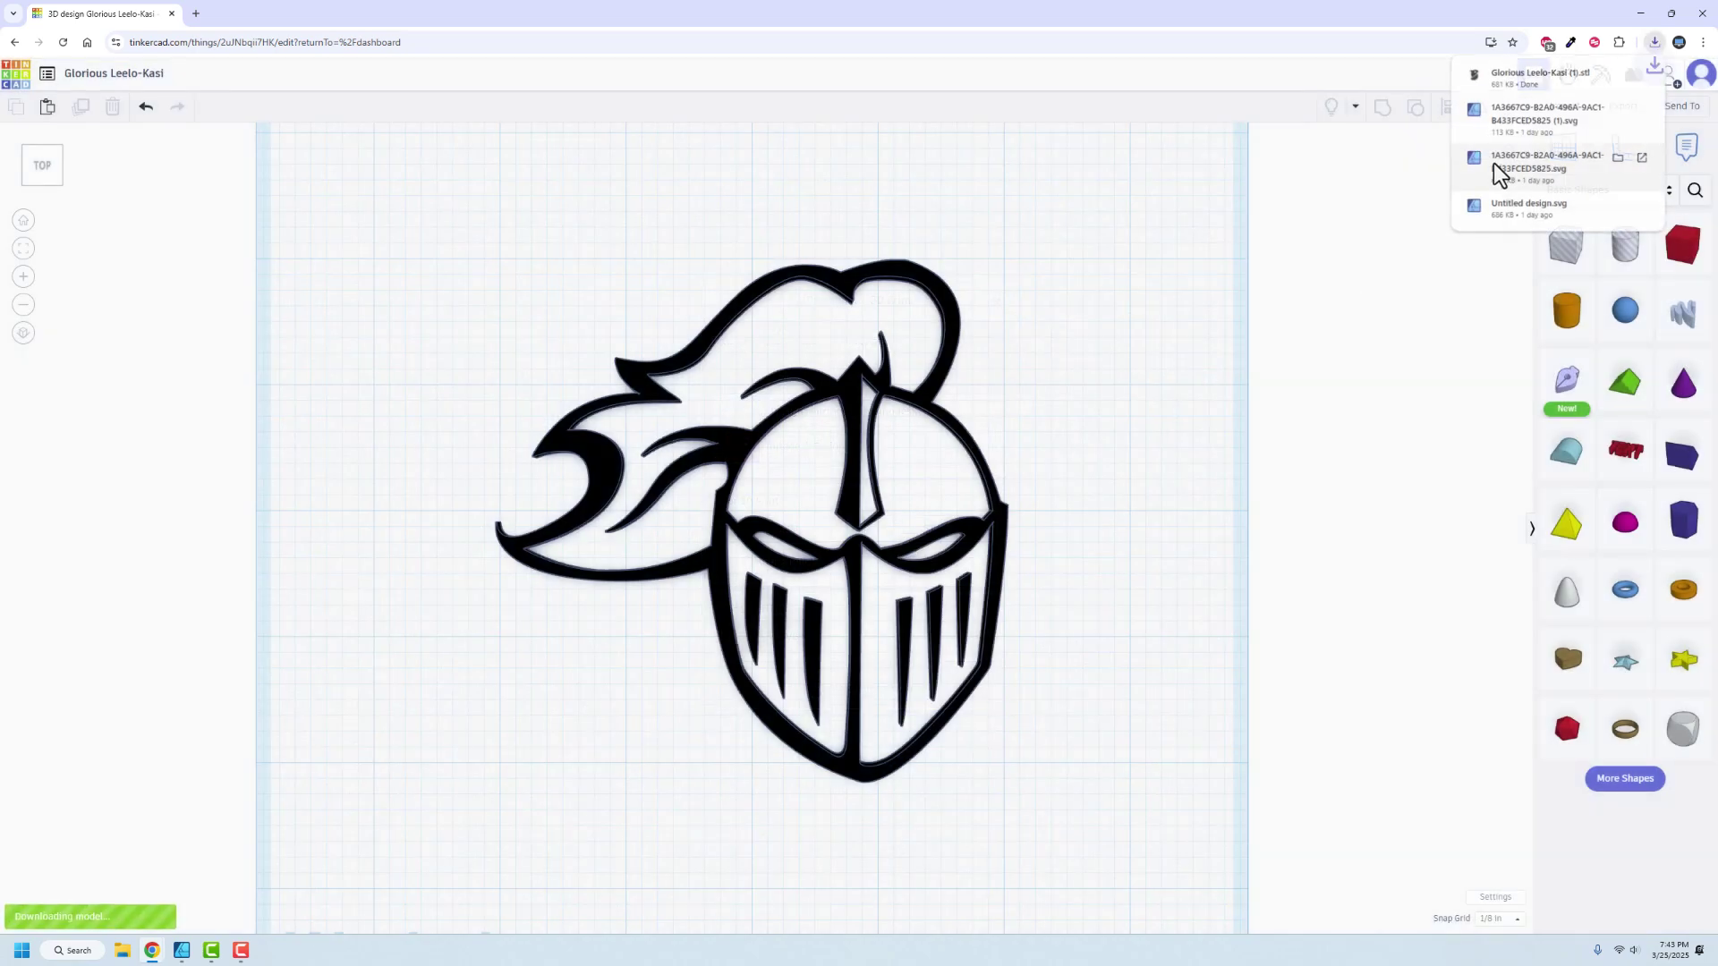
click(1620, 77)
click(1654, 42)
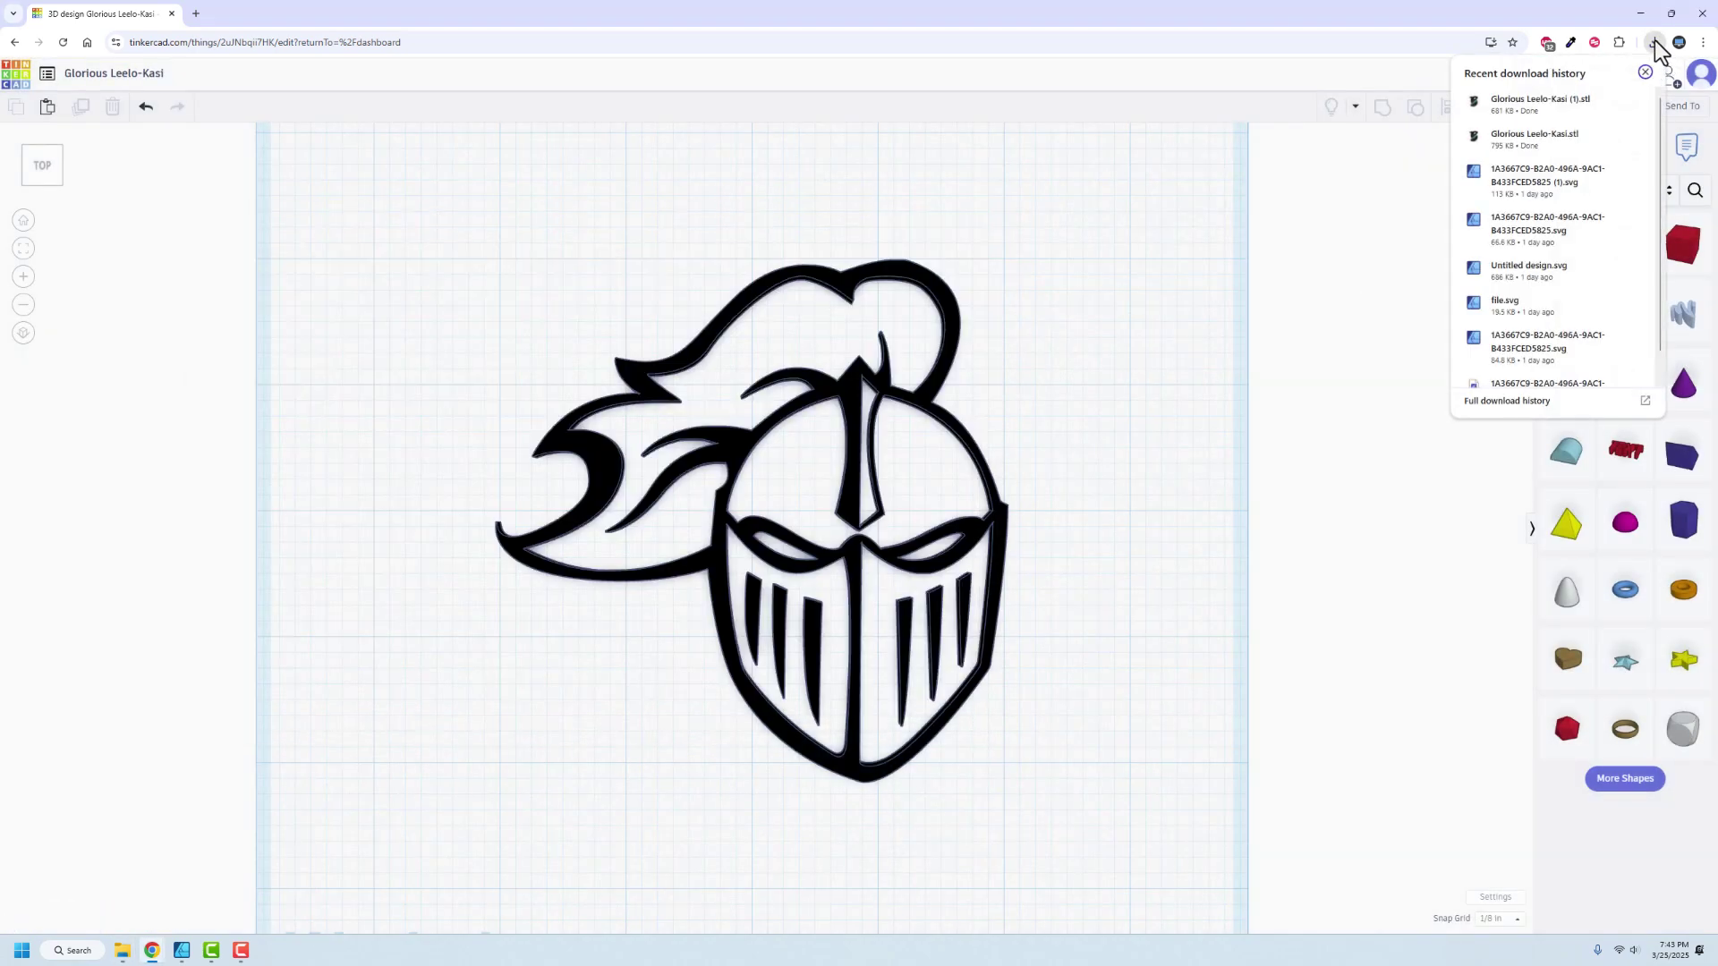
click(1602, 101)
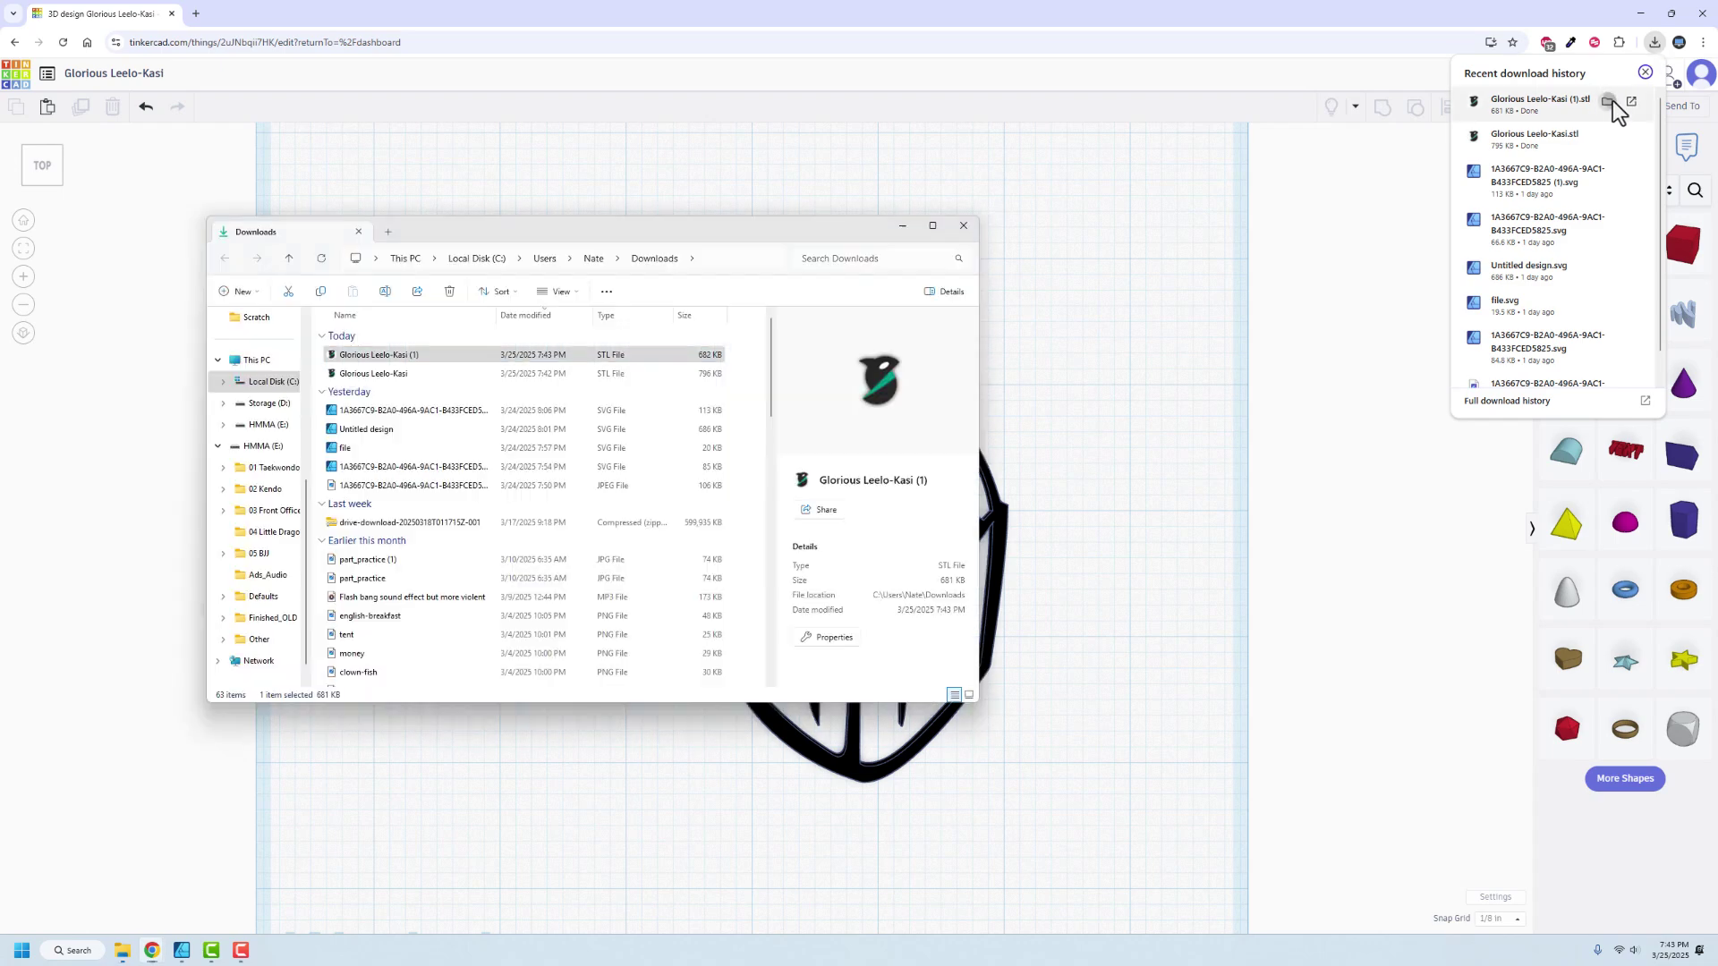
click(384, 356)
text(black)
key(Return)
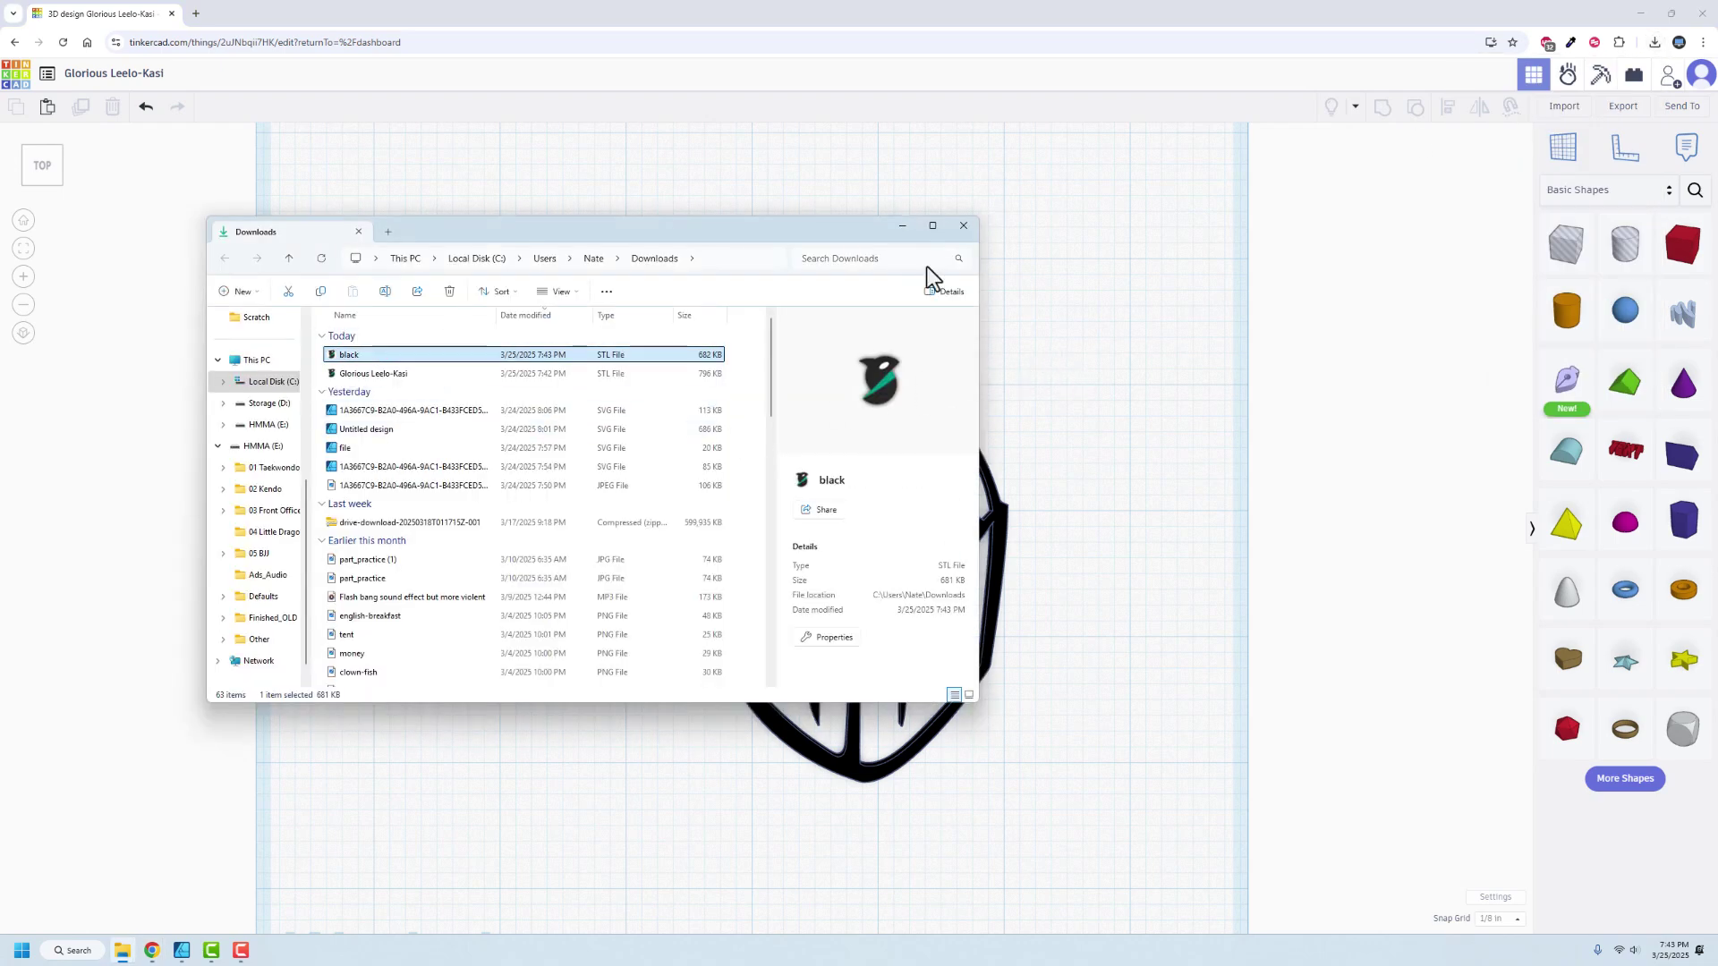
click(964, 228)
Restore the deleted shapes, then delete the black outline and white helmet face
key(ctrl+z)
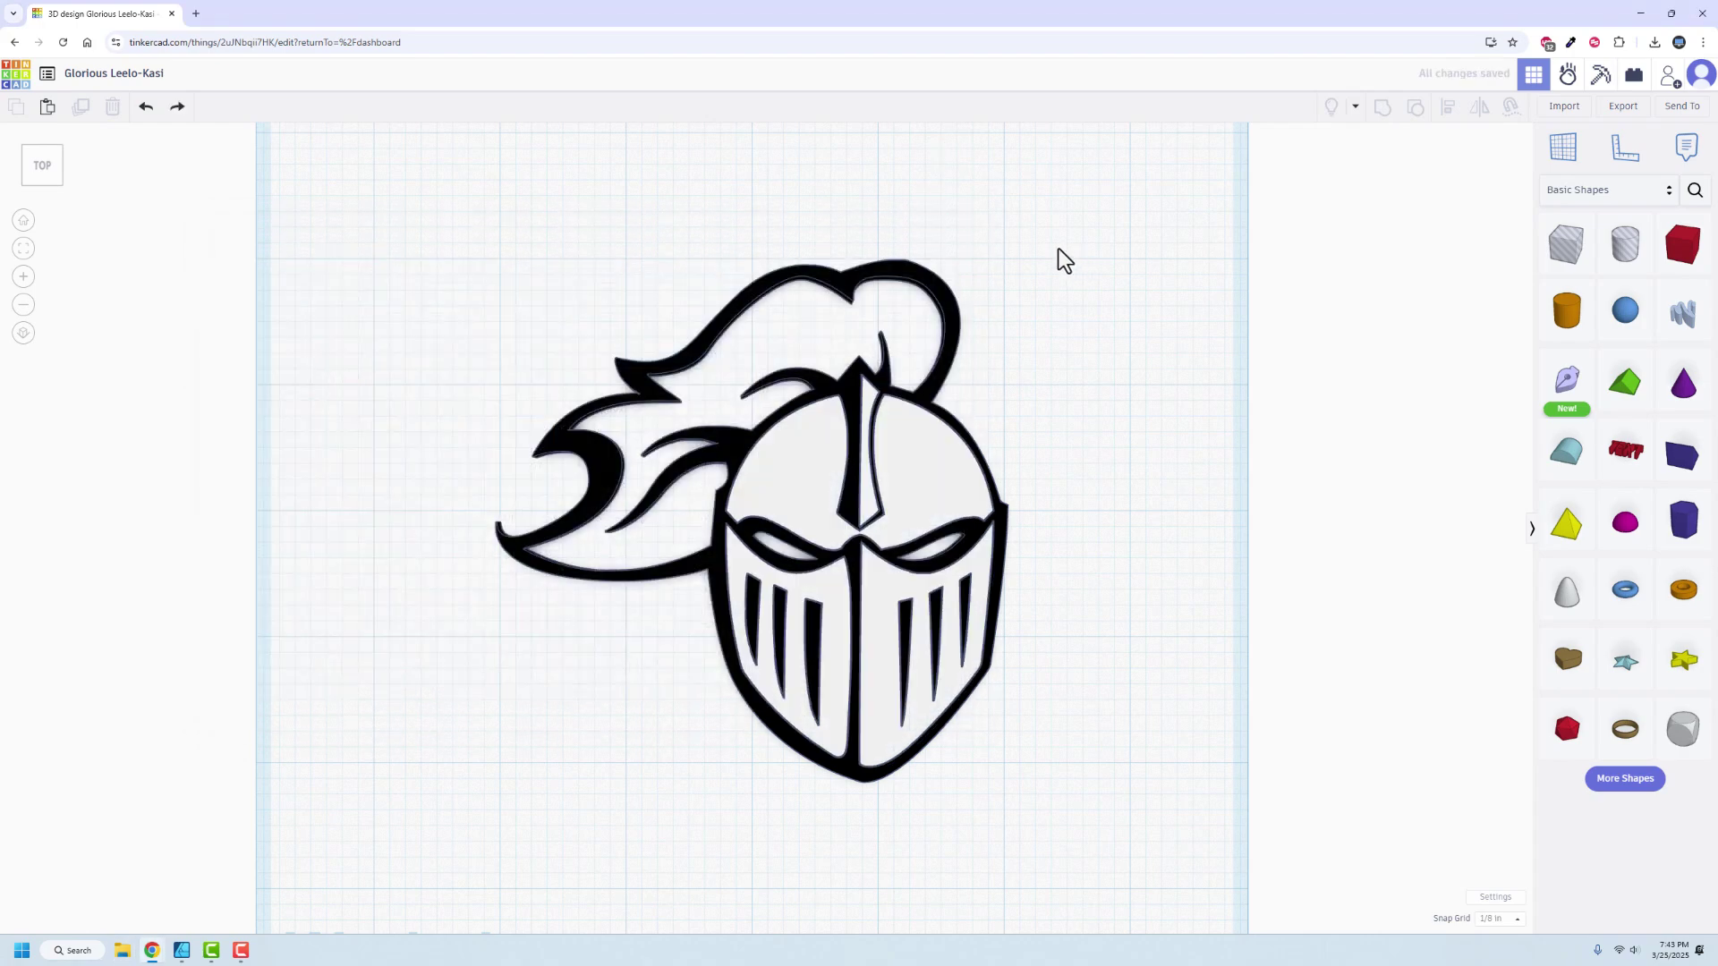
key(ctrl+z)
click(955, 313)
key(Delete)
click(920, 459)
key(Delete)
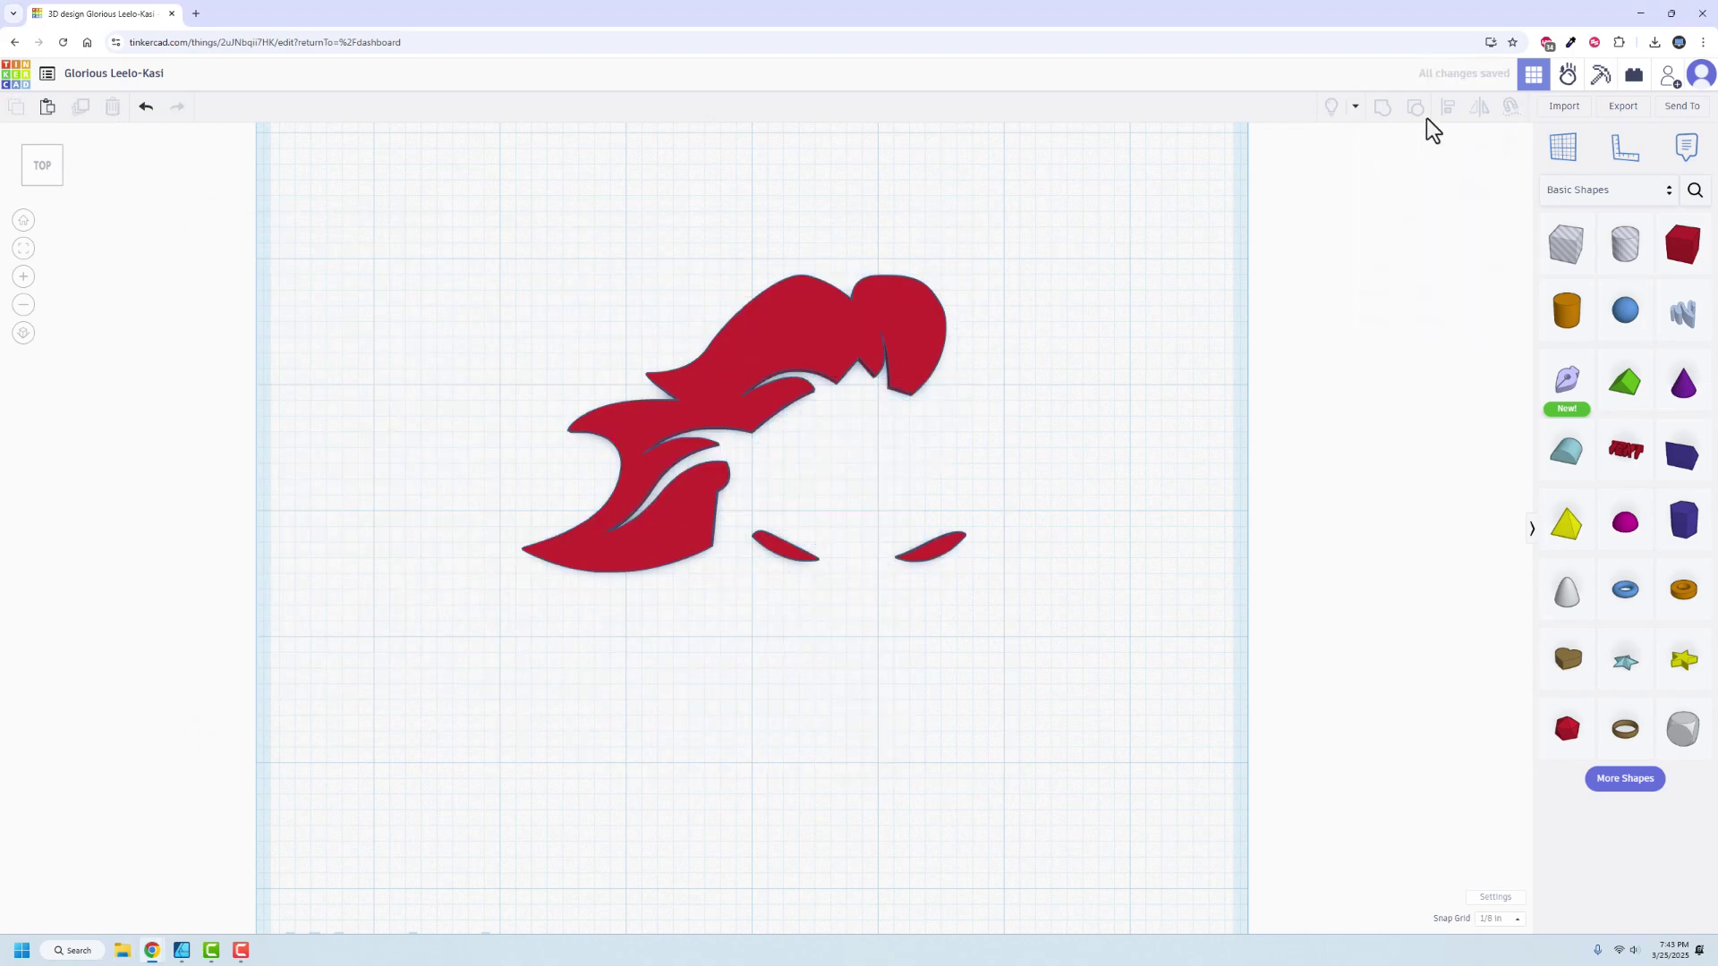
Export the red pieces as STL and rename the downloaded file to red
click(1623, 105)
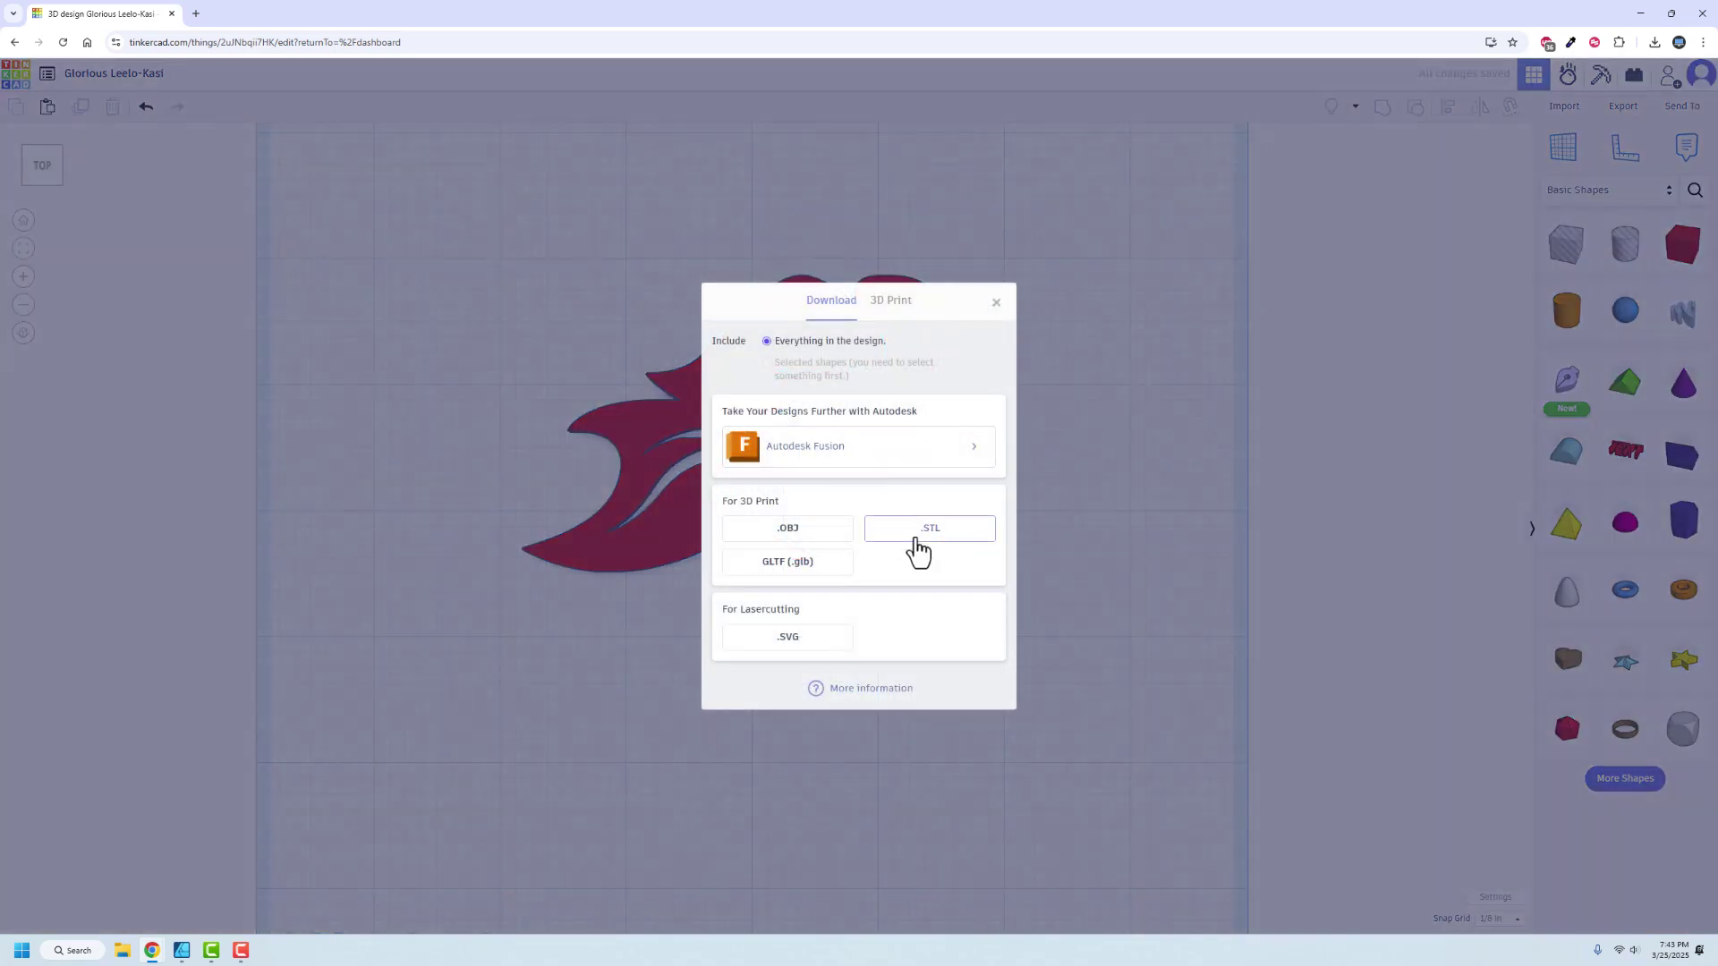
click(917, 539)
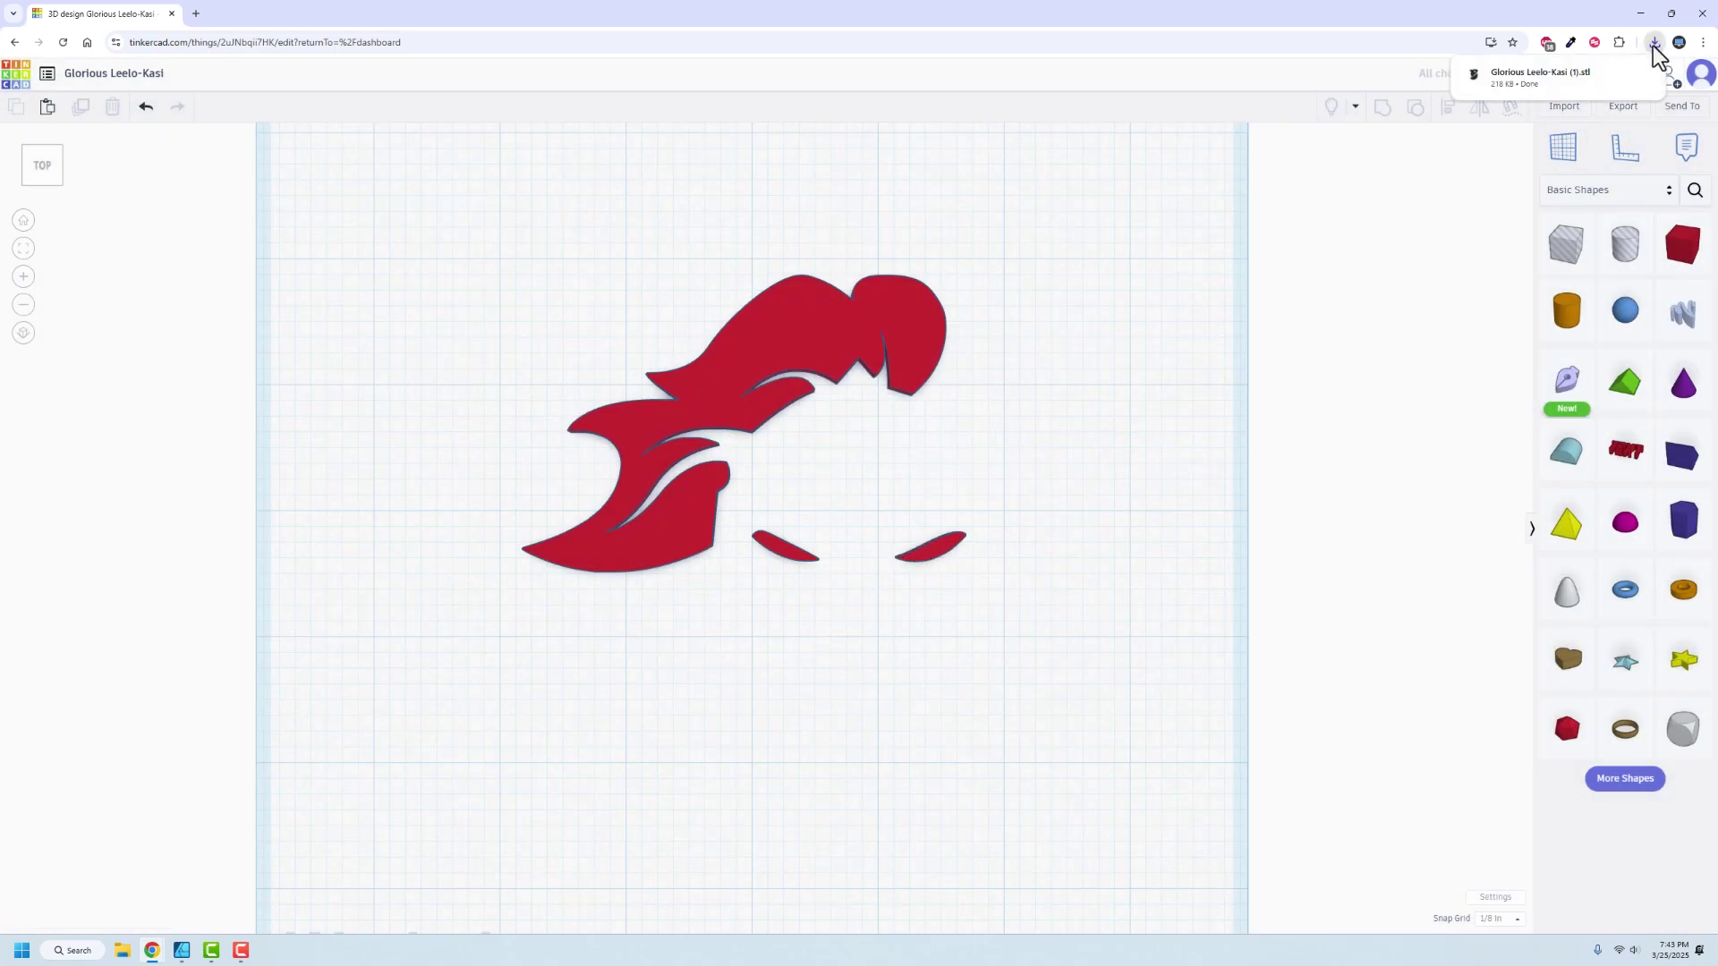
click(1654, 42)
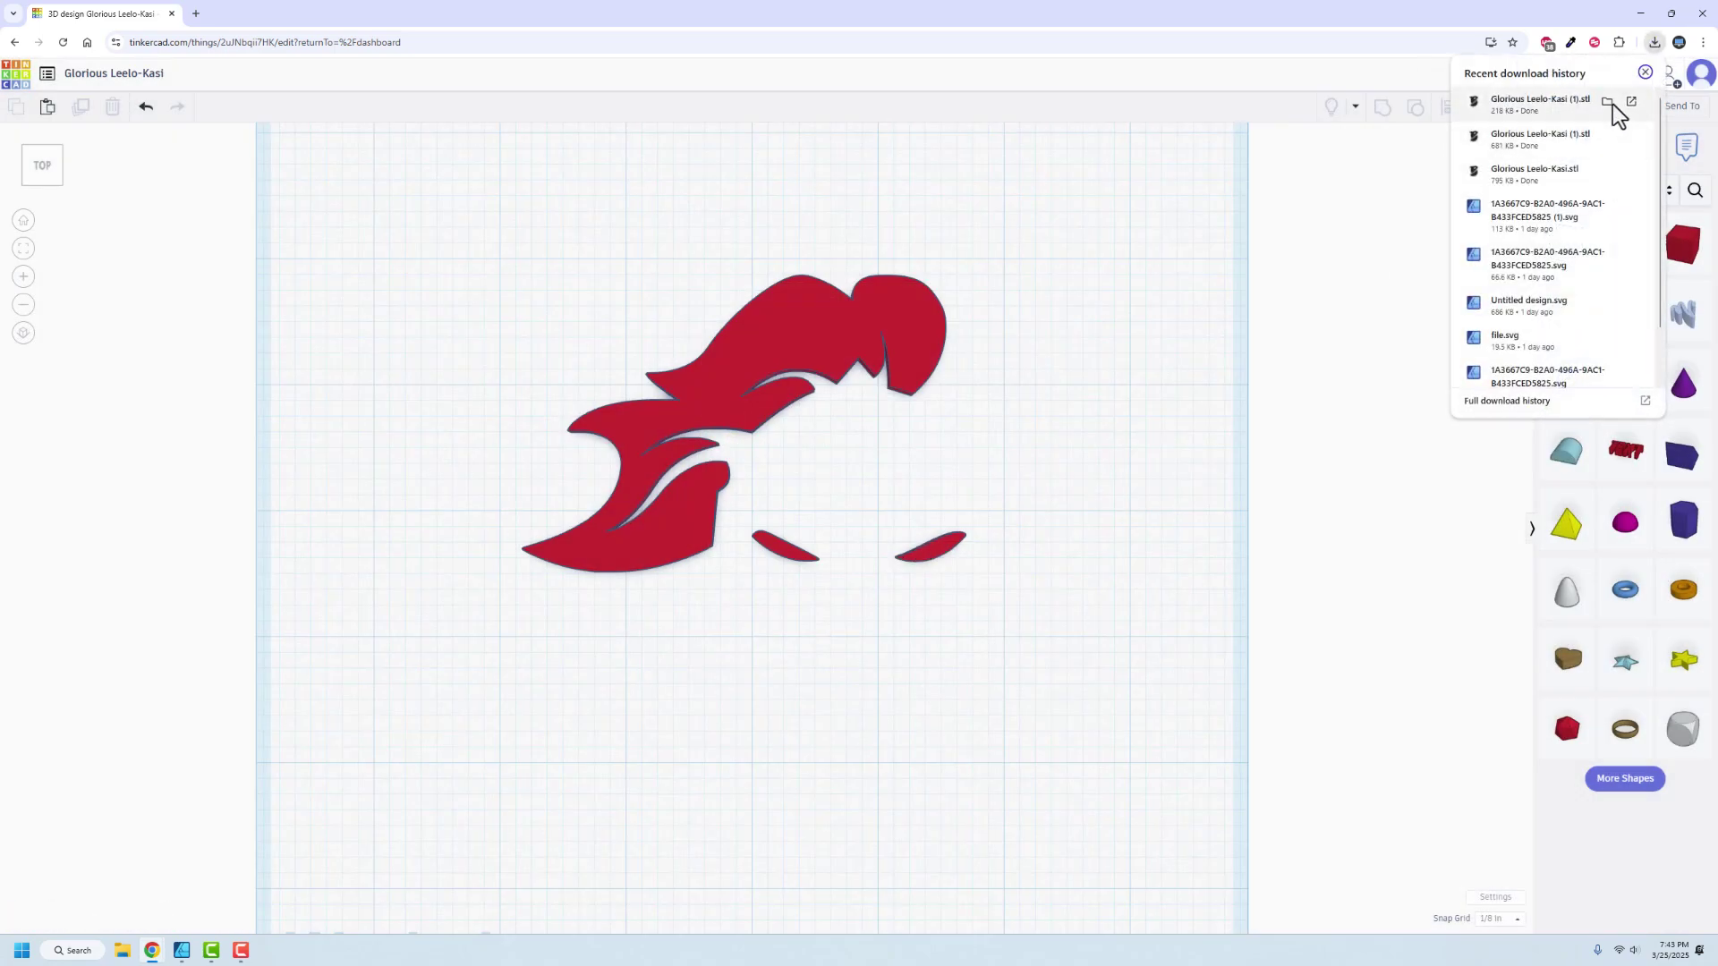
click(1608, 101)
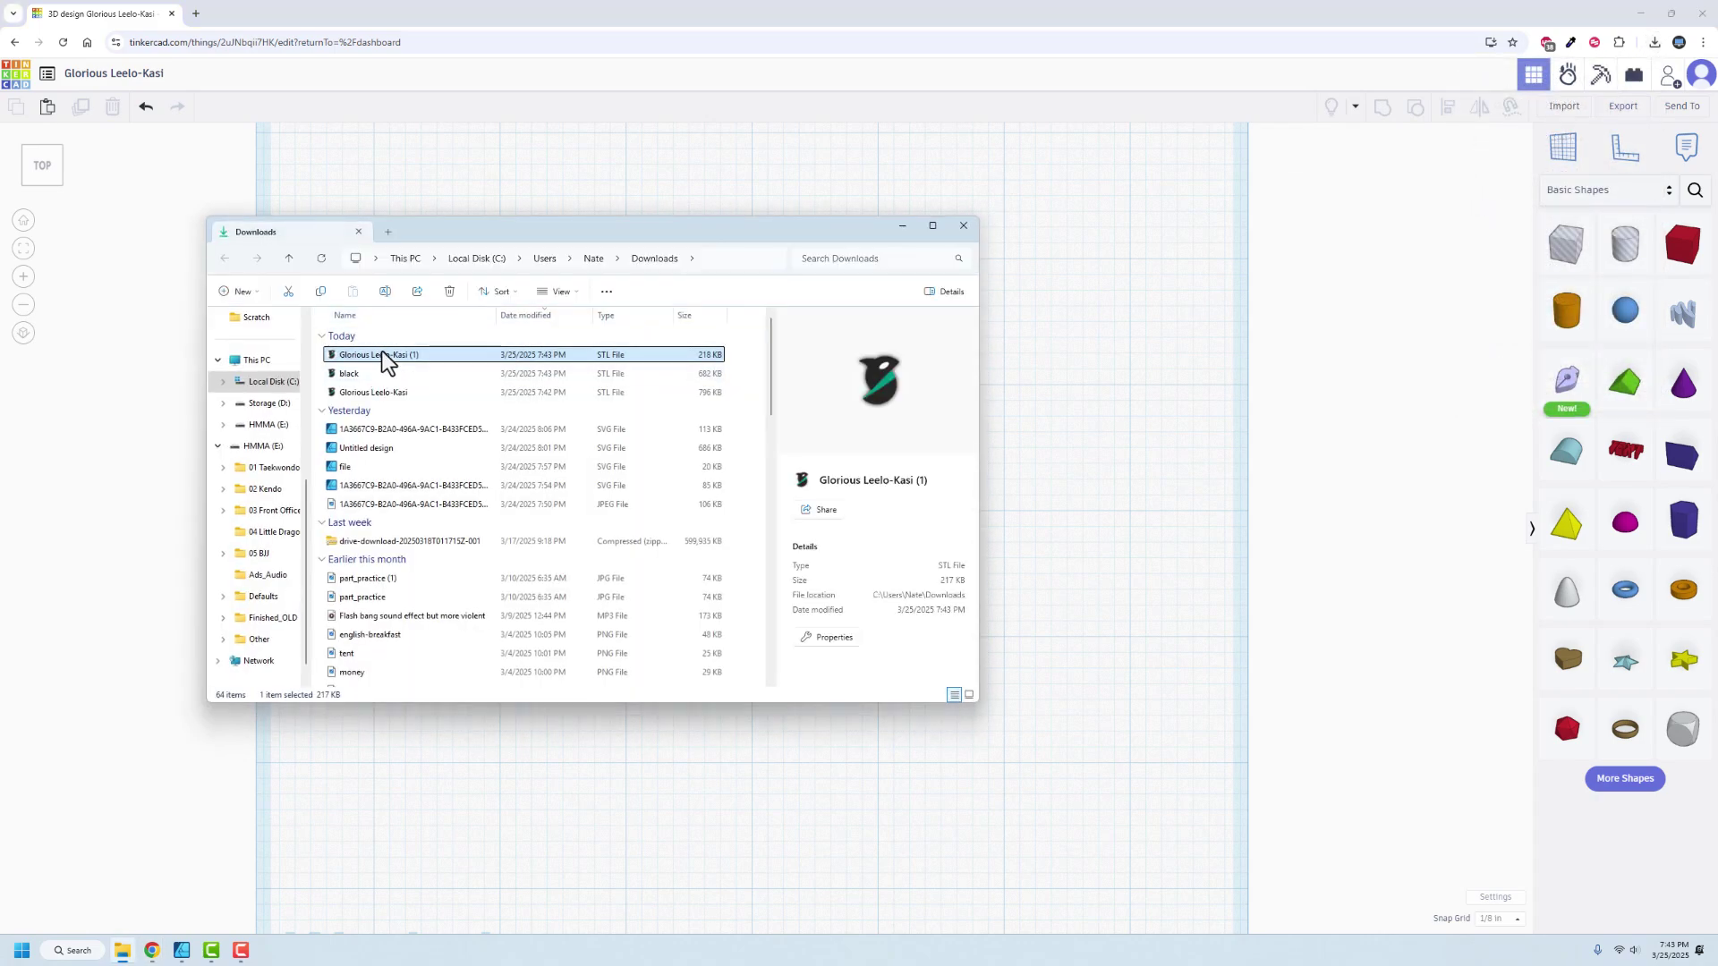
click(382, 355)
text(red)
key(Return)
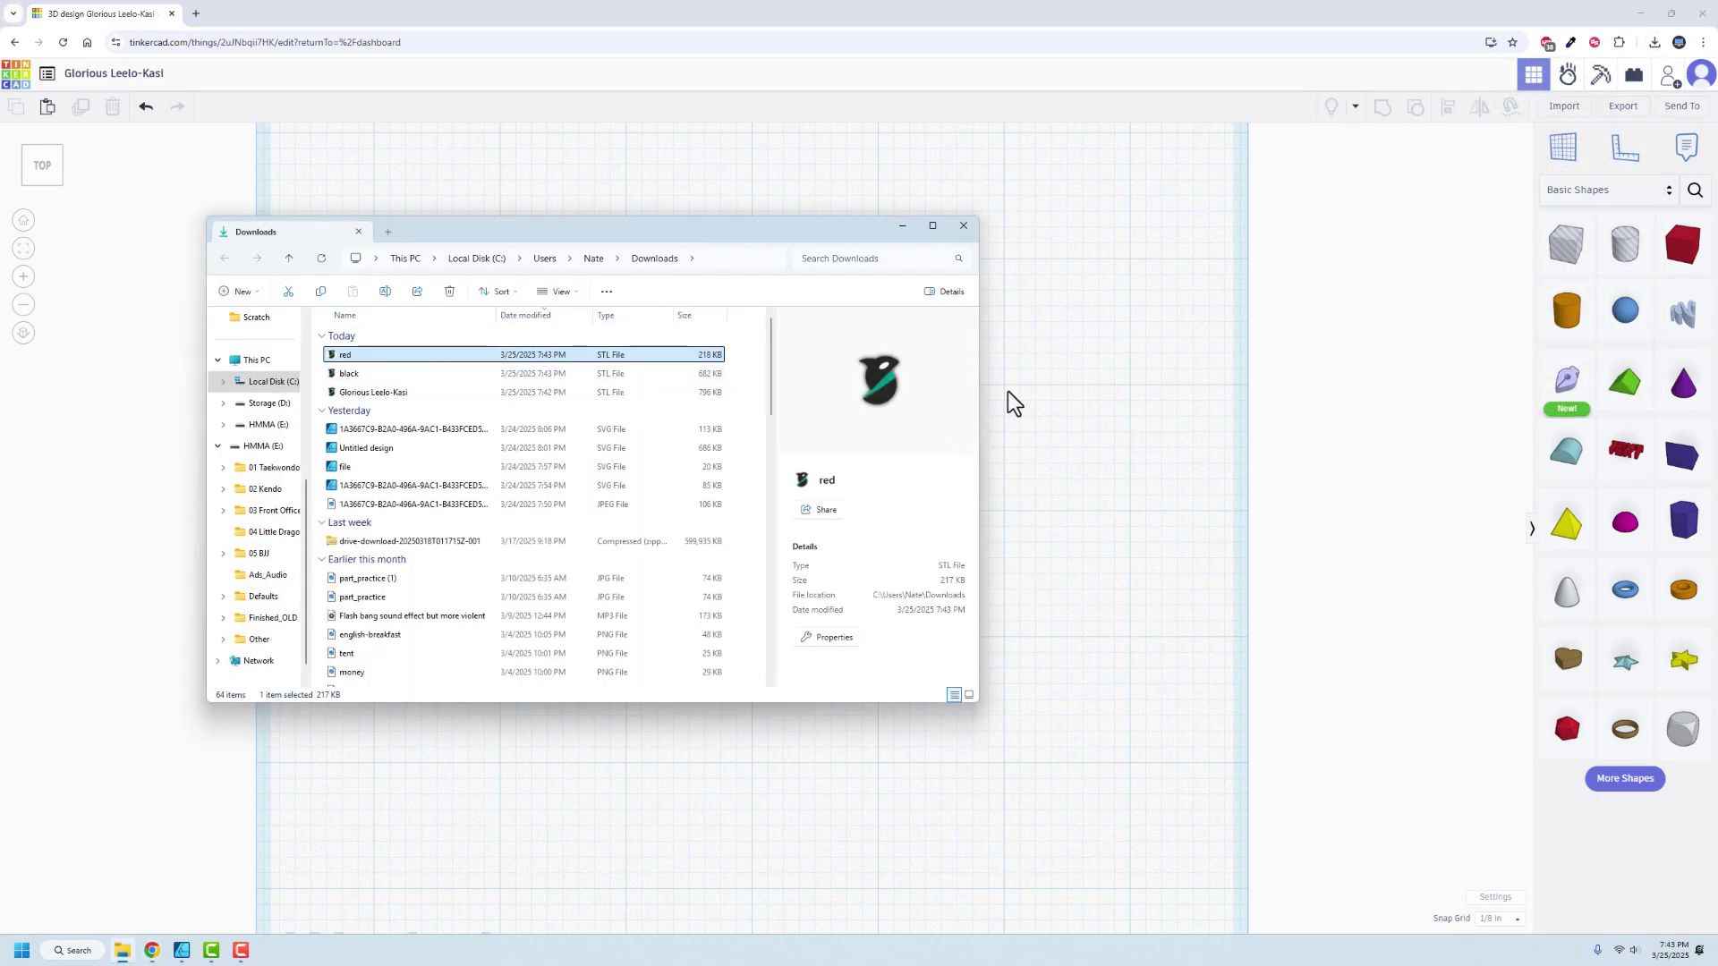
click(1036, 402)
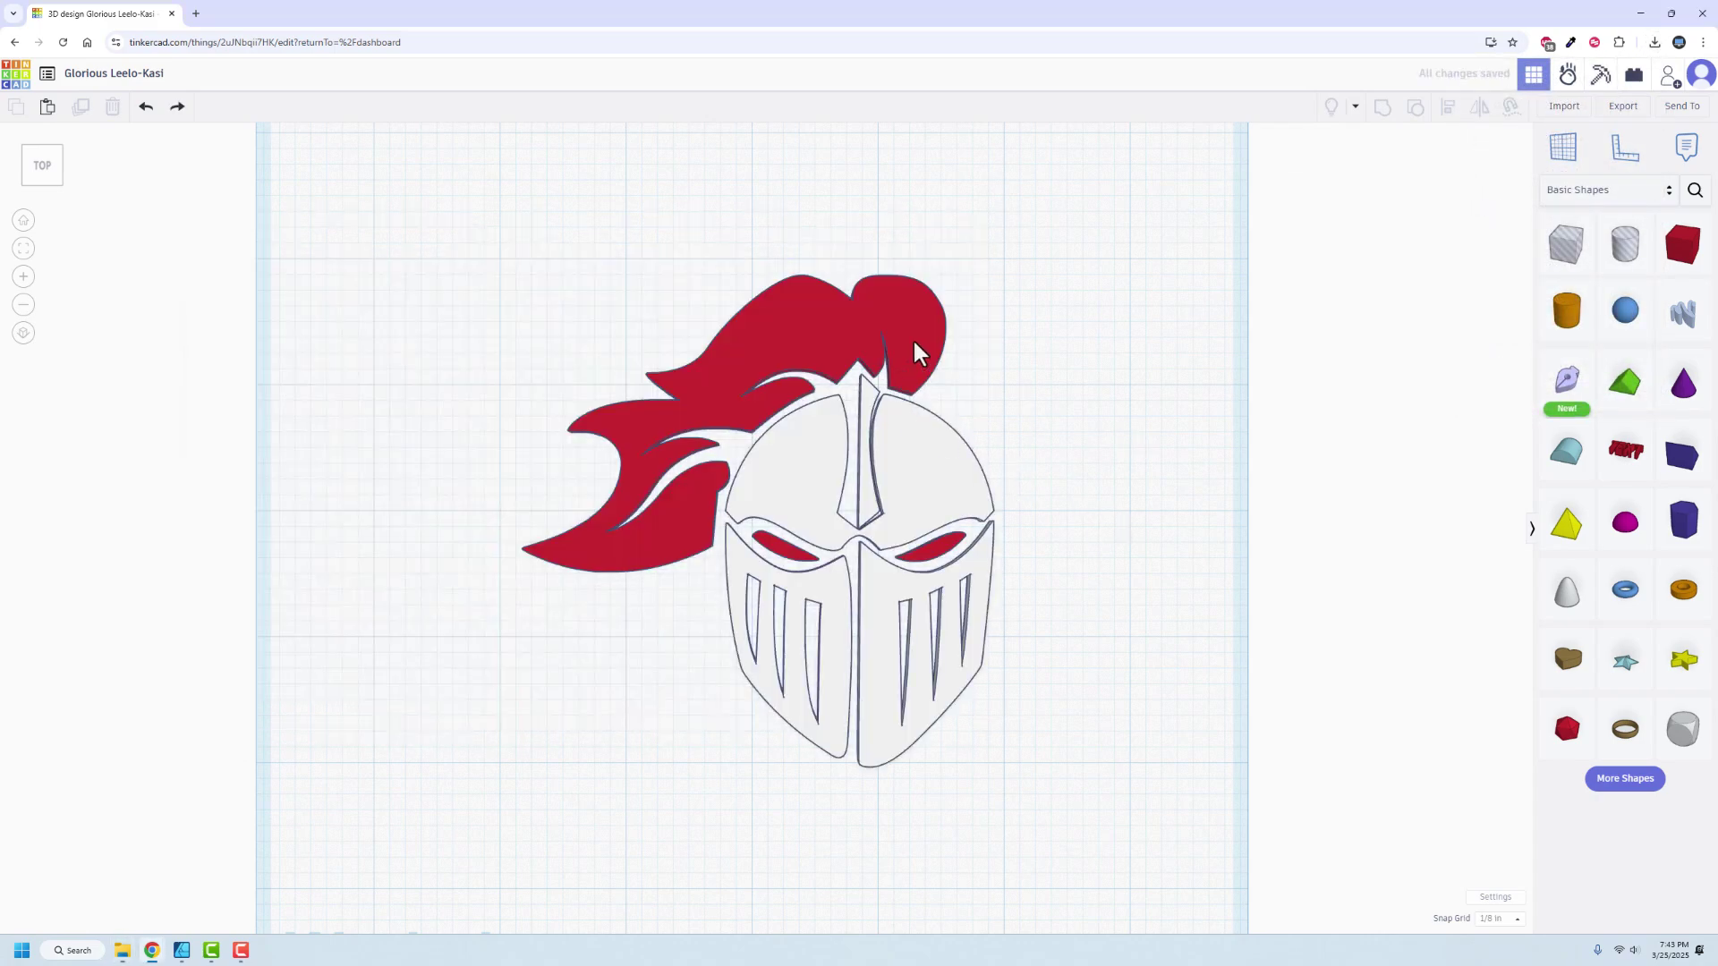
Delete the red pieces and export the white helmet face as an STL named white
click(958, 539)
key(Delete)
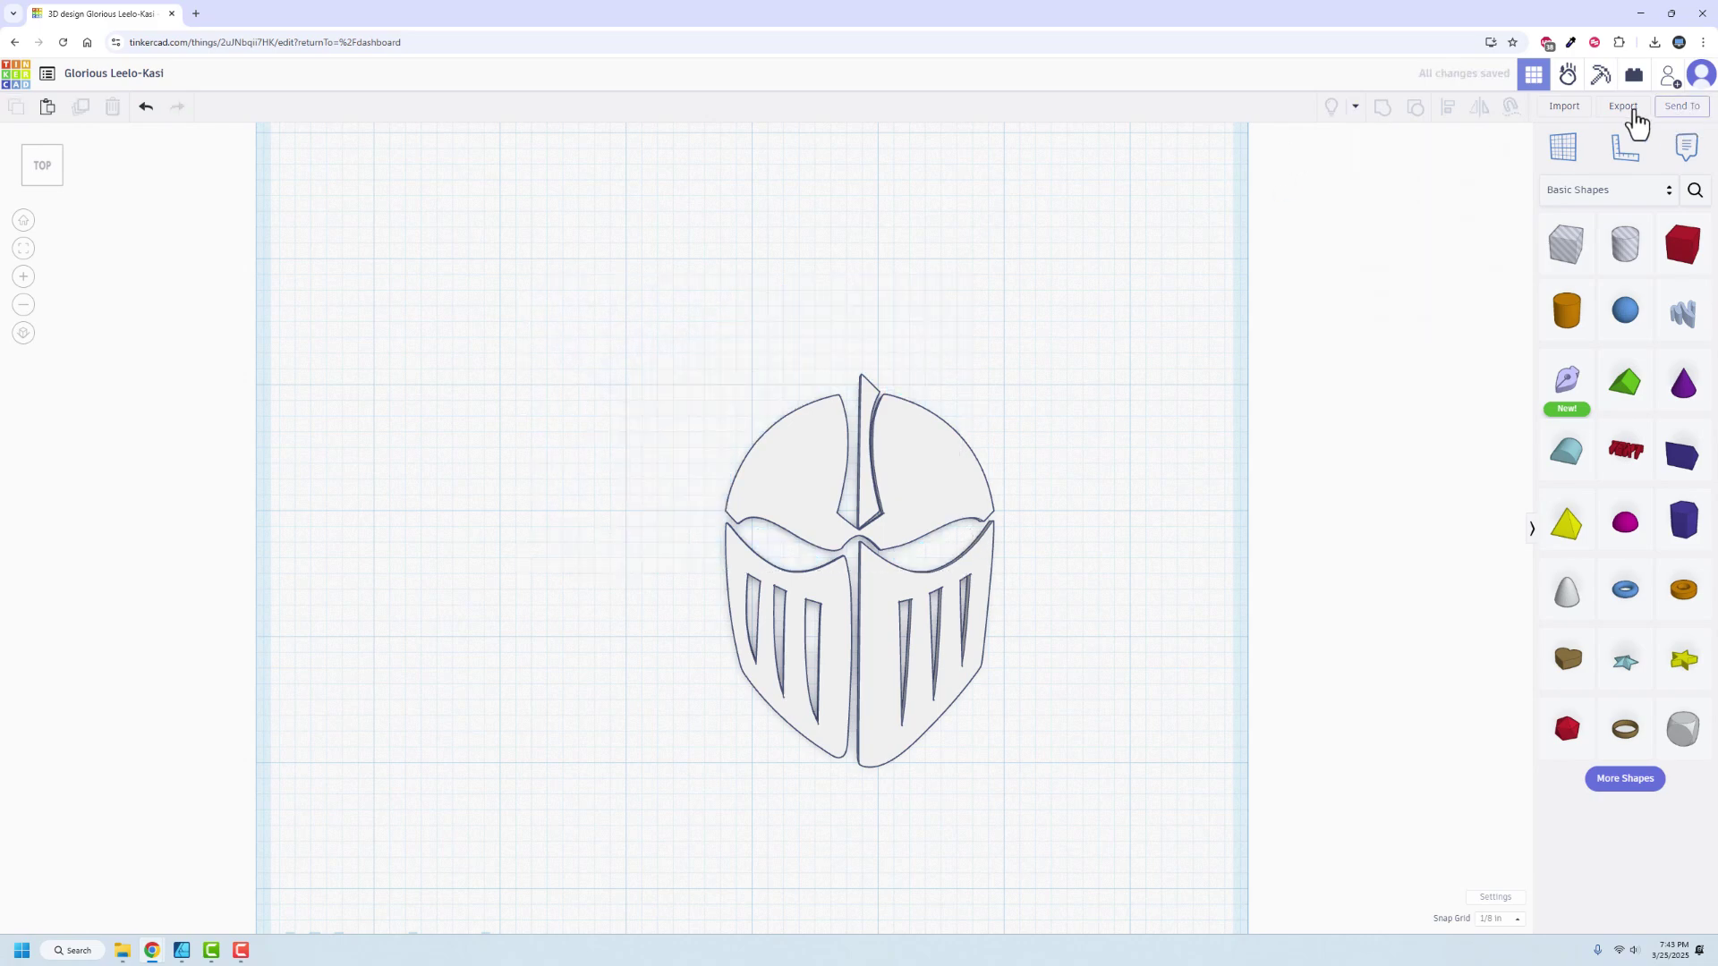
click(1623, 107)
click(933, 528)
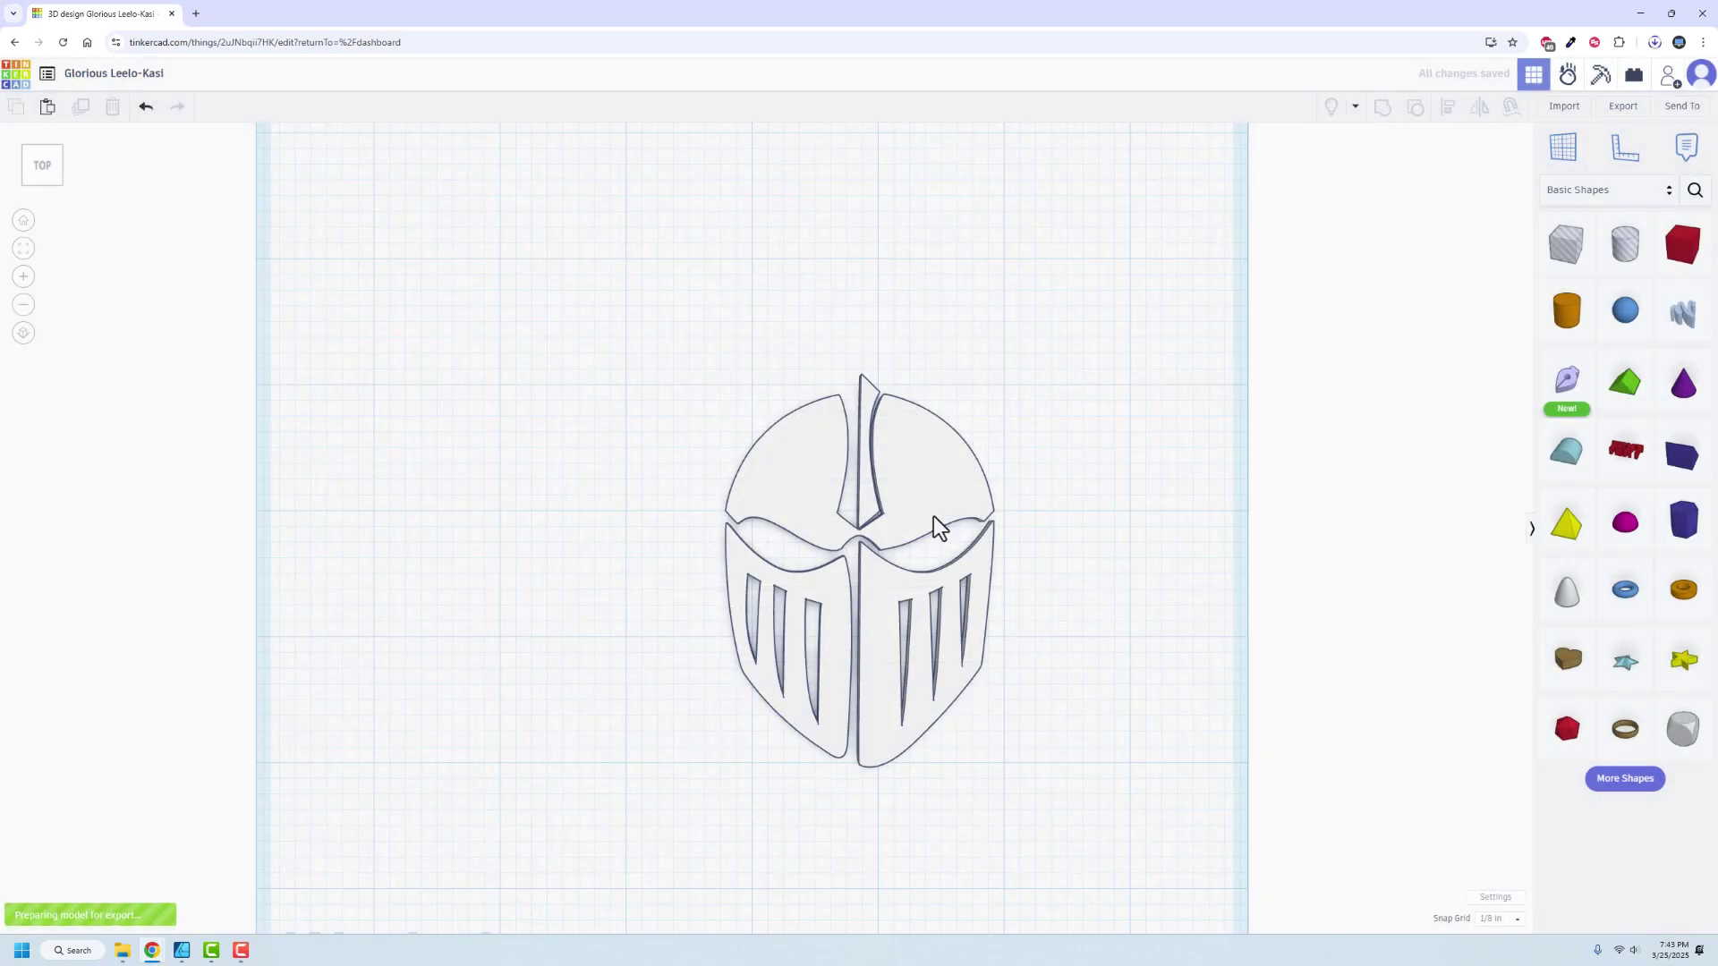
click(1654, 42)
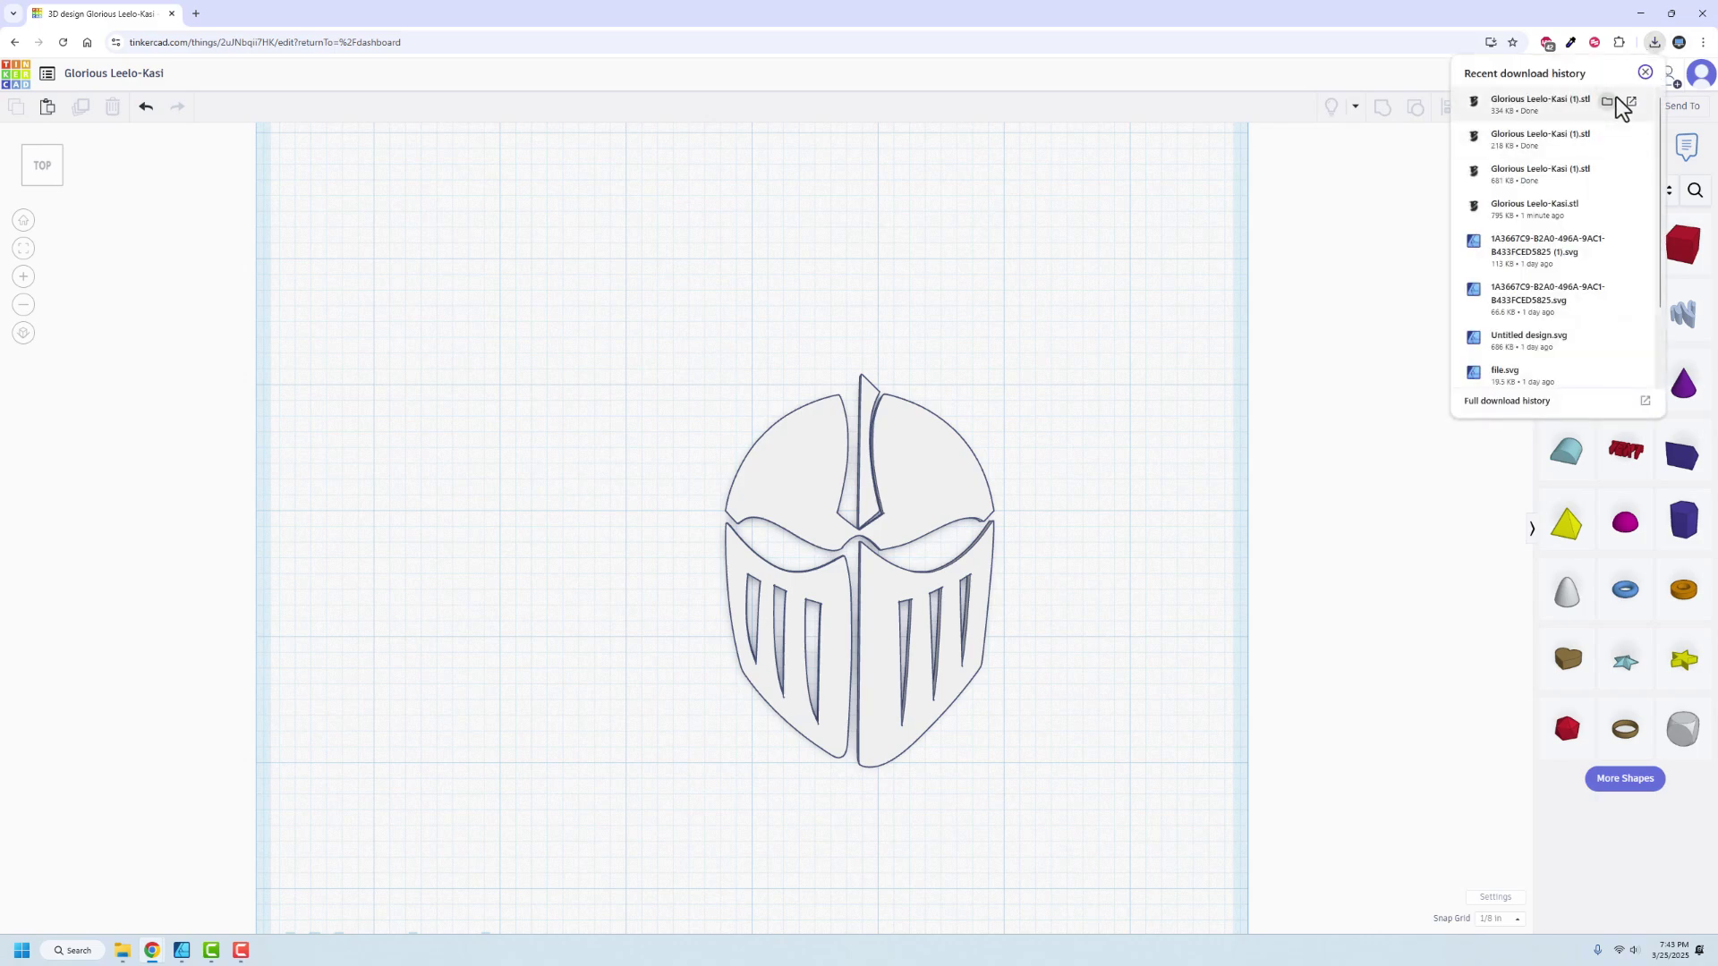
click(1609, 102)
click(368, 413)
text(white)
key(Return)
Undo the deletions to restore all three knight shapes and select them all
click(1151, 483)
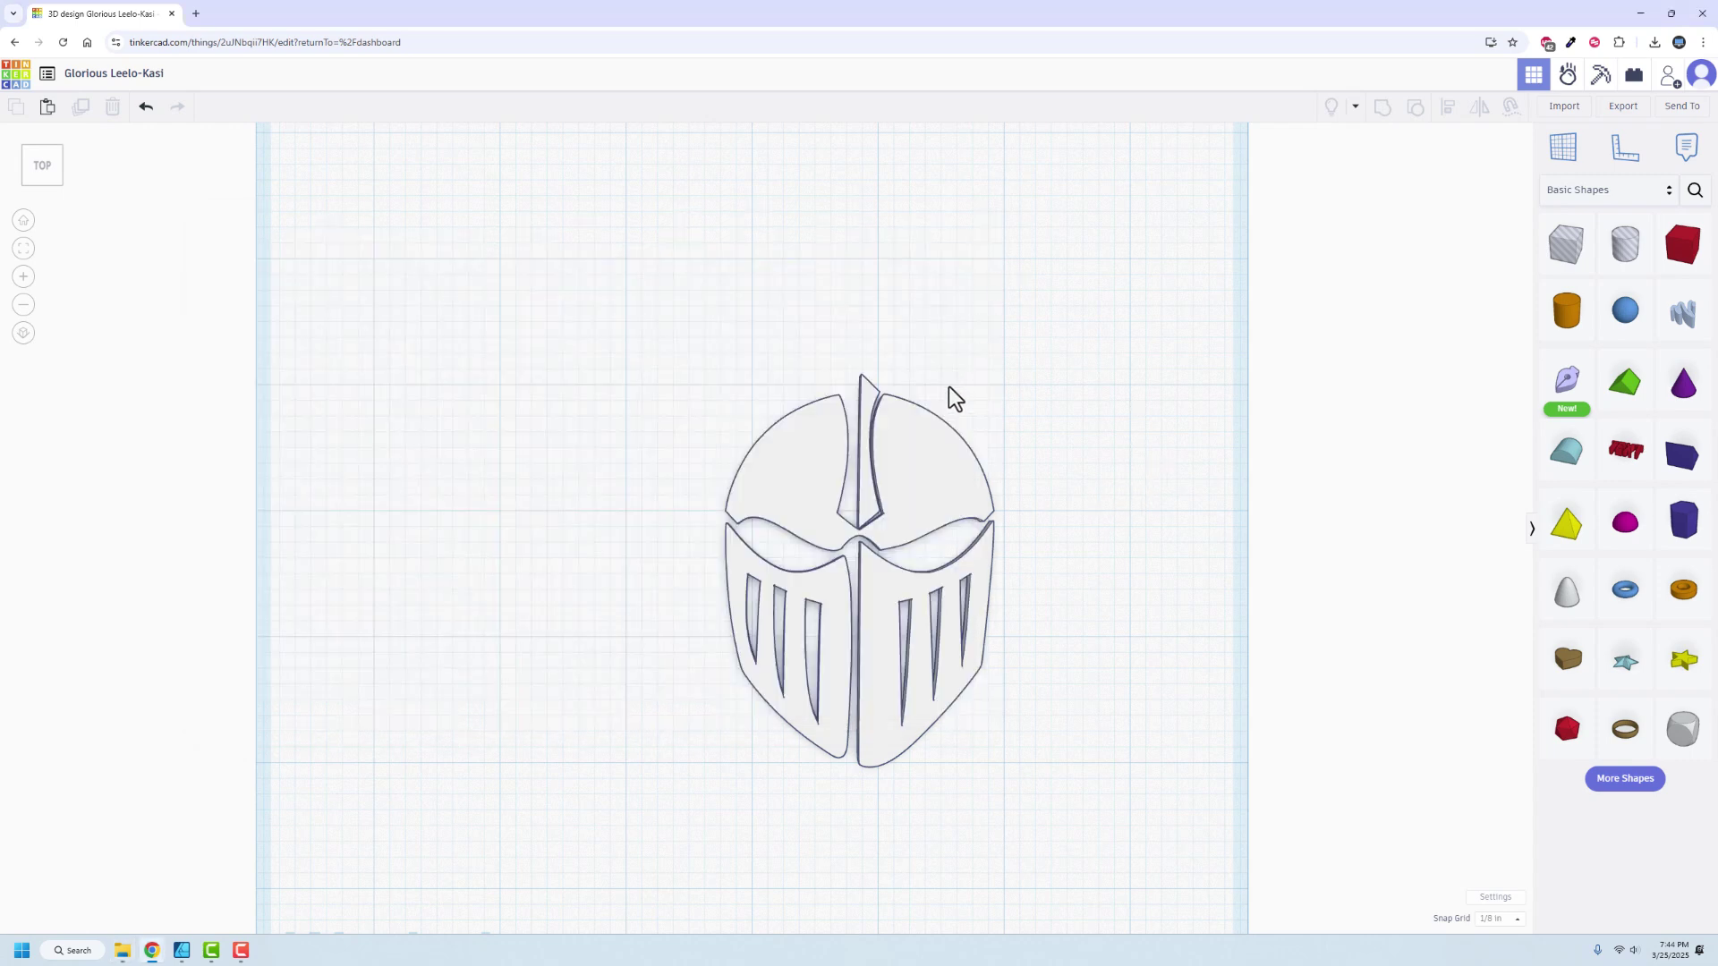
key(ctrl+z)
key(ctrl+z)
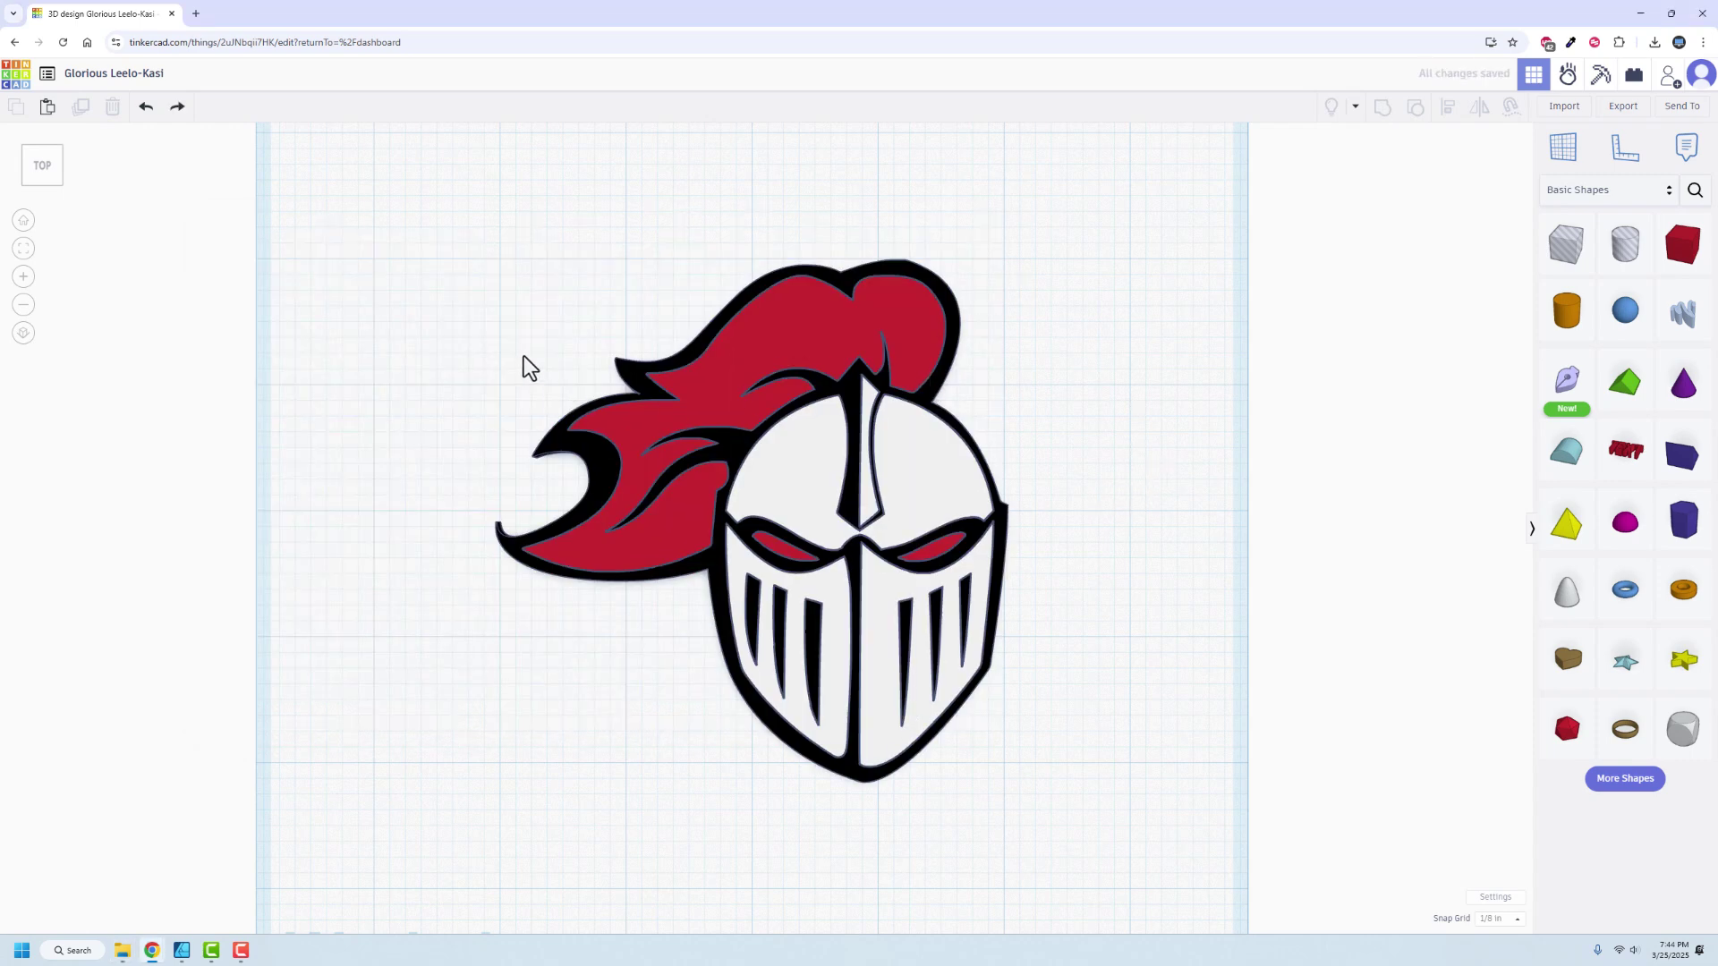
key(ctrl+a)
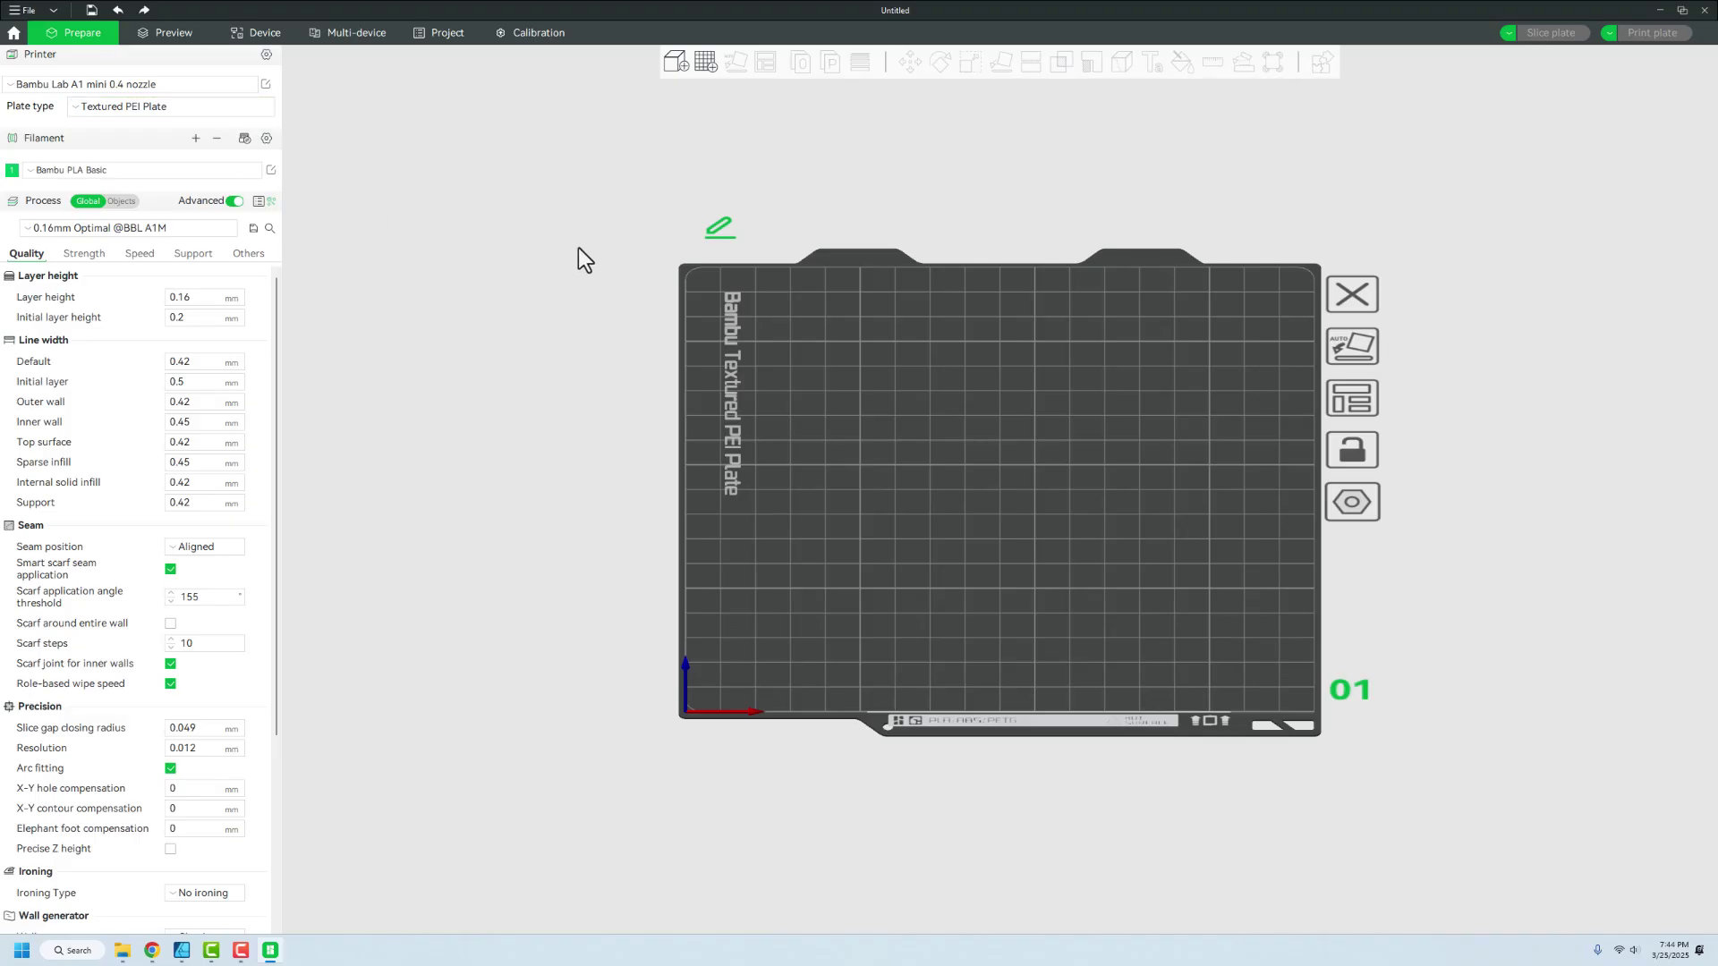
Add white, red and black STLs from Downloads and load them as one multi-part object
click(666, 66)
click(213, 145)
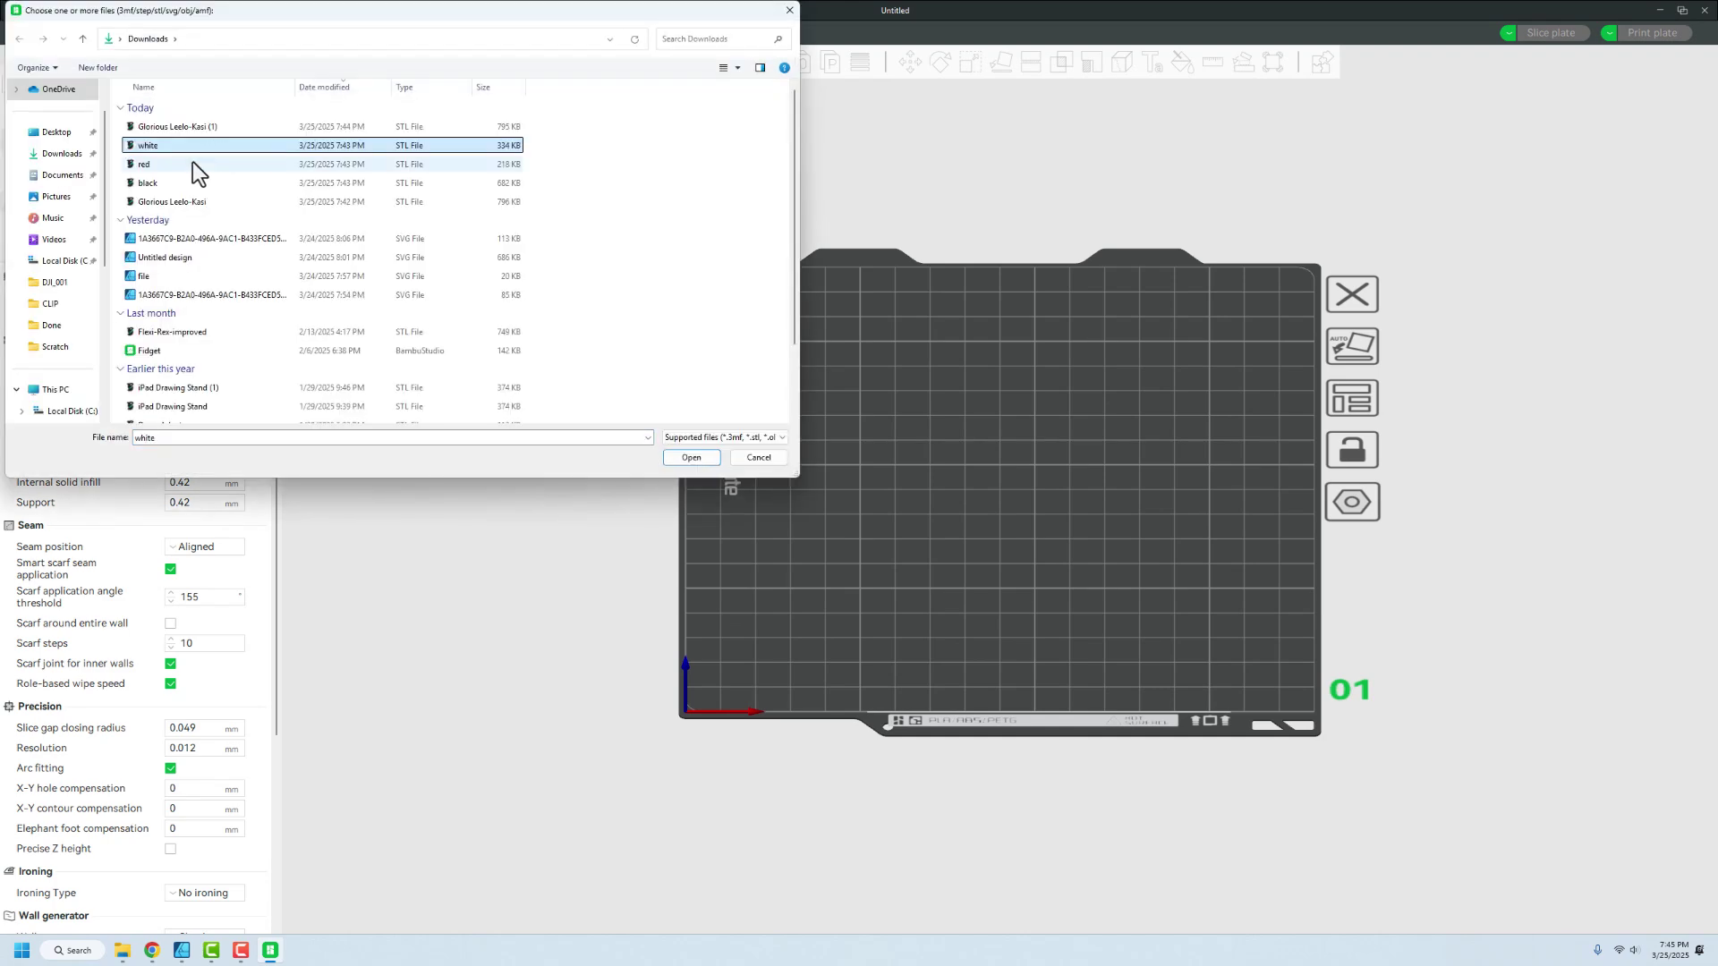
shift+click(168, 183)
click(689, 457)
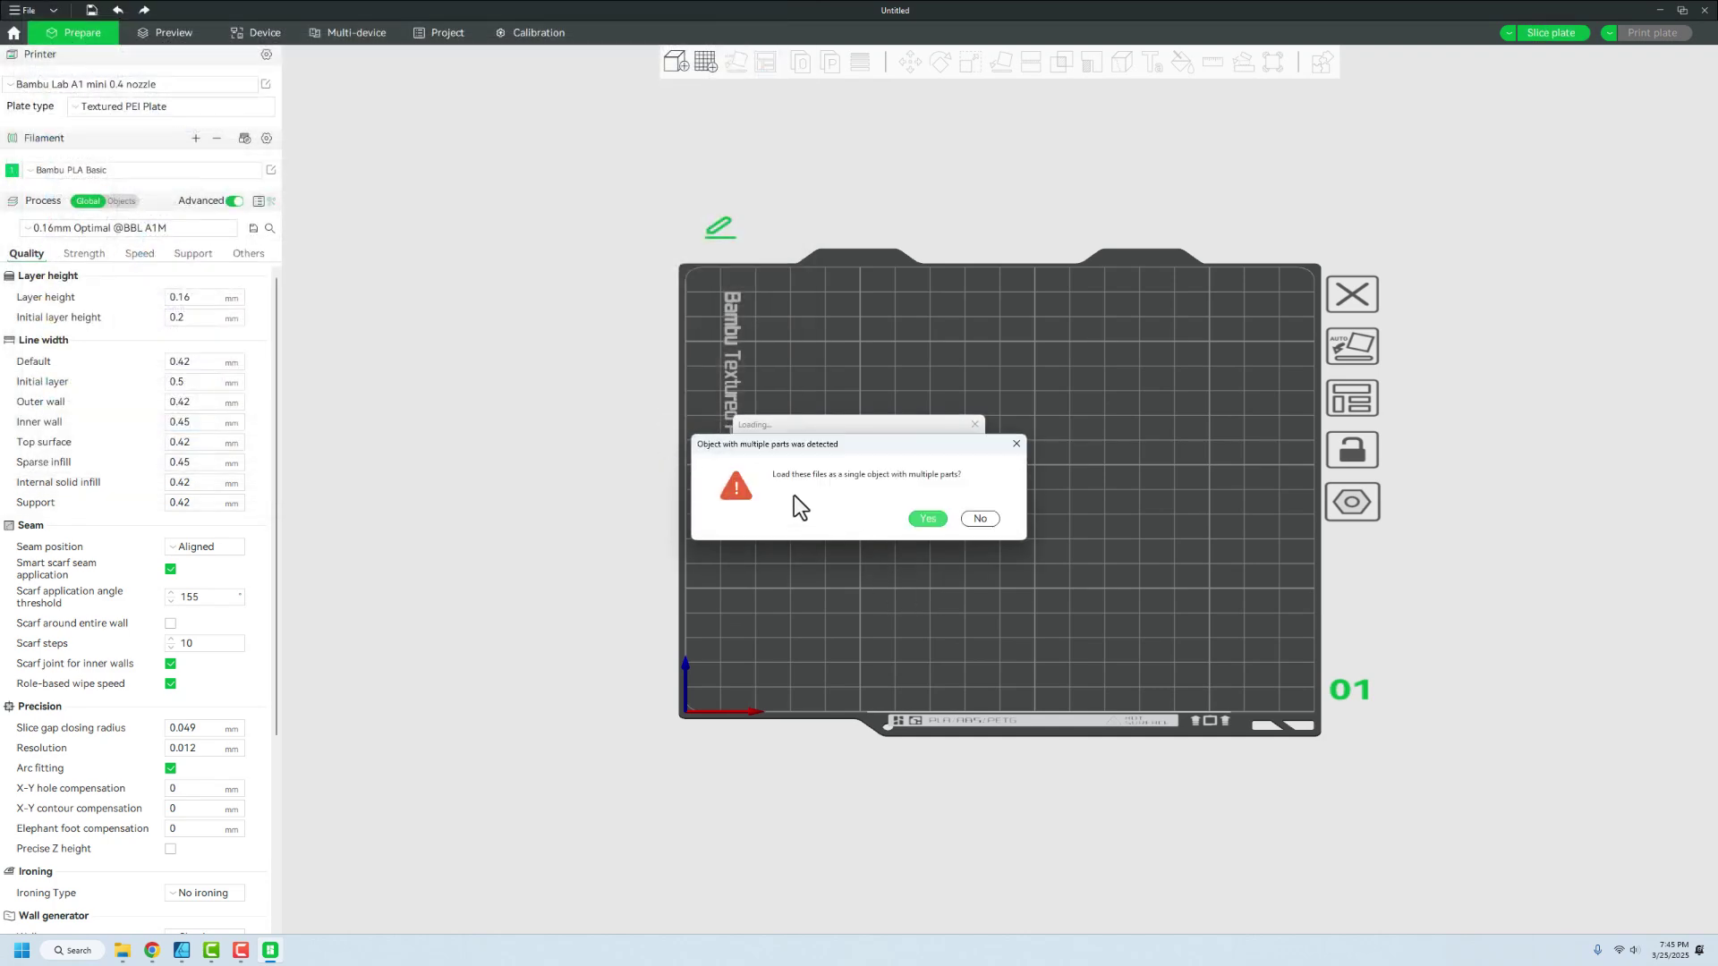
click(927, 518)
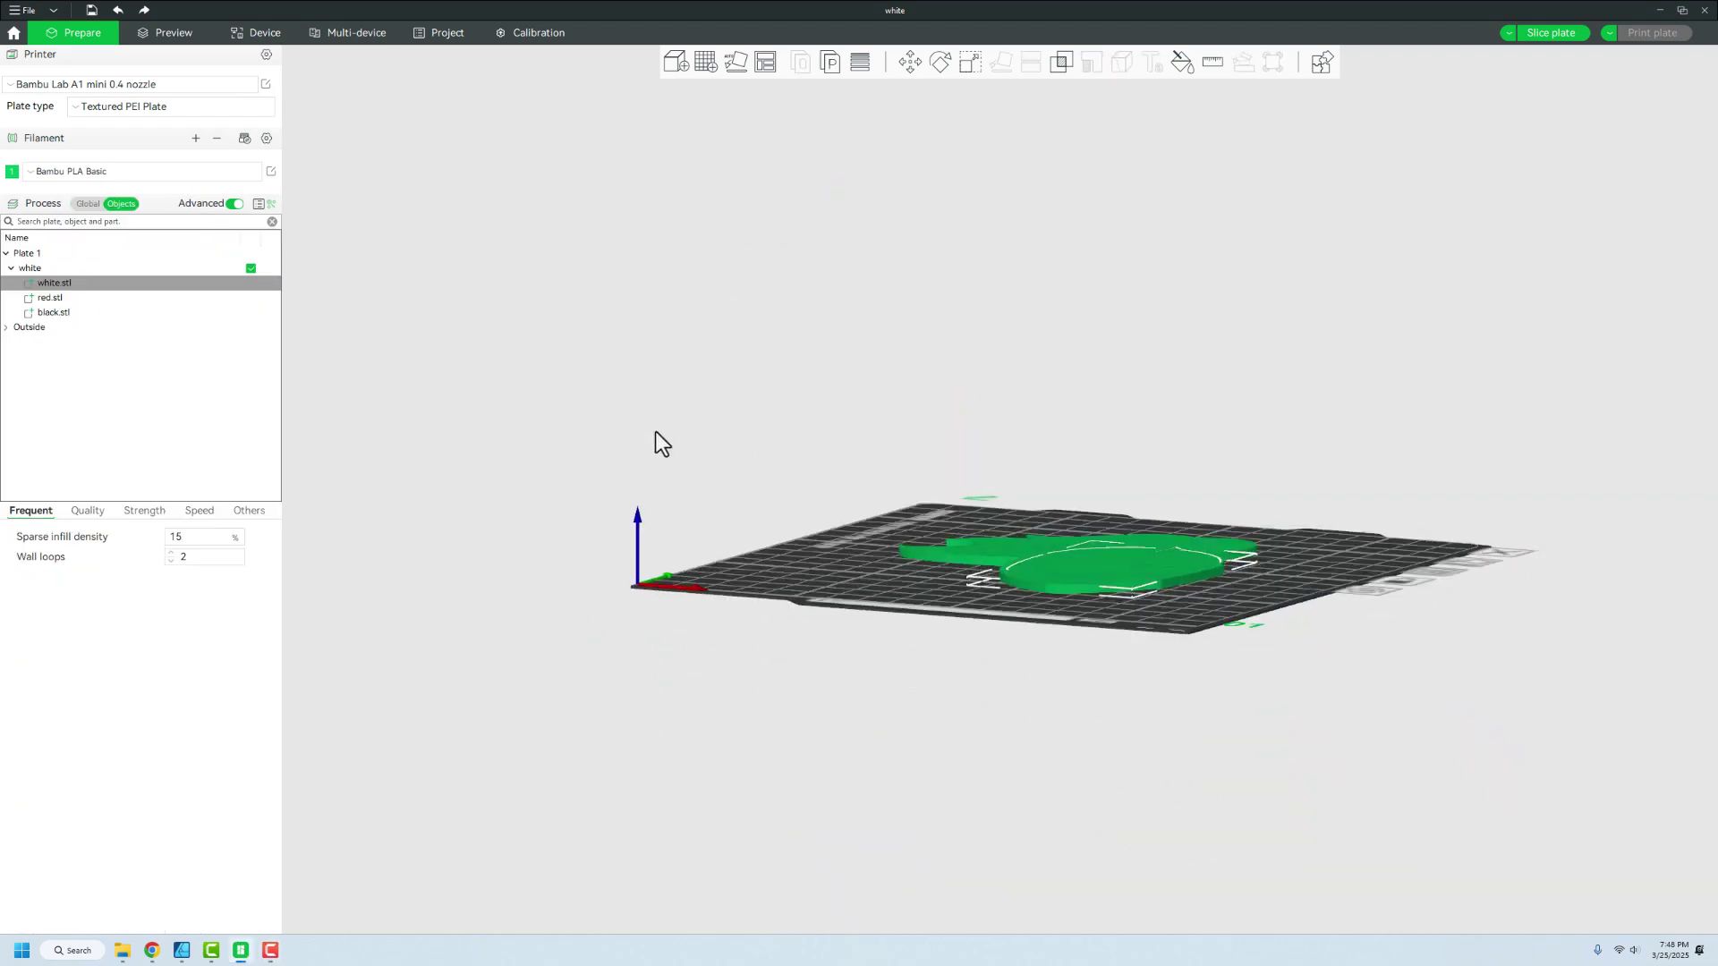
Add two more filament slots and set the first filament's colour to black
drag(657, 431, 596, 390)
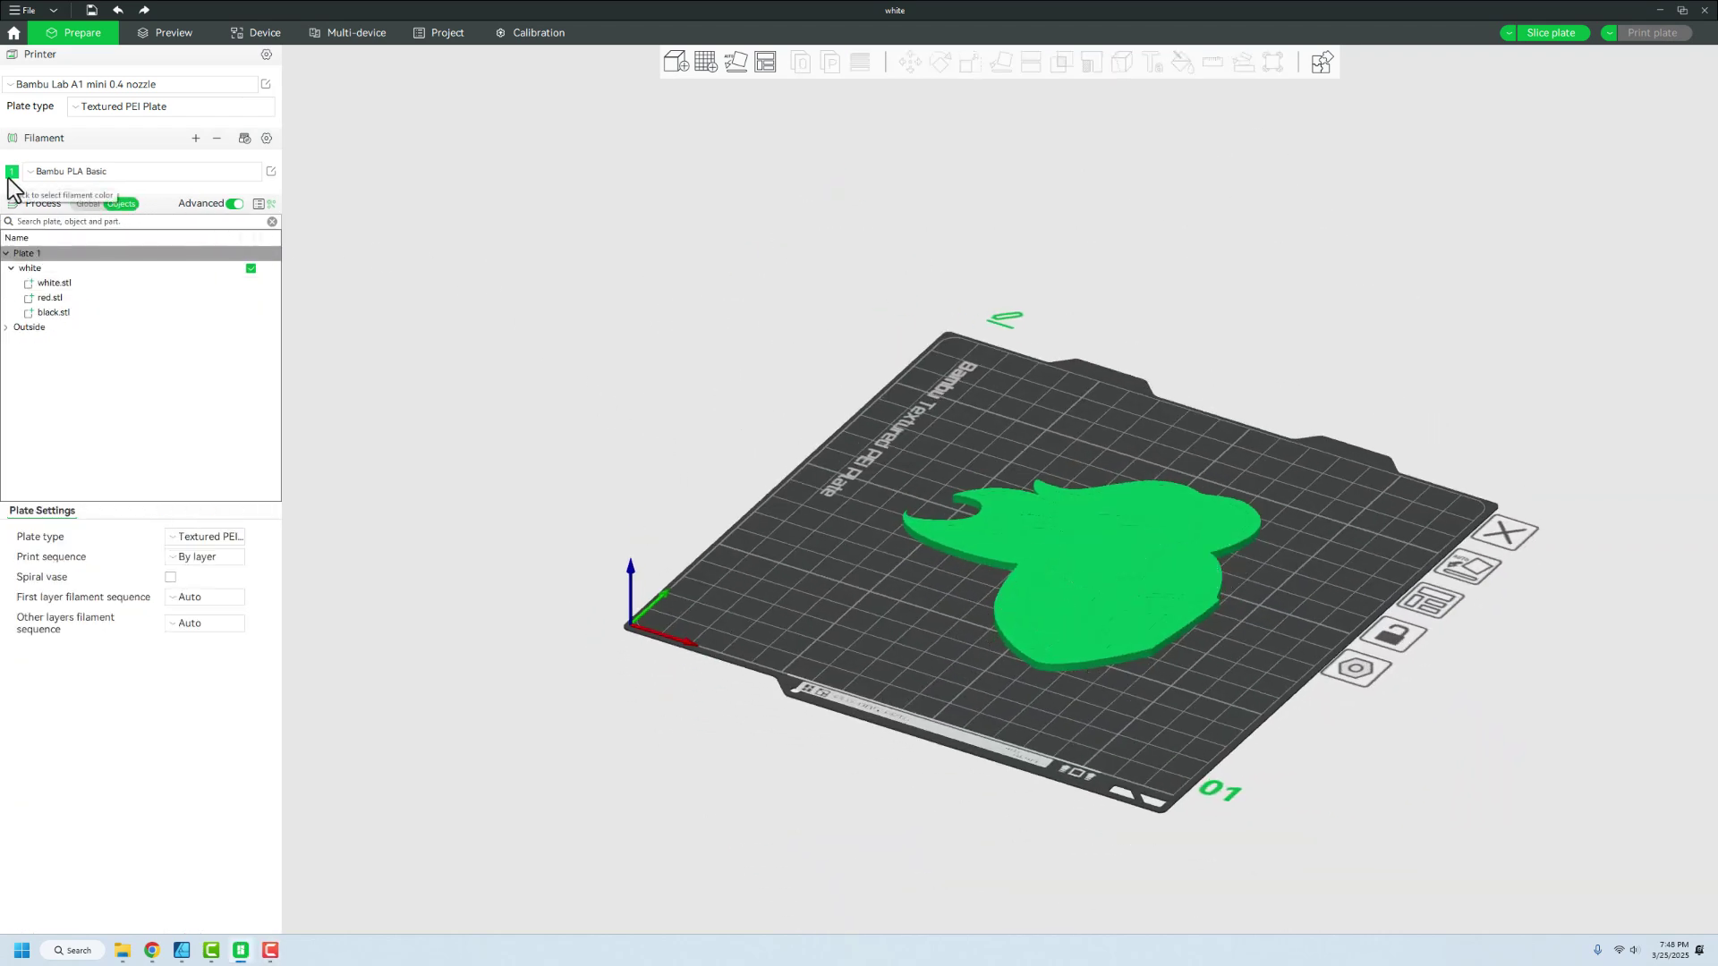
click(196, 139)
click(196, 139)
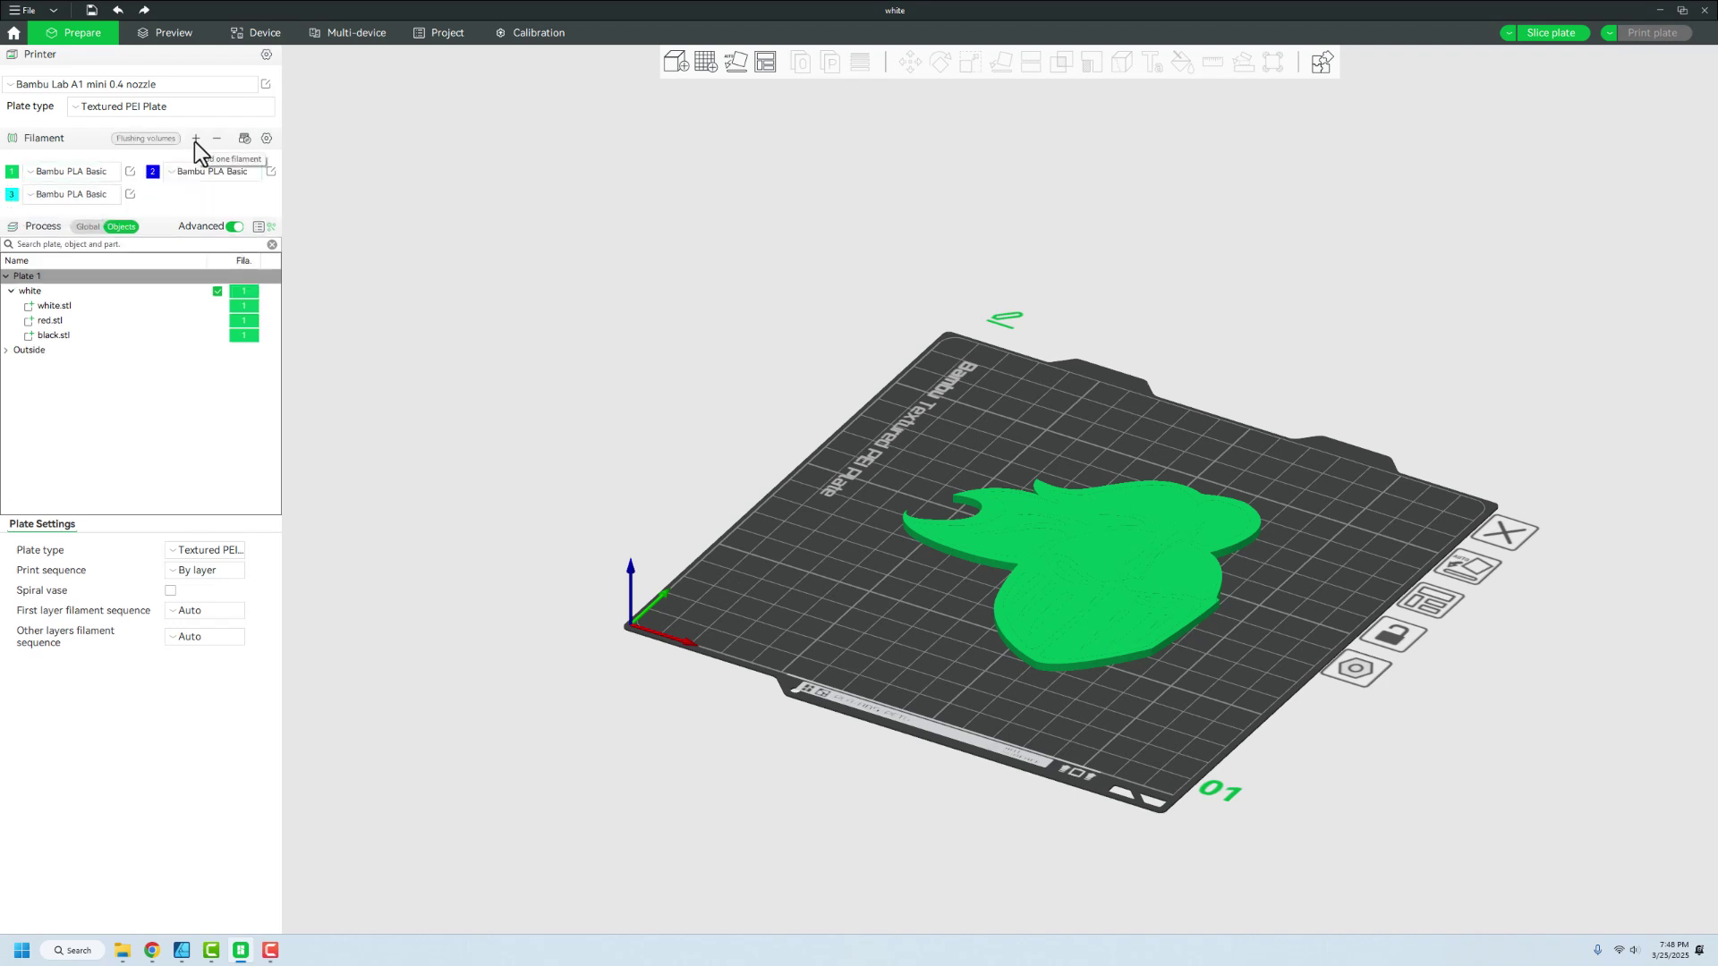
click(15, 174)
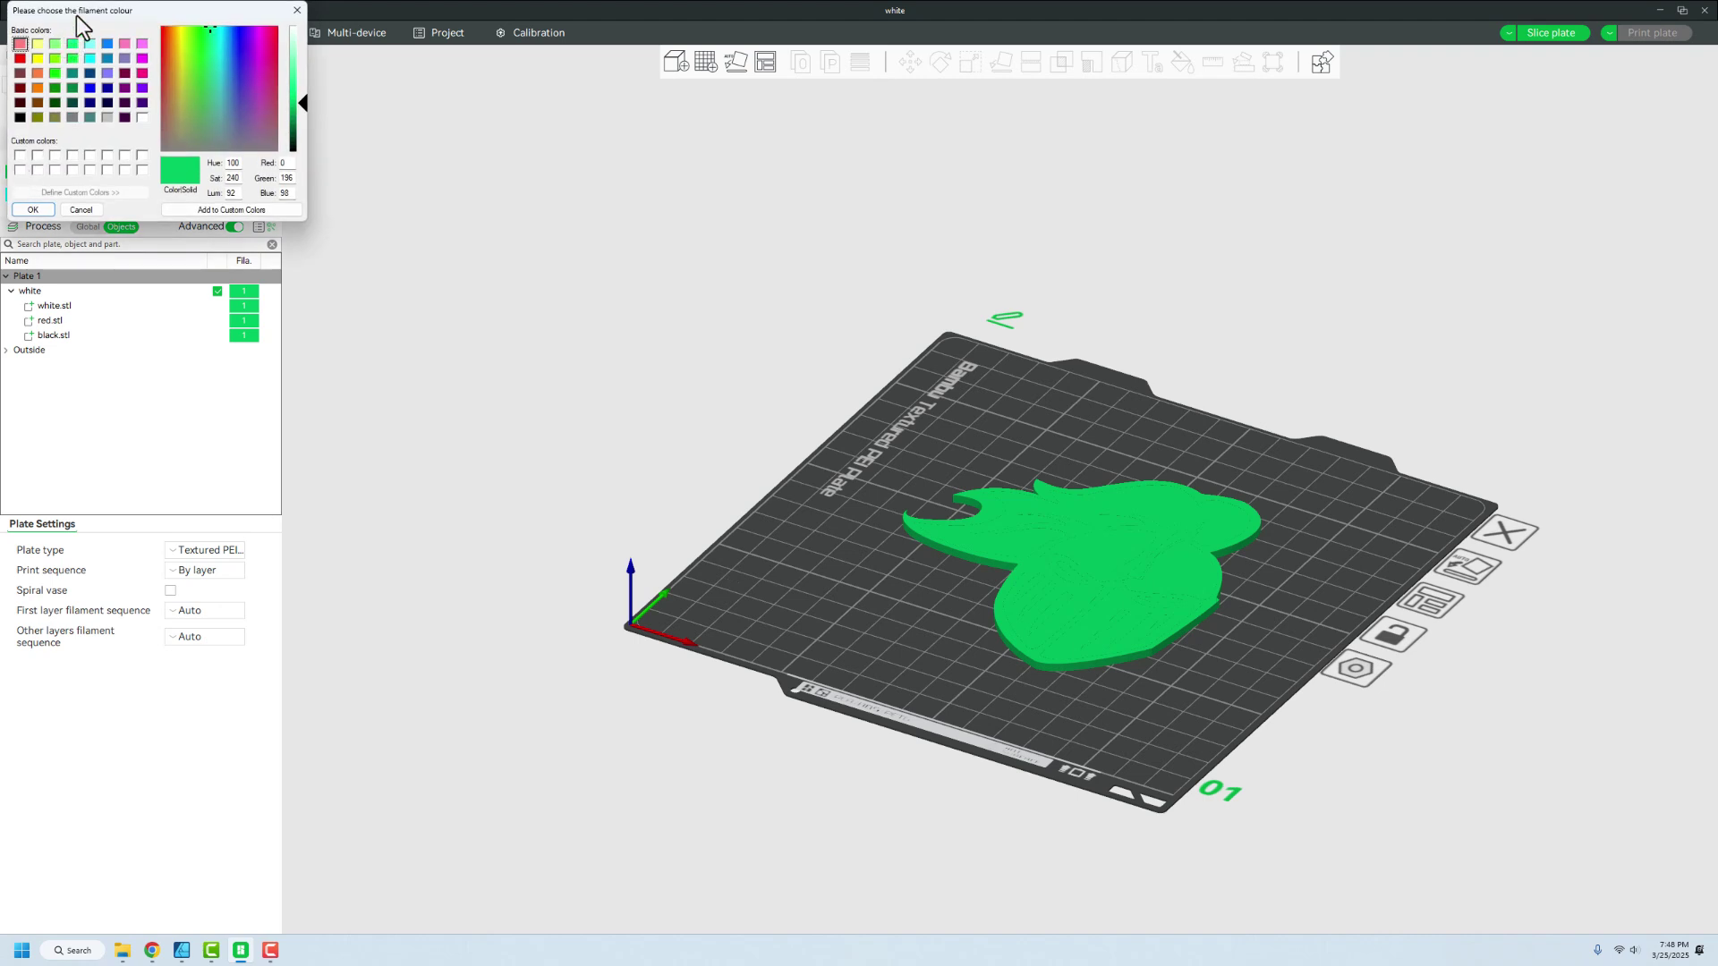
drag(82, 11, 349, 161)
click(283, 269)
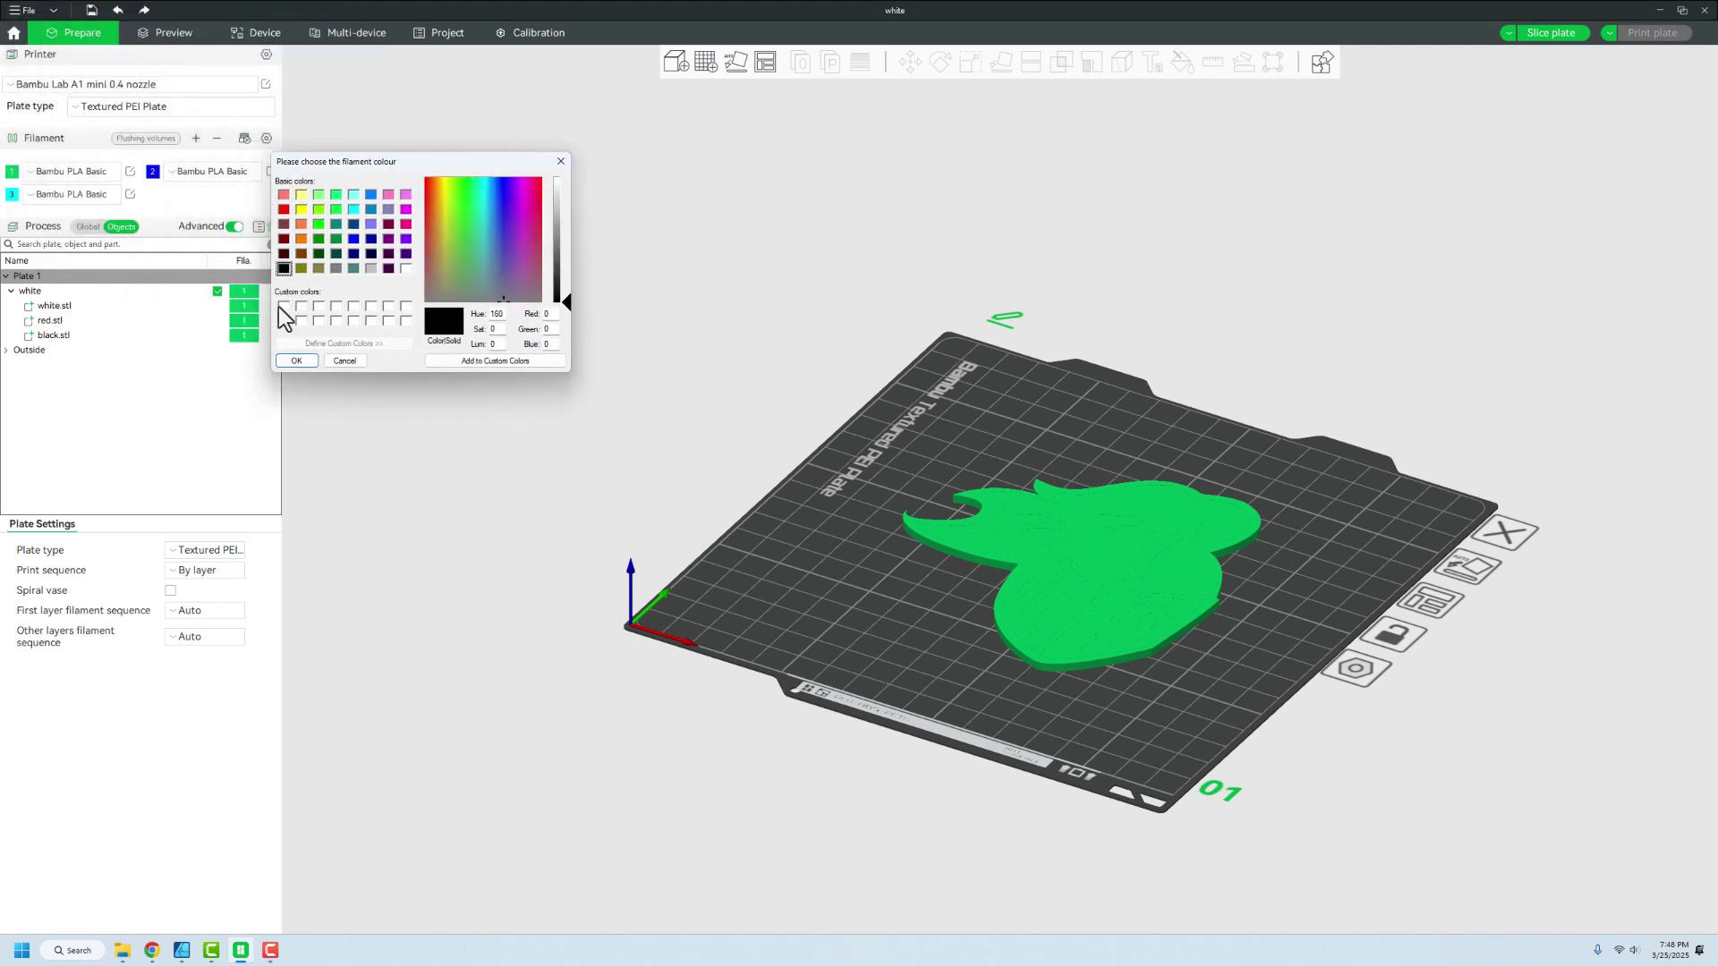
click(294, 360)
Set the second filament to white and the third to bright red
click(153, 172)
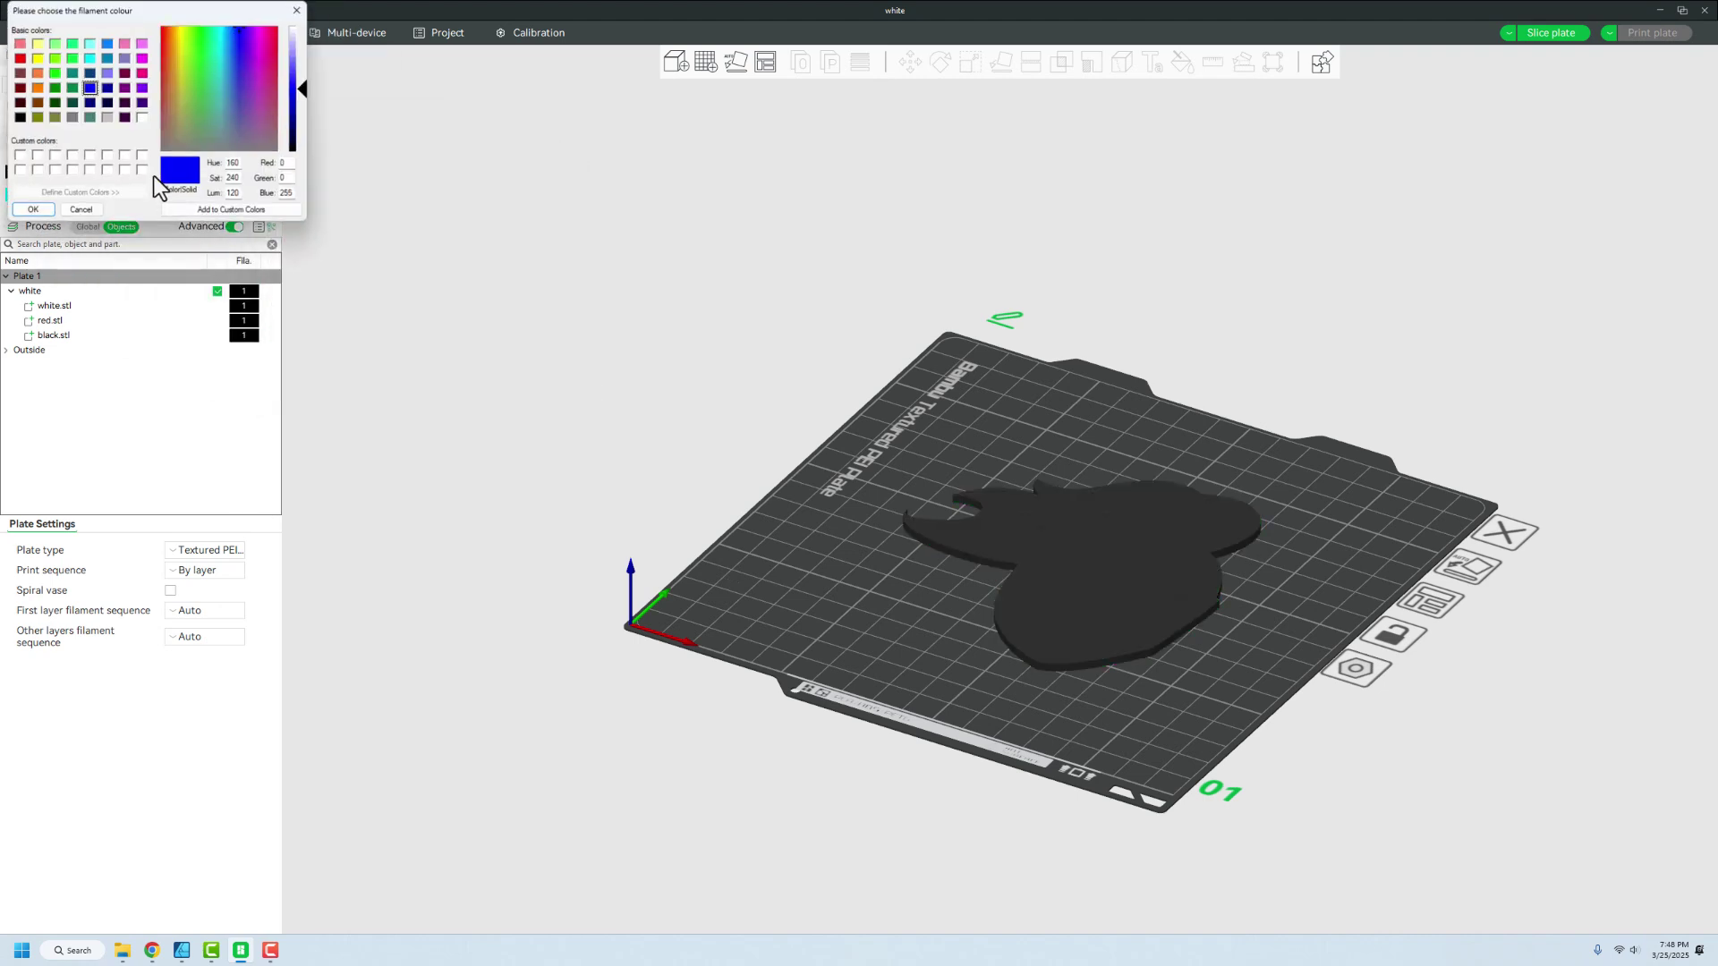
click(141, 117)
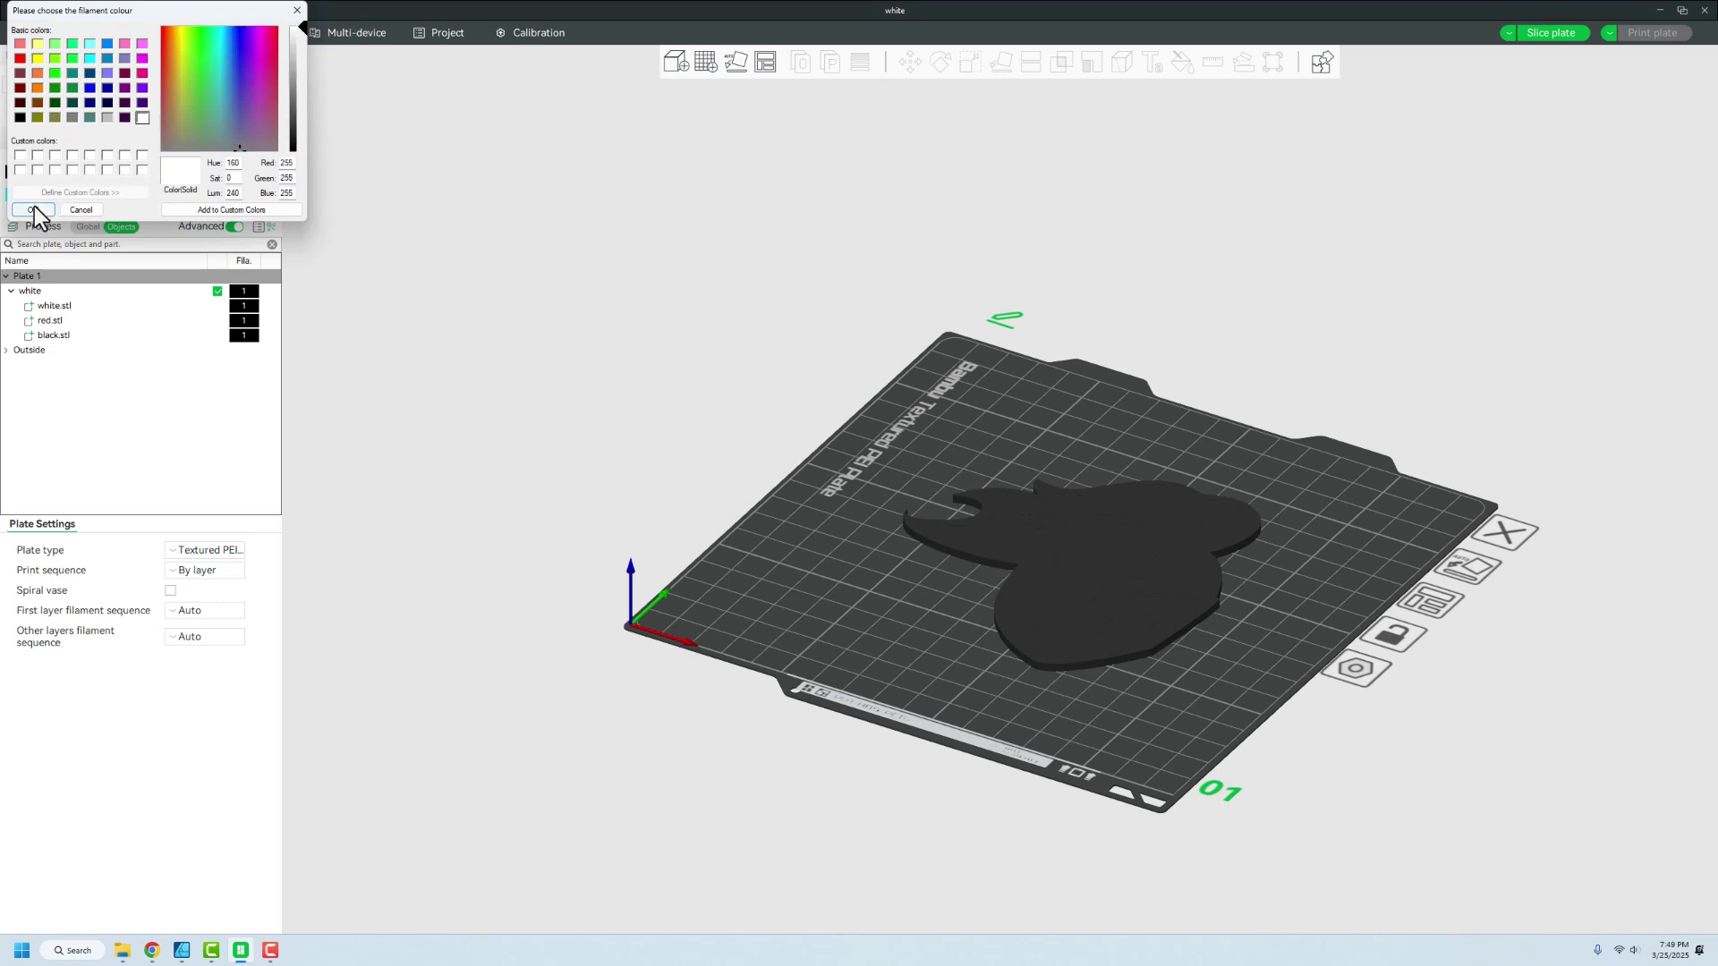
click(33, 210)
click(13, 195)
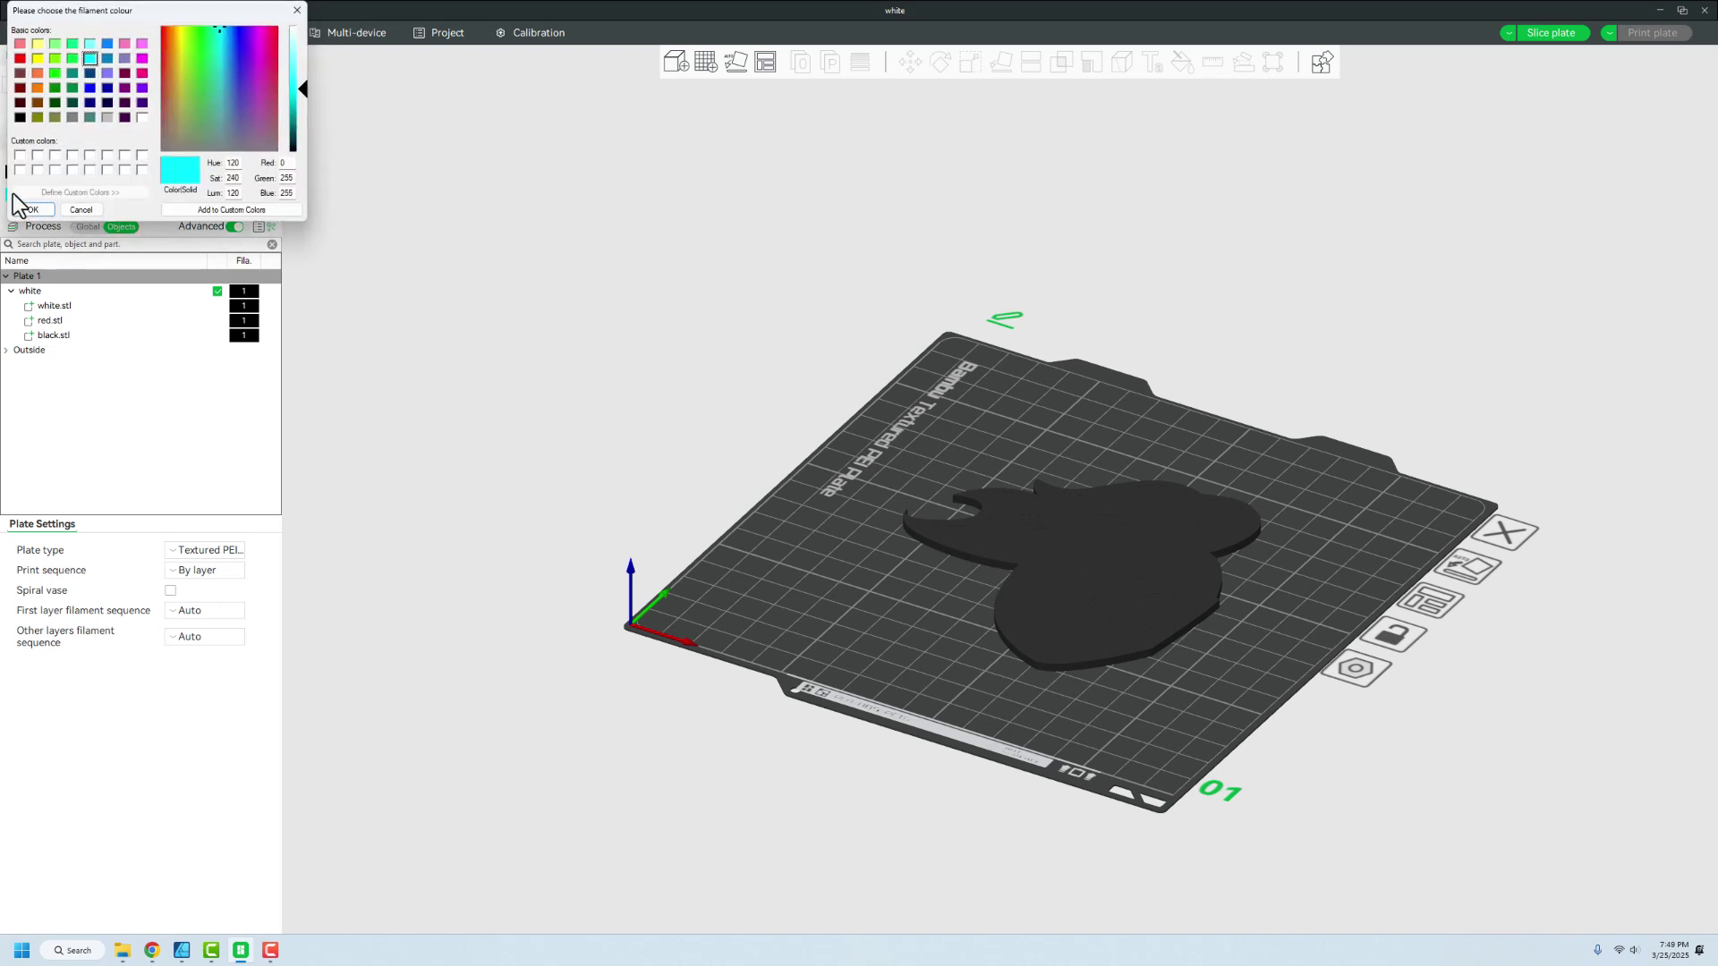
click(20, 88)
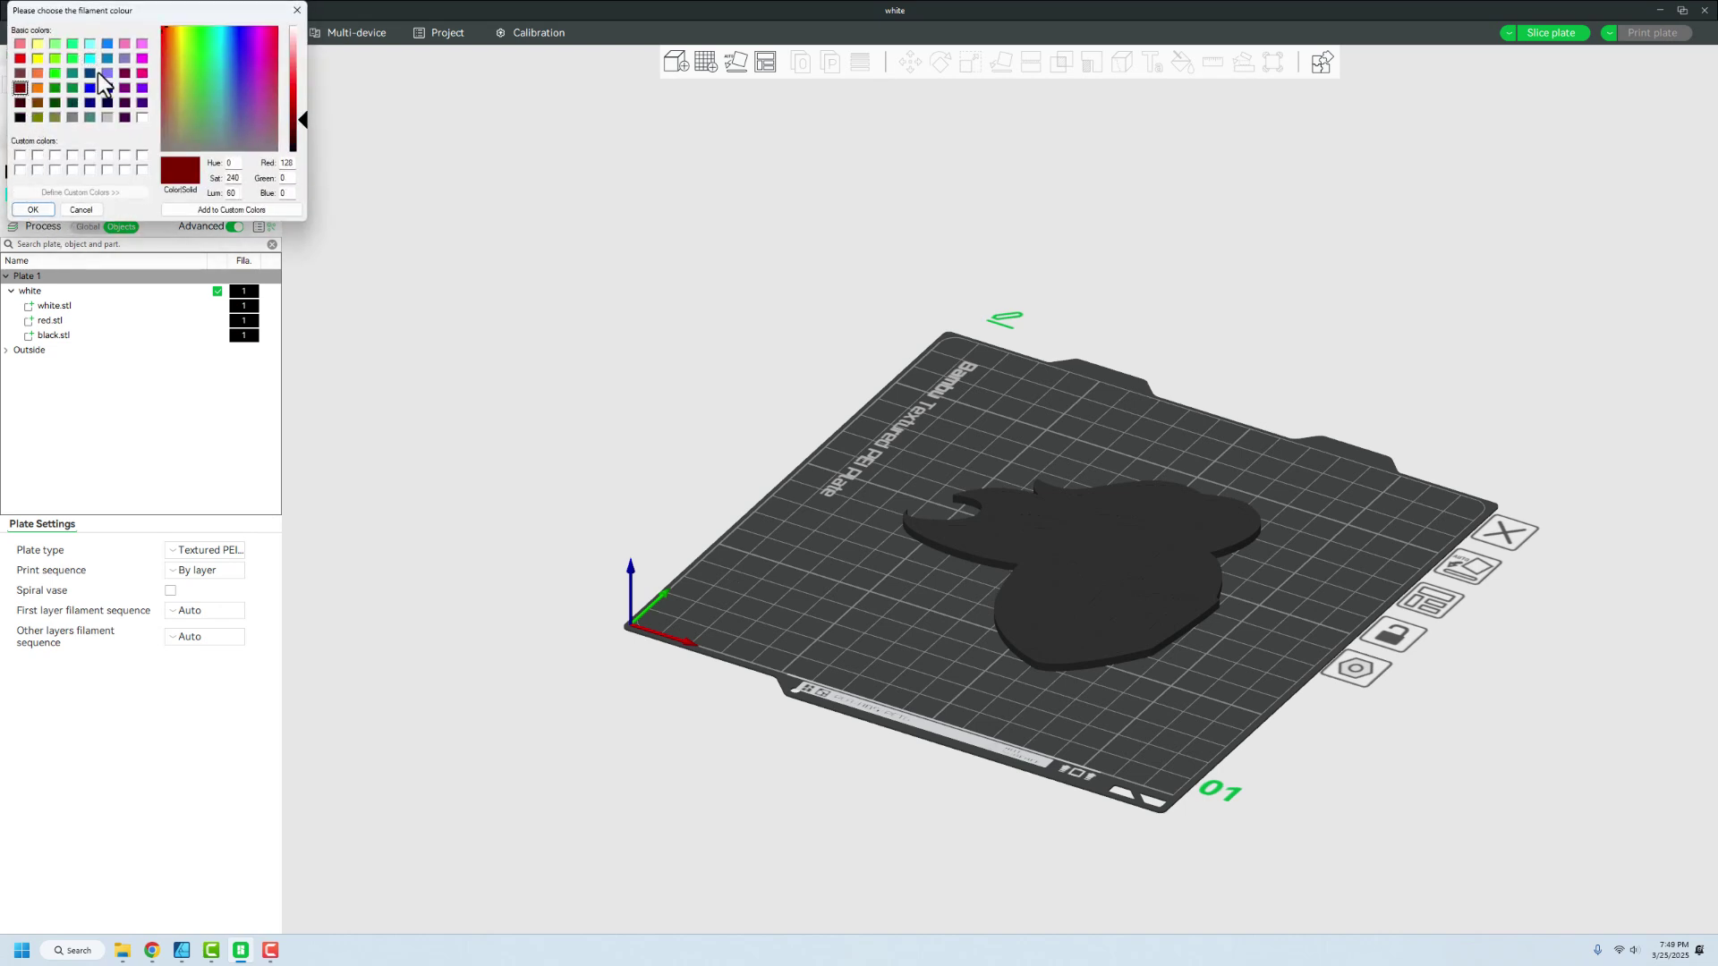
drag(88, 11, 163, 167)
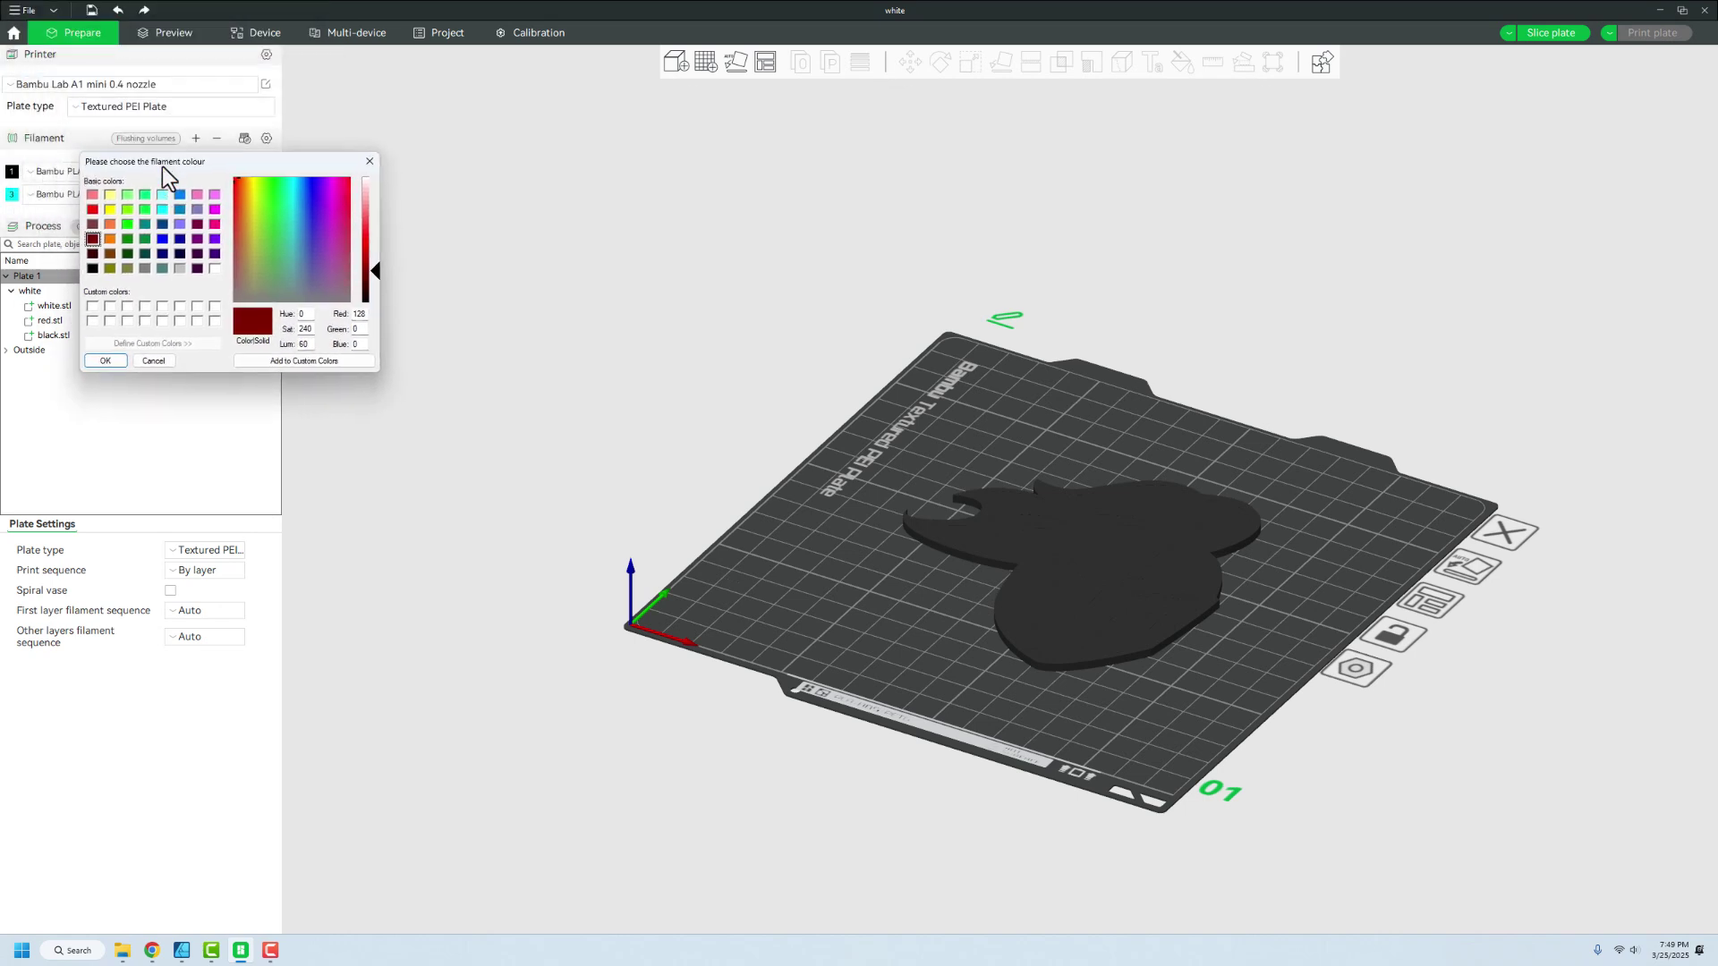
click(94, 215)
click(108, 364)
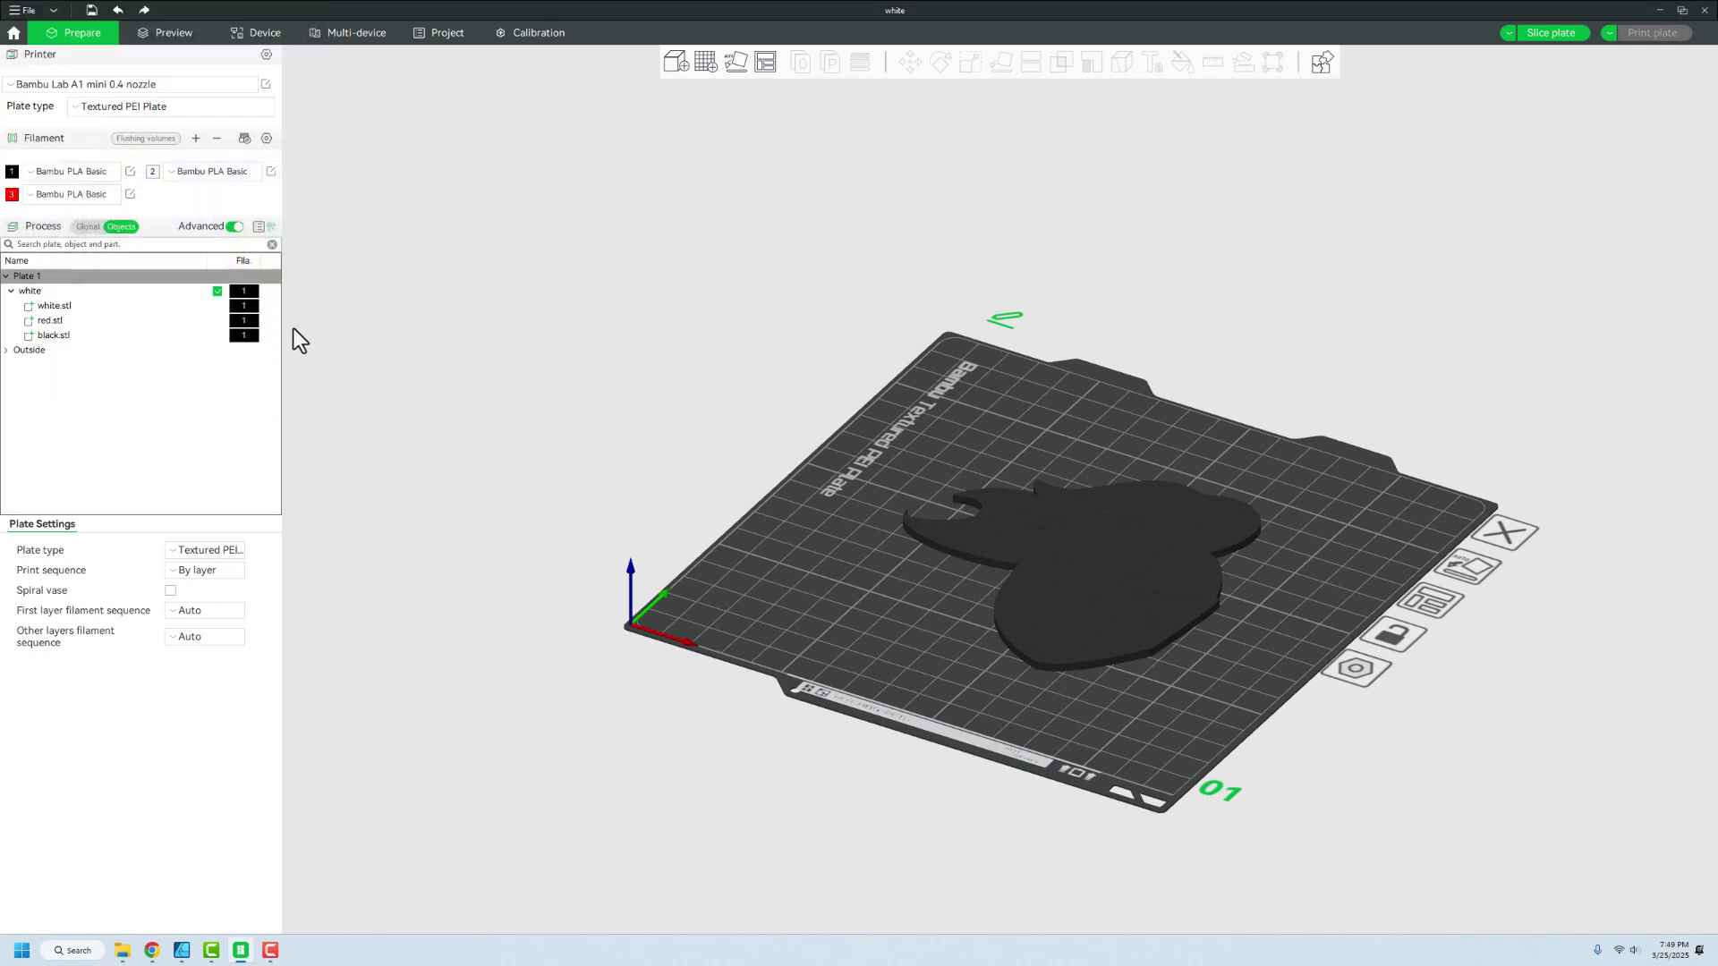
Assign filament 2 to white.stl and filament 3 to red.stl in the Objects list
click(236, 307)
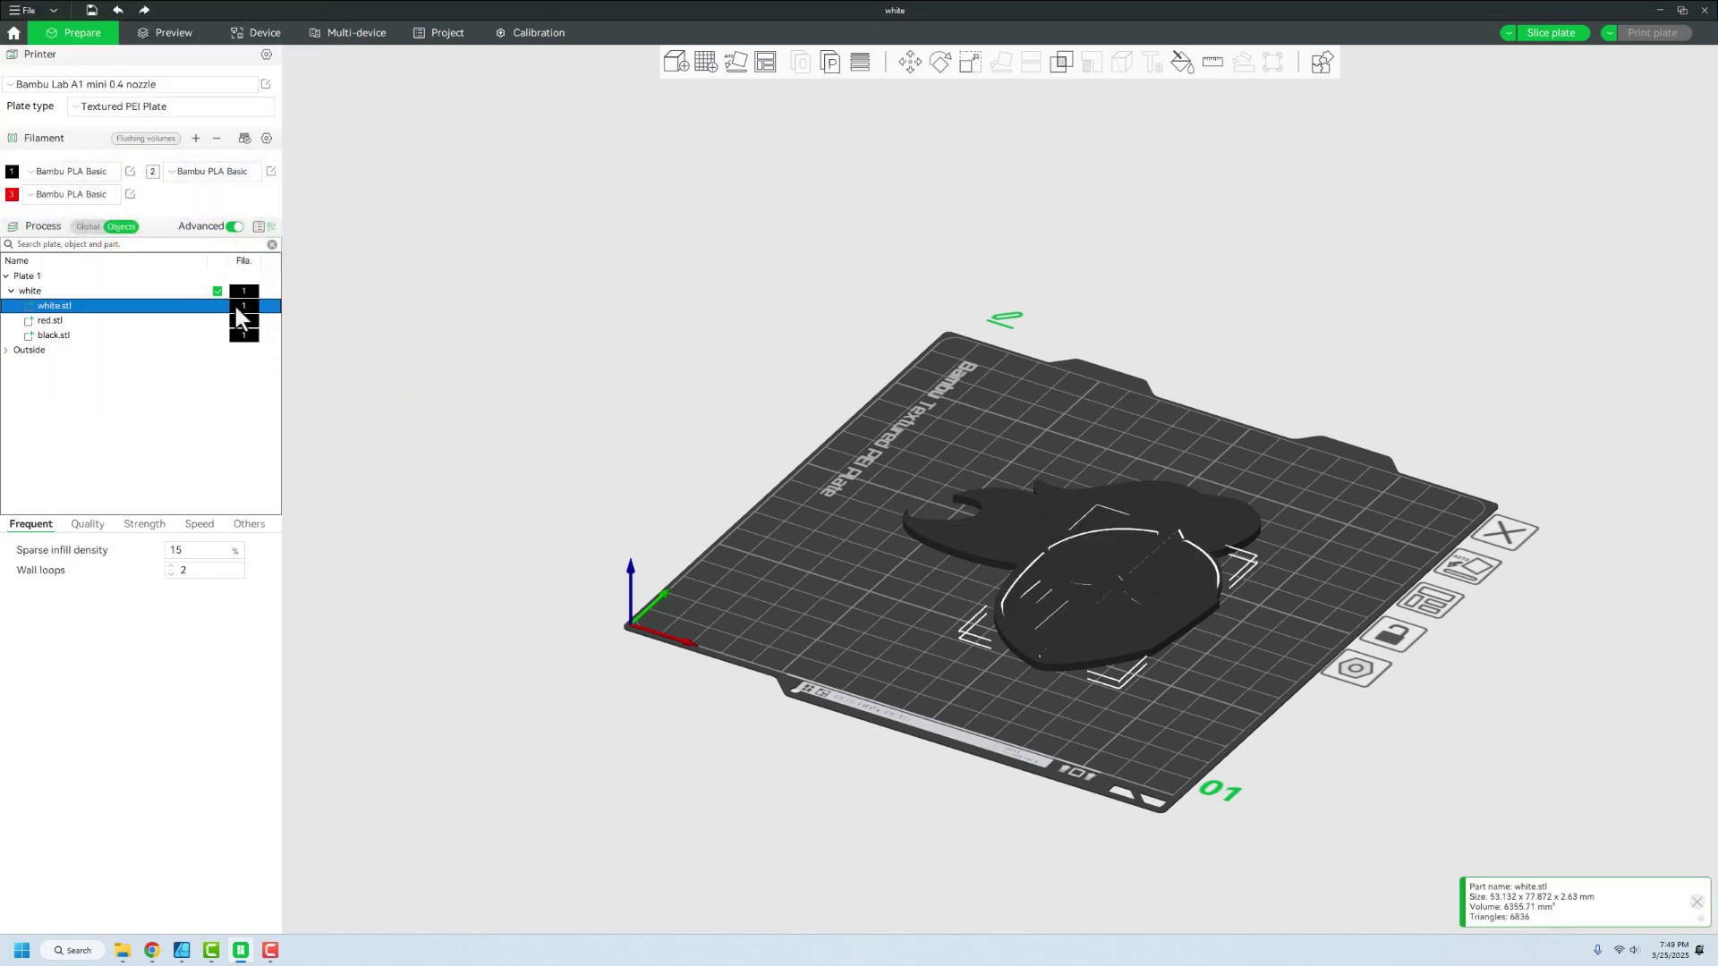
right_click(238, 307)
click(236, 305)
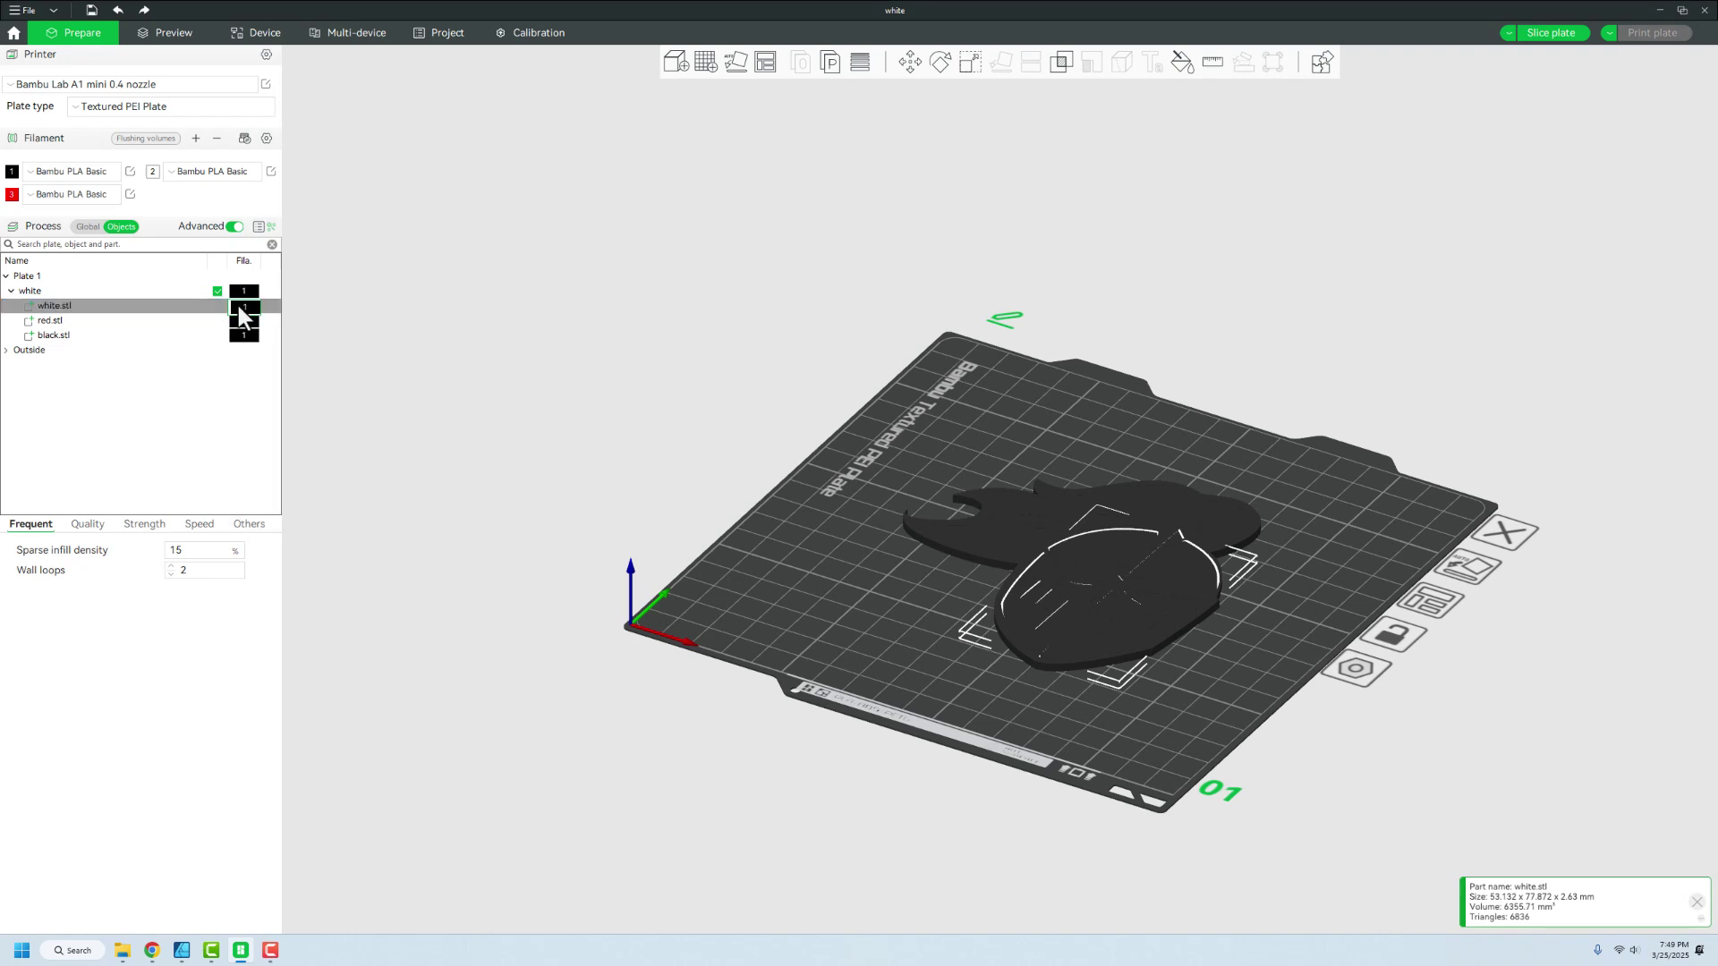
click(236, 305)
click(243, 351)
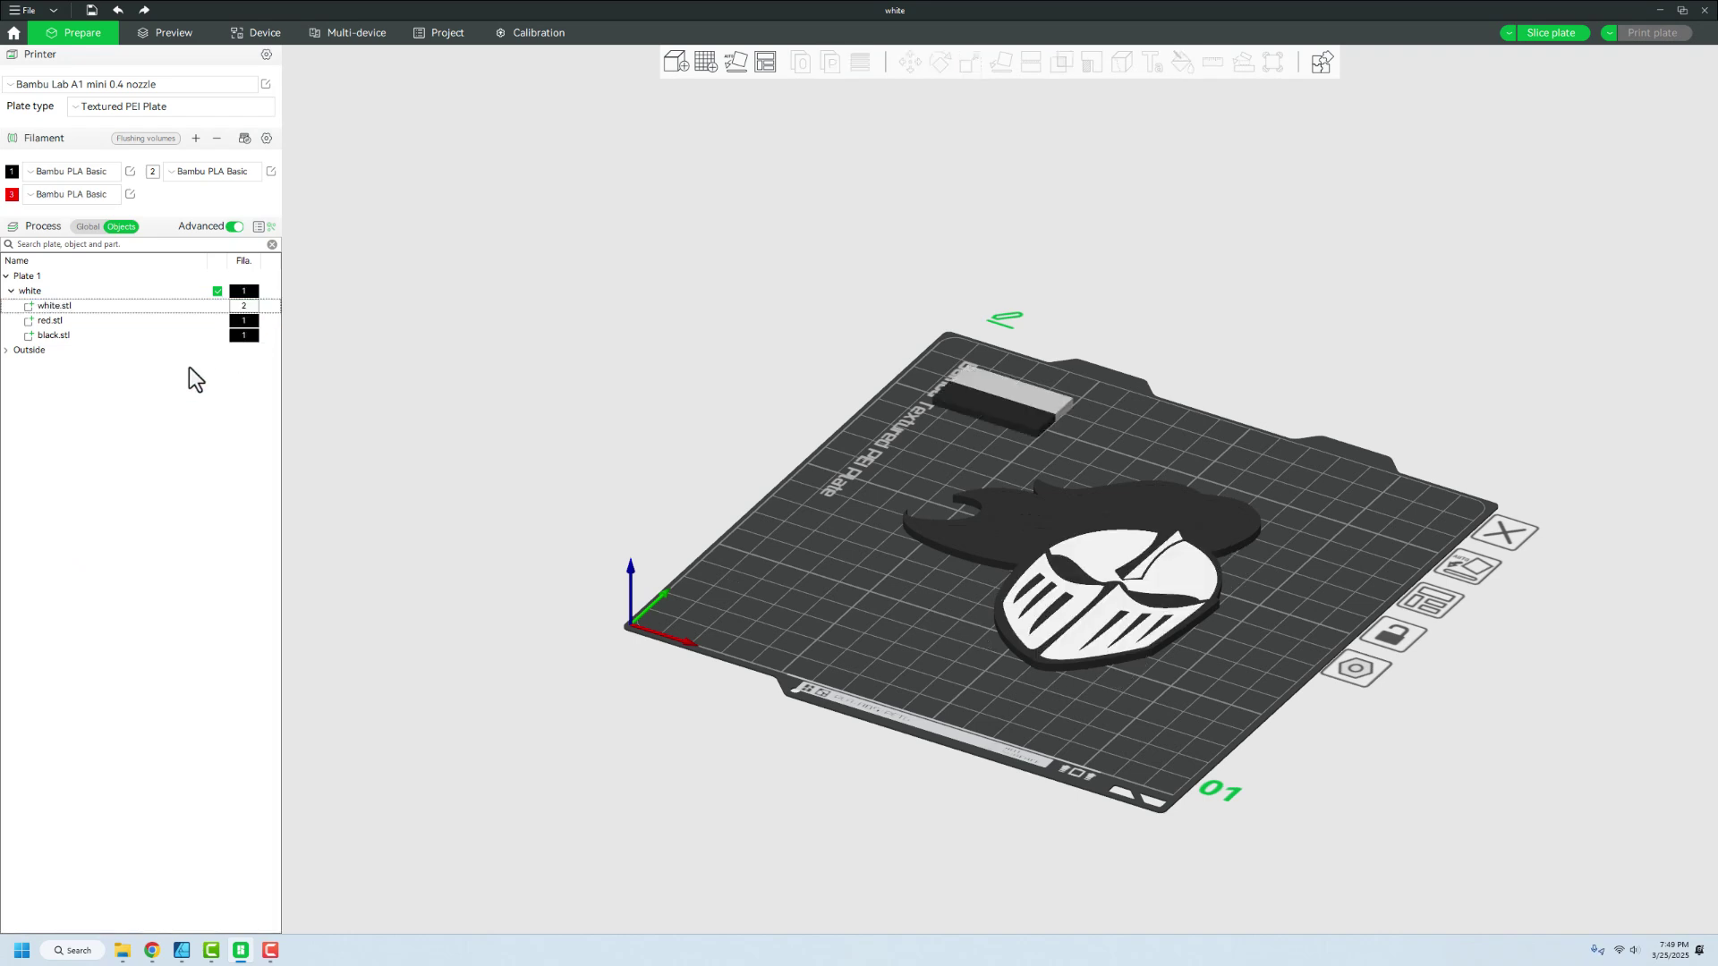
click(247, 322)
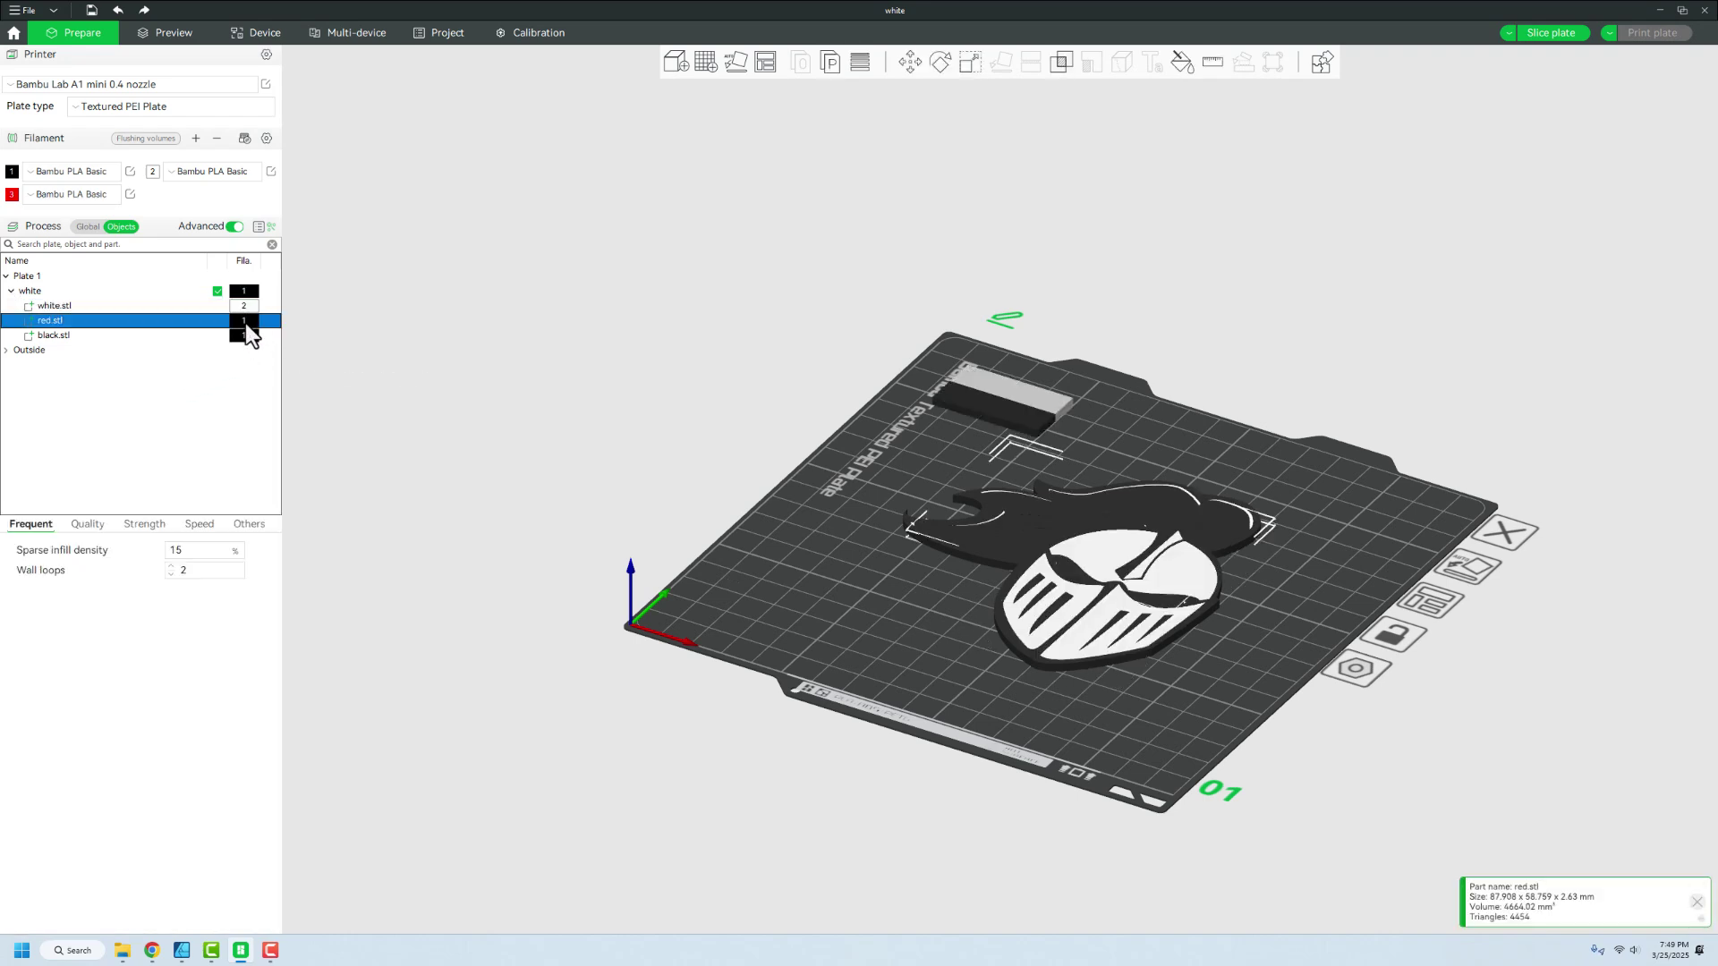
click(245, 322)
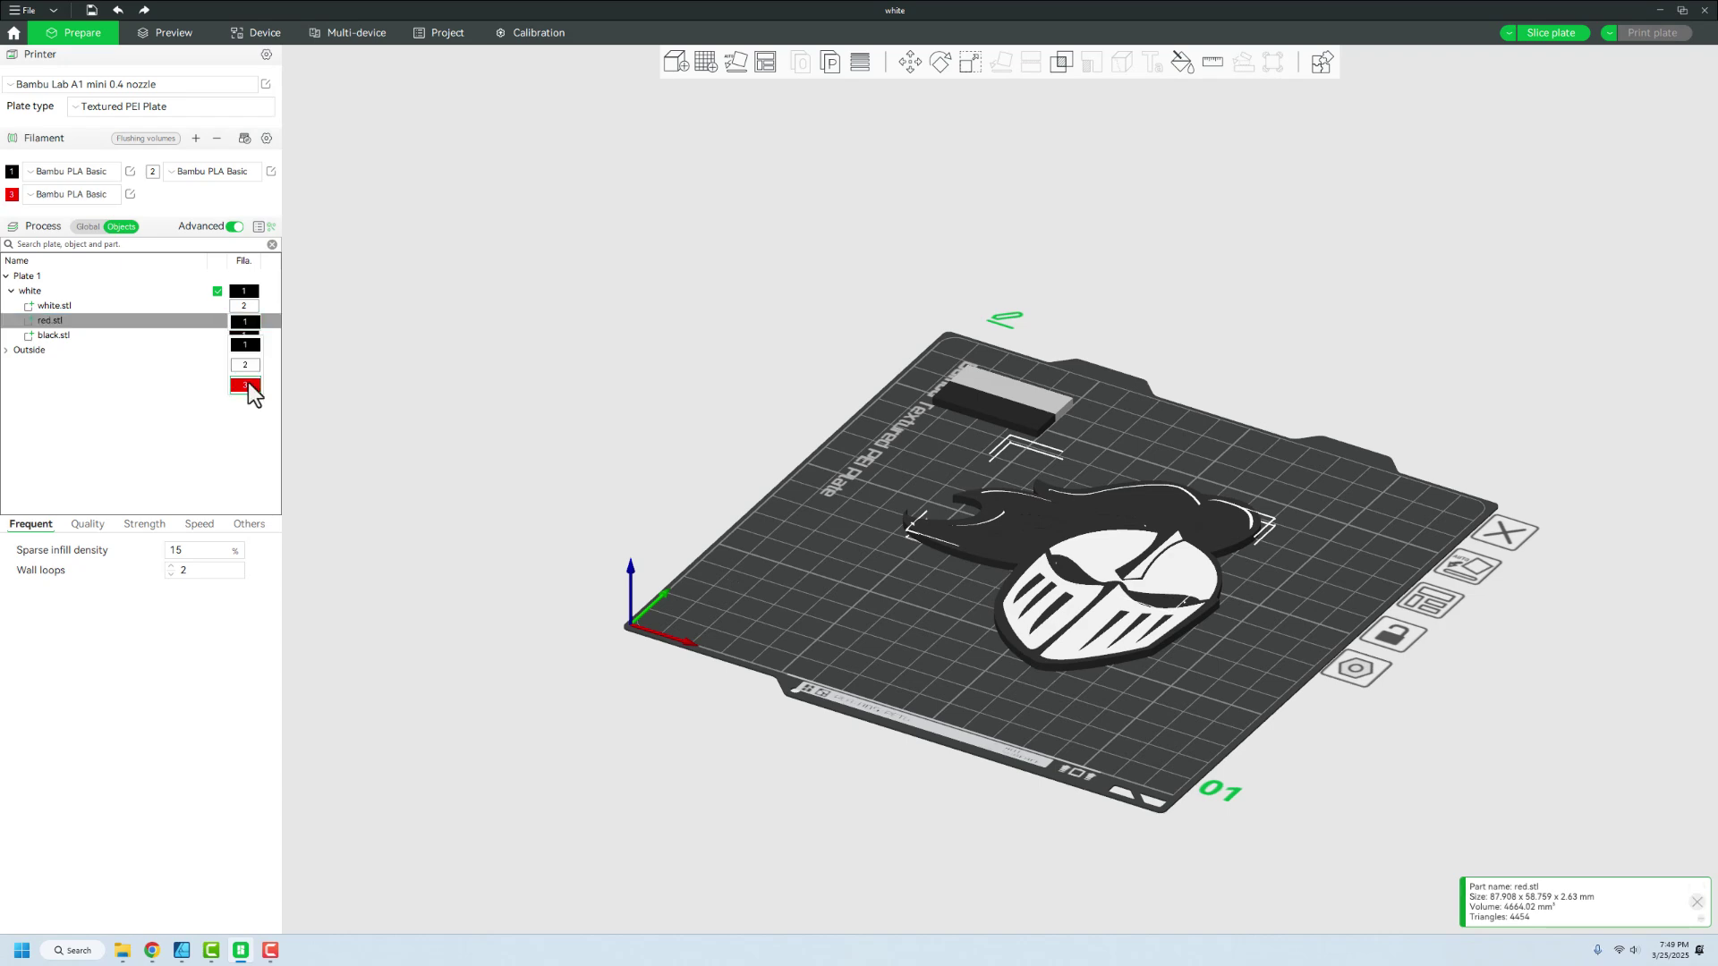
click(246, 384)
click(407, 356)
drag(437, 331, 515, 449)
scroll(576, 444, up, 10)
scroll(680, 595, down, 8)
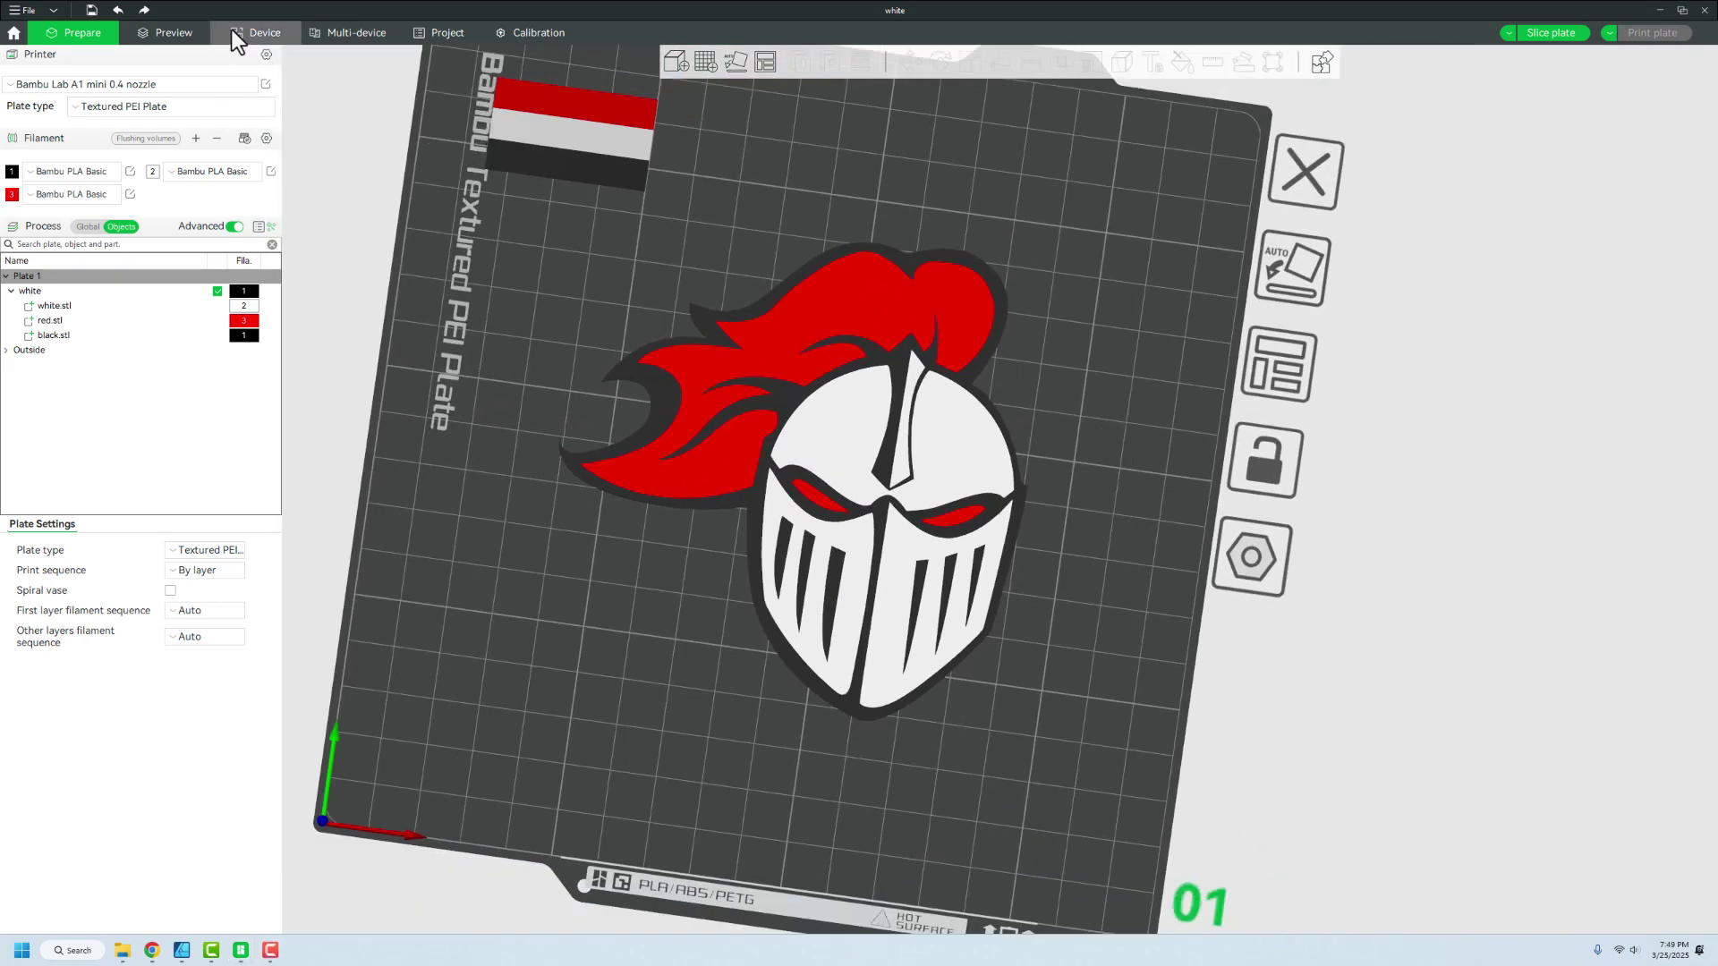
Slice plate 1 and orbit and zoom the preview to inspect the coloured layers
click(175, 34)
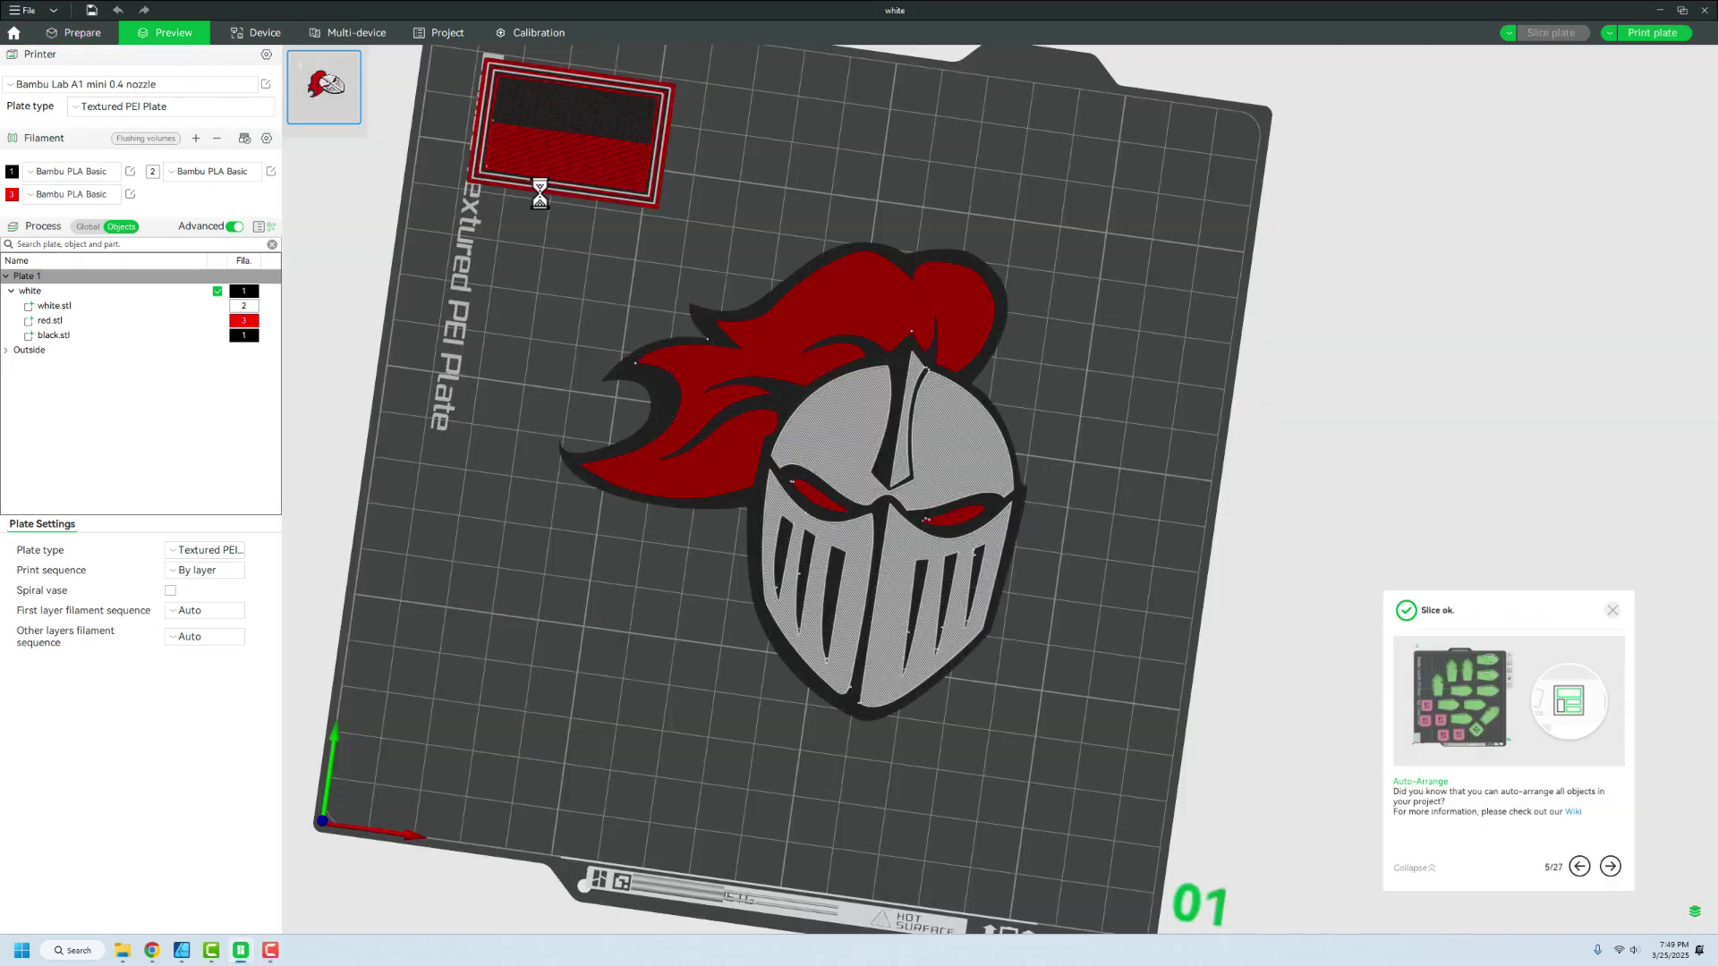
drag(1270, 463, 1131, 422)
scroll(1072, 453, up, 10)
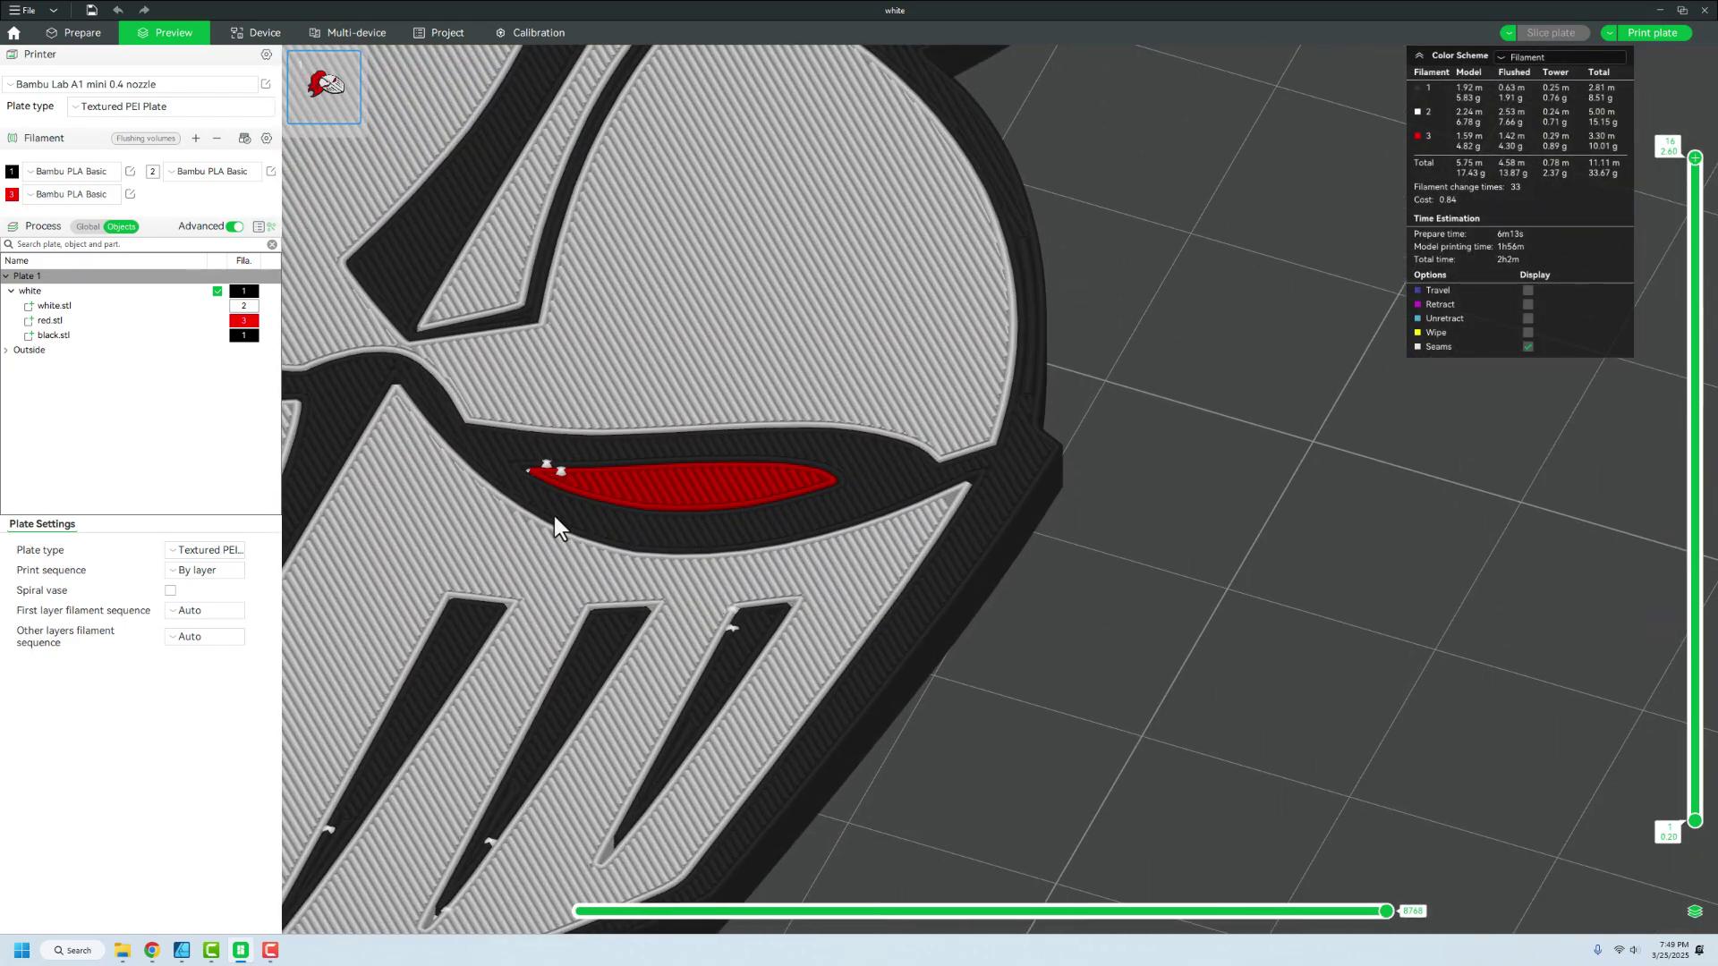
scroll(550, 524, down, 2)
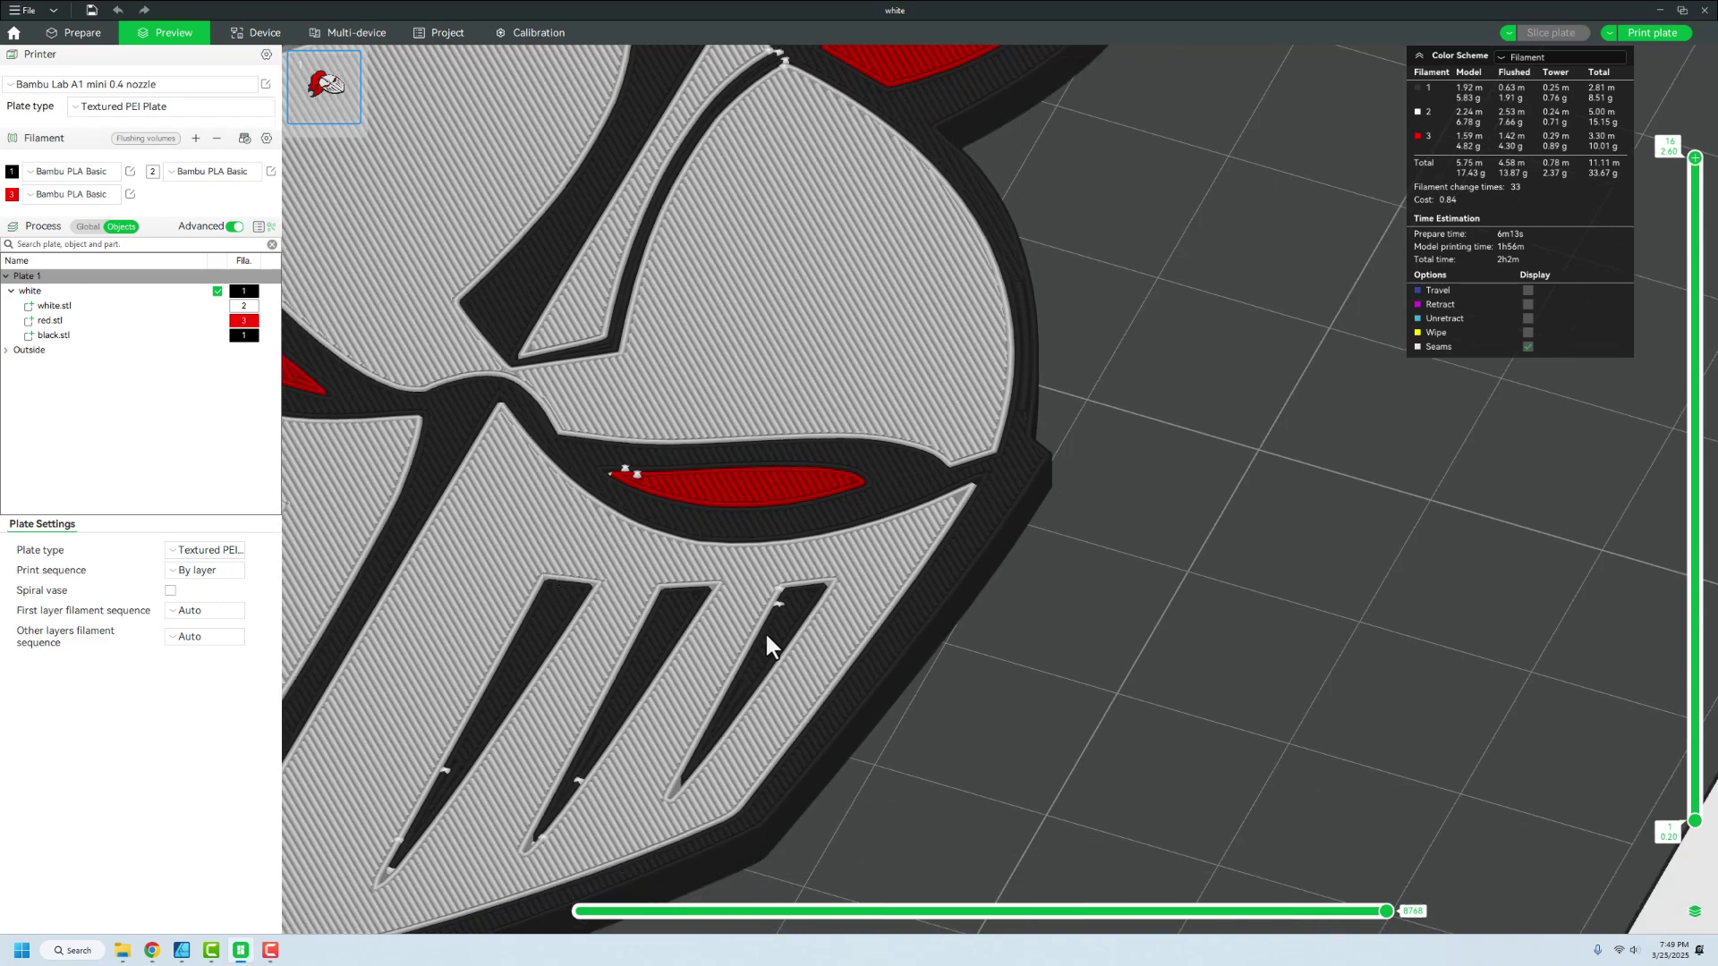
scroll(528, 683, down, 5)
scroll(716, 640, up, 4)
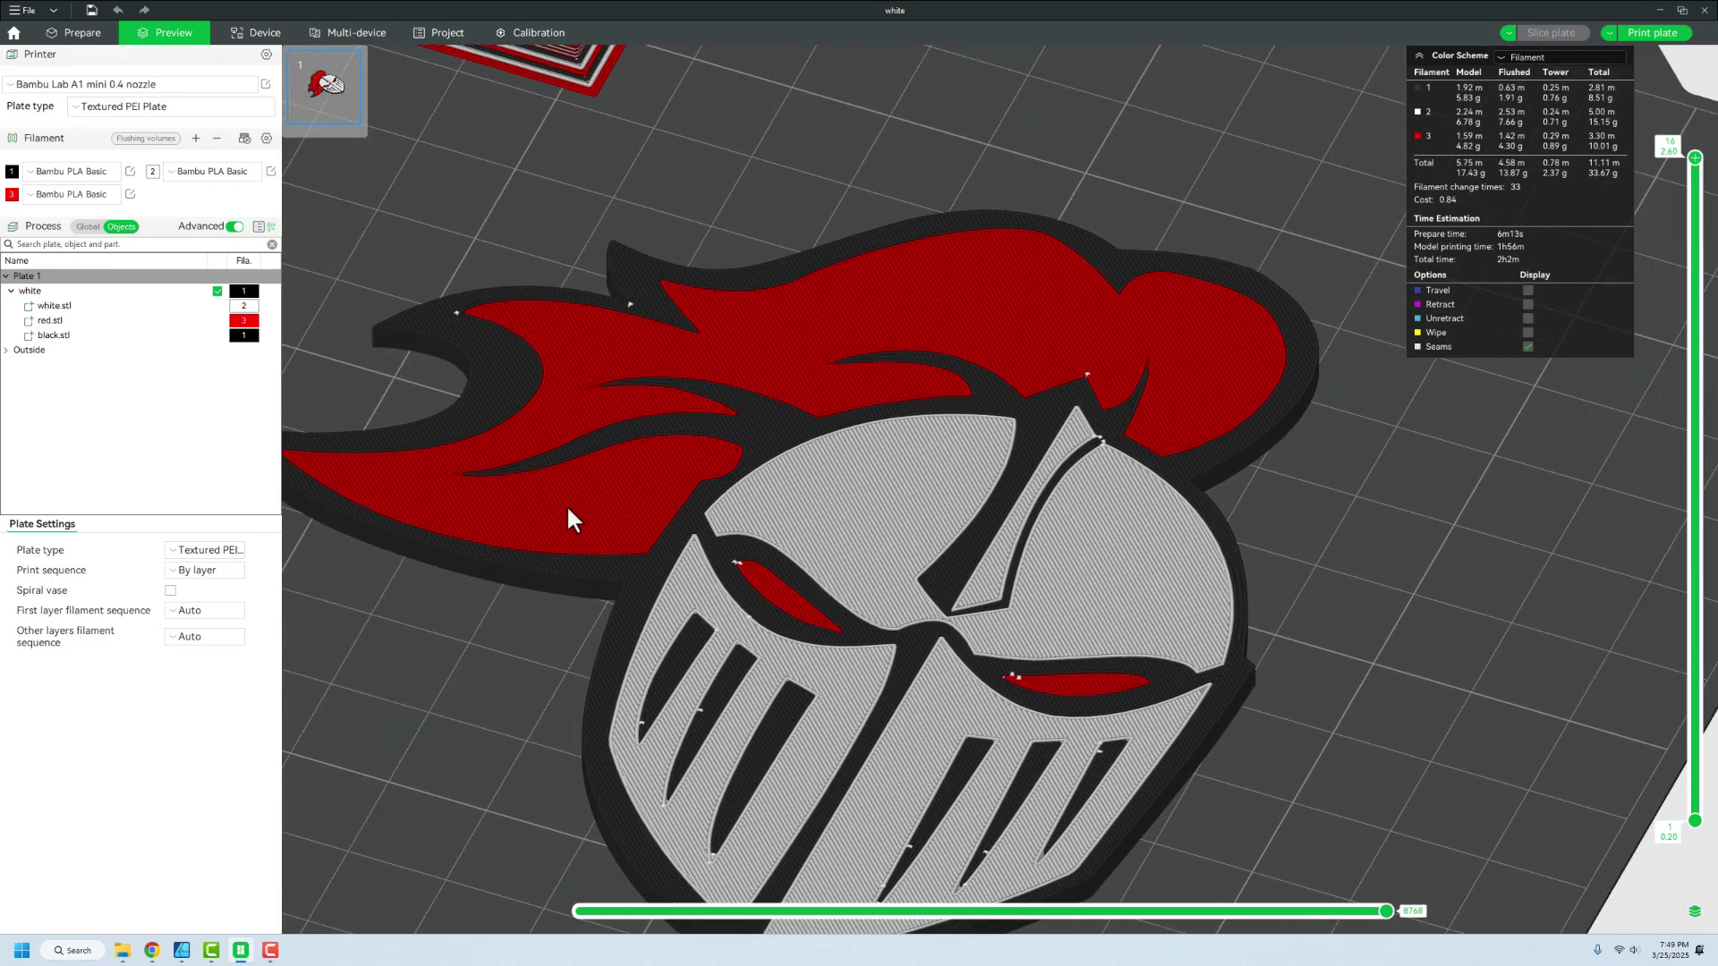
scroll(567, 517, up, 3)
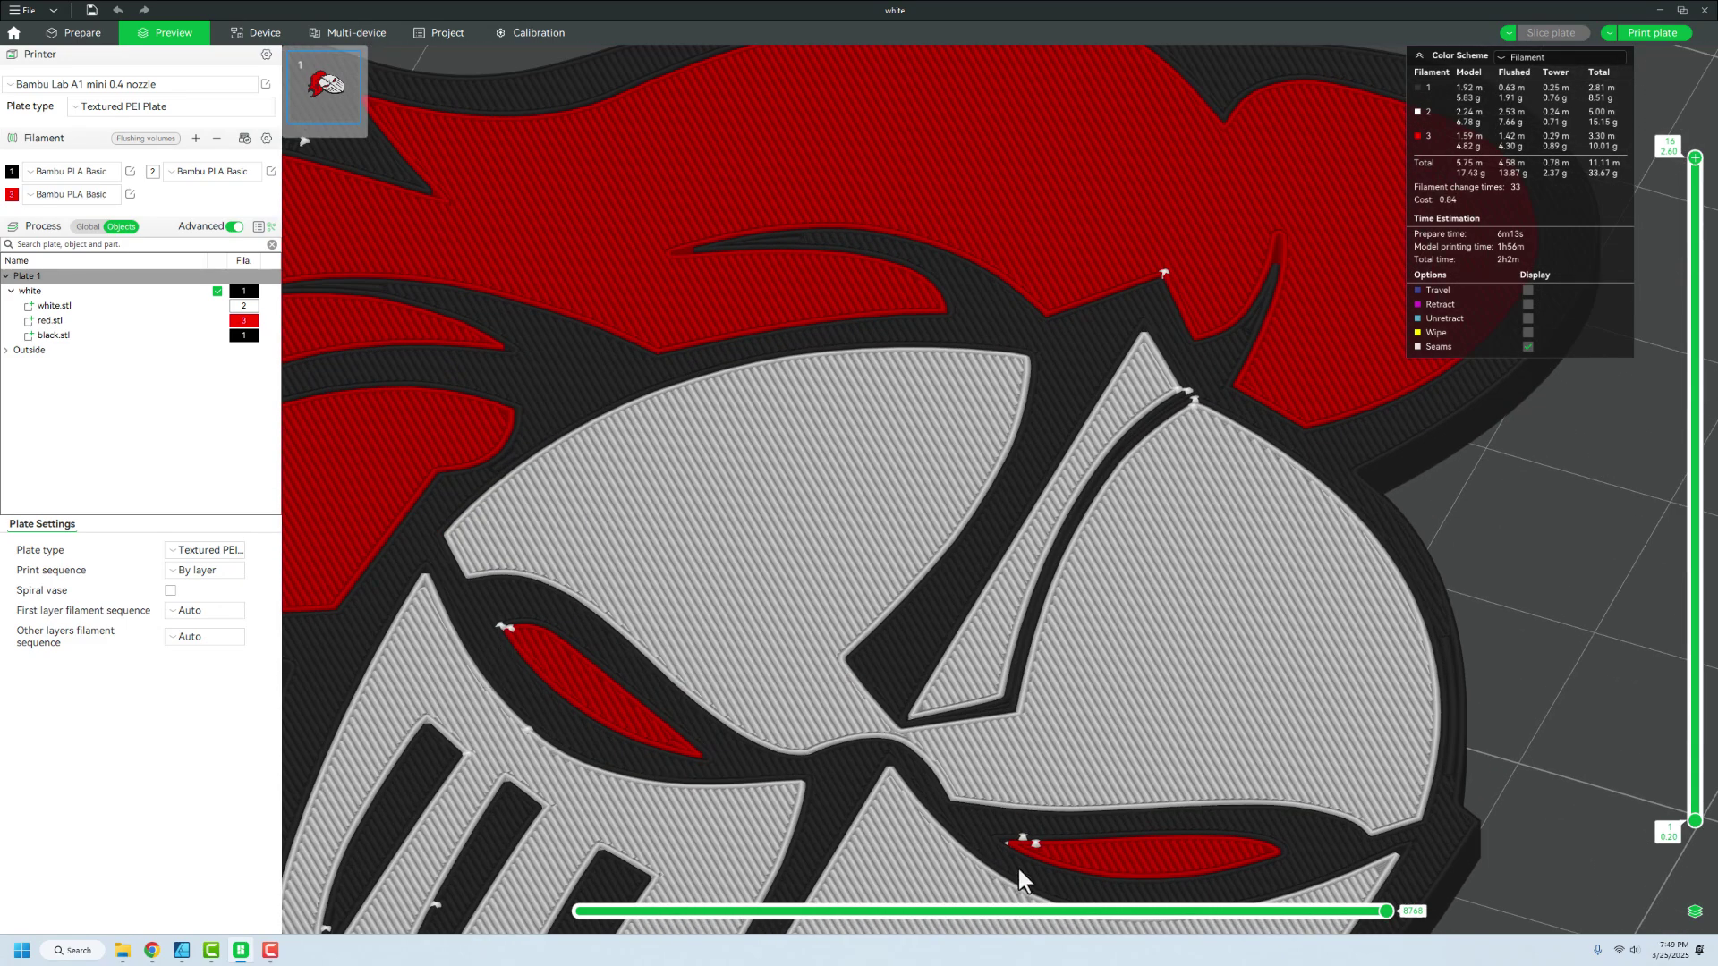
scroll(1027, 841, down, 8)
scroll(879, 797, up, 3)
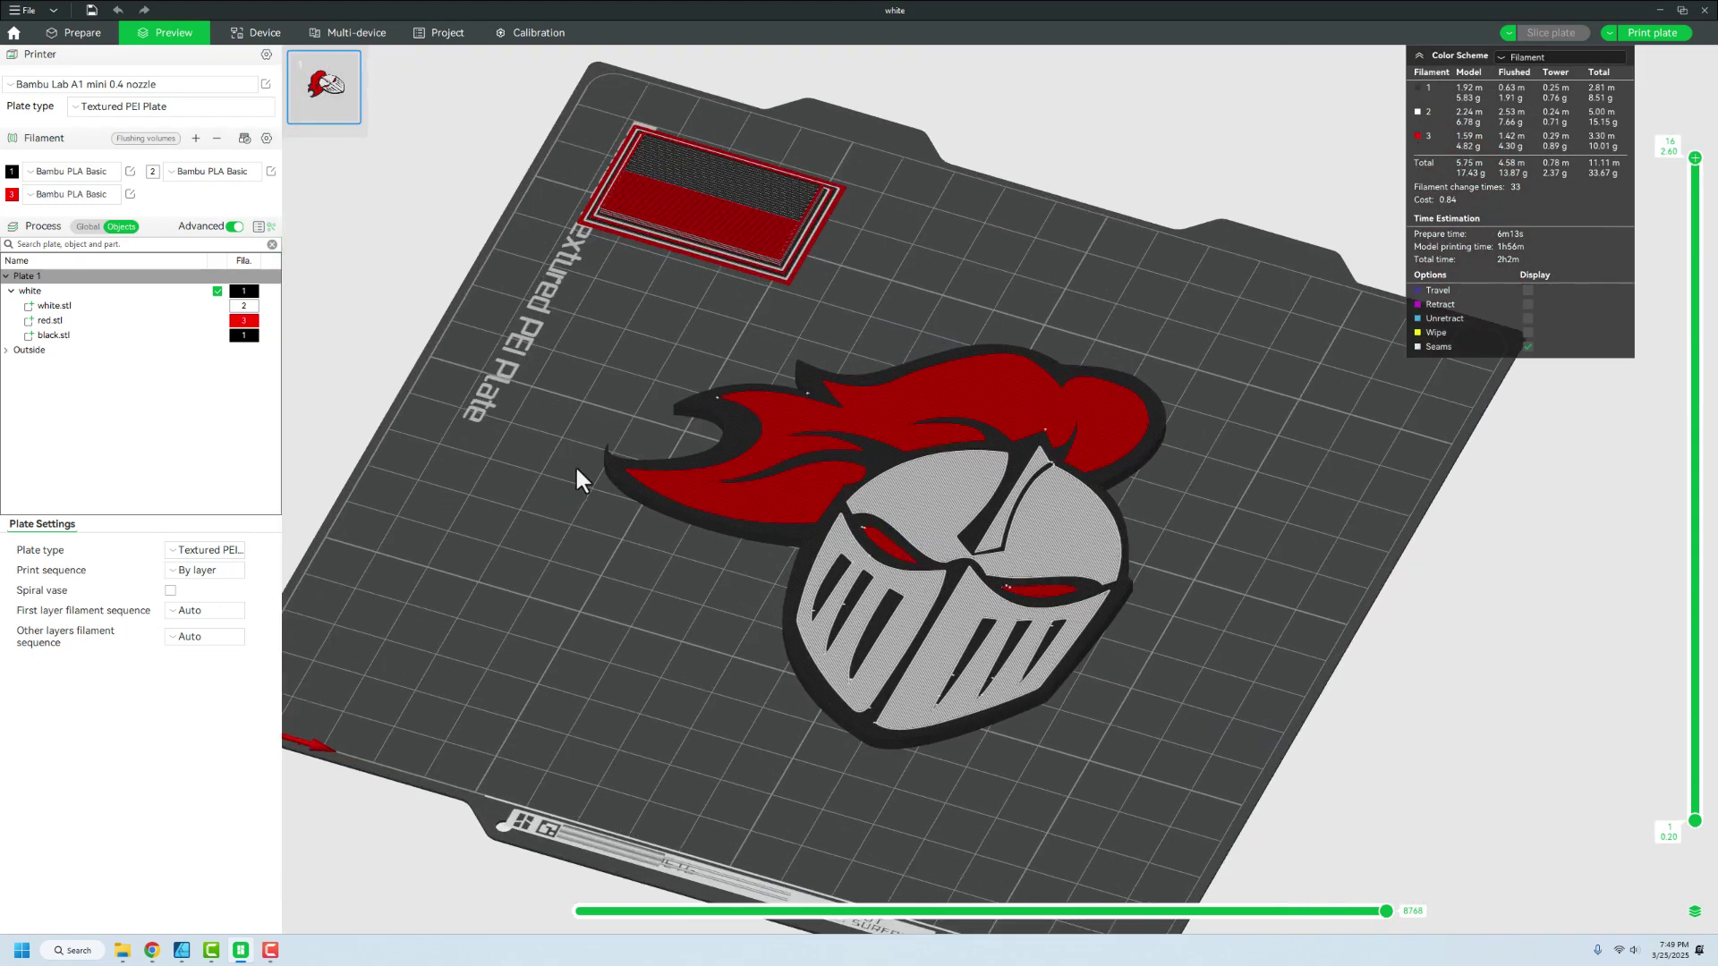
Switch to Prepare, open Color Painting on the knight, then exit without painting
click(74, 38)
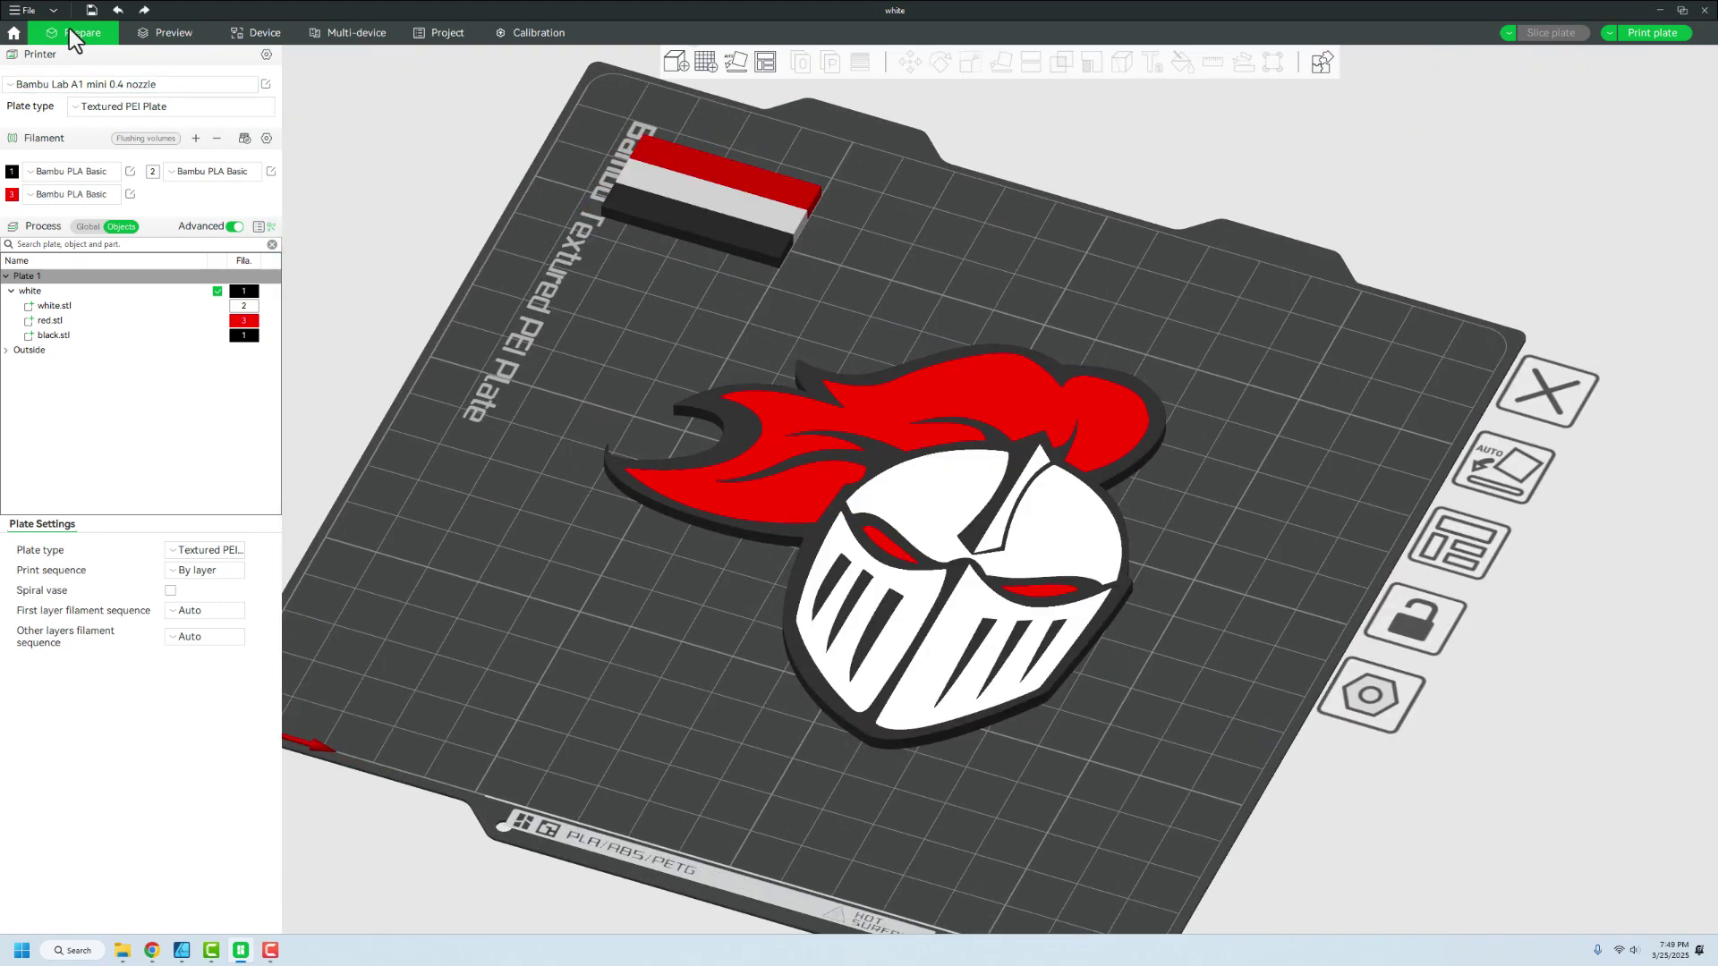
click(957, 403)
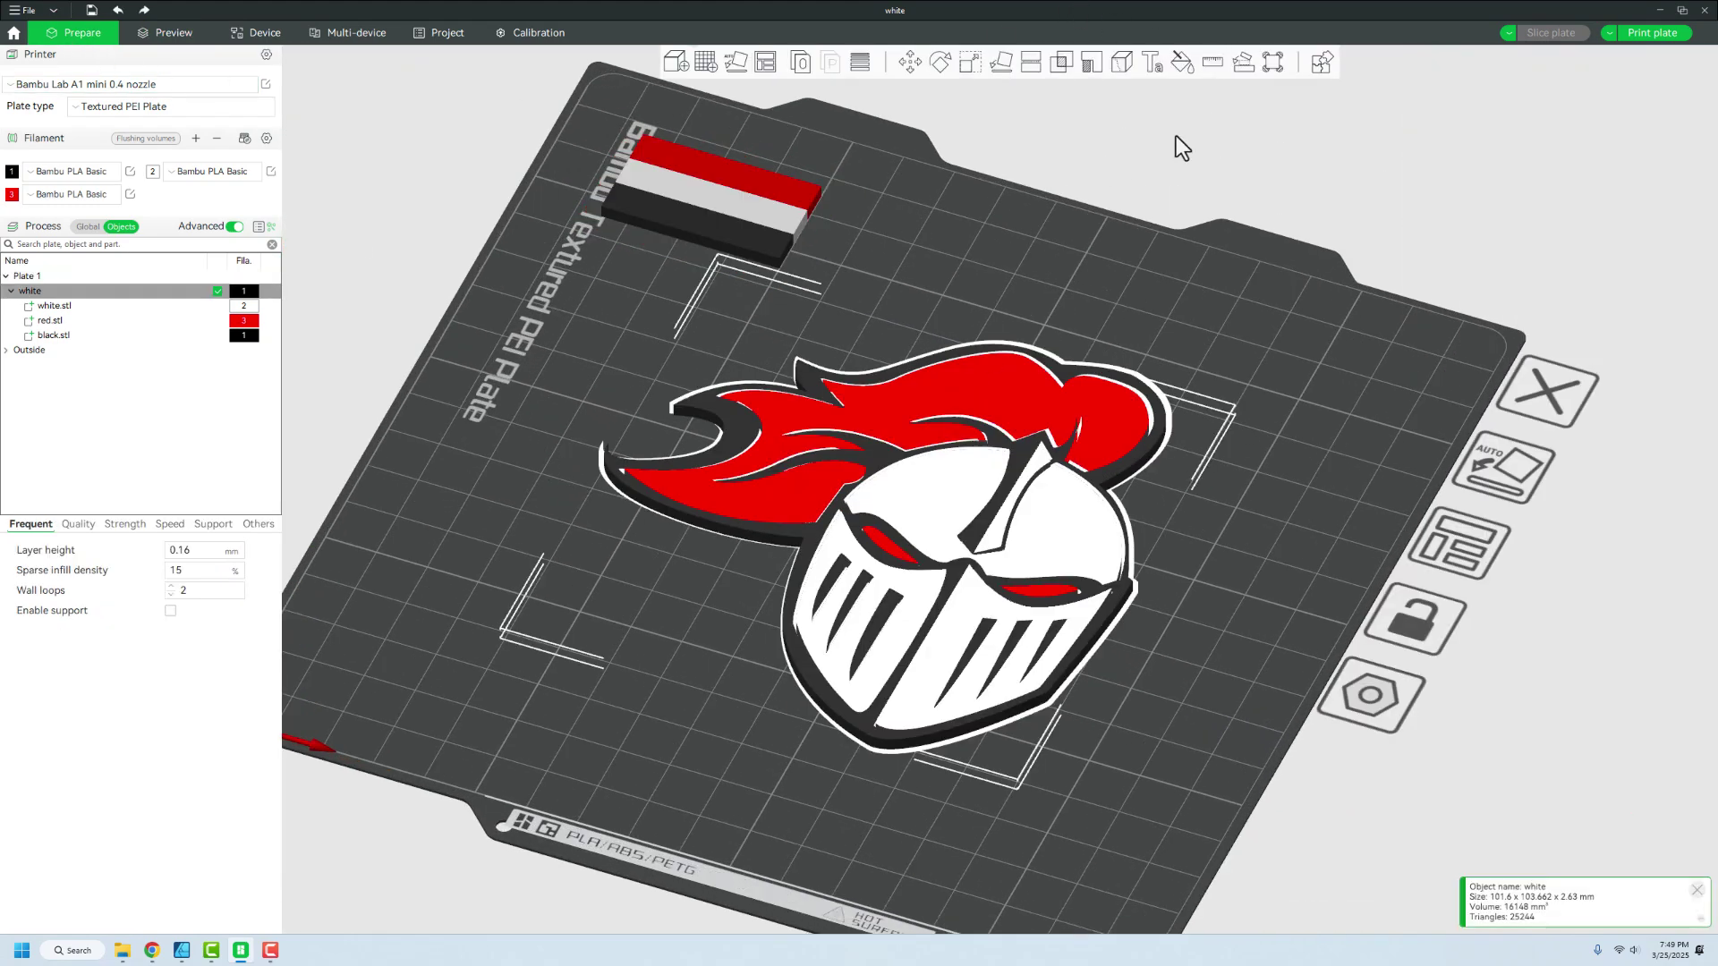
click(1181, 63)
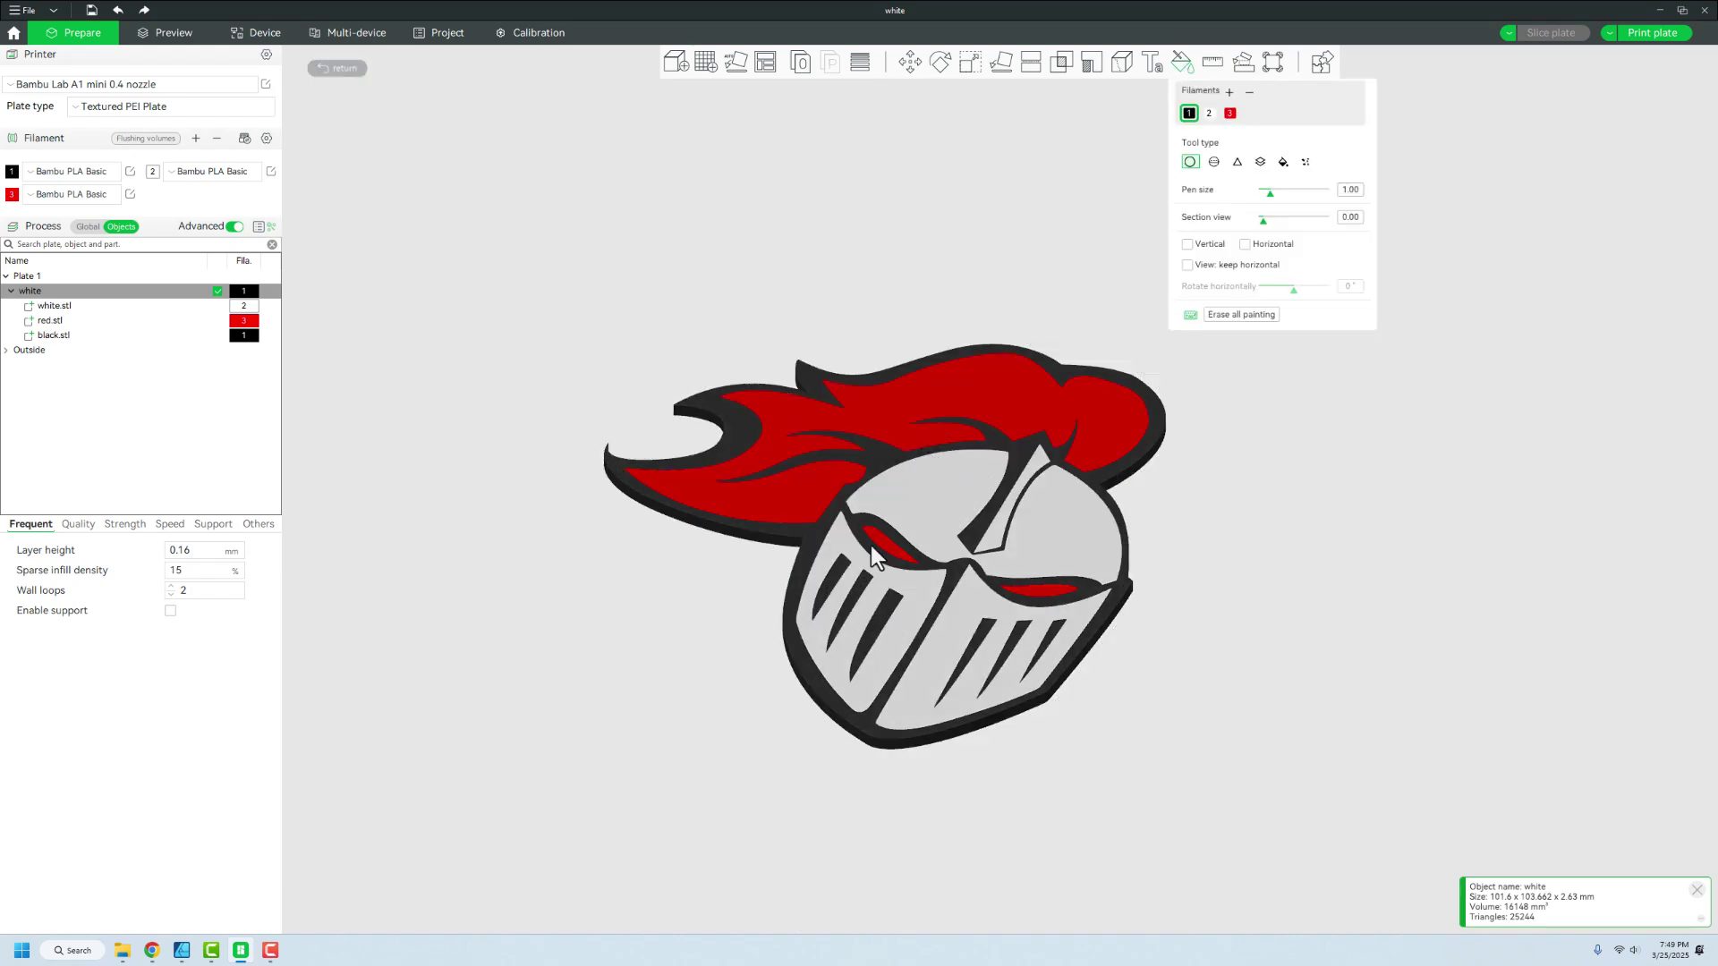
scroll(1042, 409, up, 8)
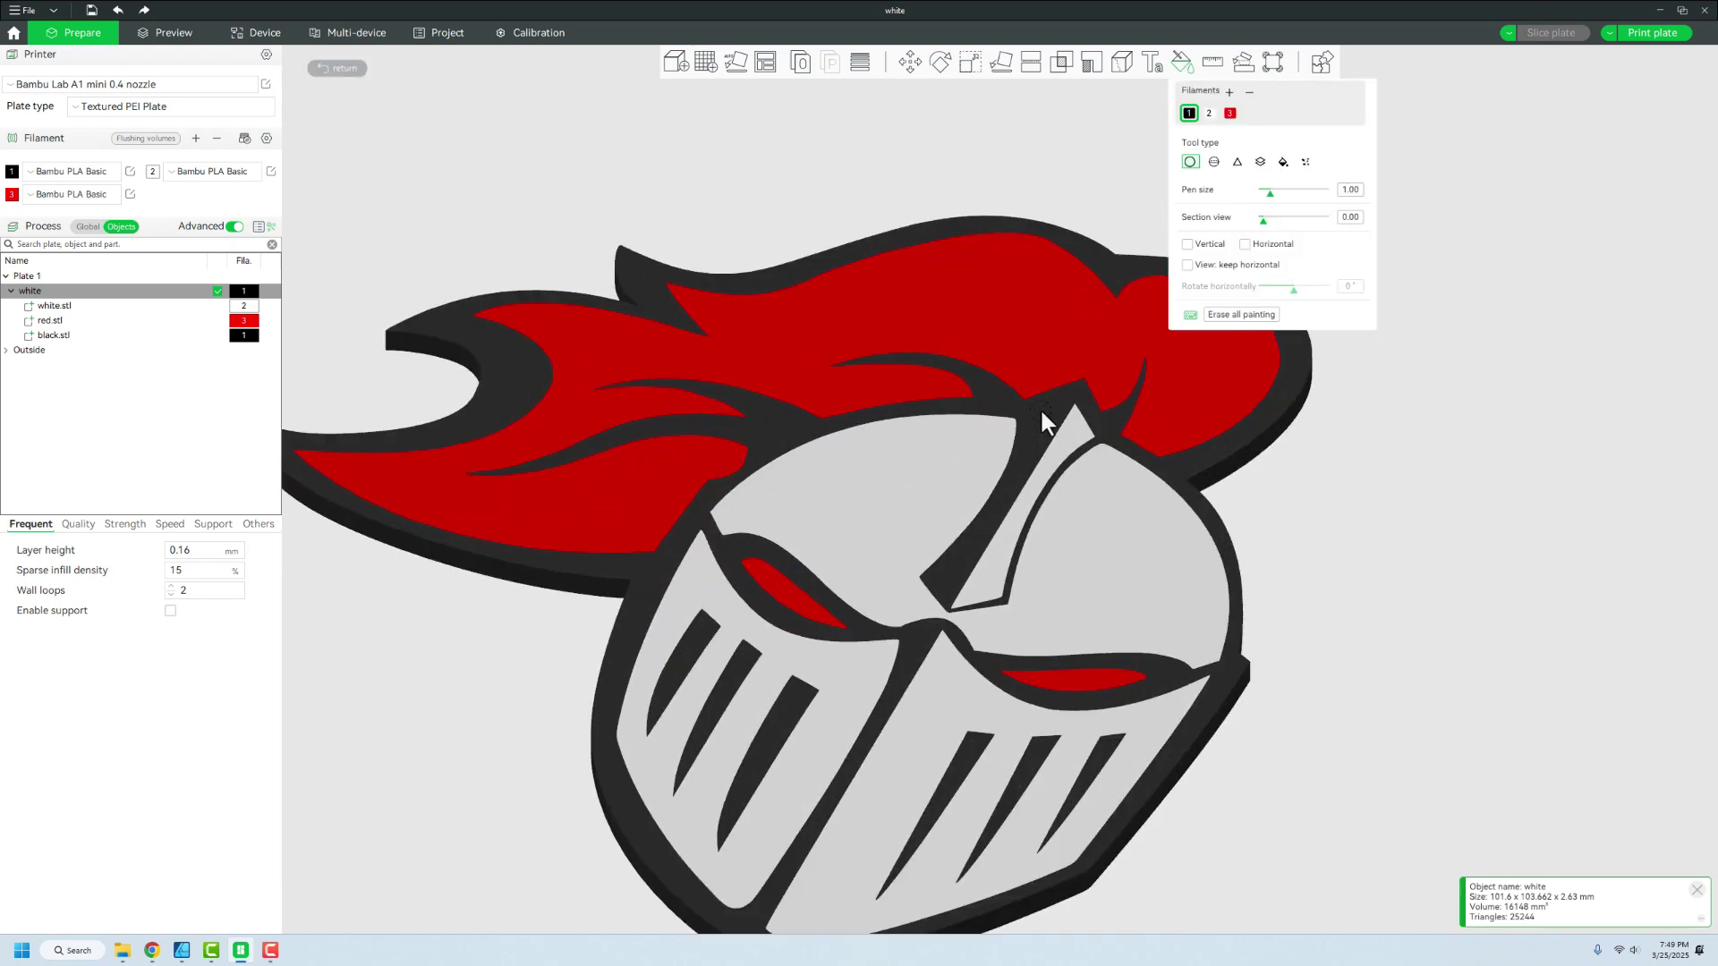
scroll(916, 407, down, 10)
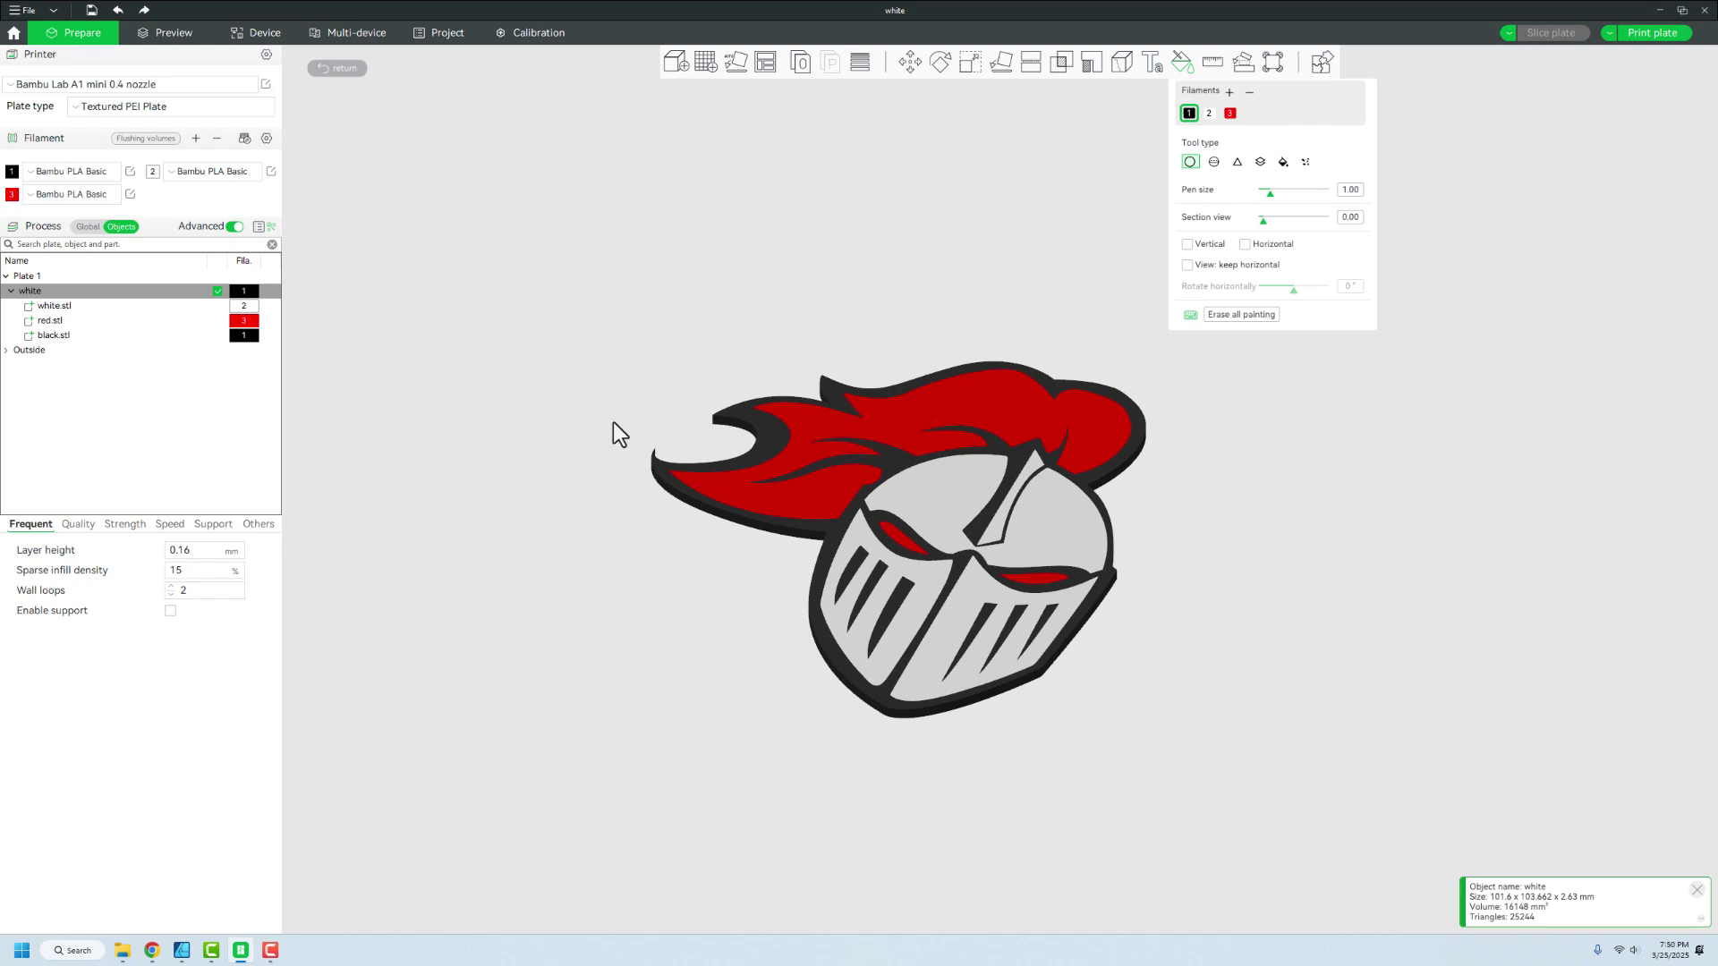
right_drag(614, 421, 630, 370)
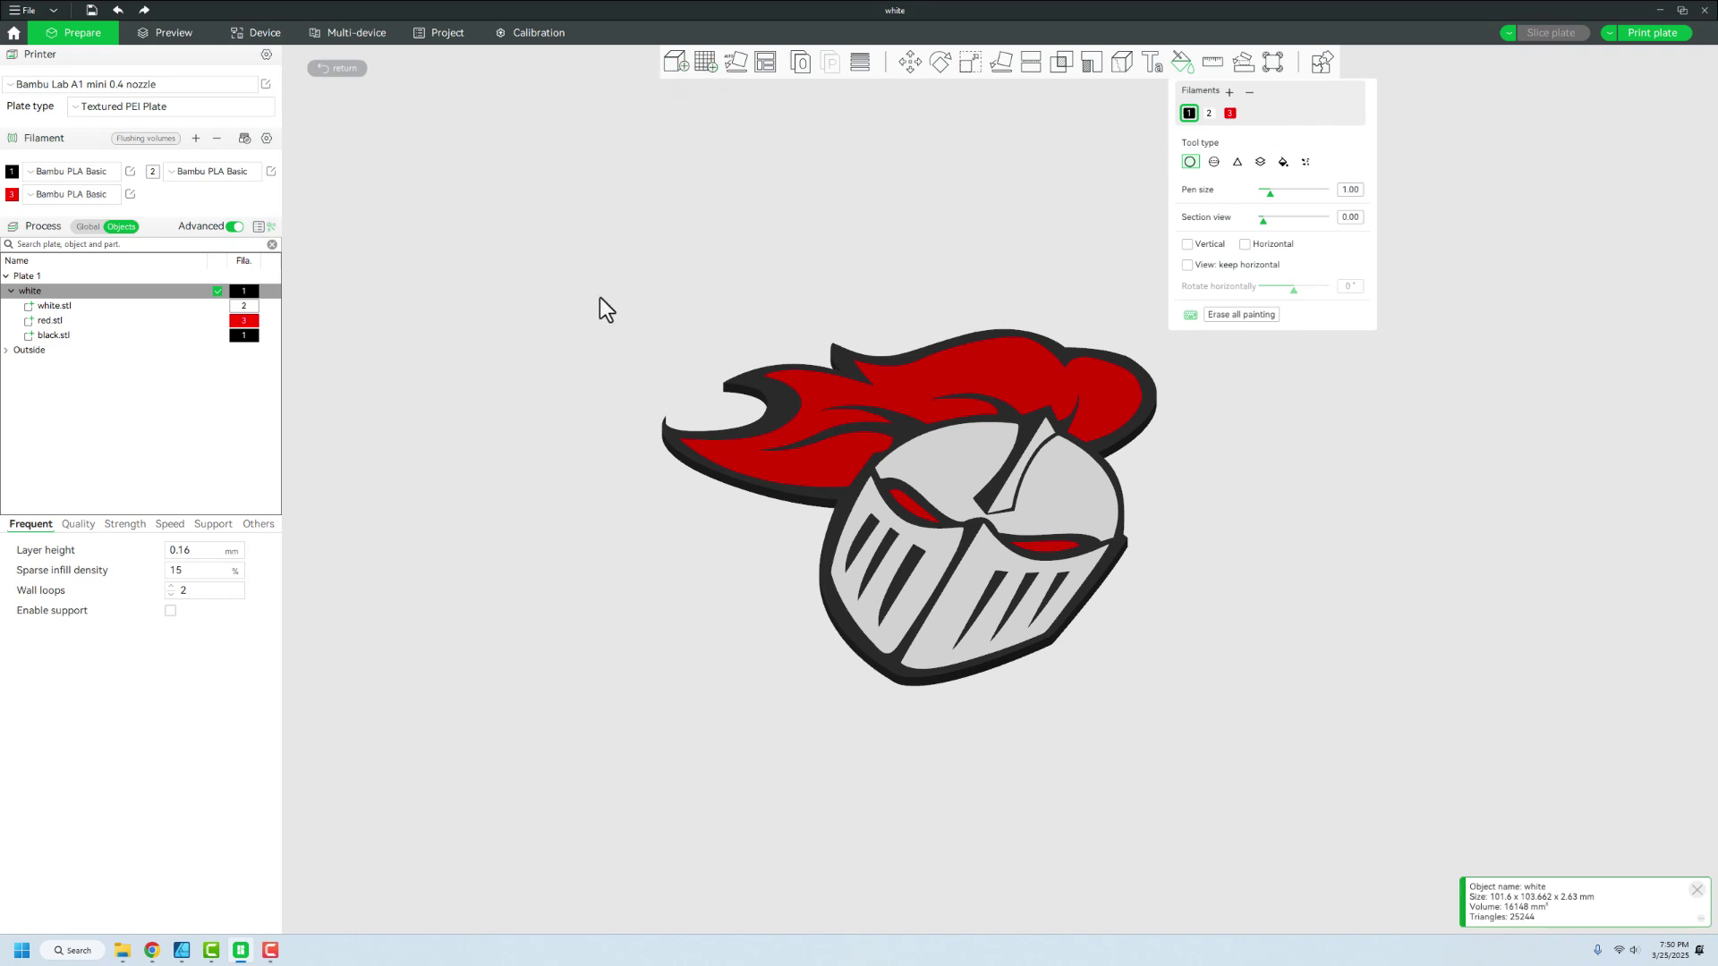
key(Escape)
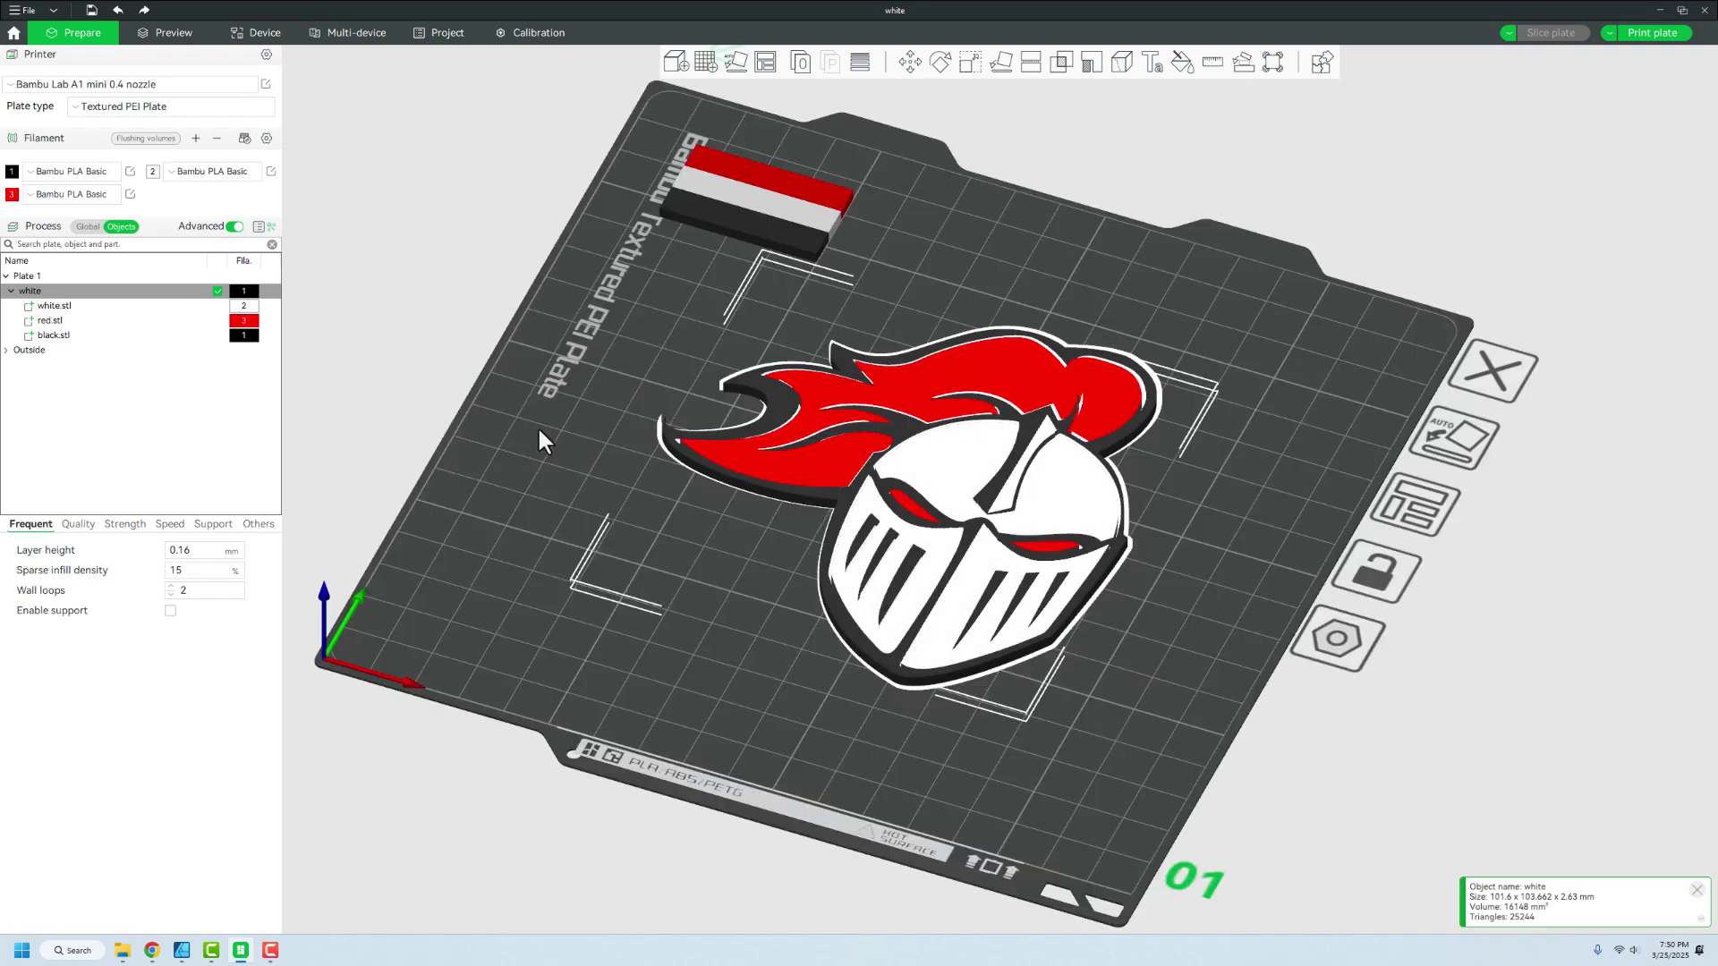
click(539, 393)
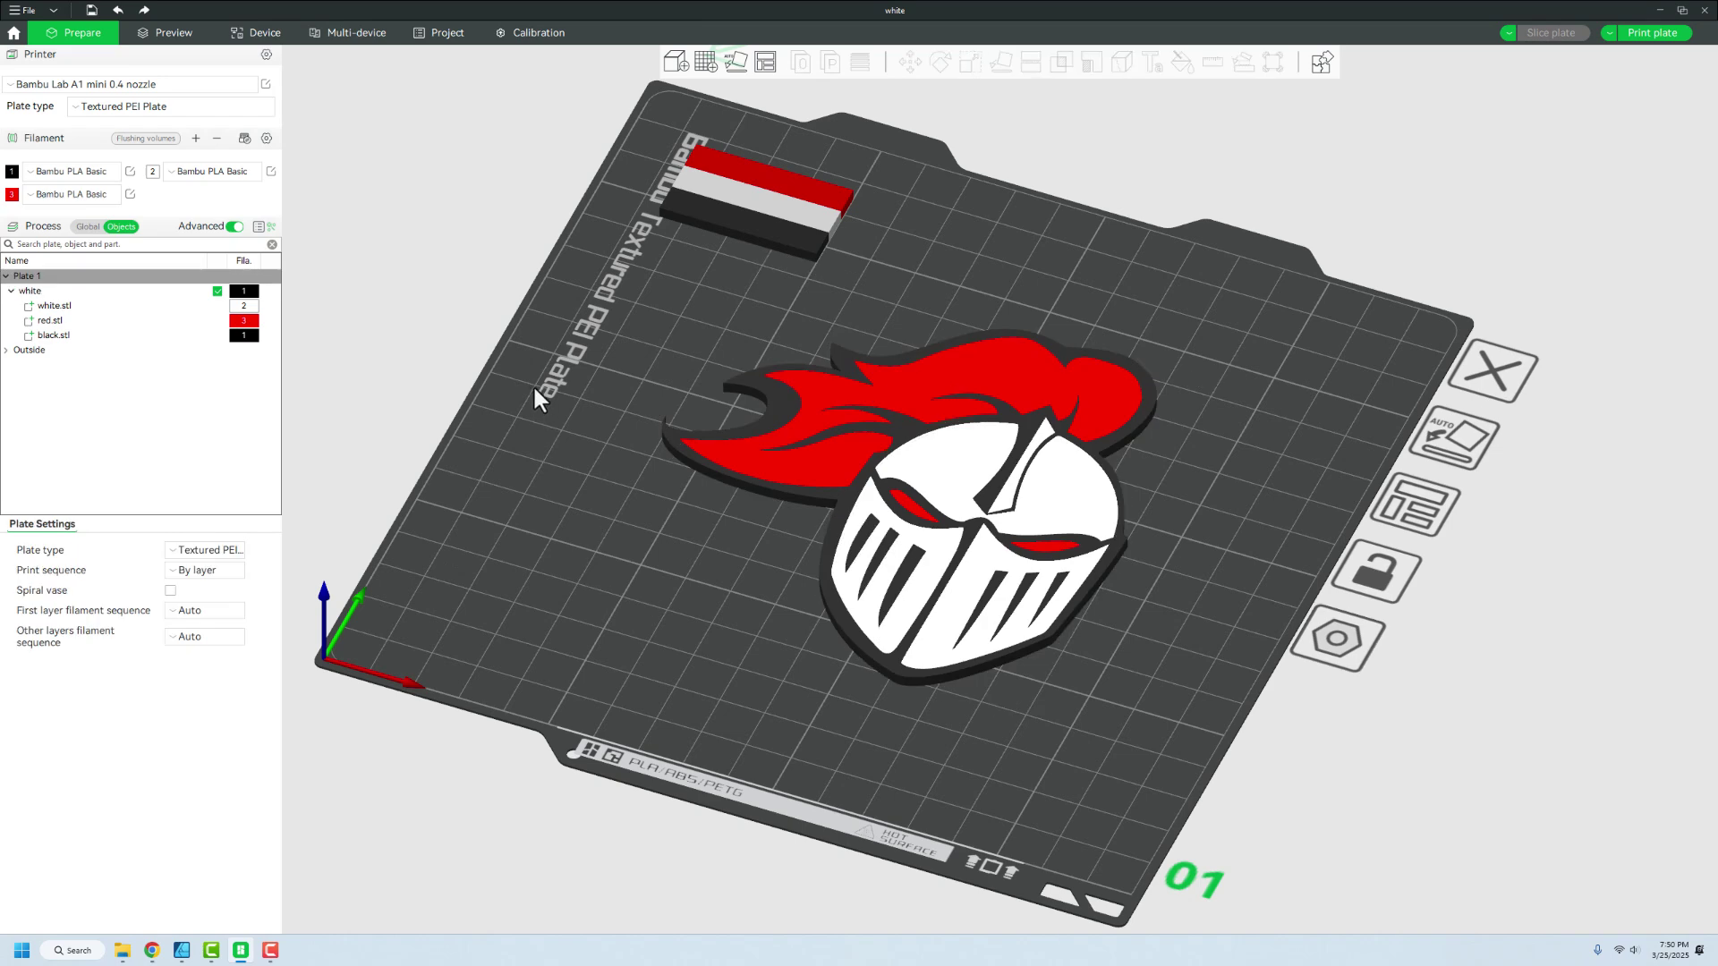
scroll(1052, 595, up, 5)
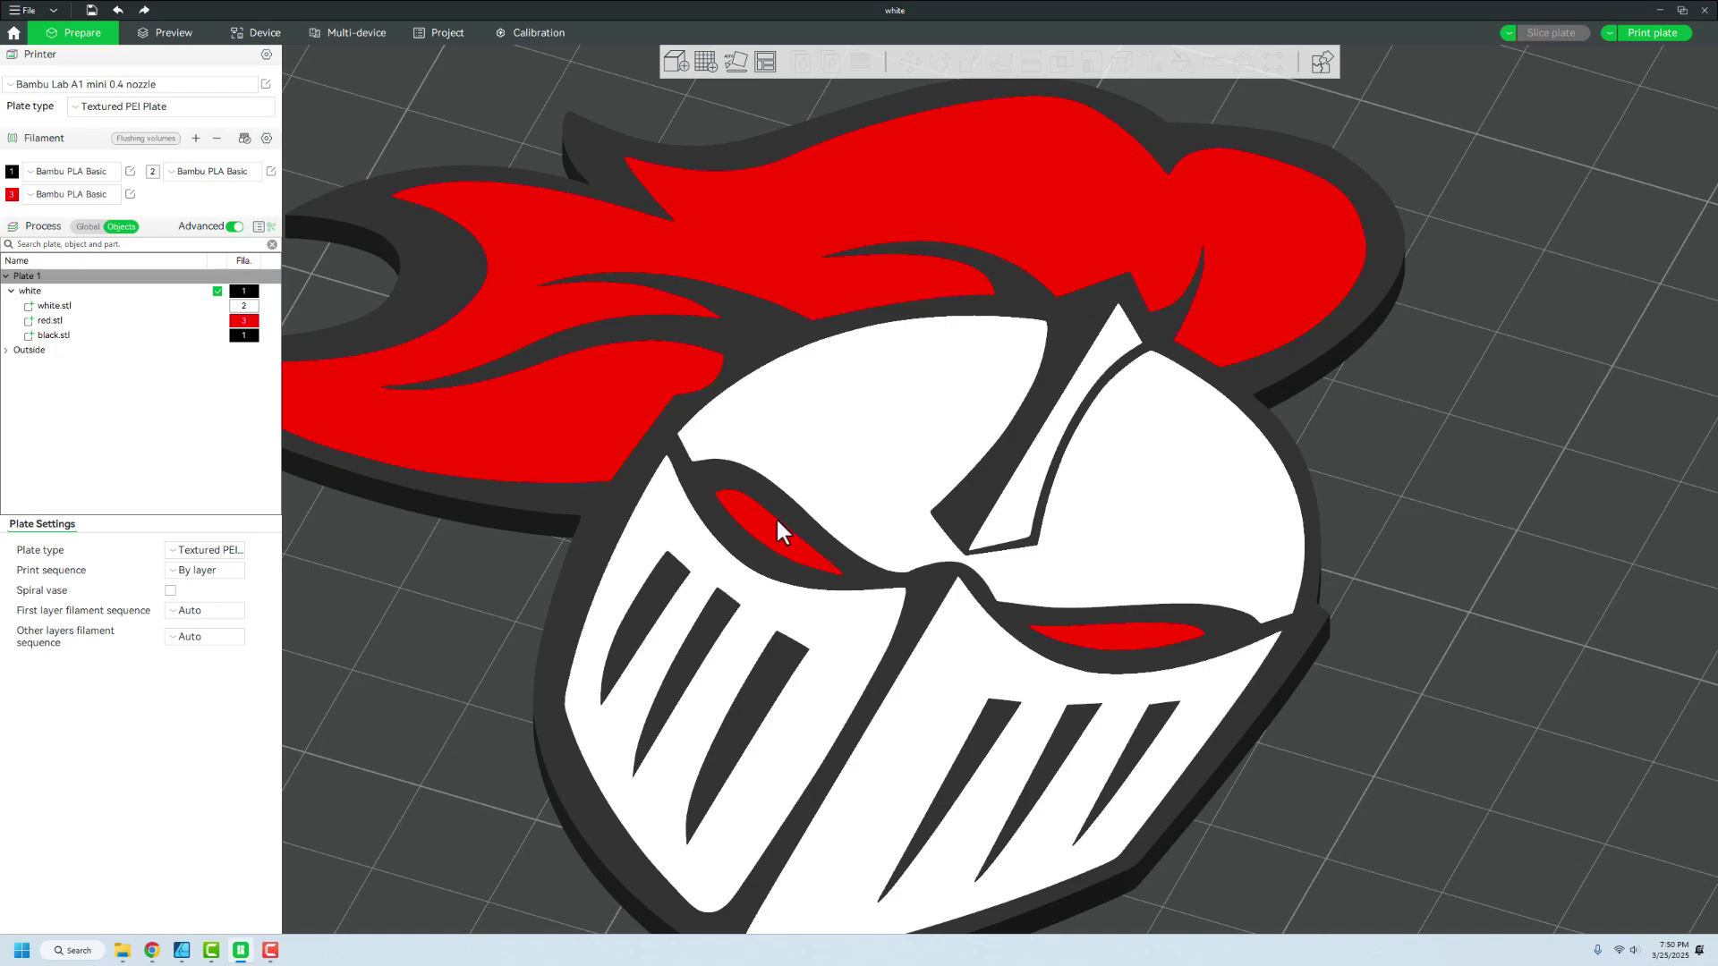
scroll(771, 526, down, 5)
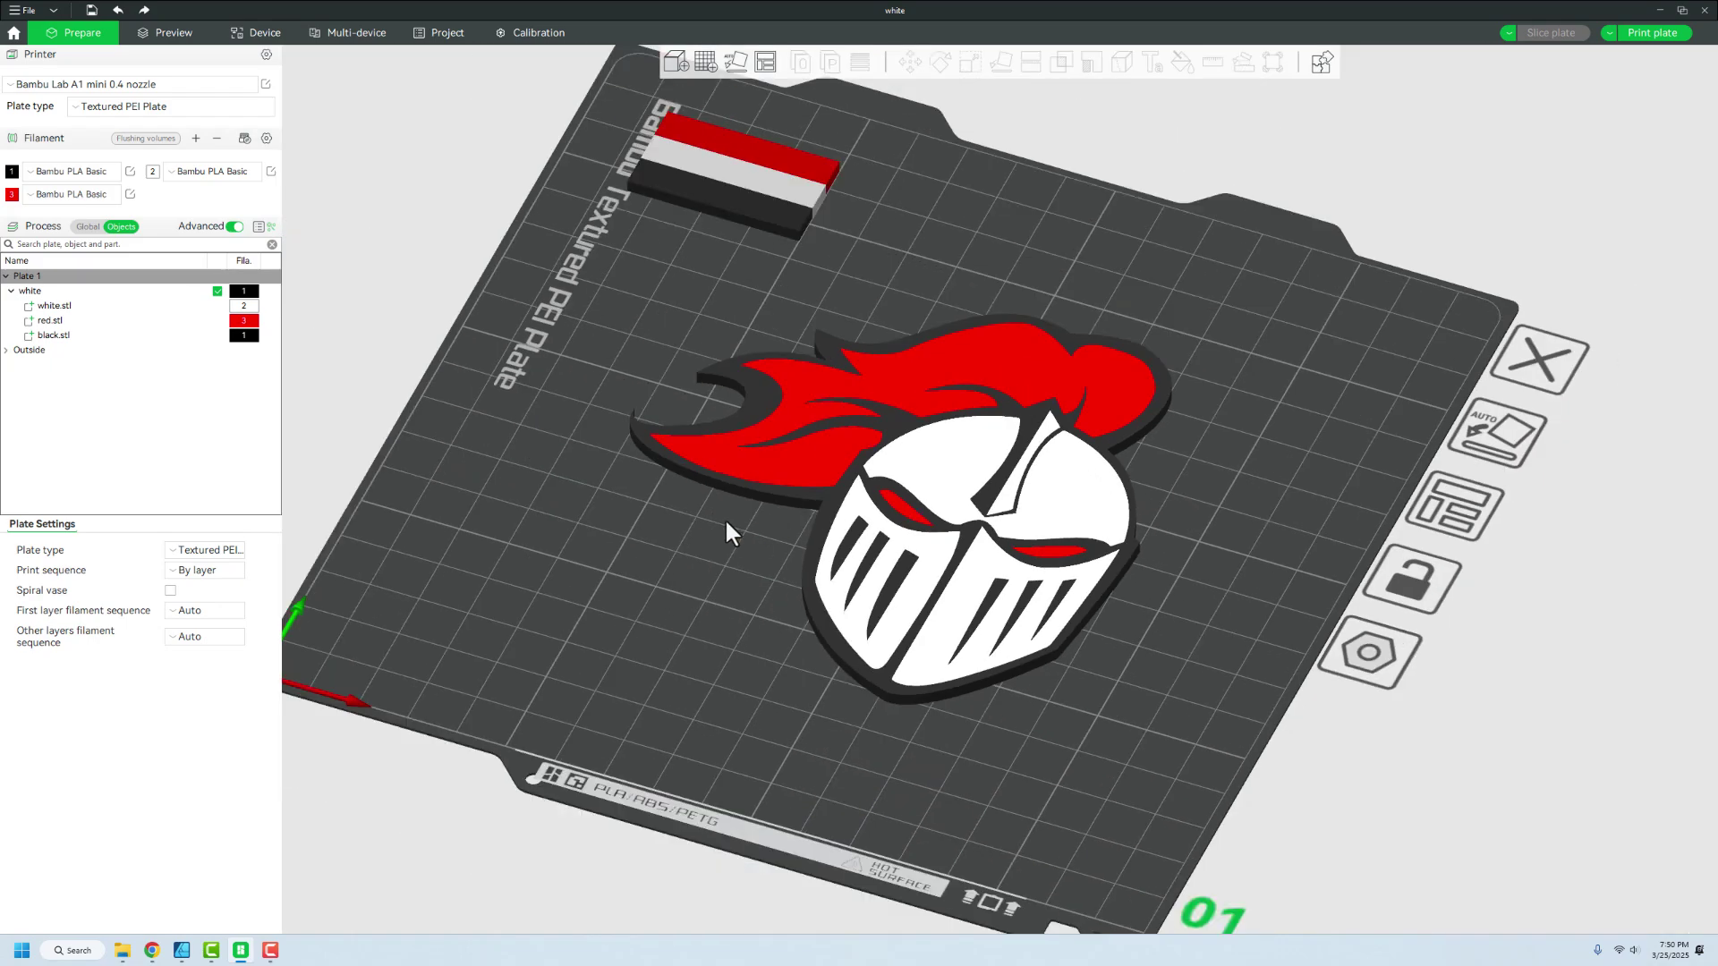
scroll(729, 537, up, 1)
key(1)
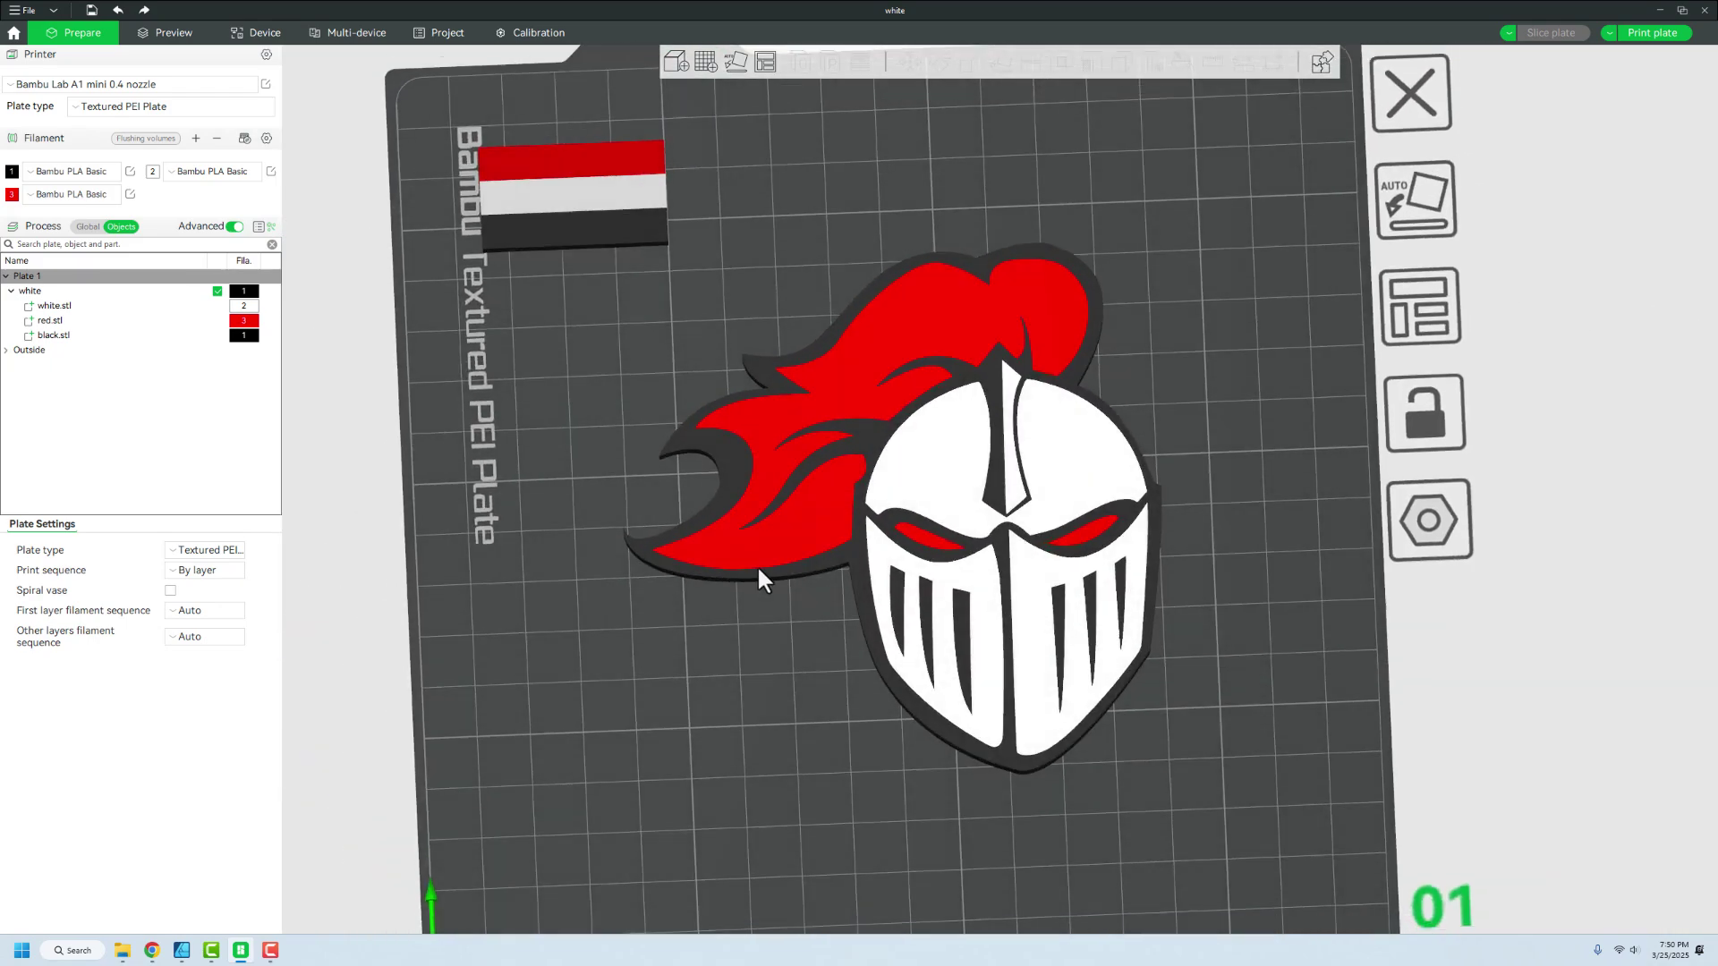
scroll(1022, 556, up, 4)
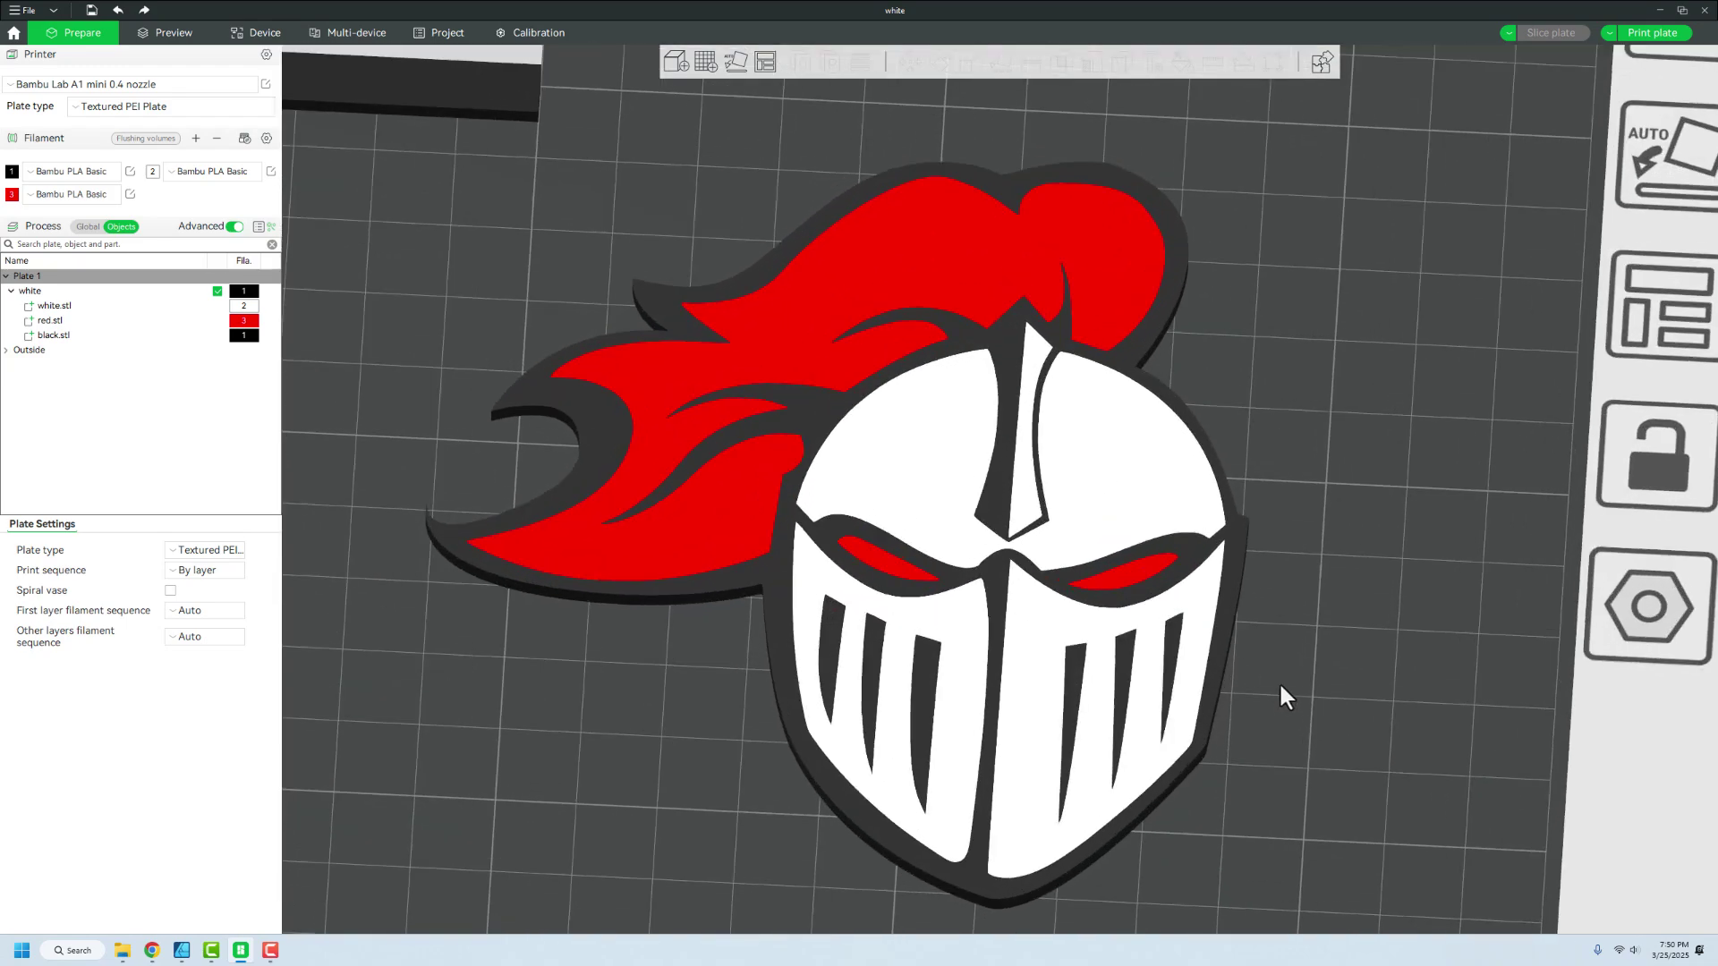